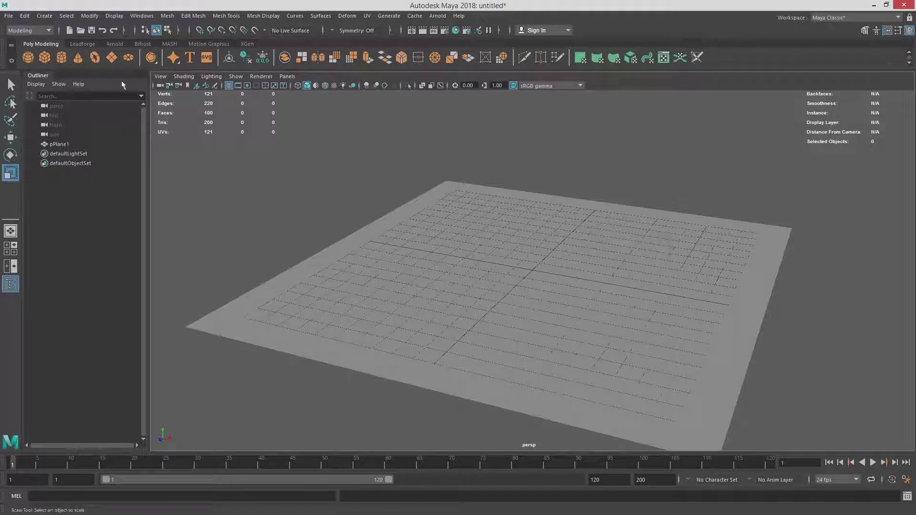
Step: Create a polygon cube at the centre of the plane, raise it above the surface and scale it up uniformly
shift+right_drag(416, 194, 416, 222)
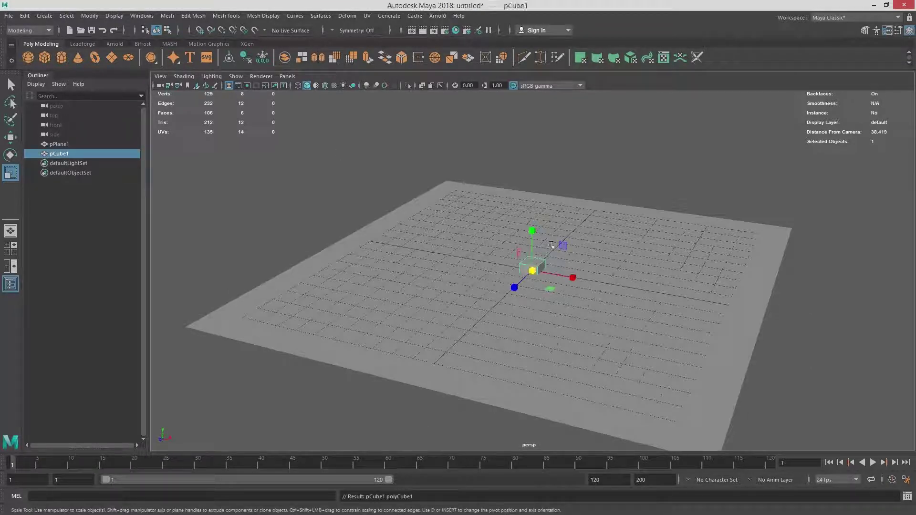
key(w)
drag(533, 228, 532, 185)
key(r)
drag(532, 228, 567, 238)
key(w)
middle_drag(650, 203, 597, 185)
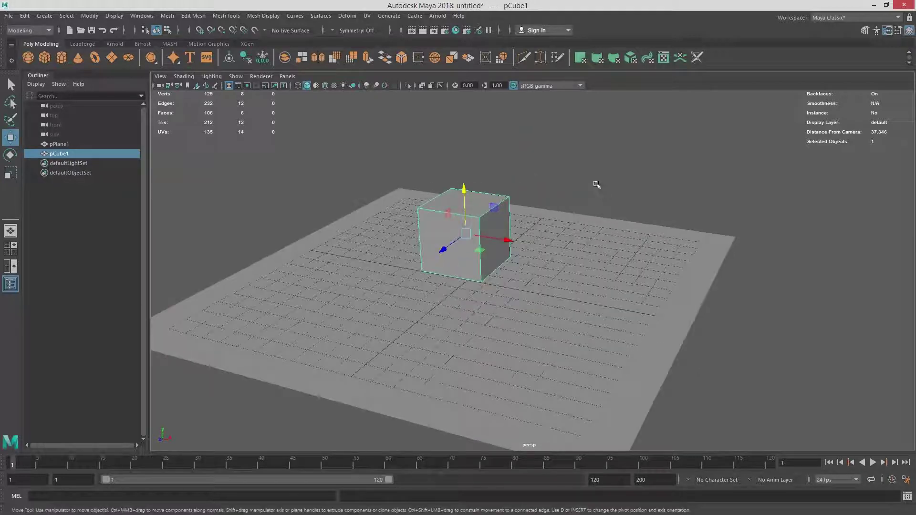
Step: Smooth the cube with one division and scale the resulting rounded form up uniformly
alt+drag(596, 185, 579, 185)
click(577, 184)
alt+right_drag(413, 177, 525, 197)
alt+middle_drag(524, 197, 645, 293)
click(615, 295)
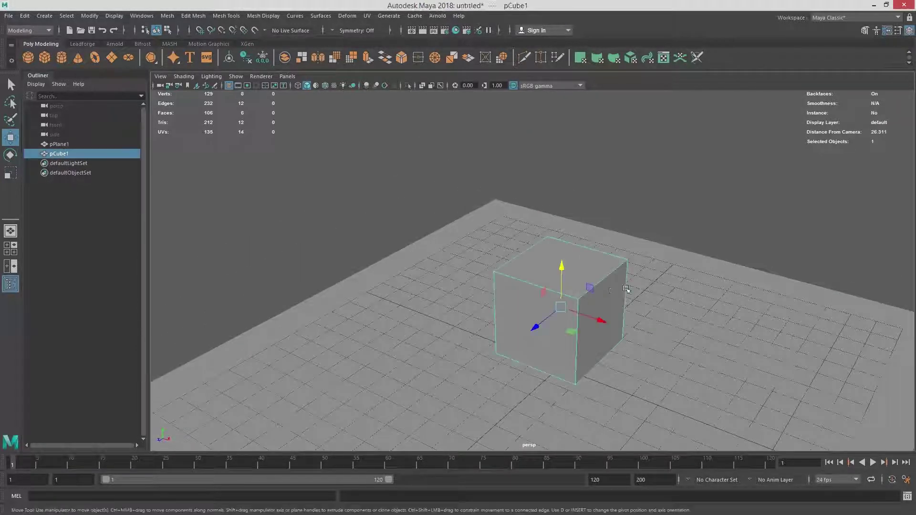
key(f)
alt+drag(530, 268, 559, 241)
alt+middle_drag(539, 188, 521, 184)
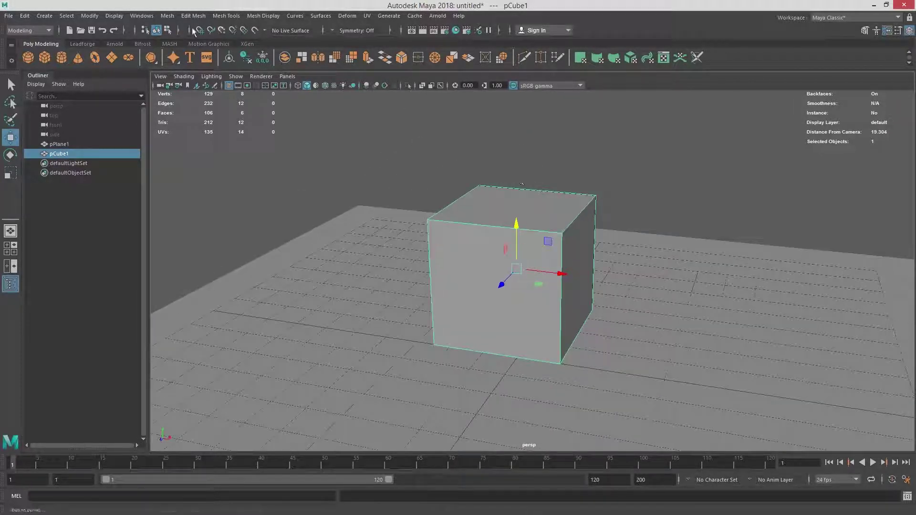
click(169, 18)
click(190, 103)
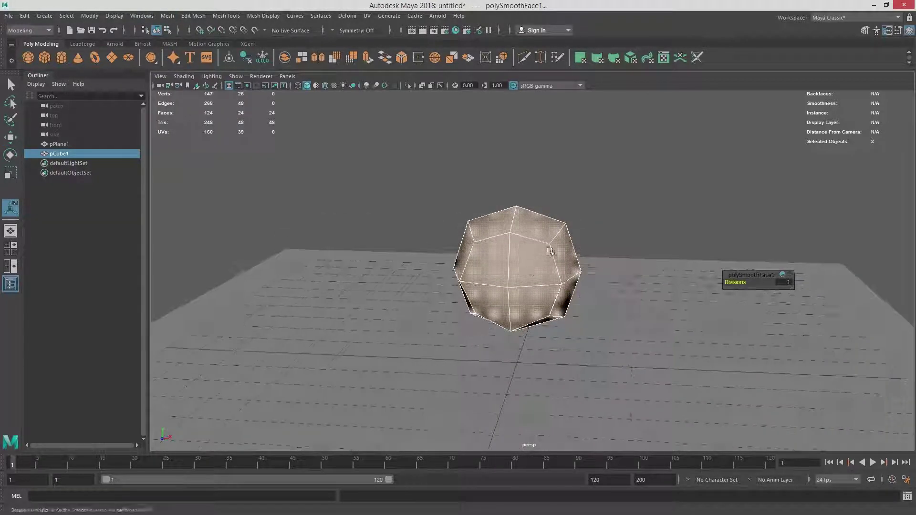
key(r)
drag(520, 270, 542, 270)
Step: Turn on Soft Select and move the vertices on one side of the rounded cube to make it irregular
right_drag(567, 239, 607, 233)
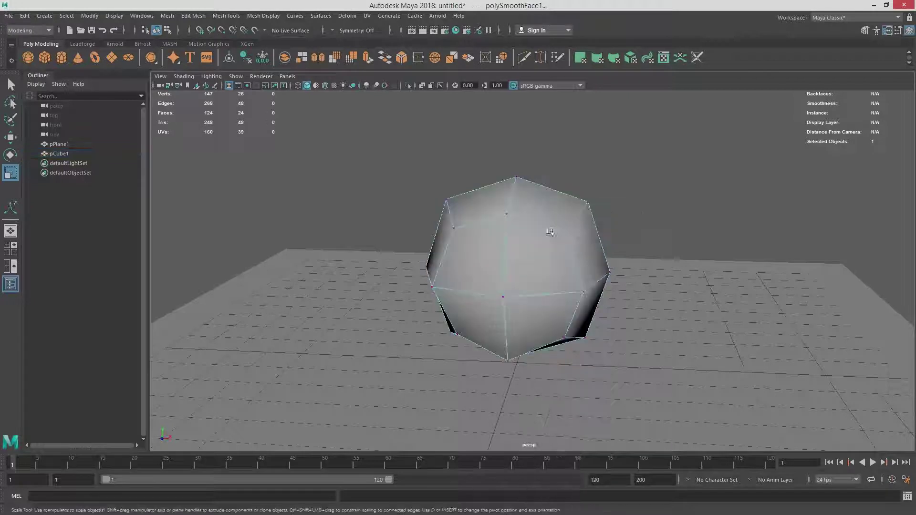
drag(665, 309, 614, 289)
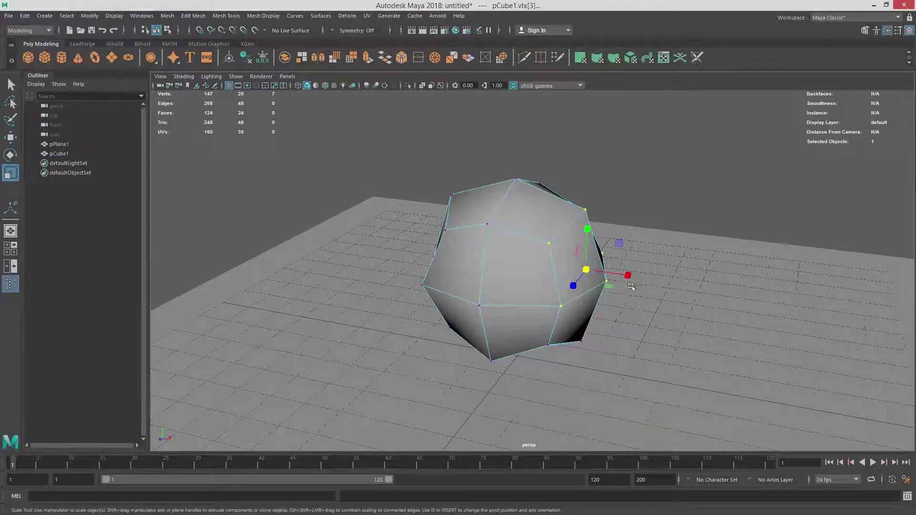
key(b)
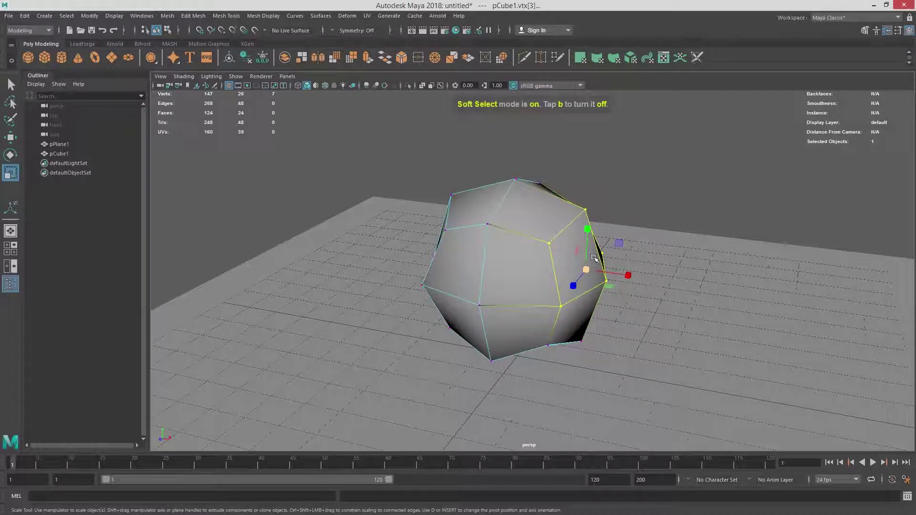
alt+drag(594, 266, 711, 281)
key(w)
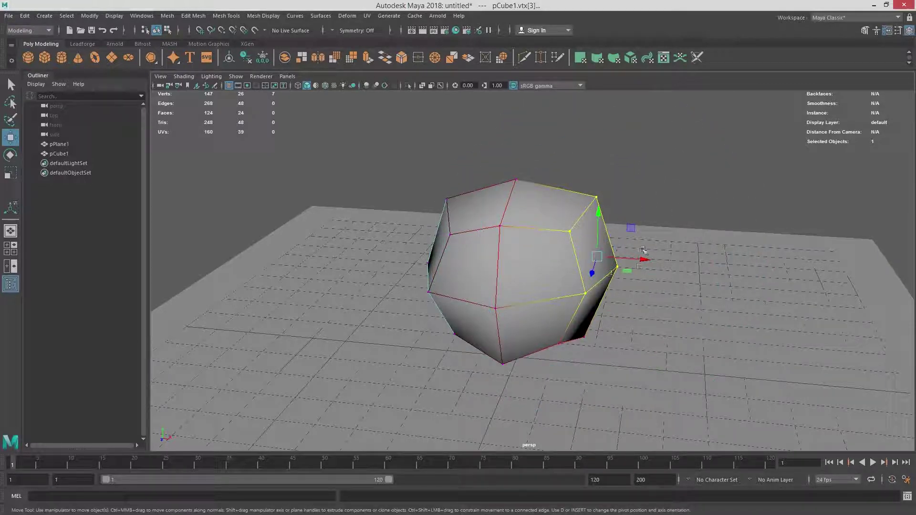
drag(595, 256, 553, 256)
drag(597, 256, 641, 219)
Step: Move the lower and the upper vertex groups of the mesh to give the rock an uneven profile
alt+right_drag(582, 286, 534, 316)
drag(621, 393, 430, 315)
drag(534, 283, 532, 293)
alt+middle_drag(540, 224, 541, 272)
drag(442, 190, 568, 298)
drag(499, 215, 754, 282)
Step: Move and scale the vertices on the rock's sides with soft falloff to narrow and skew its body
alt+drag(570, 307, 420, 284)
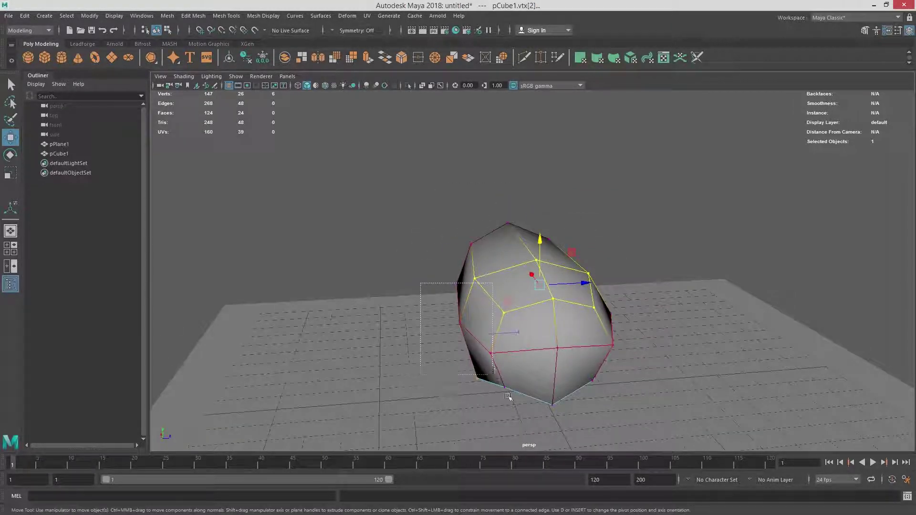
drag(508, 397, 508, 397)
alt+drag(515, 324, 441, 344)
drag(460, 313, 475, 356)
alt+drag(476, 357, 424, 305)
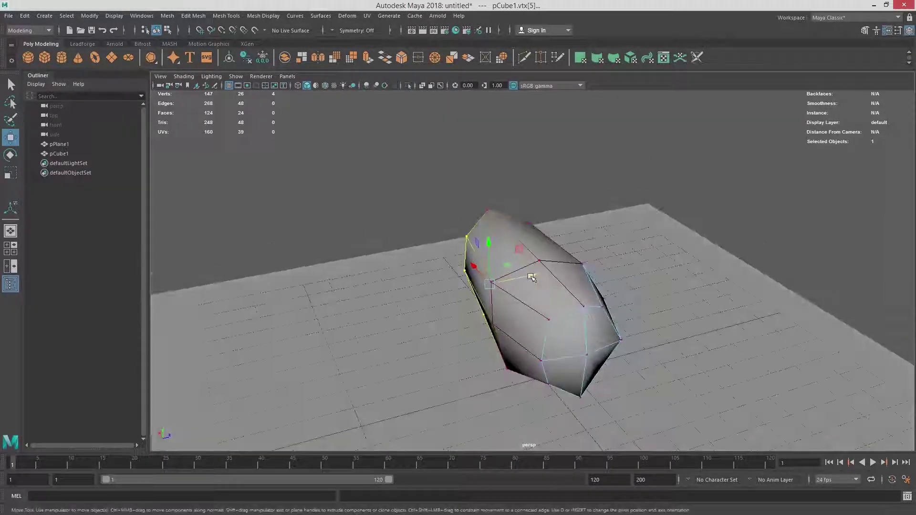
drag(532, 277, 509, 232)
key(r)
drag(448, 269, 450, 282)
key(w)
Step: Adjust the vertices at the rock's tapered end and underside, checking the form briefly in smooth preview
alt+drag(503, 272, 447, 256)
alt+drag(506, 257, 625, 262)
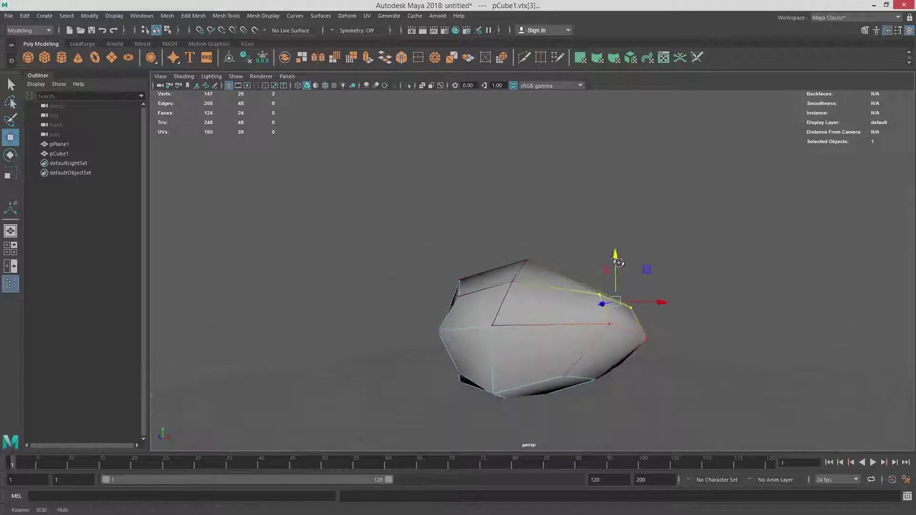
alt+drag(559, 369, 569, 368)
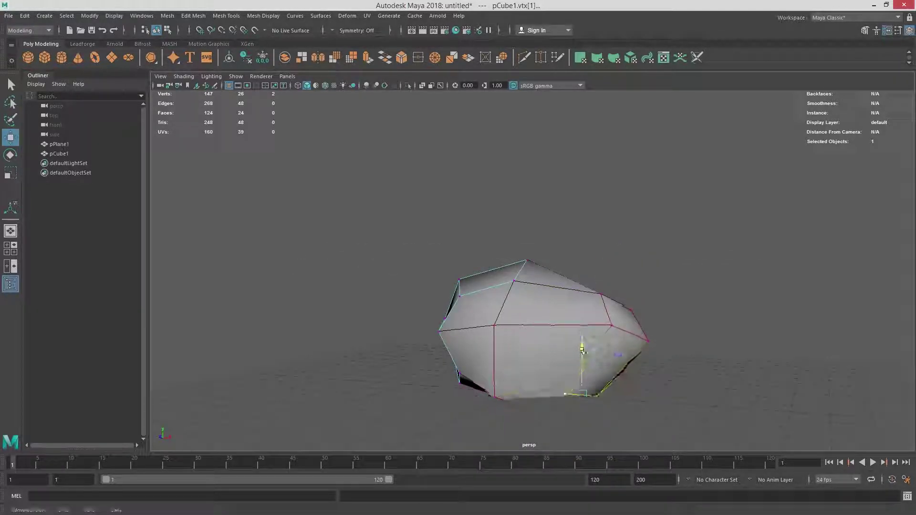
key(3)
alt+drag(609, 397, 566, 302)
key(1)
Step: Return to object mode and inspect the whole rock shape from several sides
right_drag(613, 230, 664, 217)
click(720, 194)
alt+drag(606, 296, 518, 254)
click(567, 312)
alt+right_drag(617, 362, 518, 345)
alt+drag(518, 344, 464, 319)
alt+right_drag(491, 277, 592, 247)
alt+middle_drag(592, 247, 604, 286)
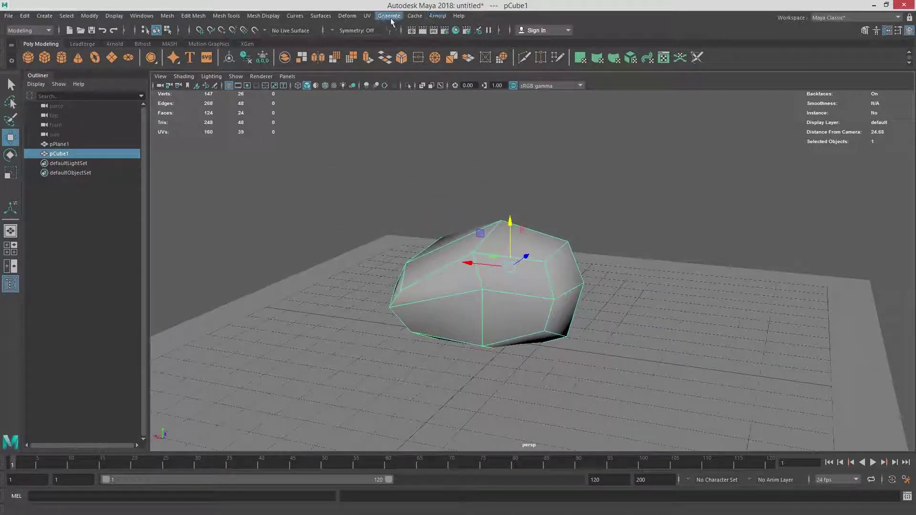
click(580, 196)
click(532, 265)
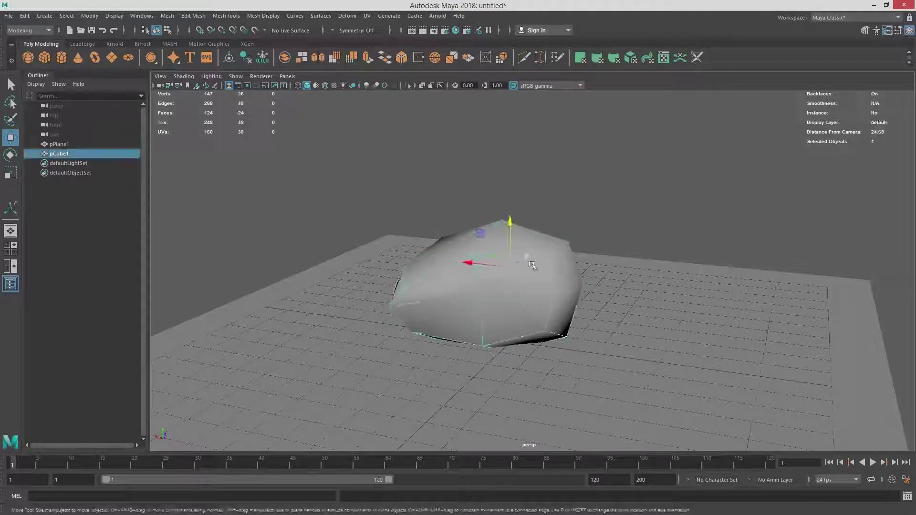
Step: Show the custom Leadforge shelf and reselect the rock mesh
click(98, 44)
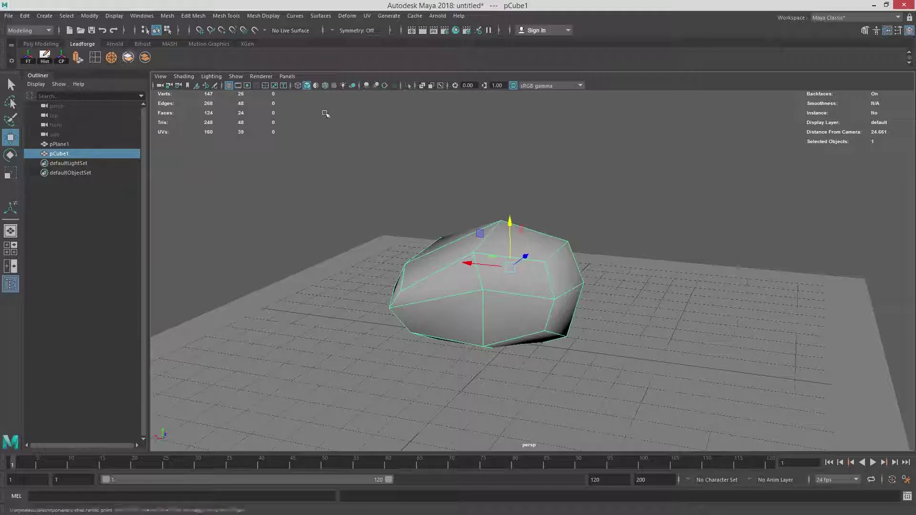
click(618, 204)
alt+drag(618, 203, 511, 259)
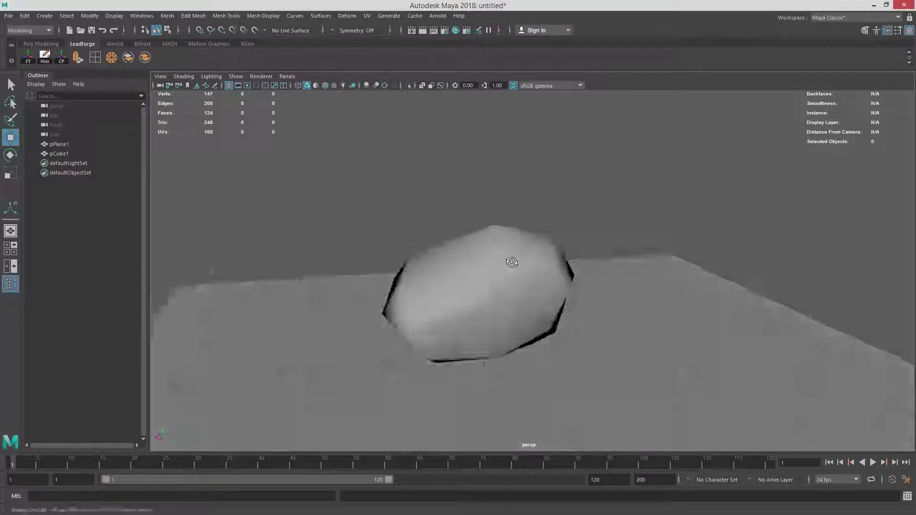
click(510, 261)
click(514, 178)
click(508, 264)
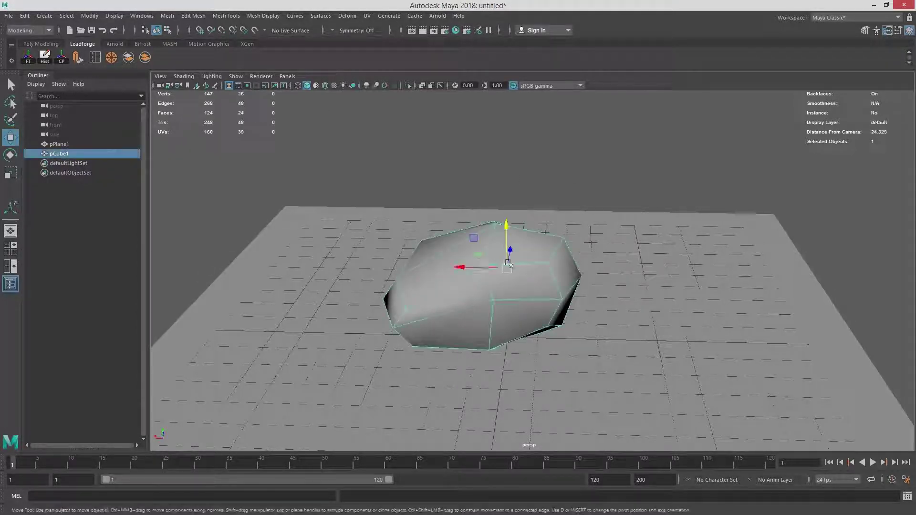
alt+drag(316, 178, 267, 196)
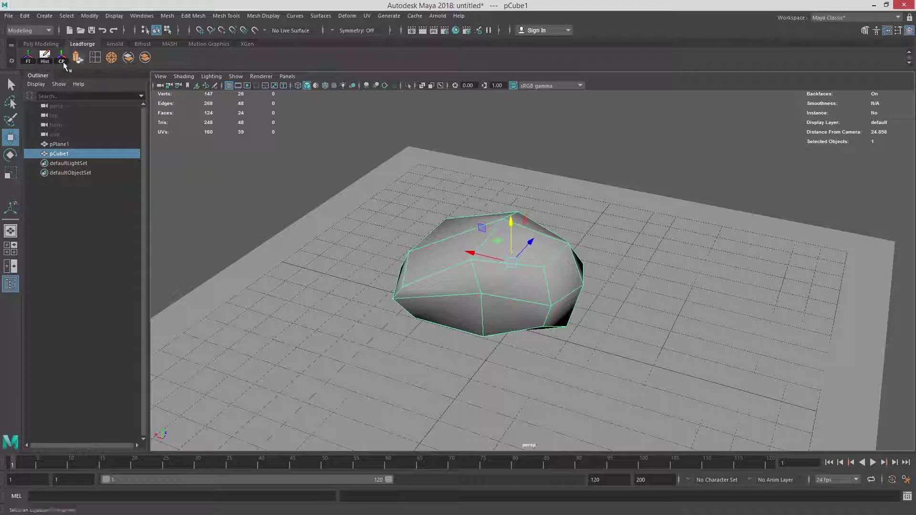
Step: Freeze the rock's transformations and delete its construction history
click(90, 17)
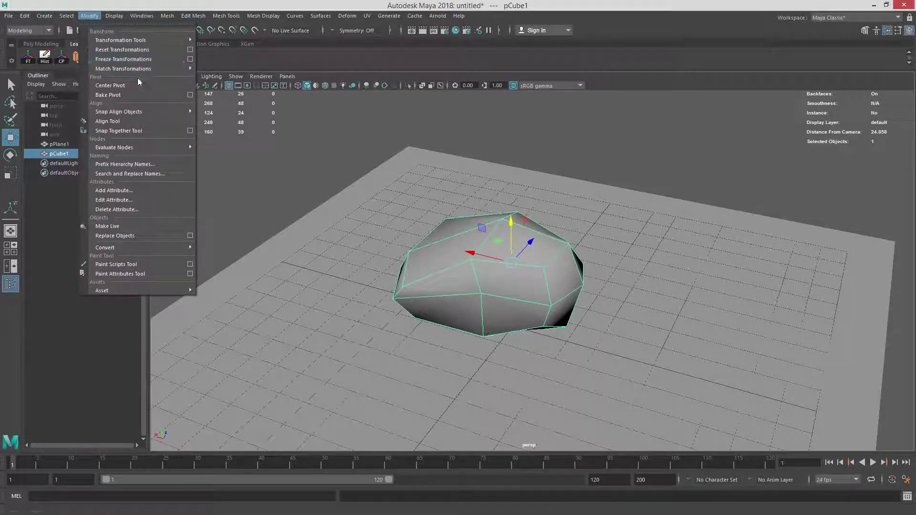
click(117, 60)
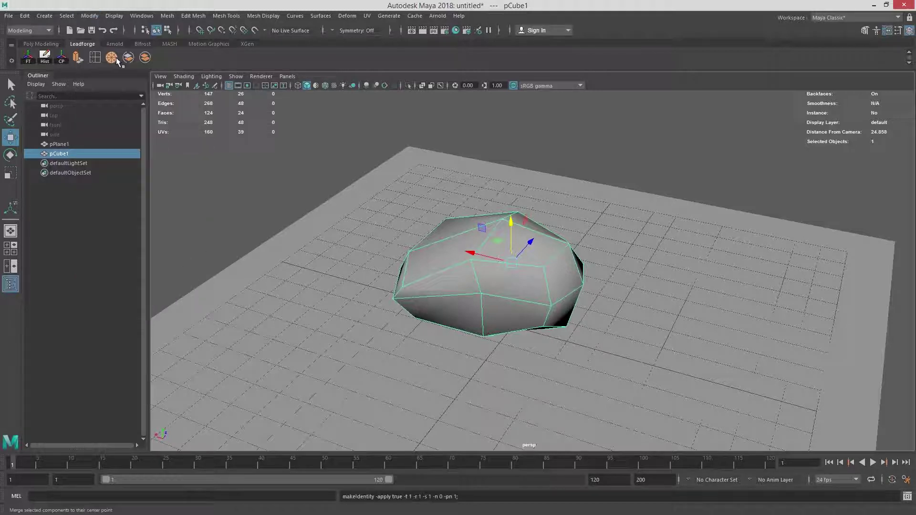
click(25, 17)
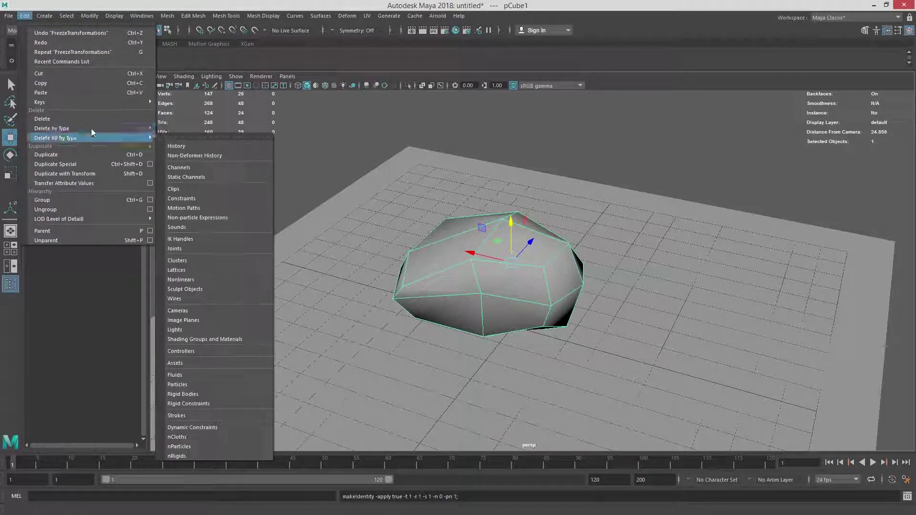
mouse_move(71, 128)
click(181, 139)
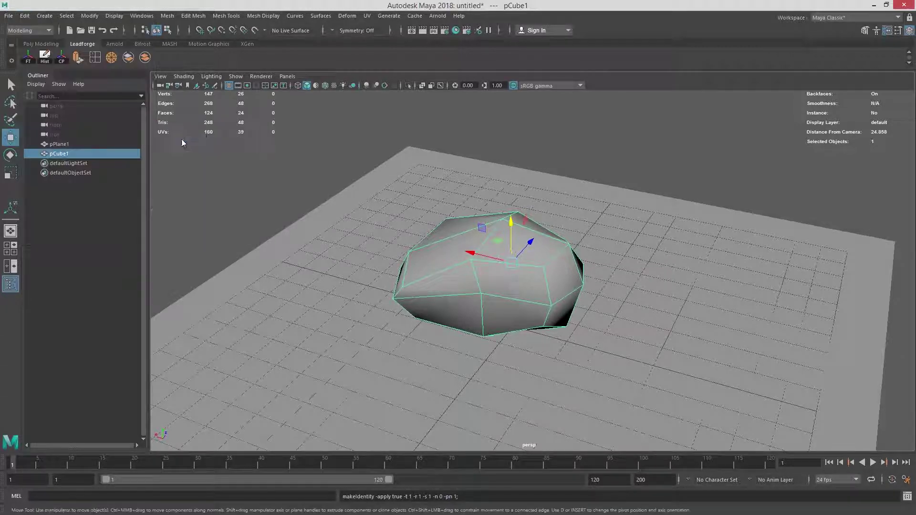
Step: Reselect the rock and centre its pivot
click(517, 106)
click(499, 247)
alt+drag(351, 184, 364, 174)
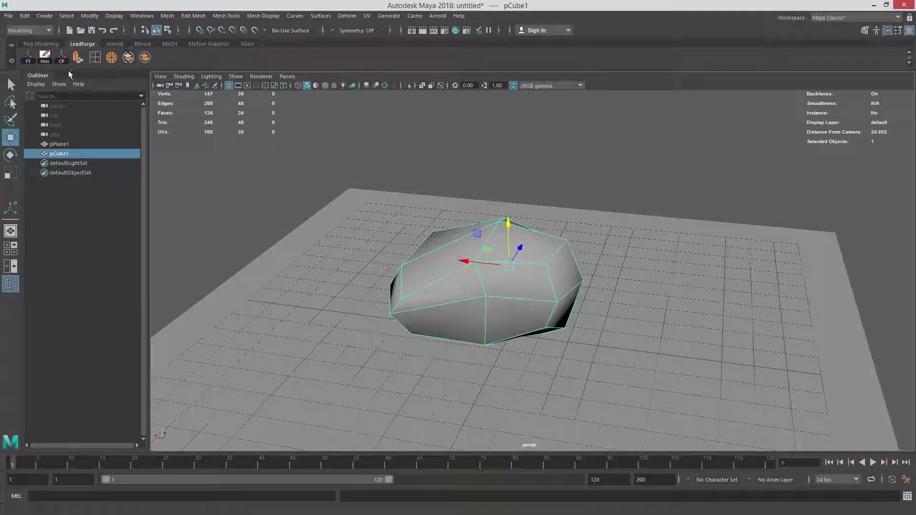
click(90, 15)
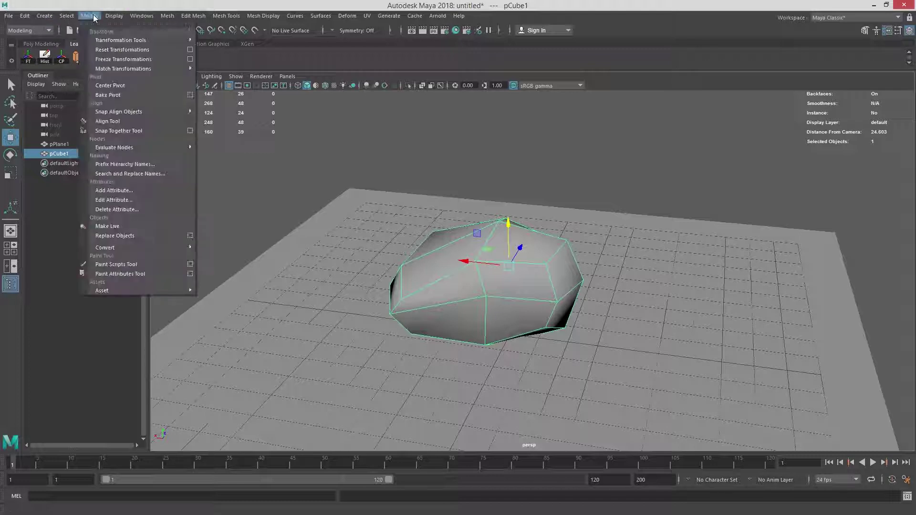
click(133, 85)
alt+drag(453, 200, 535, 218)
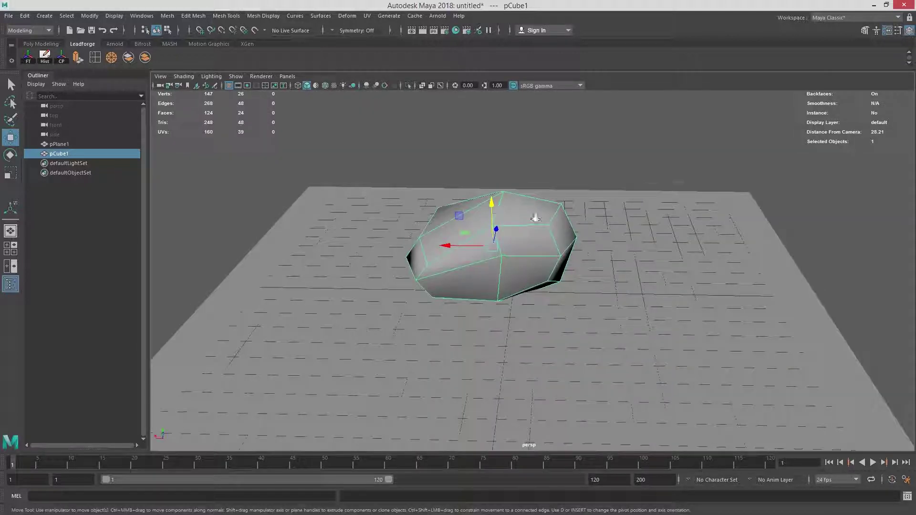
scroll(535, 218, up, 2)
alt+middle_drag(536, 218, 541, 248)
Step: Rename the rock's transform node from pCube1 to Rock_01 in its attributes
click(548, 195)
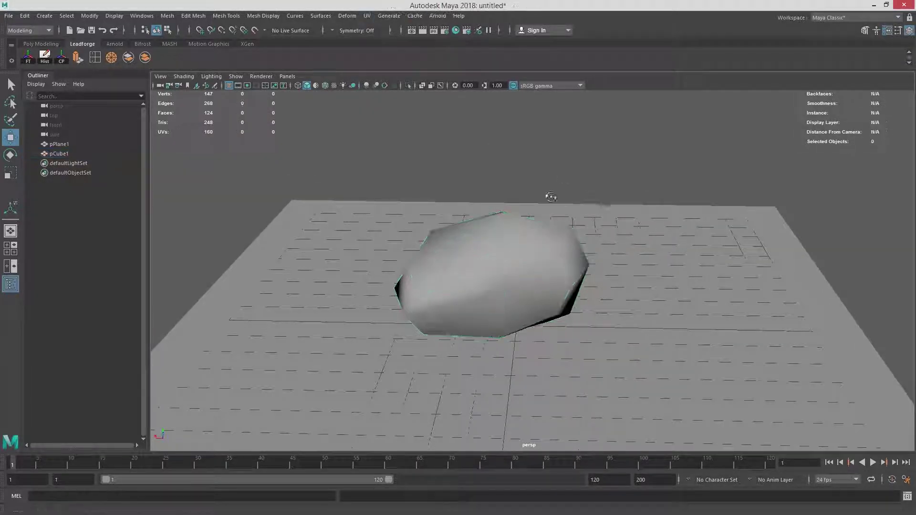
alt+drag(548, 196, 503, 202)
click(481, 225)
alt+drag(597, 153, 652, 113)
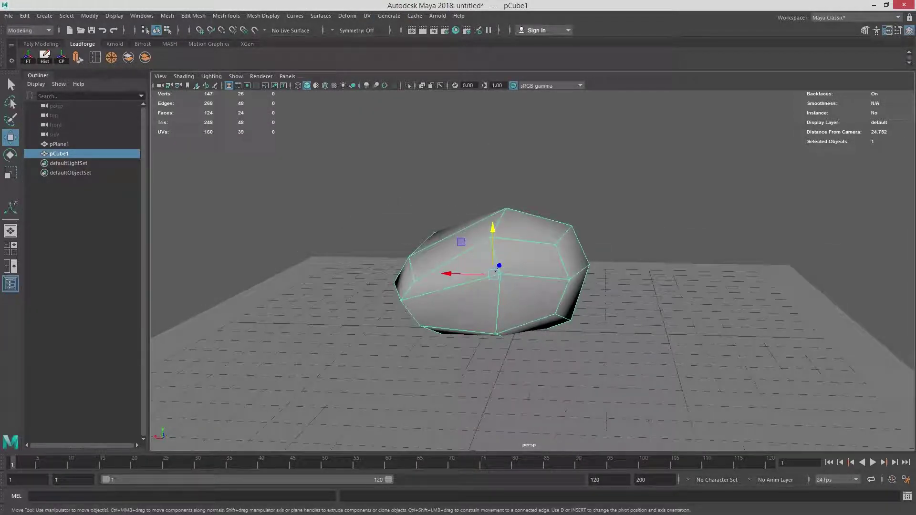
drag(915, 48, 533, 40)
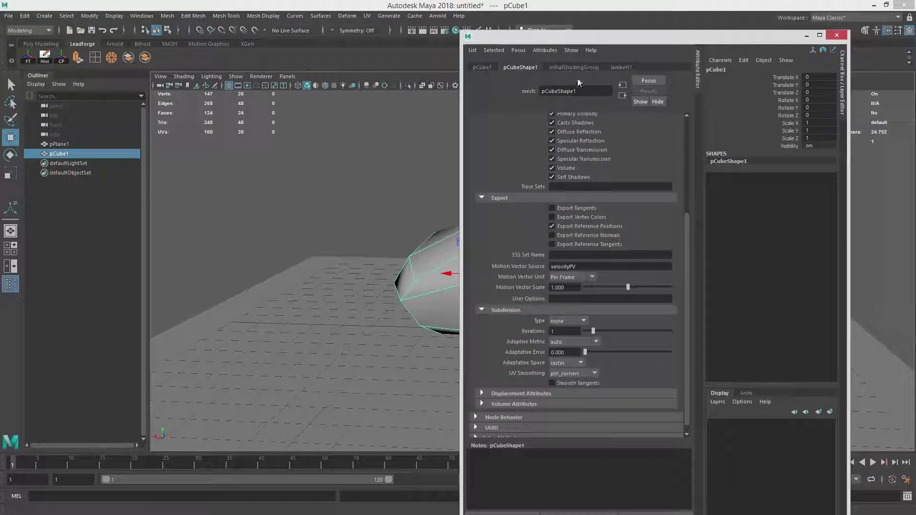
click(490, 68)
text(Rock_01)
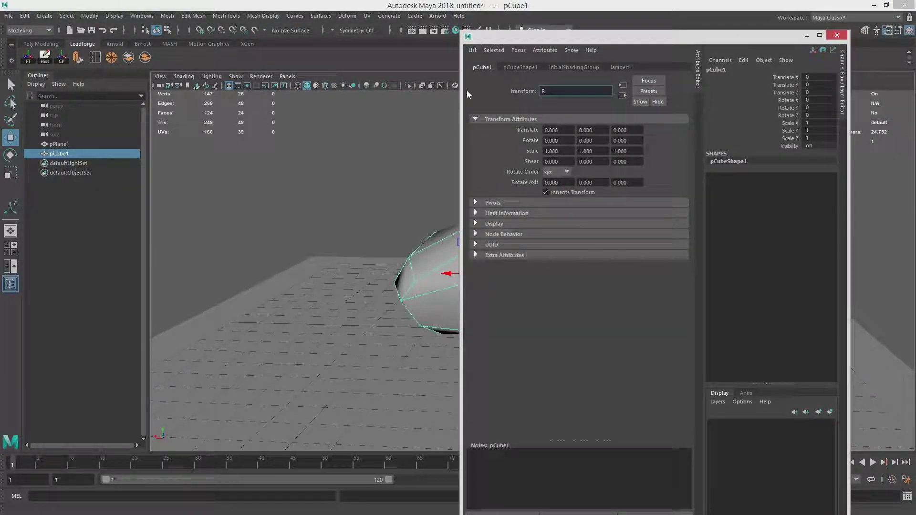
key(Return)
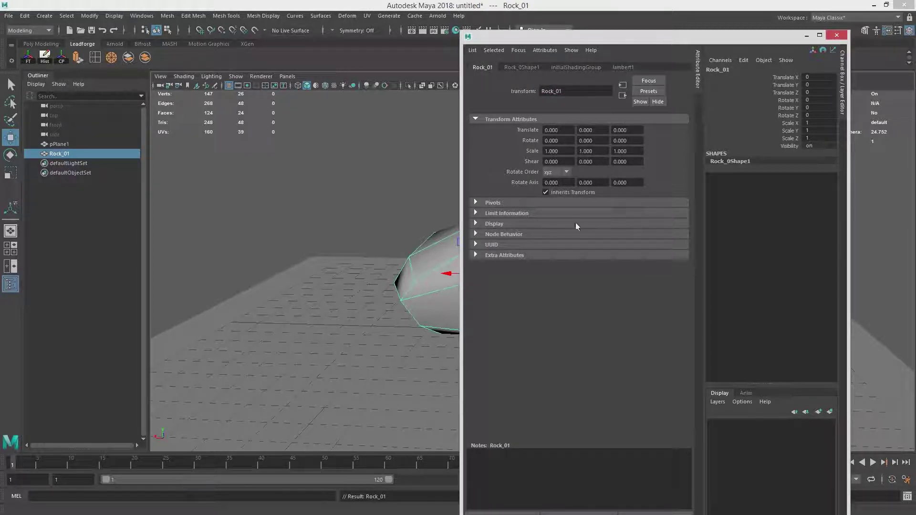
Step: Examine the attributes of the rock's shape node, its initialShadingGroup and the lambert1 material
click(510, 67)
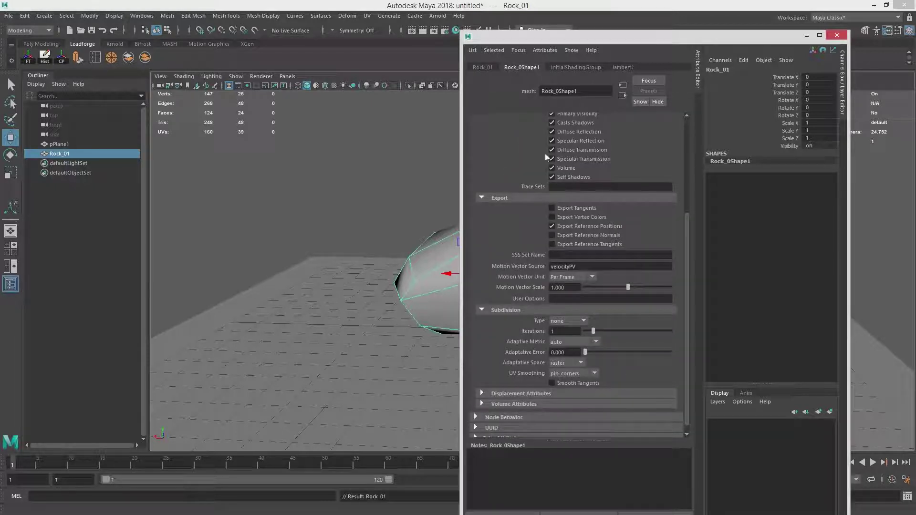
drag(687, 264, 701, 162)
click(504, 199)
click(569, 67)
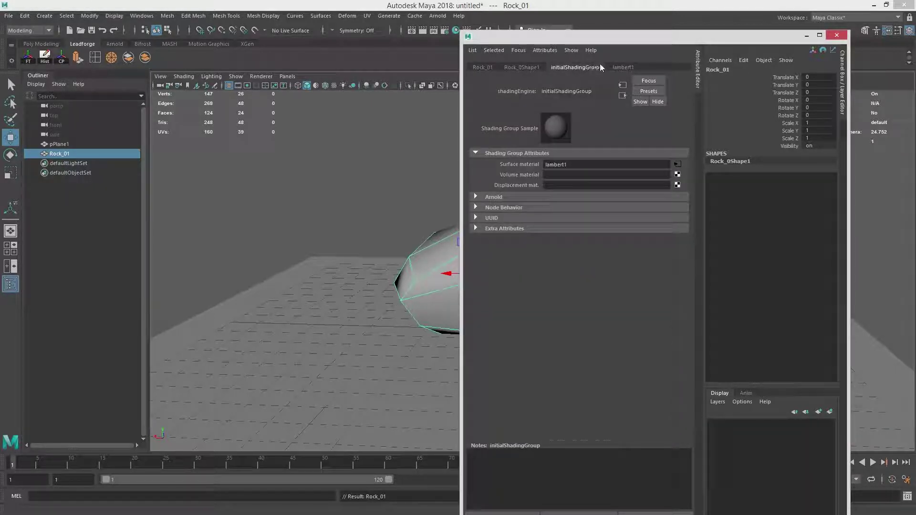
click(626, 67)
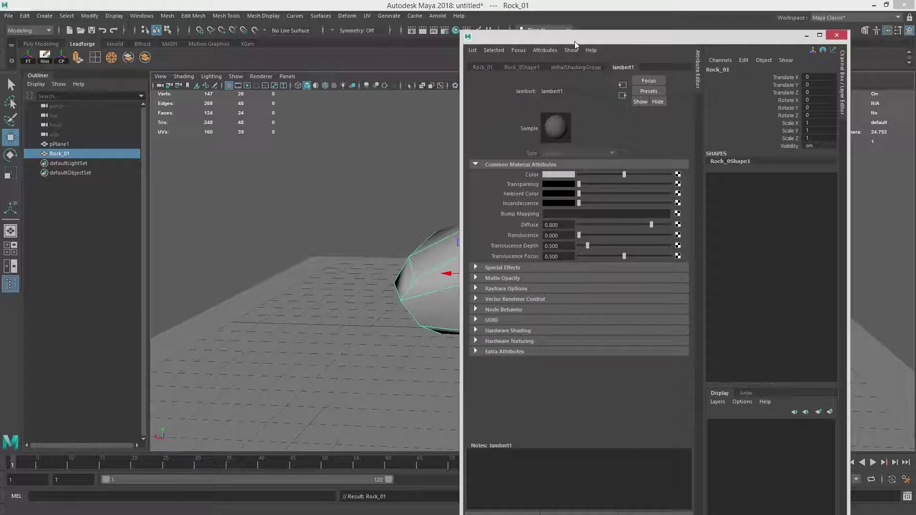
drag(575, 41, 915, 59)
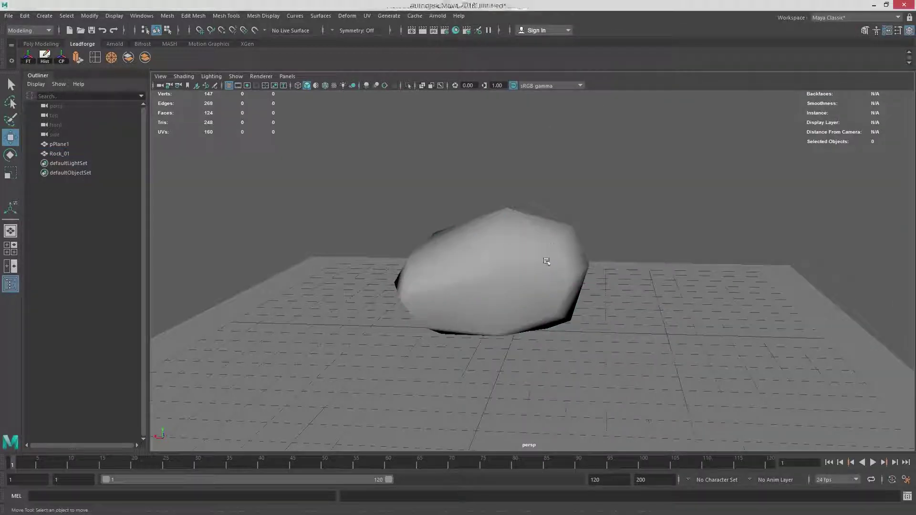
Step: Select a few vertices near one front corner of the ground plane and raise them into a soft hill
alt+drag(548, 258, 557, 175)
click(557, 175)
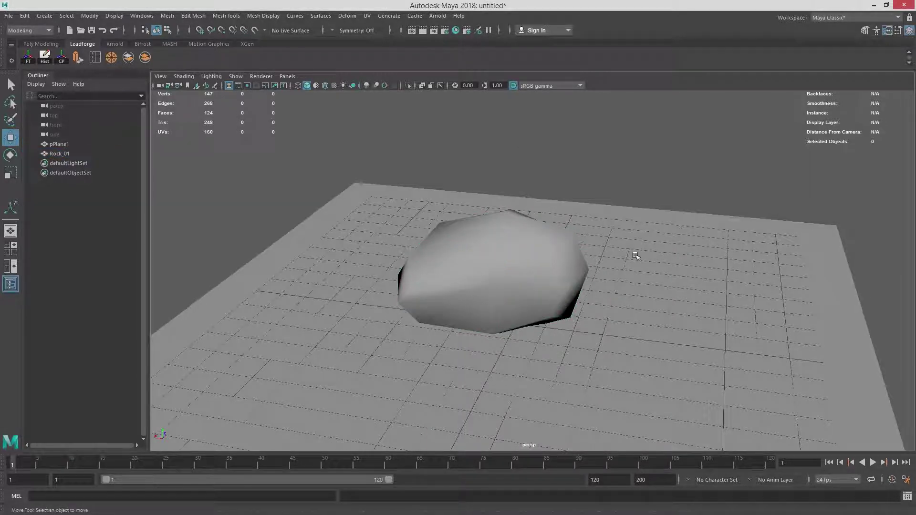
click(637, 249)
alt+drag(586, 246, 552, 231)
alt+right_drag(552, 231, 523, 167)
alt+drag(523, 167, 491, 186)
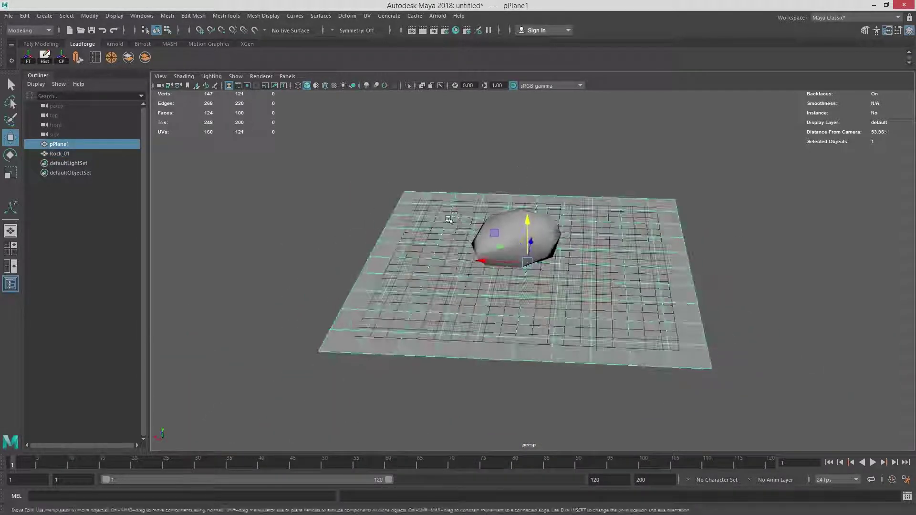
right_drag(447, 218, 408, 220)
drag(364, 306, 422, 341)
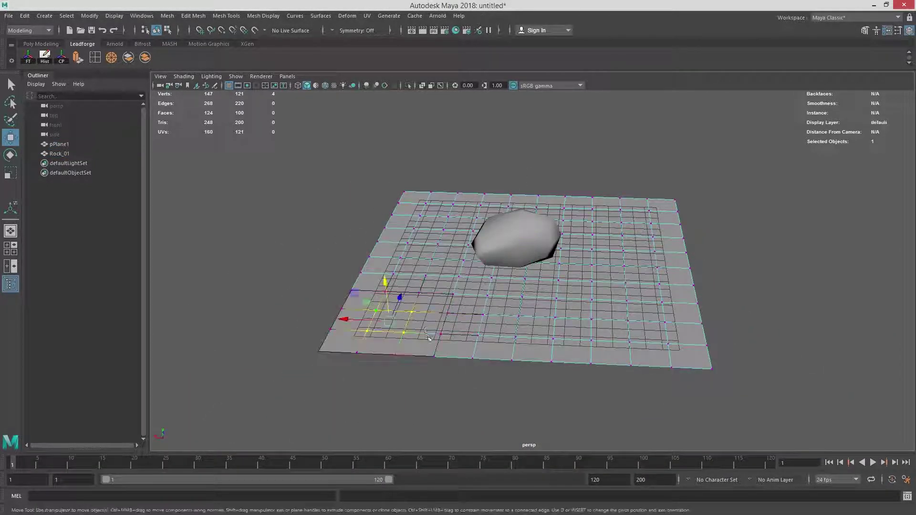
alt+drag(390, 286, 575, 276)
Step: Raise a second hill near the ground plane's other front corner, adjusting the soft selection falloff
drag(678, 323, 679, 321)
key(b)
drag(666, 318, 652, 312)
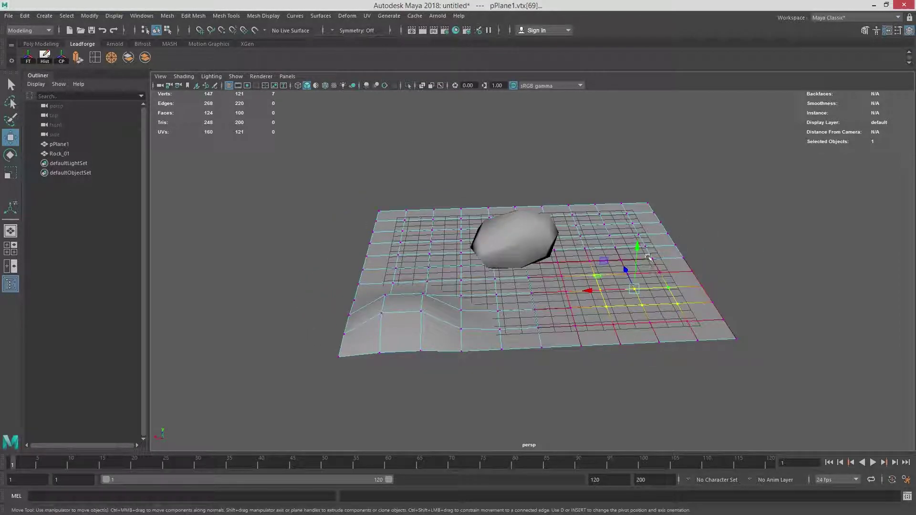
drag(637, 247, 638, 227)
Step: Raise vertices at the ground plane's far corners and along its side with soft selection, and return to object mode
drag(566, 177, 678, 217)
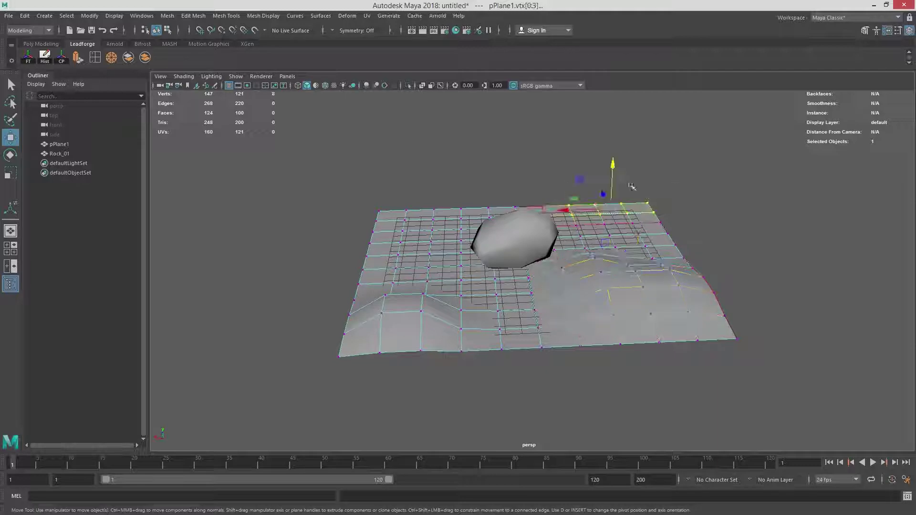
drag(612, 166, 614, 159)
drag(454, 234, 463, 207)
drag(424, 237, 615, 209)
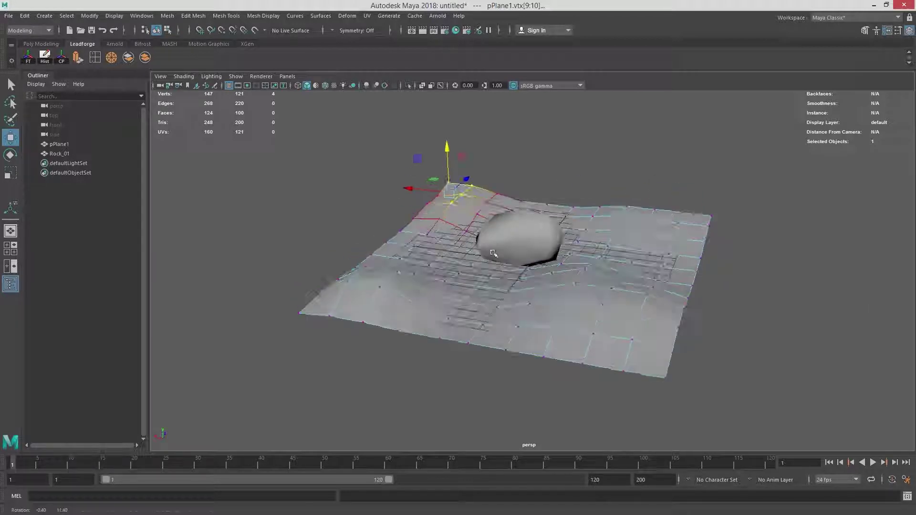
mouse_move(395, 271)
mouse_down()
mouse_move(405, 276)
mouse_move(389, 243)
mouse_move(397, 194)
mouse_move(389, 256)
mouse_up()
click(730, 218)
right_drag(733, 215, 768, 205)
alt+drag(714, 285, 648, 275)
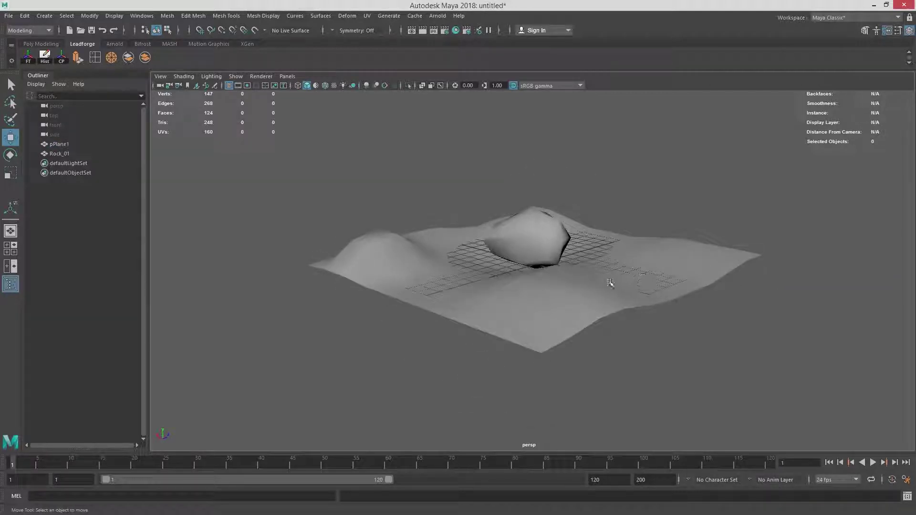
Step: Turn on smooth mesh preview for the ground plane
click(641, 281)
key(3)
click(668, 207)
alt+drag(667, 205, 718, 180)
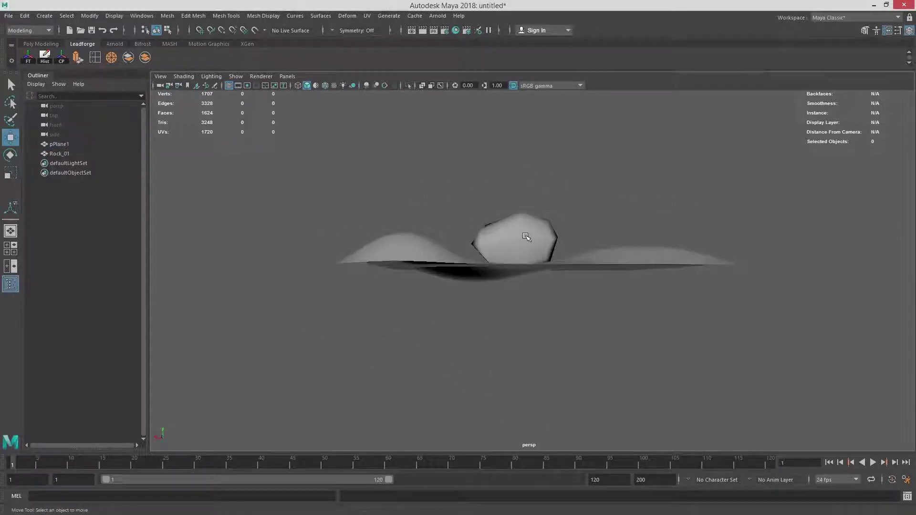
Step: Preview the rock with smoothing, inspect it up close, and return it to its unsmoothed display
click(525, 239)
key(3)
click(629, 192)
alt+drag(589, 192, 567, 230)
click(568, 230)
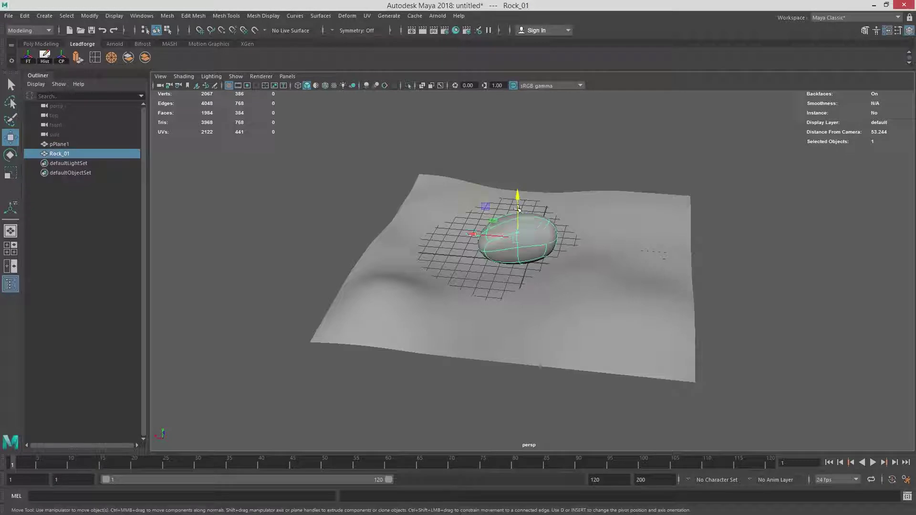
alt+drag(591, 190, 610, 164)
click(609, 164)
alt+drag(542, 214, 580, 176)
click(541, 240)
key(f)
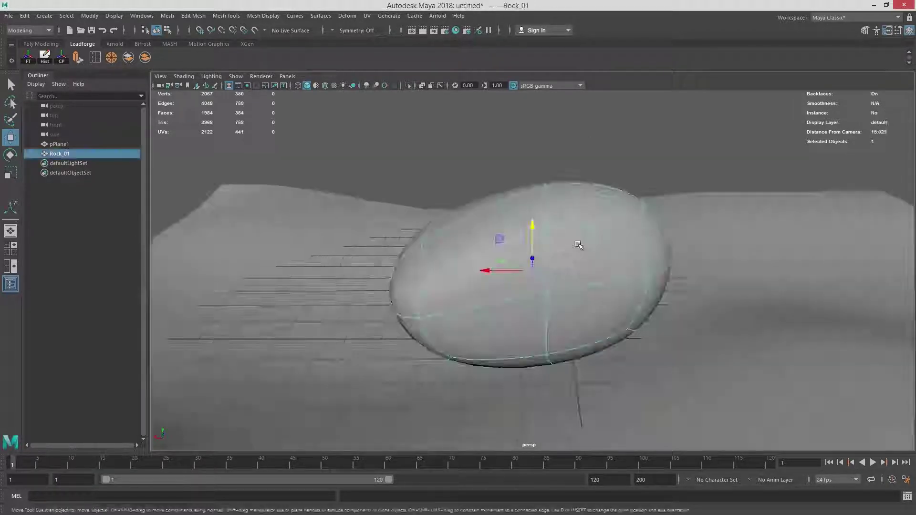
scroll(607, 215, down, 2)
alt+drag(608, 215, 594, 223)
click(586, 166)
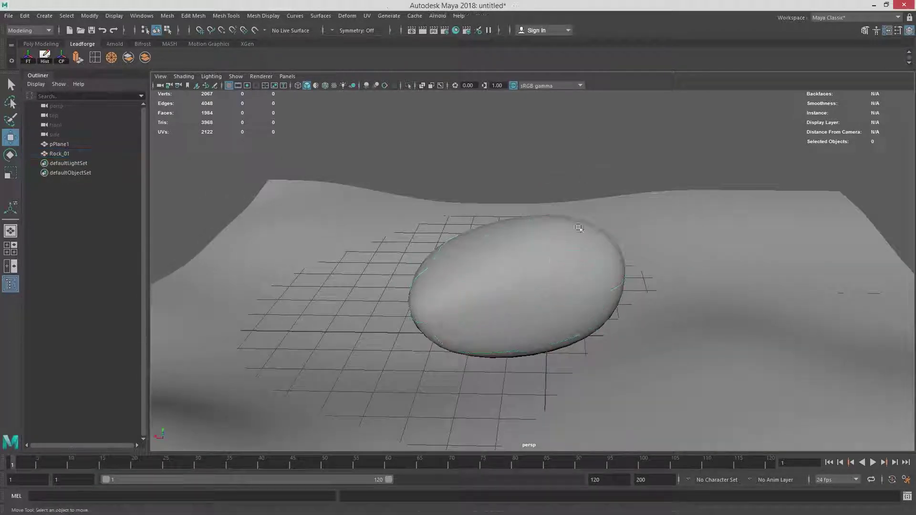
click(579, 229)
key(1)
Step: Open the UV Editor for the rock, examine its UV layout and put the window aside
click(367, 16)
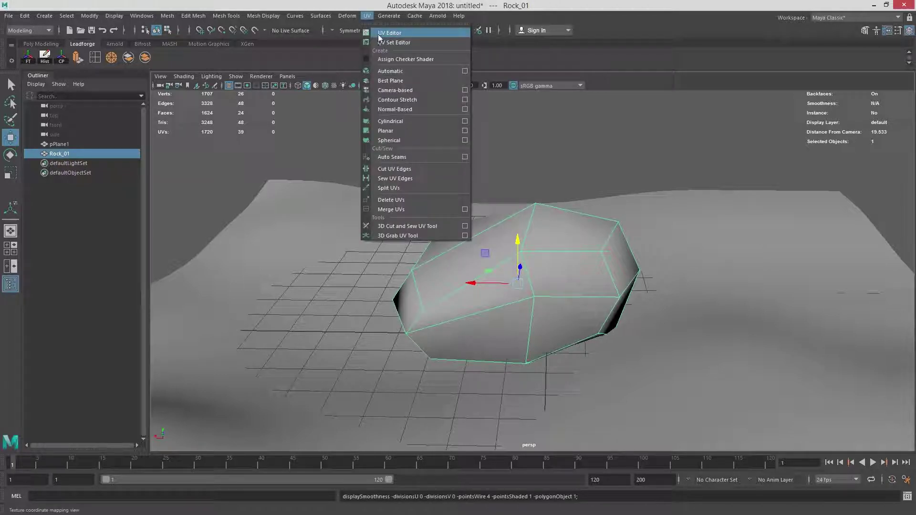
click(370, 14)
click(370, 15)
click(384, 33)
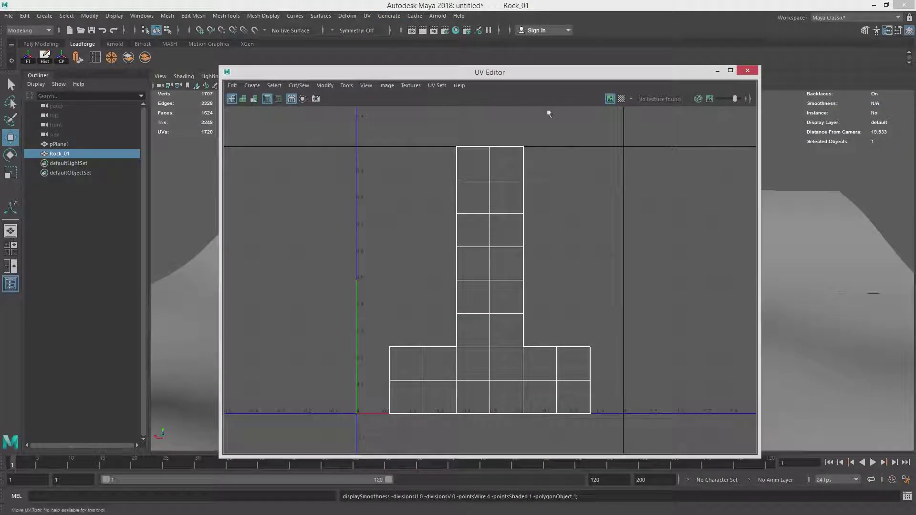
drag(409, 72, 531, 78)
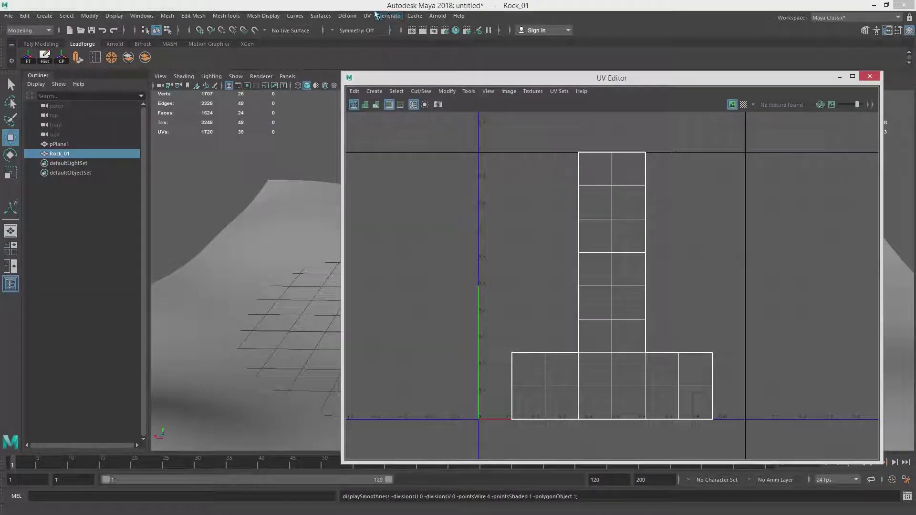
drag(430, 85, 524, 80)
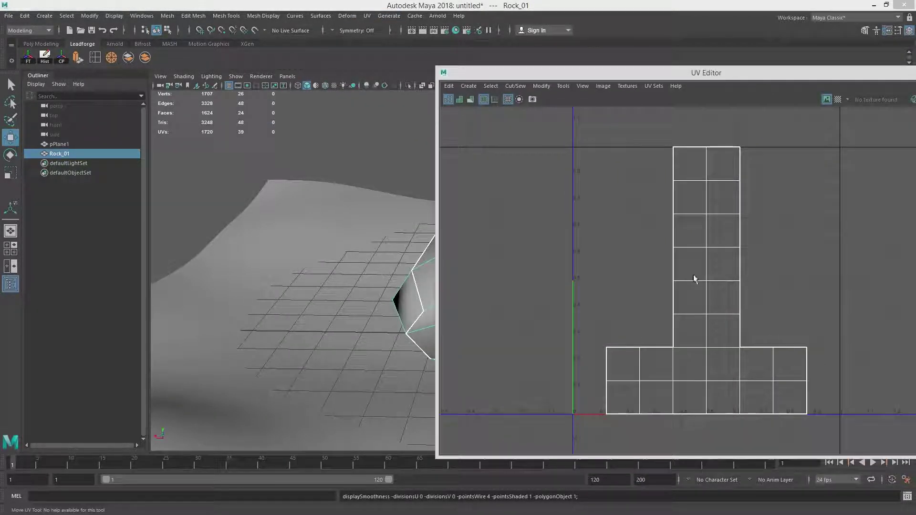
drag(651, 74, 498, 55)
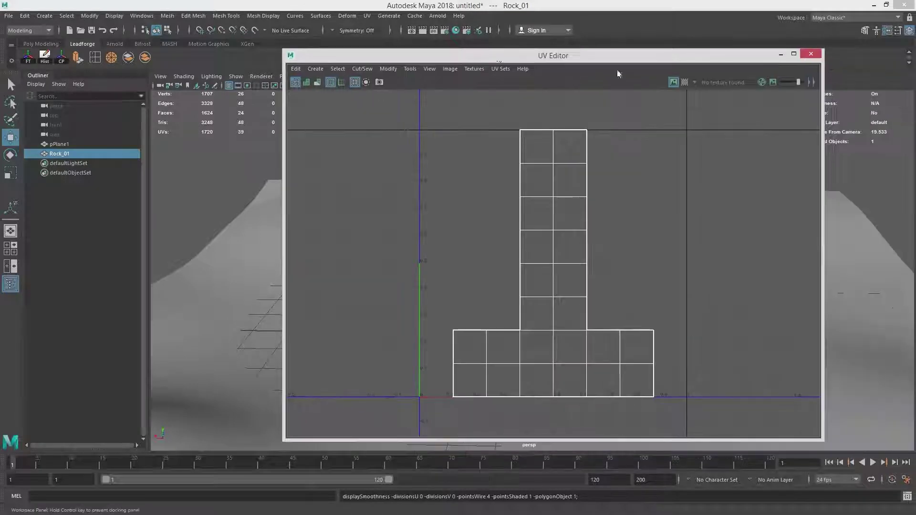
click(812, 53)
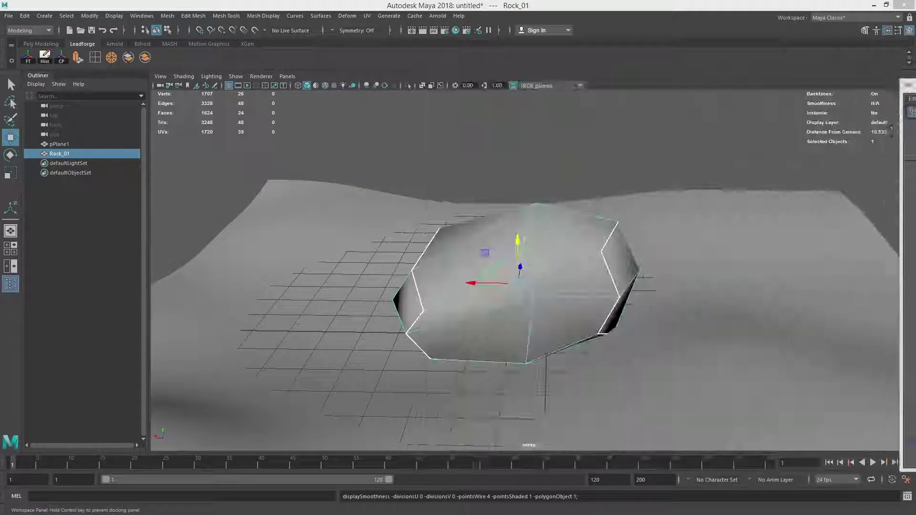
Step: Apply a camera-based UV projection to the rock and return to object mode
click(368, 17)
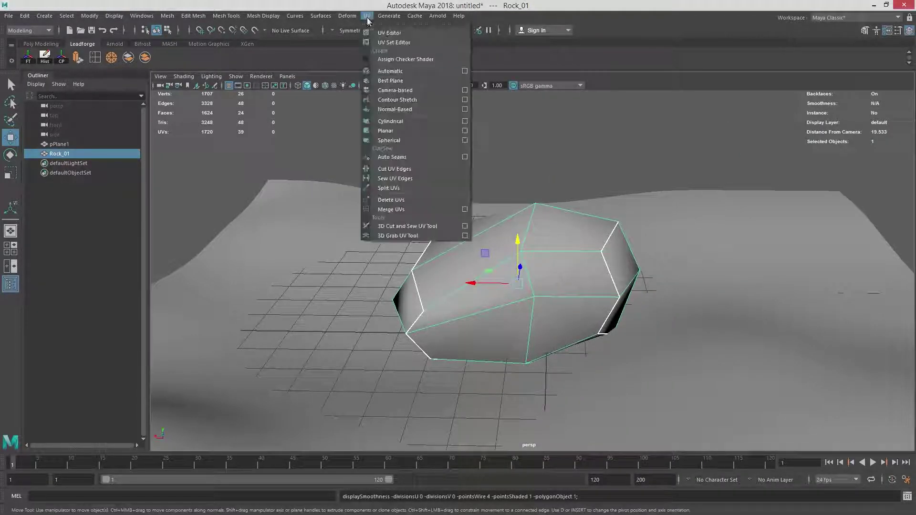
click(394, 90)
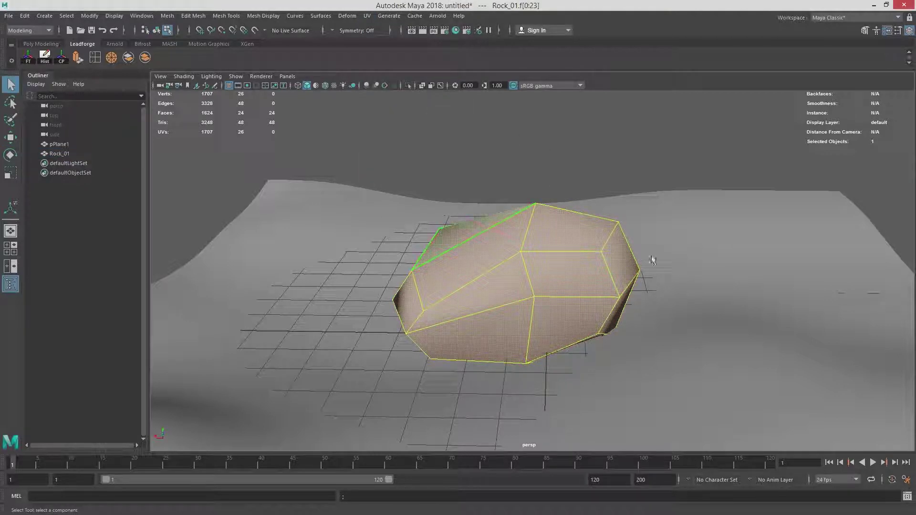
mouse_move(559, 249)
alt+mouse_down()
mouse_move(572, 248)
mouse_move(552, 244)
alt+mouse_up()
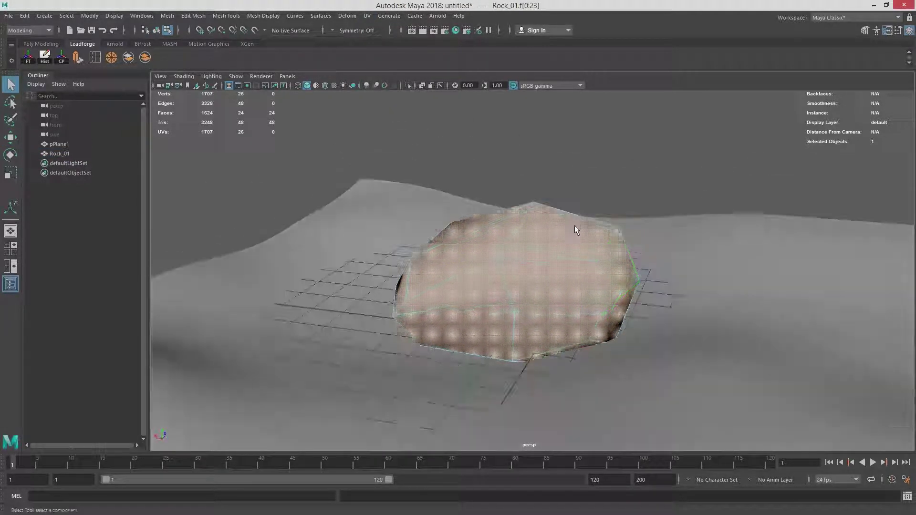
right_drag(574, 230, 619, 213)
click(568, 231)
alt+drag(568, 231, 671, 240)
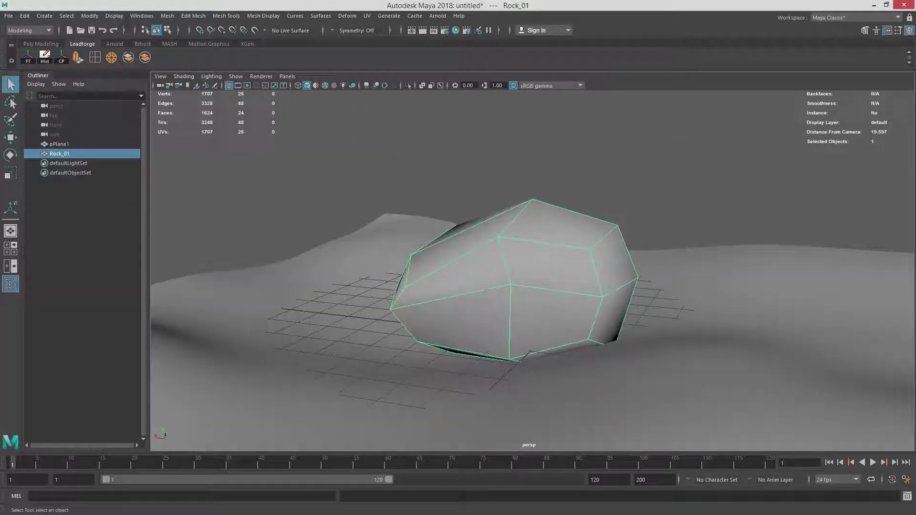
Step: Examine the rock's camera-projected UV layout in the UV Editor and put the window aside again
drag(715, 72, 484, 67)
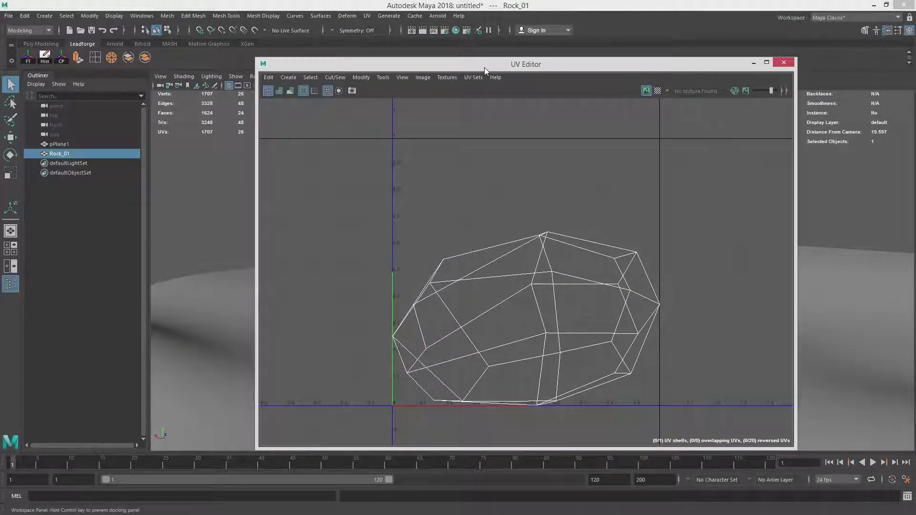
alt+middle_drag(634, 290, 613, 298)
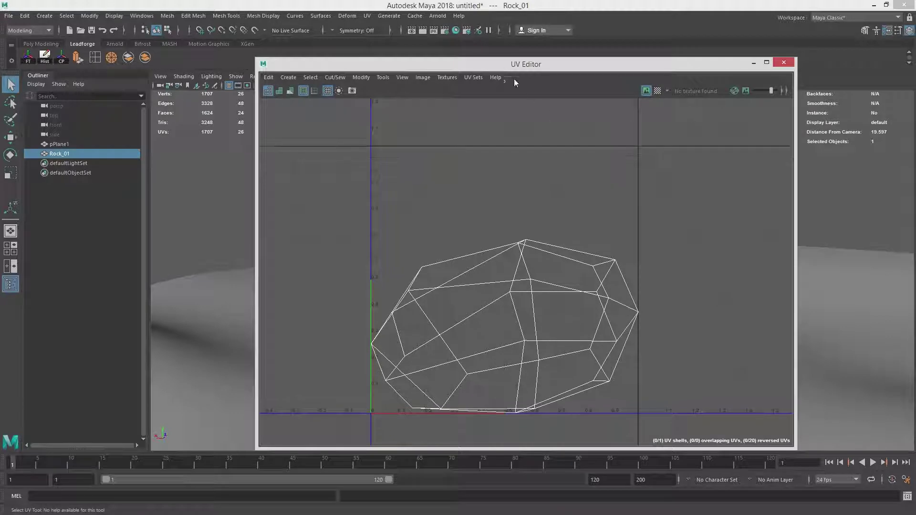
drag(542, 70, 733, 71)
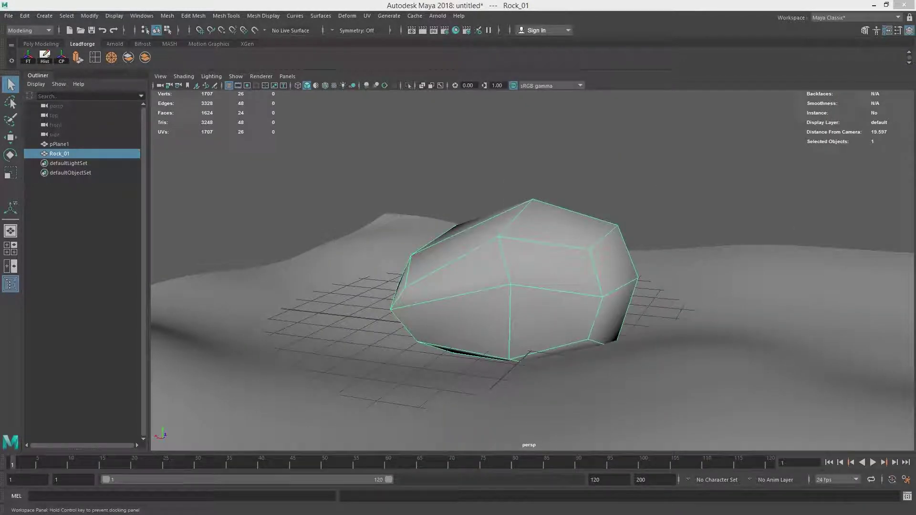
Step: Isolate the rock in the viewport and reselect it
alt+drag(474, 269, 470, 276)
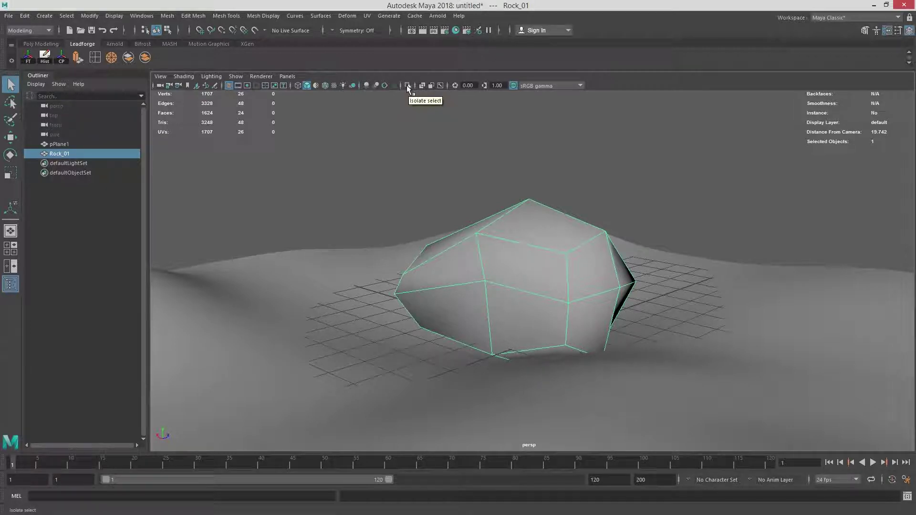
click(408, 86)
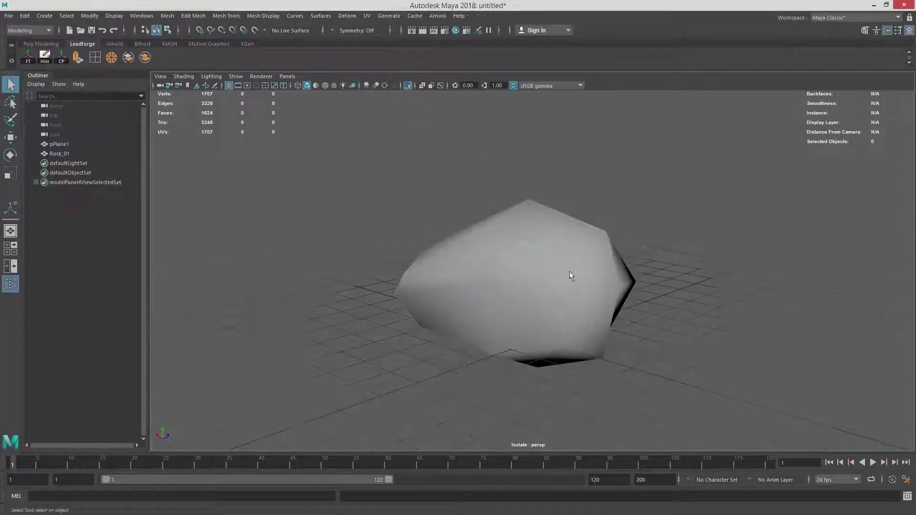
mouse_move(517, 268)
alt+mouse_down()
mouse_move(626, 235)
mouse_move(539, 274)
mouse_move(504, 259)
alt+mouse_up()
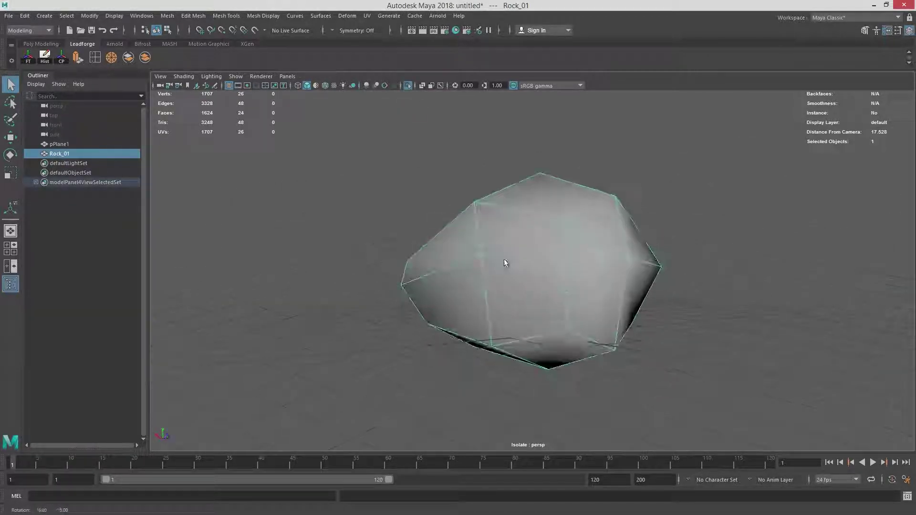
Step: Switch the rock to edge selection and select the first edges around its base
right_click(515, 232)
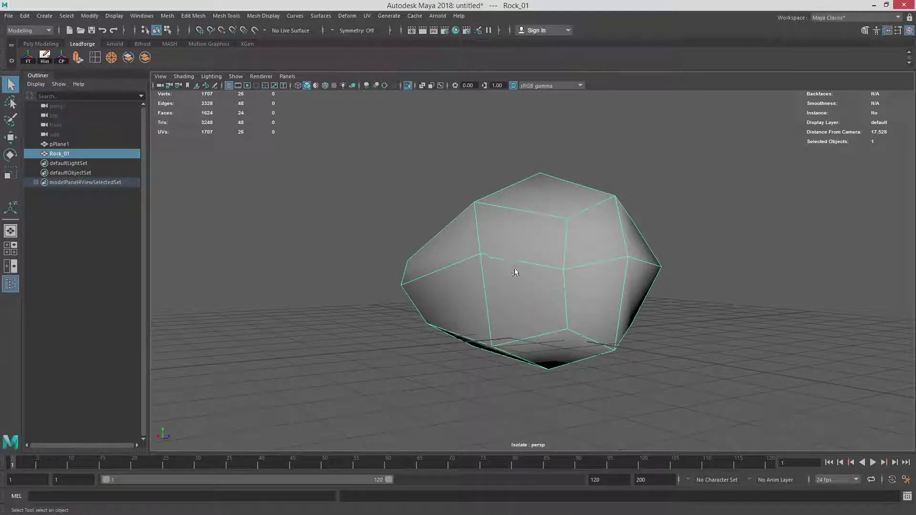
right_click(515, 230)
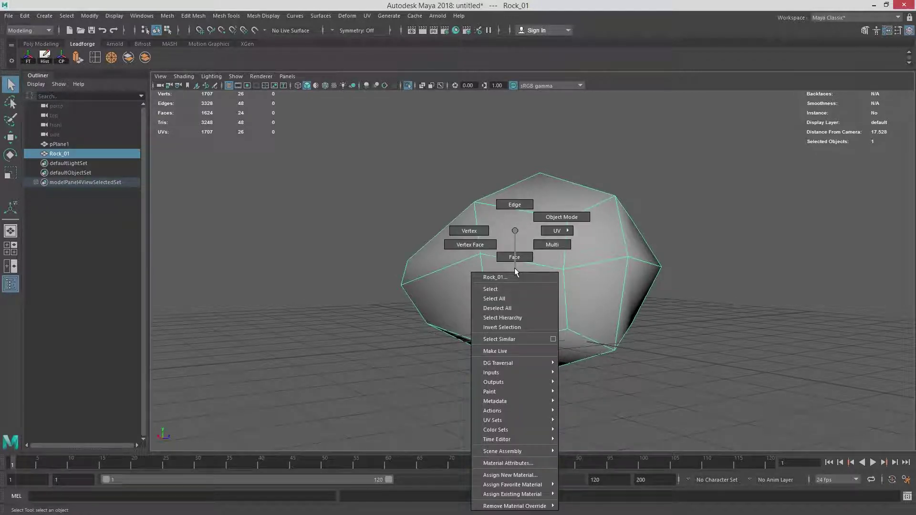
click(511, 206)
mouse_move(599, 264)
alt+mouse_down()
mouse_move(483, 254)
mouse_move(586, 260)
alt+mouse_up()
click(563, 320)
alt+drag(607, 320, 552, 317)
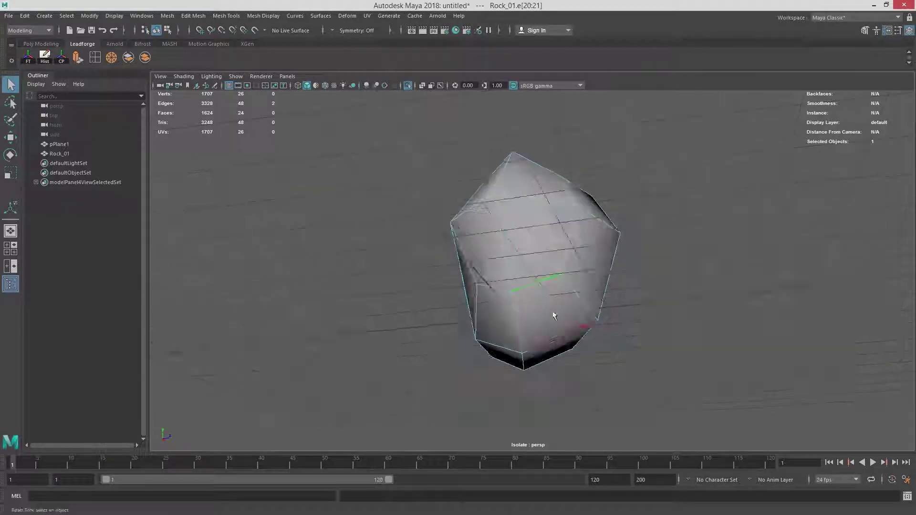
alt+drag(528, 282, 481, 297)
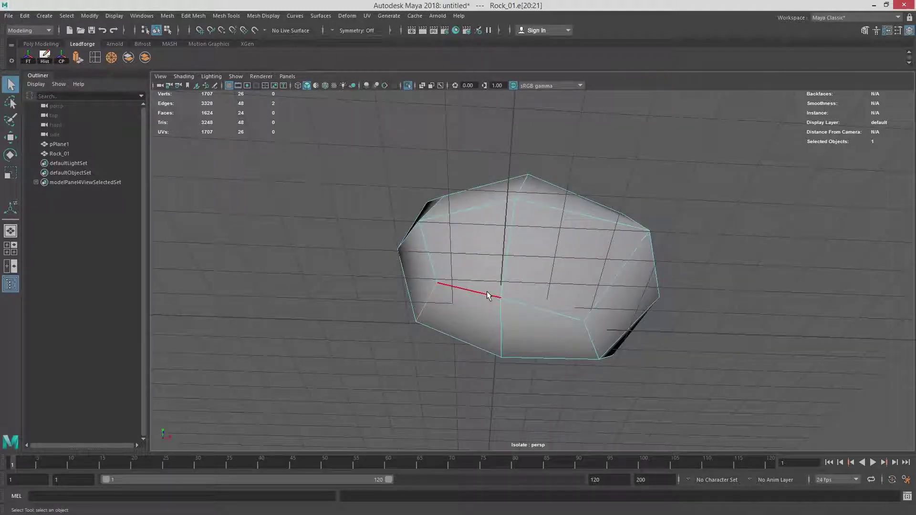
Step: Extend the edge selection into a closed loop around the rock's underside
double_click(481, 293)
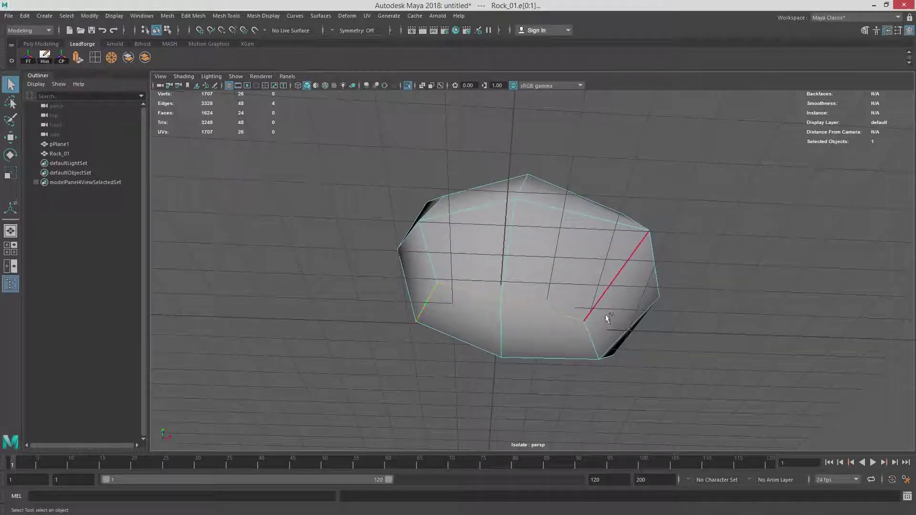
alt+drag(611, 320, 523, 301)
shift+double_click(525, 291)
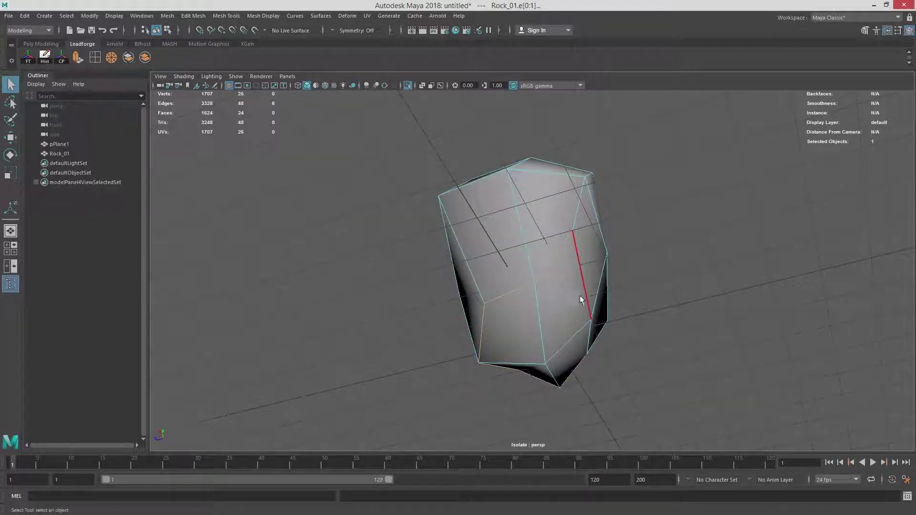
alt+drag(580, 297, 607, 257)
shift+click(507, 289)
shift+click(508, 292)
alt+drag(593, 296, 546, 319)
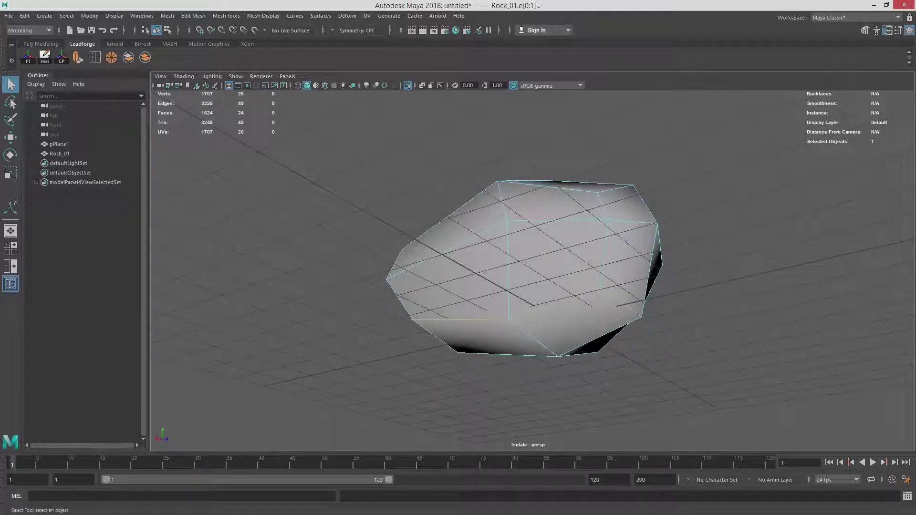
Step: Cut the rock's UVs along the selected underside edge loop, keeping the UV Toolkit shown, and put the UV Editor aside
drag(915, 66, 460, 55)
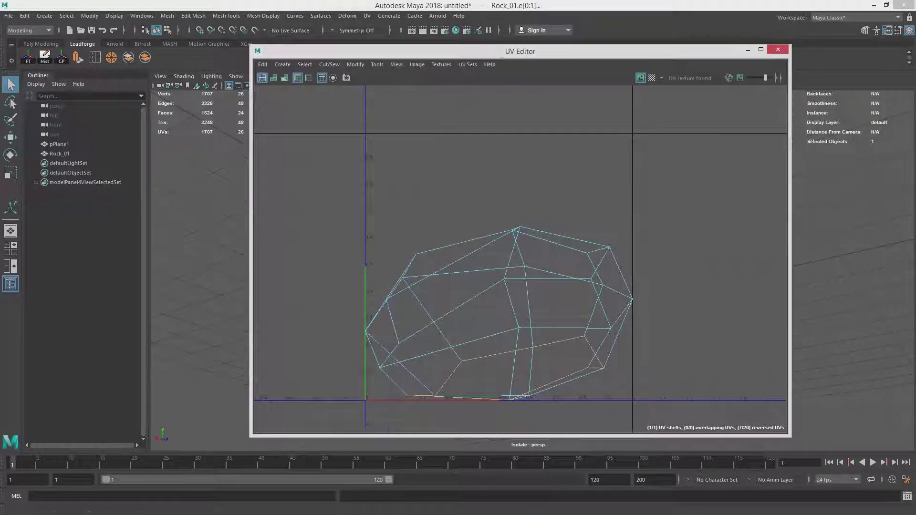
drag(915, 65, 785, 87)
drag(719, 54, 615, 48)
click(692, 264)
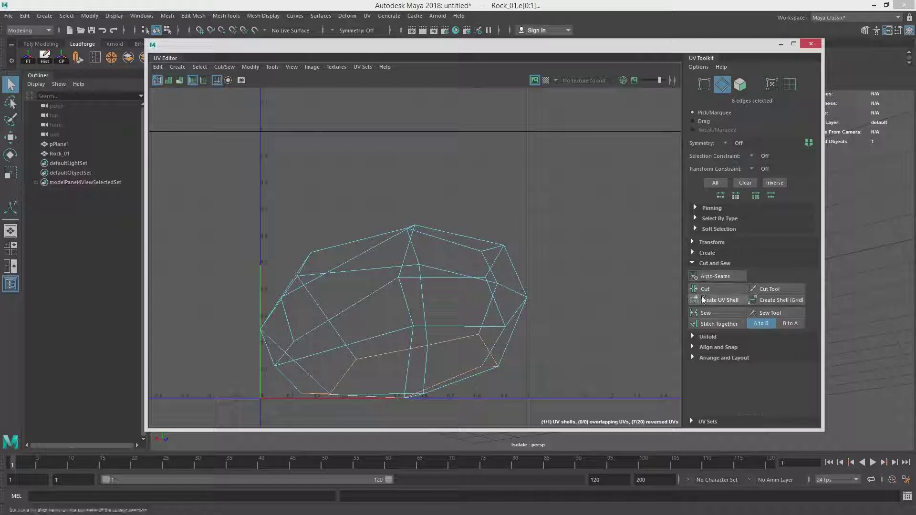
click(292, 67)
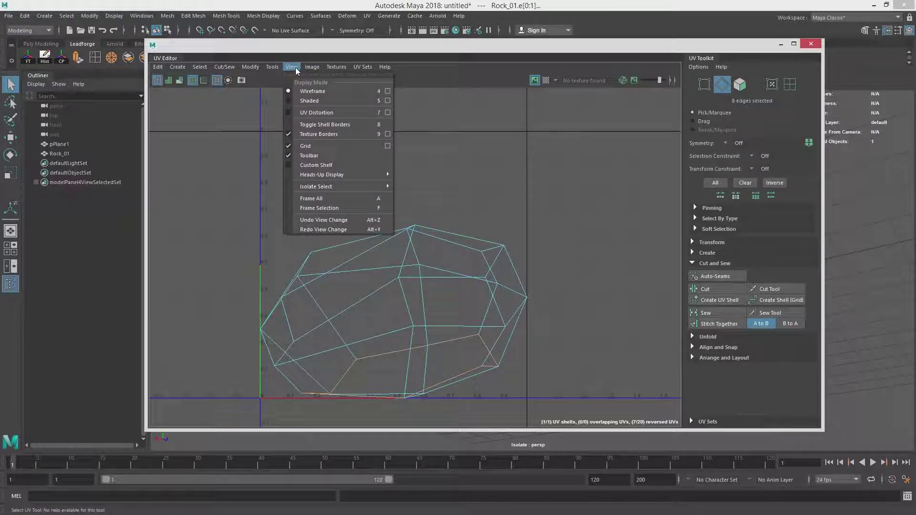
mouse_move(272, 66)
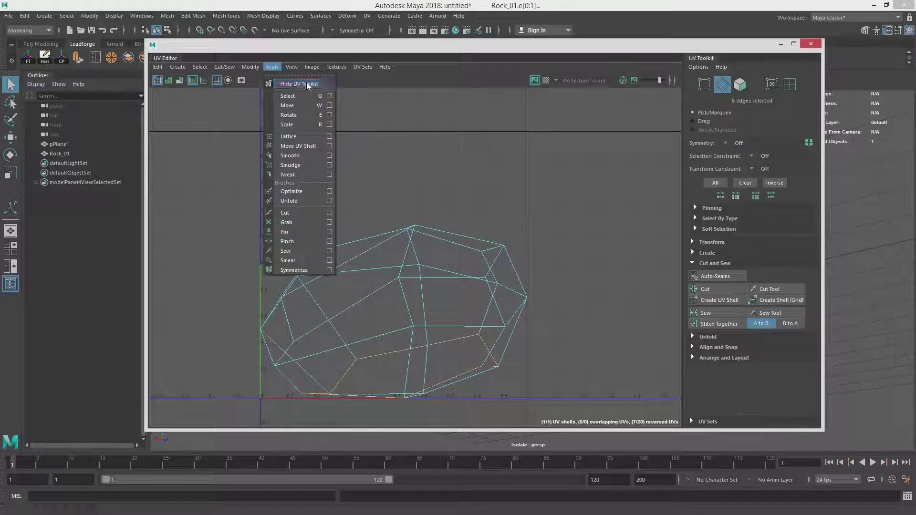
click(286, 83)
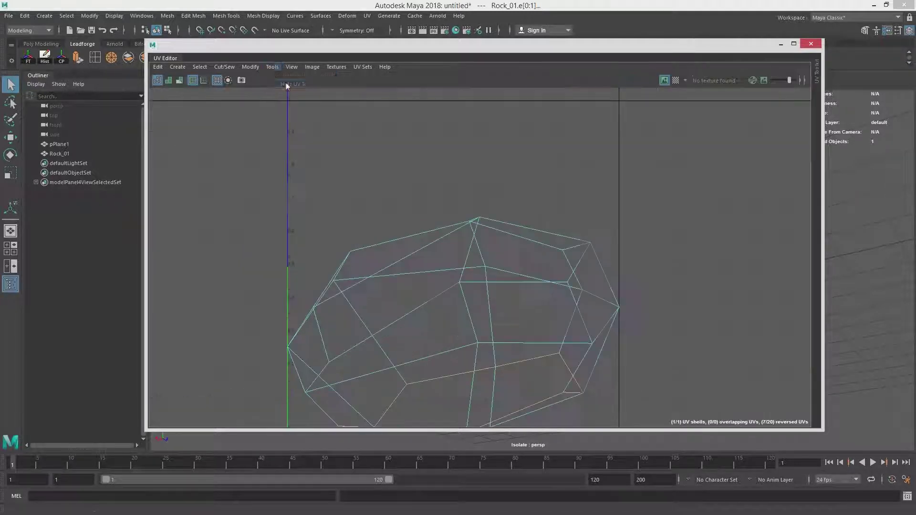
click(272, 67)
click(303, 83)
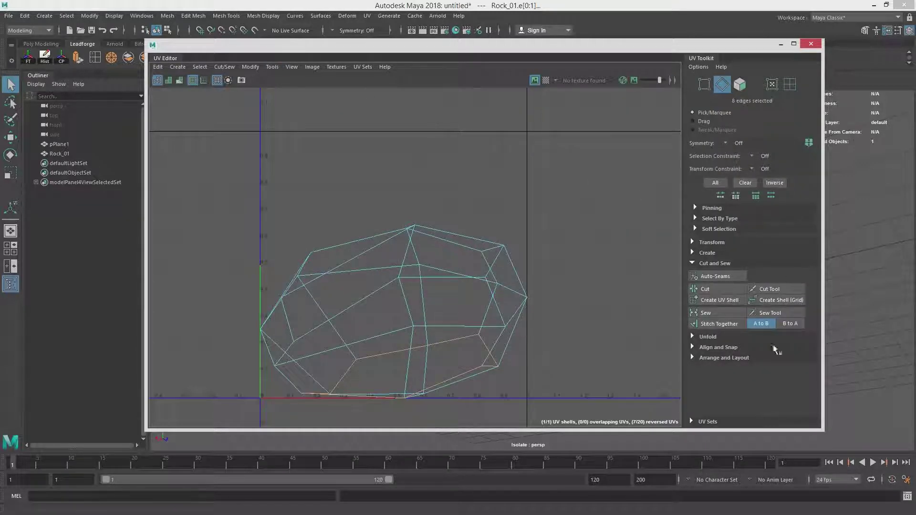
click(709, 288)
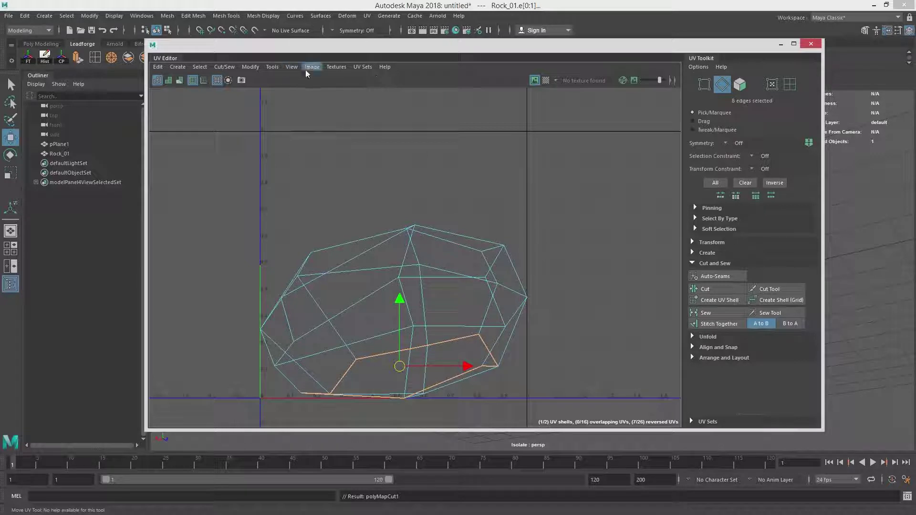
drag(288, 50, 915, 71)
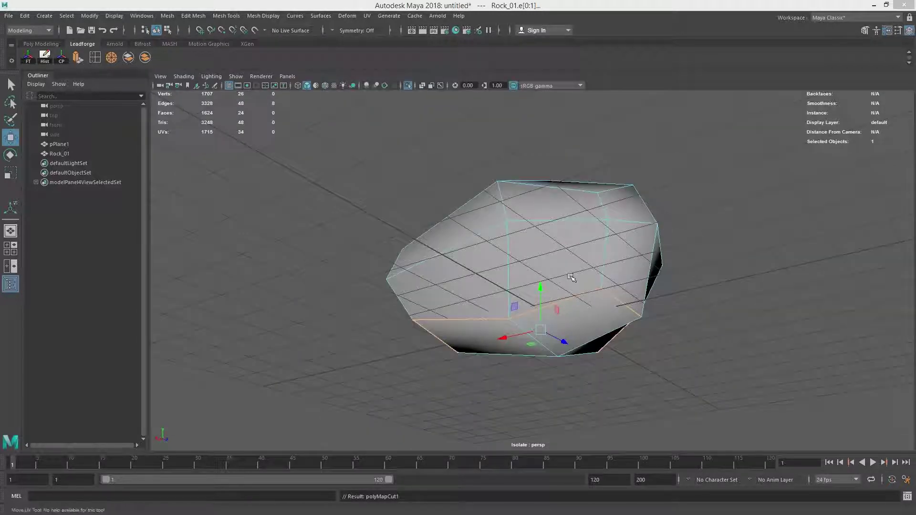
Step: Select two connected edges running up the rock's side from the cut base loop
alt+drag(573, 277, 492, 279)
alt+drag(559, 185, 583, 243)
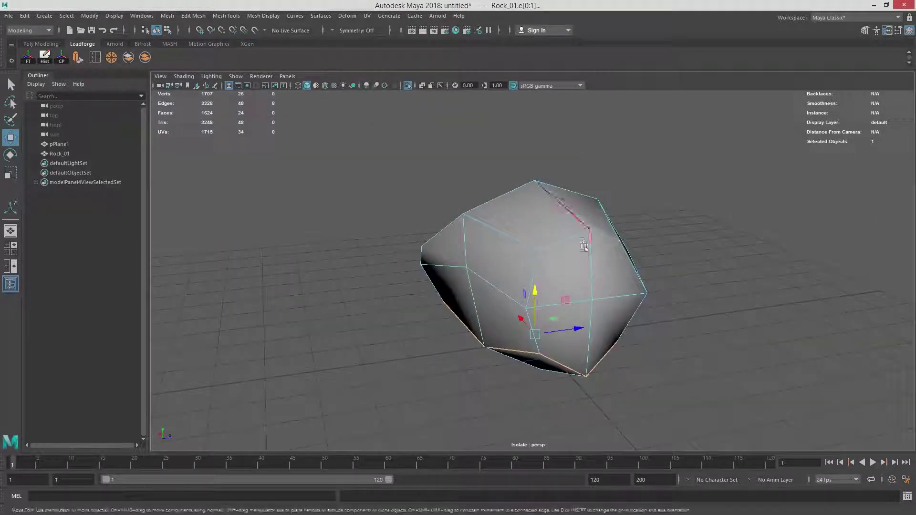
click(592, 256)
shift+click(593, 321)
alt+drag(603, 325, 684, 333)
click(661, 334)
alt+drag(613, 348, 601, 293)
click(546, 265)
Step: Bring back the UV Editor and cut the rock's UVs along the two selected side edges
drag(639, 0, 599, 53)
click(740, 301)
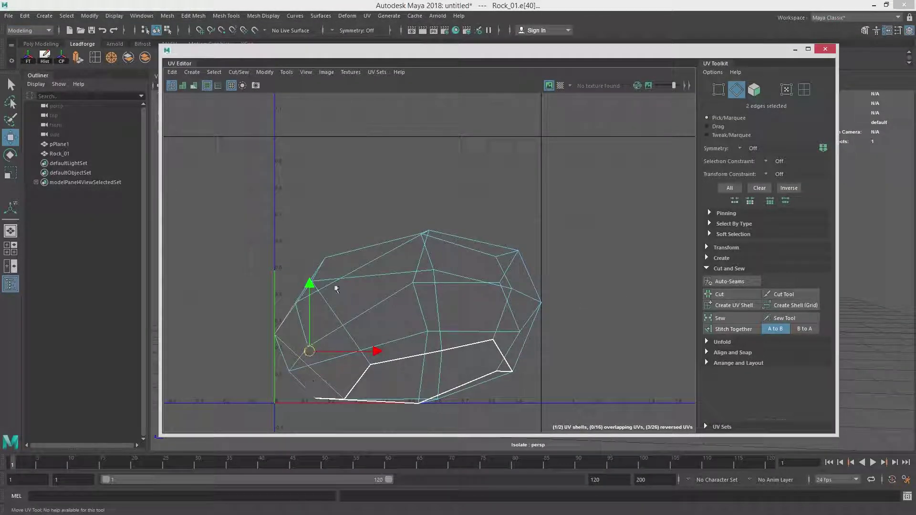
click(715, 295)
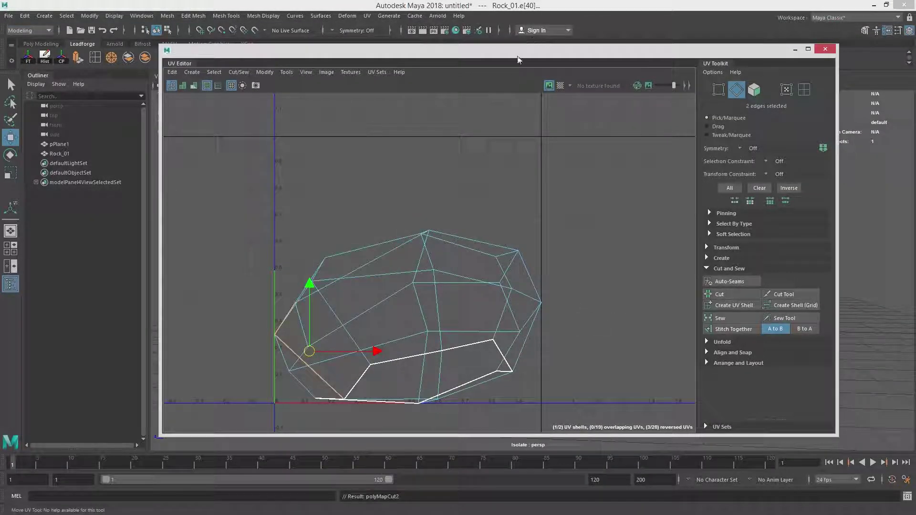
drag(517, 59, 561, 62)
Step: Switch to UV selection, select all of the rock's UVs and unfold them
right_click(542, 131)
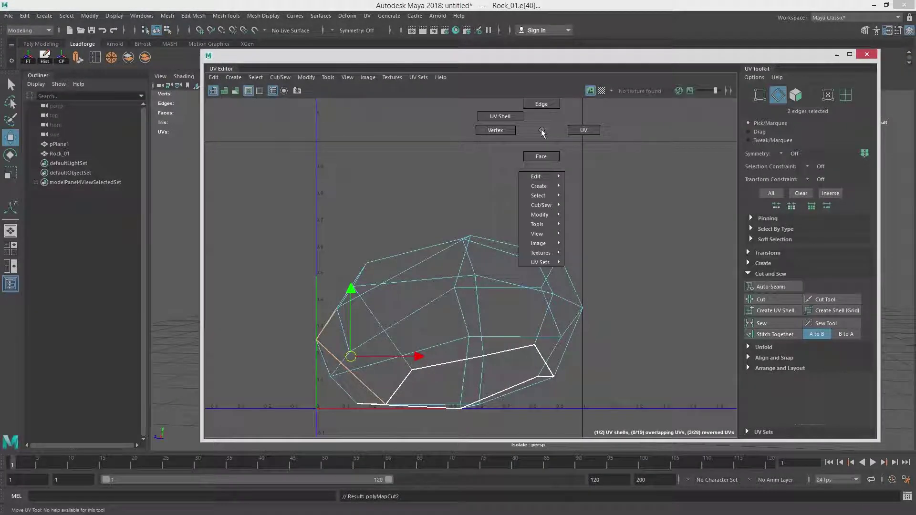
right_drag(598, 128, 599, 129)
scroll(652, 198, down, 2)
drag(353, 185, 715, 380)
click(764, 347)
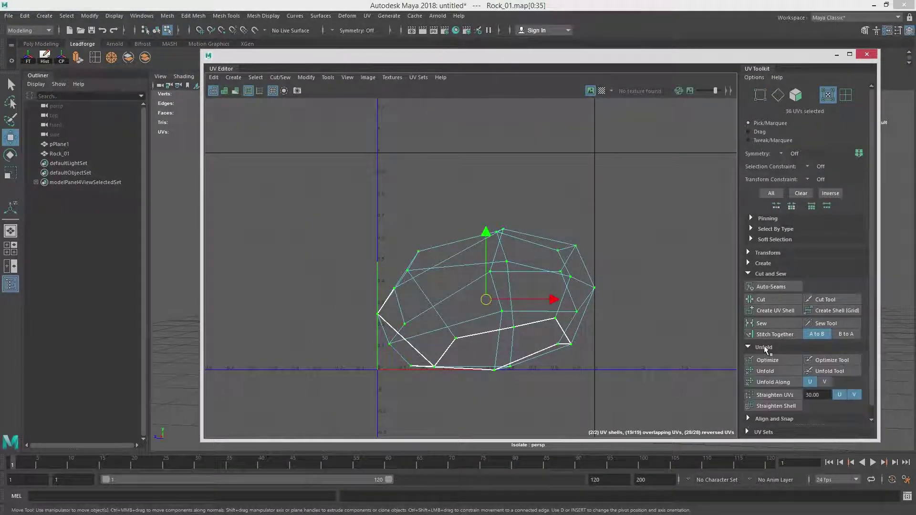
click(765, 371)
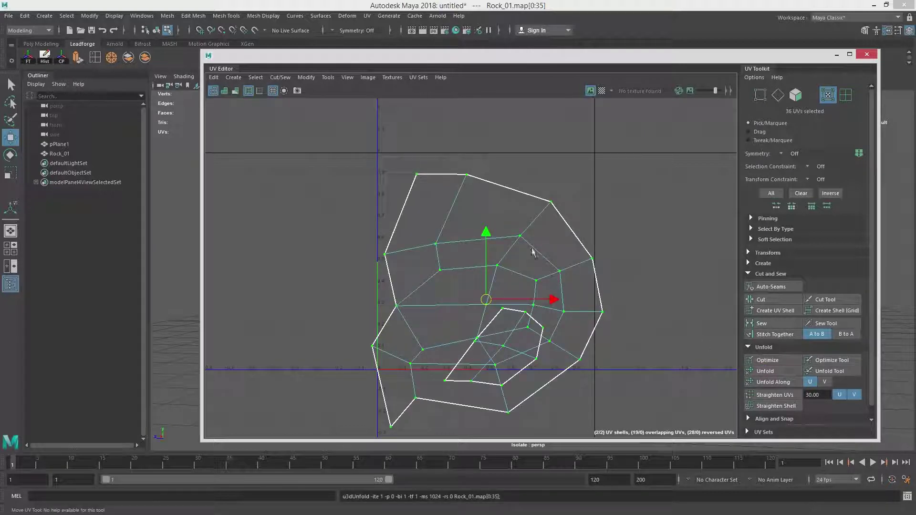
Step: Select the whole large UV shell and move it up and away from the small underside shell, clearing the overlap
right_click(535, 249)
right_drag(535, 249, 568, 249)
drag(504, 229, 542, 251)
ctrl+right_drag(542, 249, 615, 281)
drag(490, 300, 392, 224)
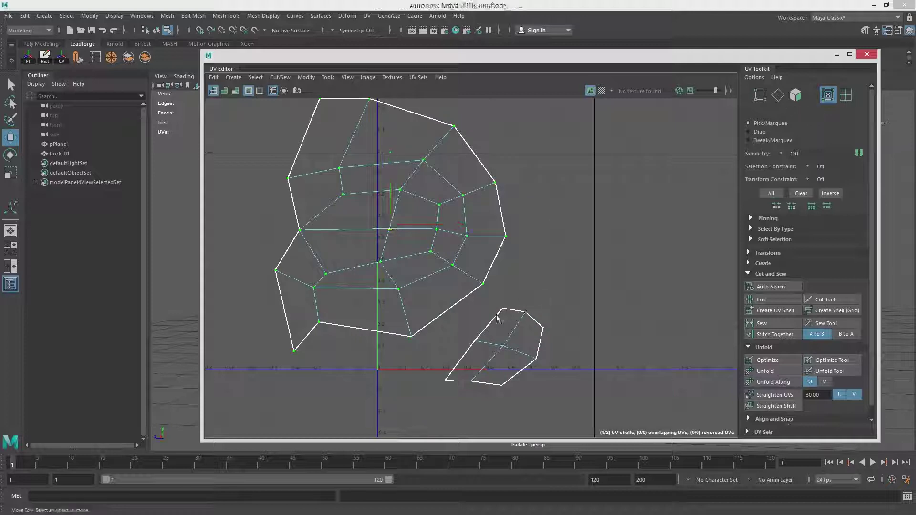
alt+middle_drag(560, 241, 552, 269)
alt+right_drag(542, 291, 520, 253)
alt+middle_drag(520, 253, 493, 200)
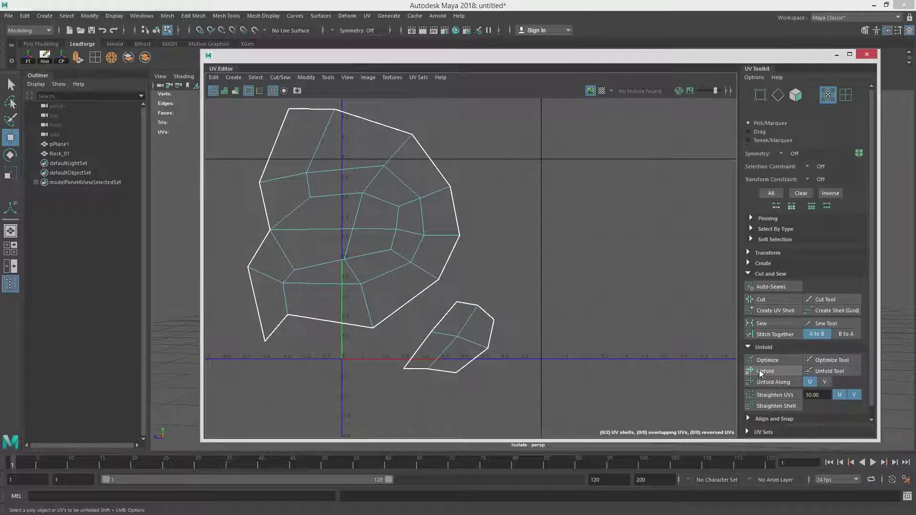
drag(401, 240, 392, 228)
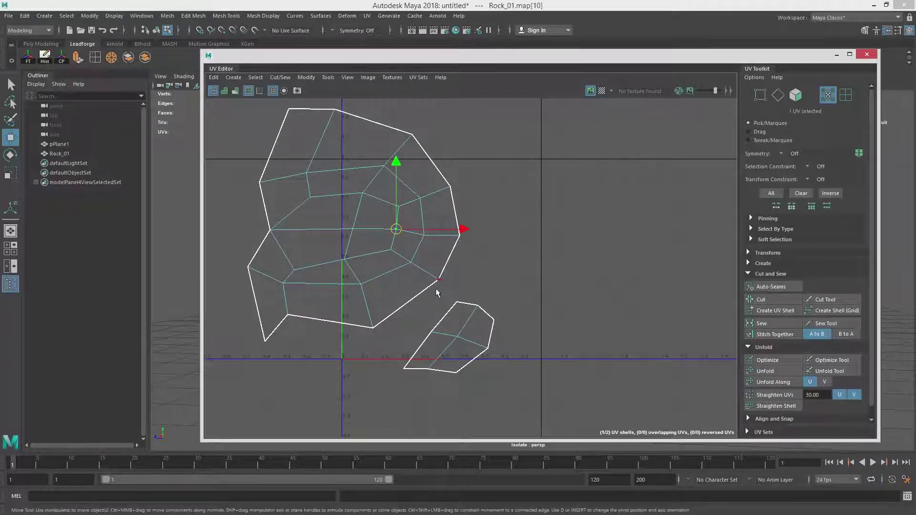
click(765, 371)
alt+middle_drag(528, 212, 539, 234)
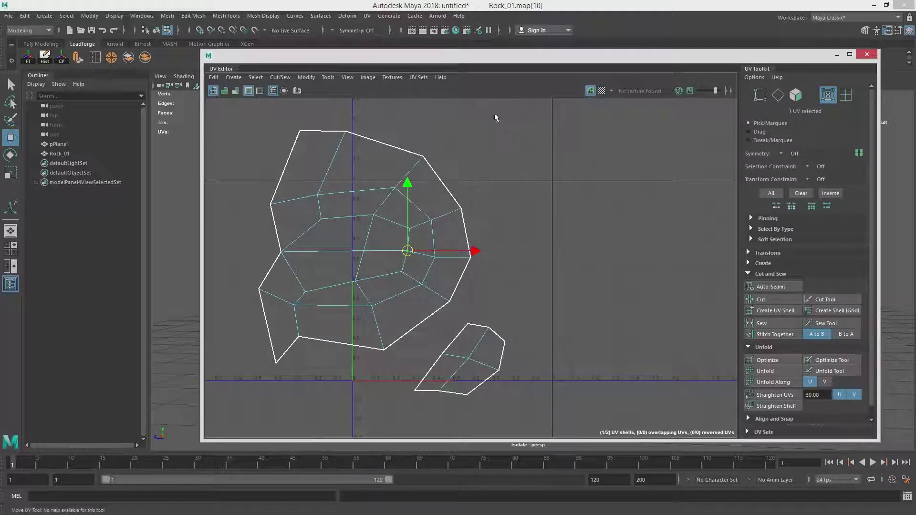
drag(495, 114, 232, 367)
drag(532, 304, 473, 339)
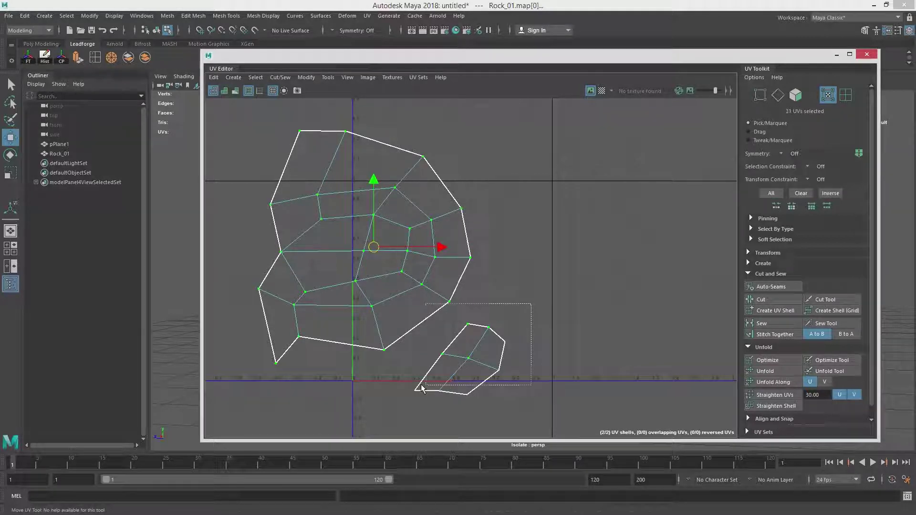
ctrl+drag(421, 387, 420, 387)
click(519, 250)
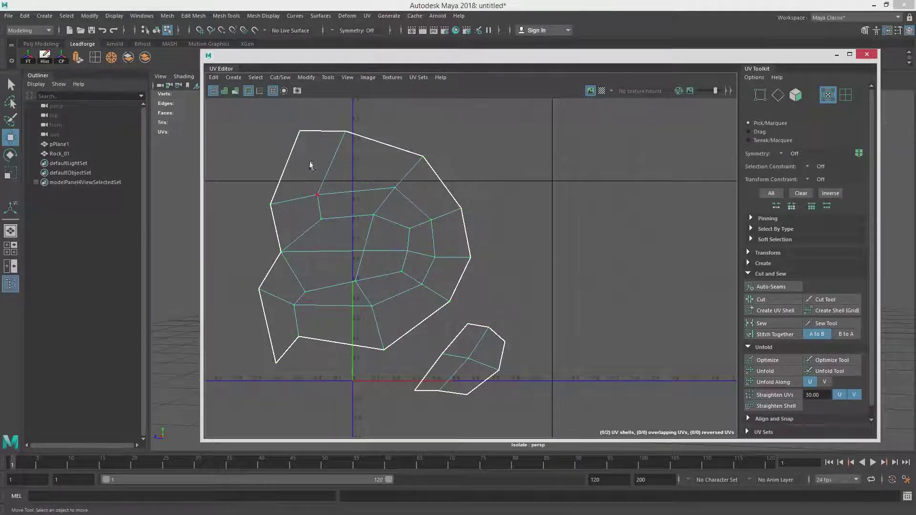
Step: Select both UV shells, rotate them roughly a quarter turn counterclockwise and move them over the 0-1 UV tile
drag(465, 321, 508, 398)
key(e)
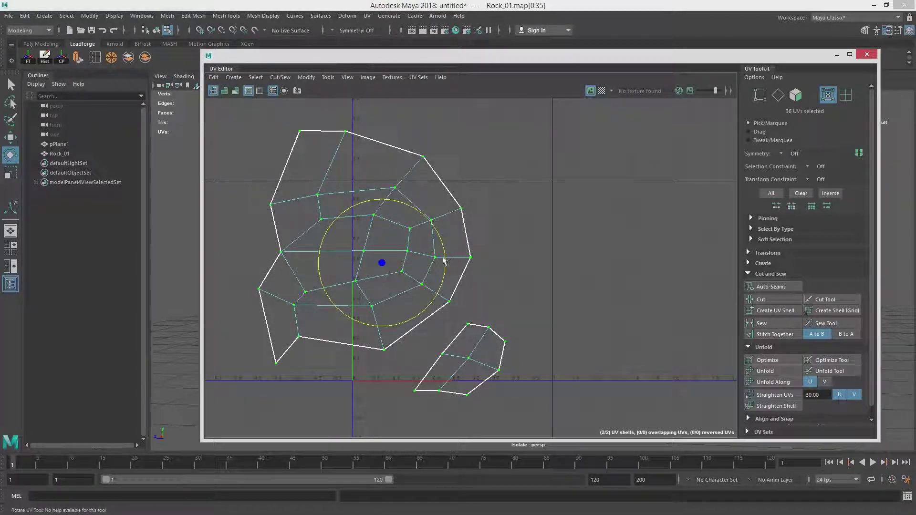
drag(442, 260, 352, 158)
key(w)
drag(394, 270, 465, 262)
Step: Apply the checker map to the rock's UVs and dim the image behind the shells
key(r)
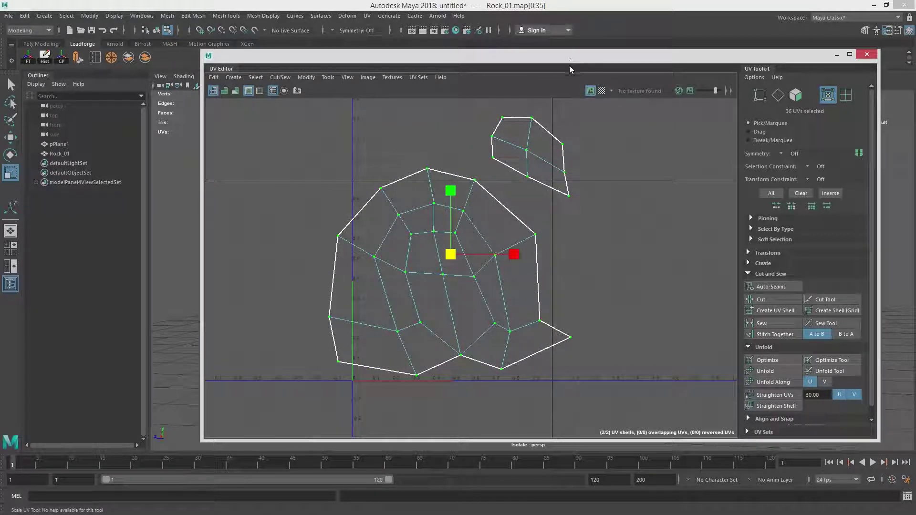
click(602, 91)
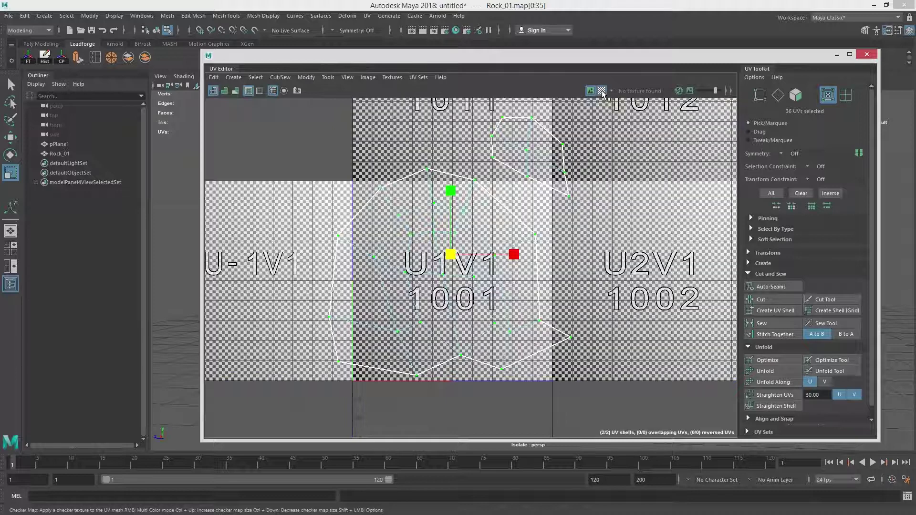
click(690, 91)
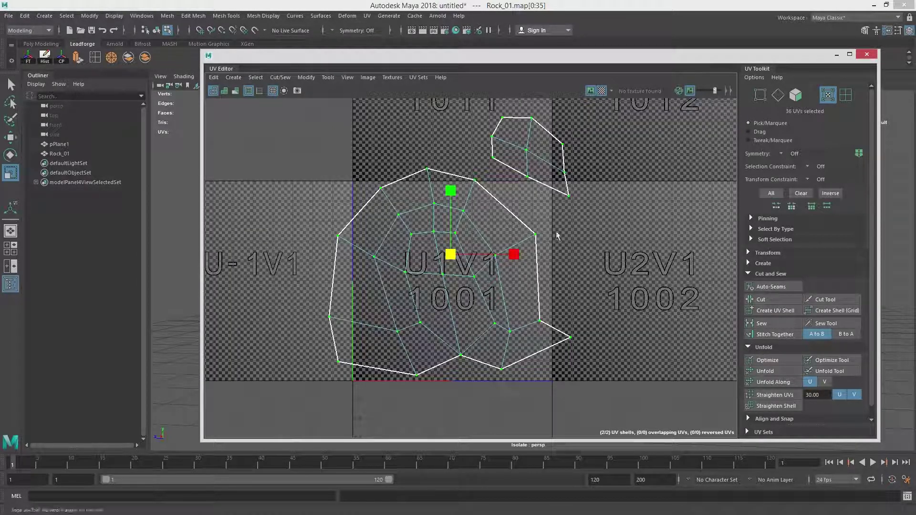
Step: Scale both UV shells down and position them roughly within the U1V1 tile
drag(456, 256, 447, 292)
key(w)
key(r)
Step: Select the whole small UV shell and move it closer to the large shell
drag(454, 174, 510, 214)
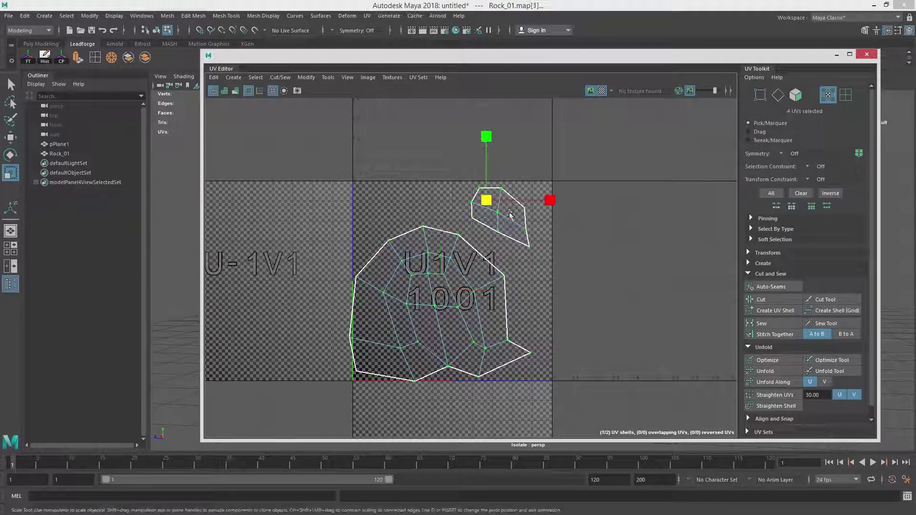
right_drag(509, 202, 530, 210)
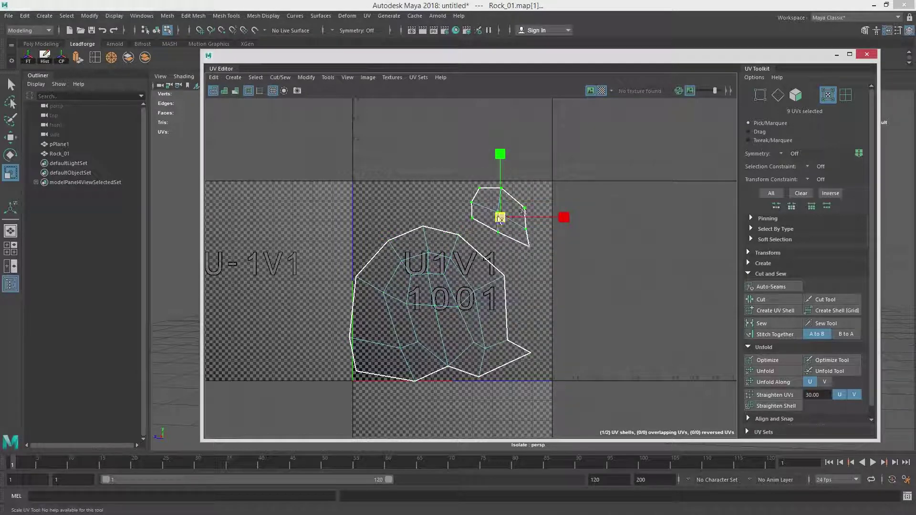
key(w)
drag(500, 218, 493, 231)
Step: Select both UV shells, enlarge and center them to fill the U1V1 tile, and clear the selection
drag(314, 155, 556, 403)
drag(444, 290, 454, 283)
key(r)
key(w)
click(622, 273)
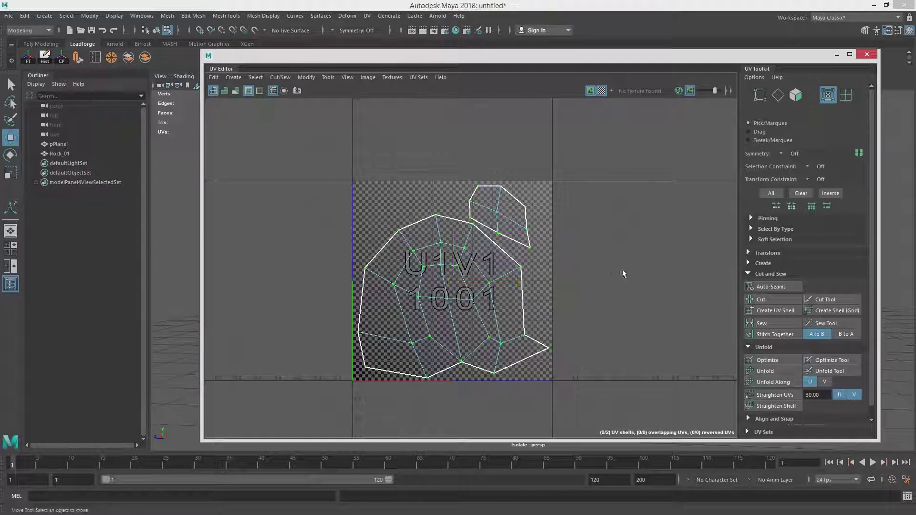
Step: Put the UV Editor aside and turn on the smooth mesh preview for the checkered rock
drag(459, 60, 915, 124)
alt+drag(555, 217, 676, 273)
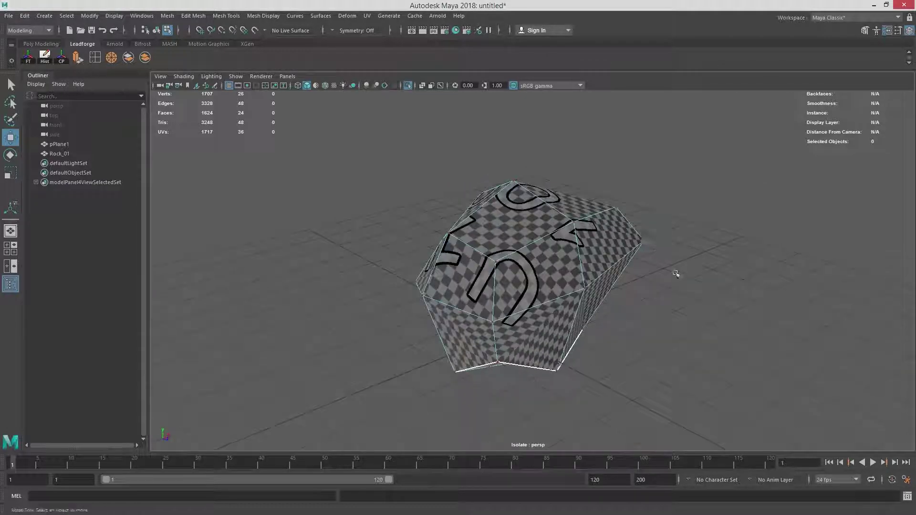
key(3)
alt+drag(654, 307, 695, 292)
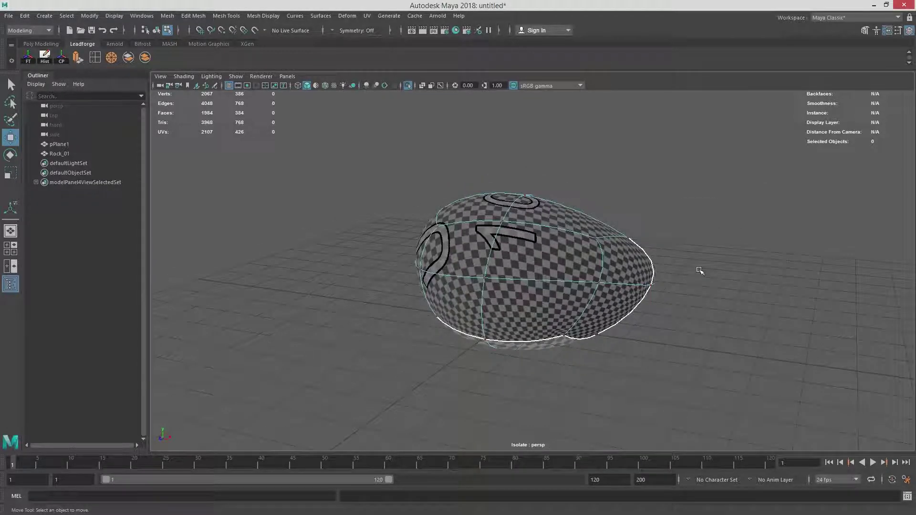
Step: Return the rock to object mode, inspect its checker pattern from several sides and leave it deselected
right_drag(699, 270, 755, 218)
click(754, 314)
alt+drag(754, 315, 782, 260)
click(612, 258)
click(783, 262)
alt+drag(782, 261, 671, 237)
click(593, 269)
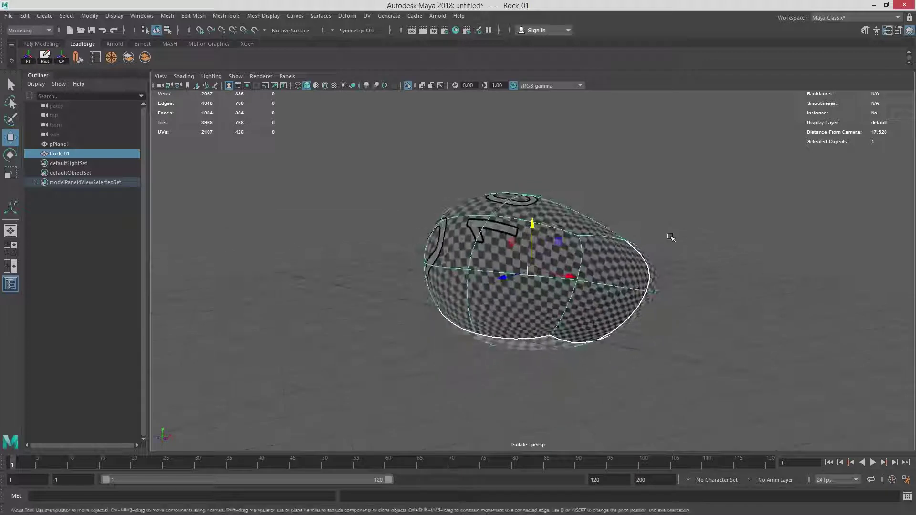
click(671, 237)
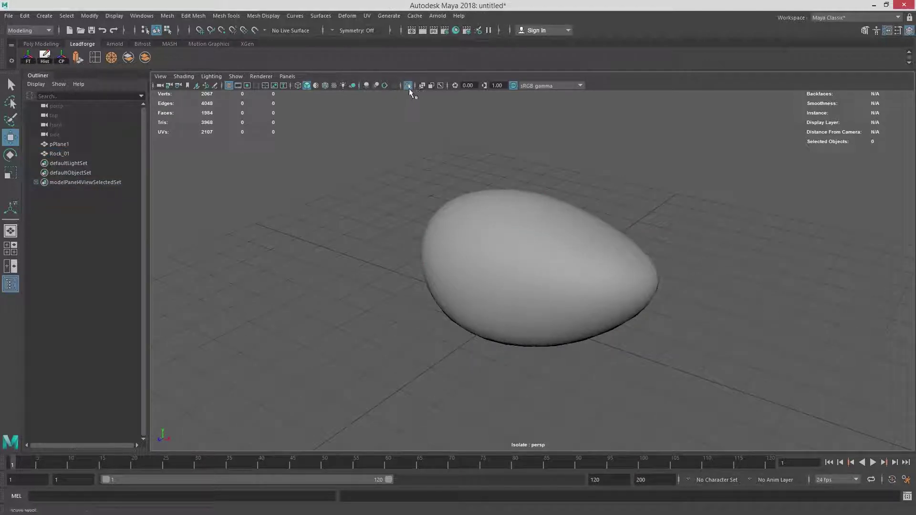
Step: Turn off the viewport isolation to show the ground plane with the rock
click(408, 86)
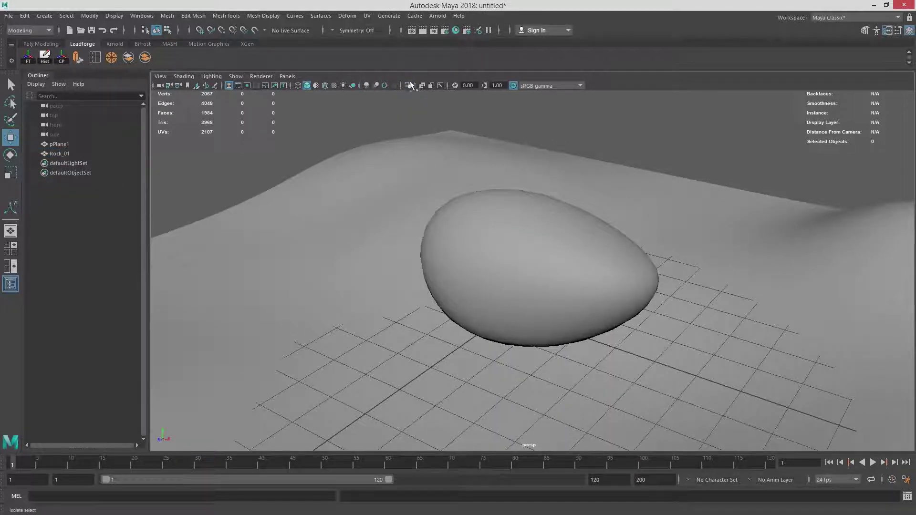
click(409, 85)
click(409, 86)
Step: Select the hilly ground plane and all of its UVs in the UV Editor
click(550, 198)
click(661, 188)
alt+drag(541, 146, 617, 169)
alt+right_drag(617, 170, 544, 229)
mouse_move(543, 229)
alt+mouse_down()
mouse_move(508, 239)
mouse_move(488, 231)
mouse_move(517, 265)
mouse_move(545, 243)
alt+mouse_up()
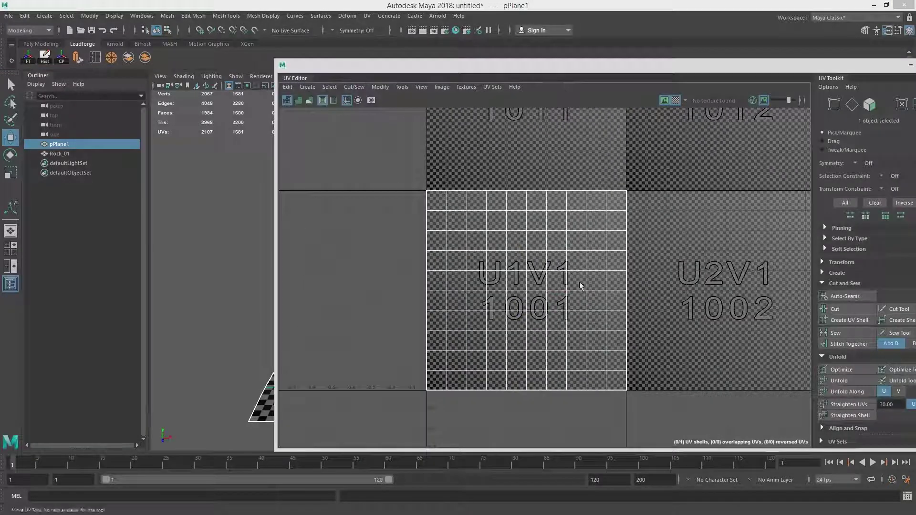
right_click(547, 269)
right_drag(548, 269, 578, 274)
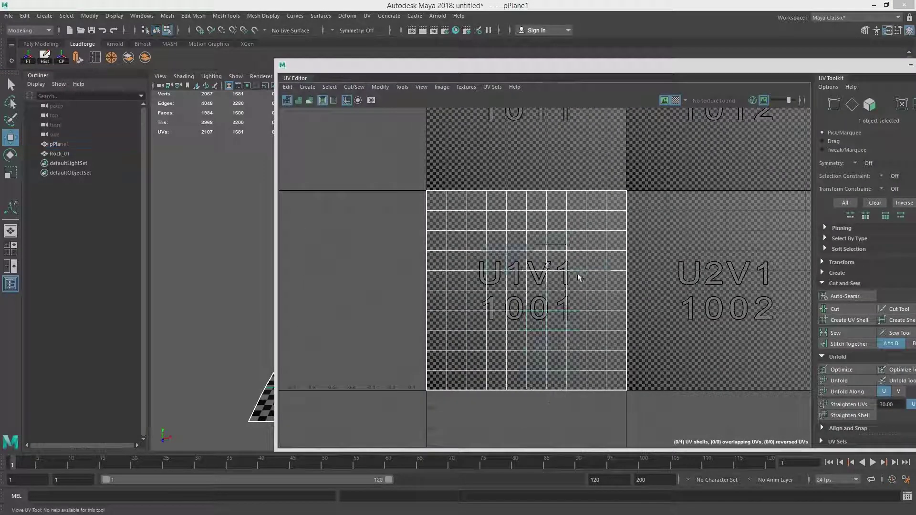
drag(485, 252, 769, 429)
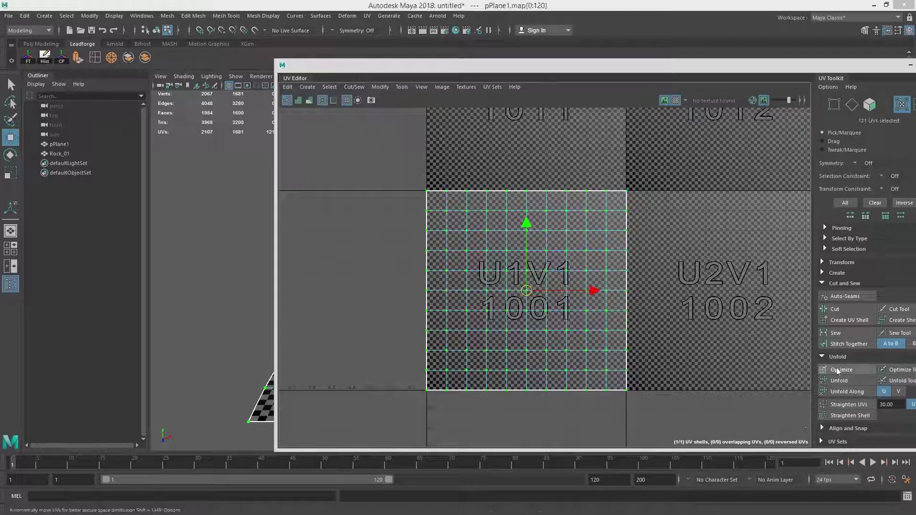
Step: Unfold the ground plane's UVs and scale the shell down slightly so it fits inside the U1V1 tile
click(839, 380)
right_click(589, 222)
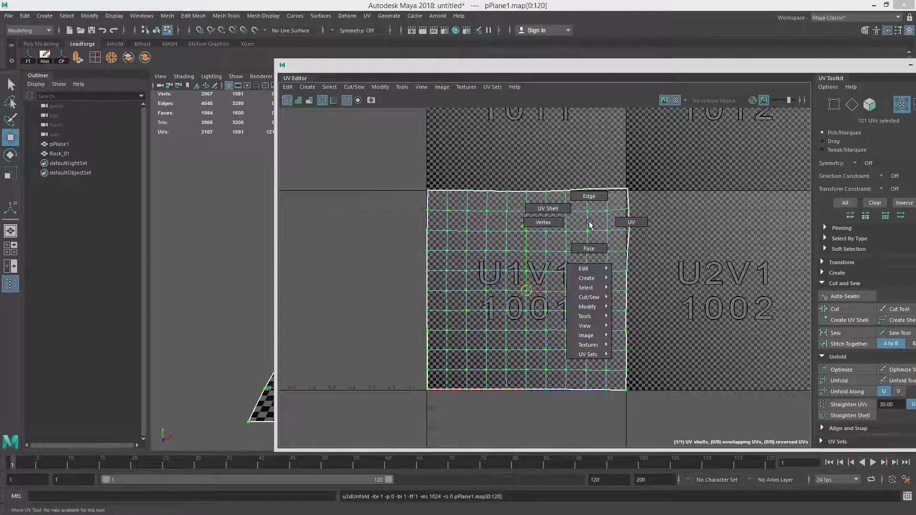
ctrl+right_drag(589, 214, 632, 229)
key(r)
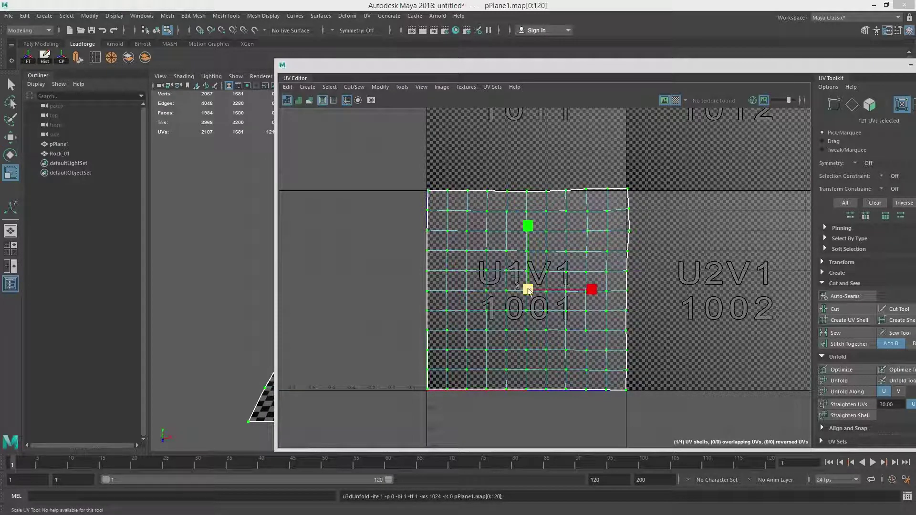
key(w)
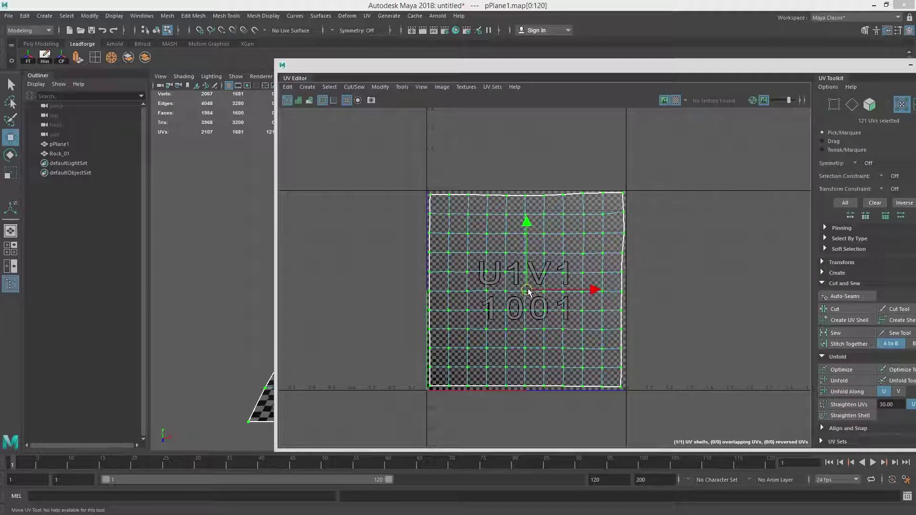
Step: Put the UV Editor aside and turn on the smooth mesh preview for the checkered ground plane
drag(553, 70, 915, 91)
alt+drag(717, 177, 709, 217)
key(1)
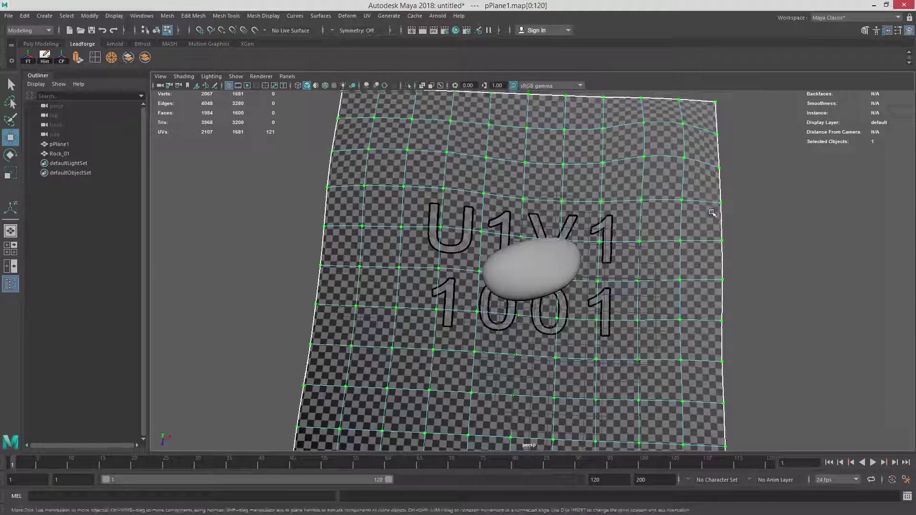
key(3)
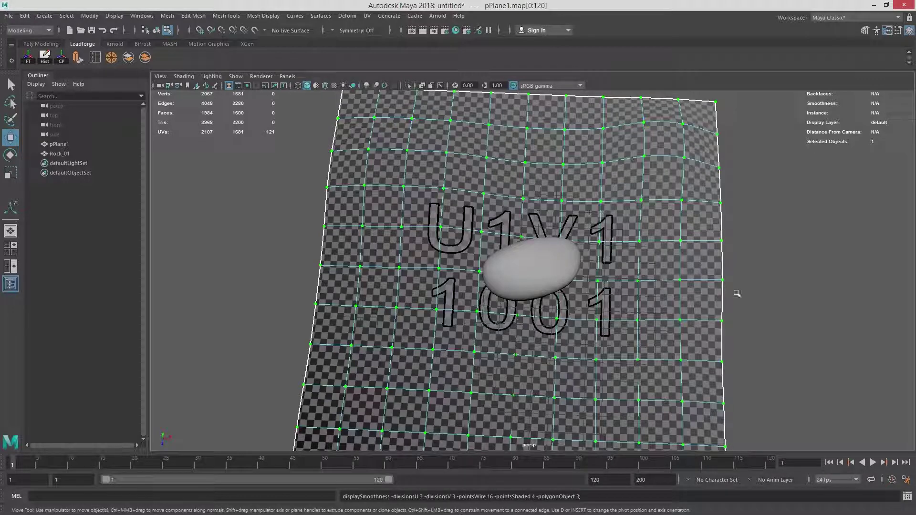
Step: Return the ground plane to object mode and inspect its surface from a lower angle
alt+drag(738, 293, 713, 257)
right_drag(704, 231, 753, 218)
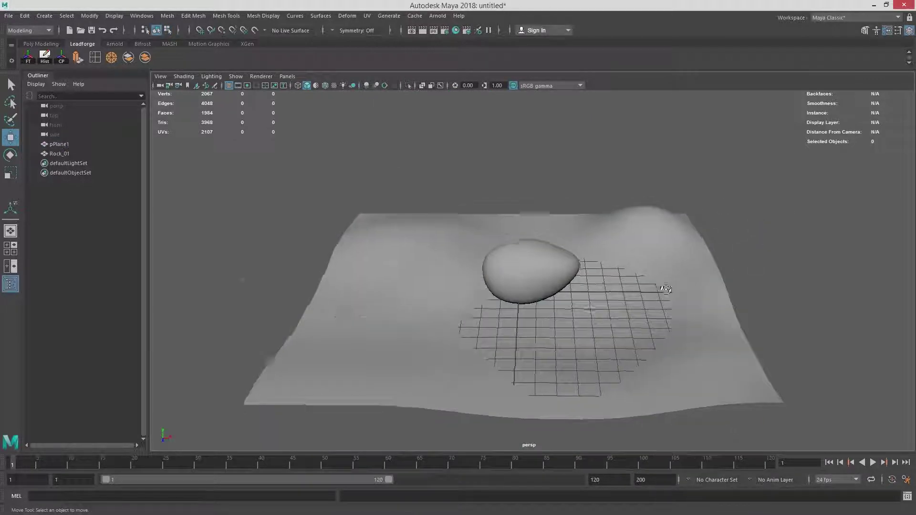
alt+drag(706, 305, 664, 320)
alt+drag(631, 299, 569, 285)
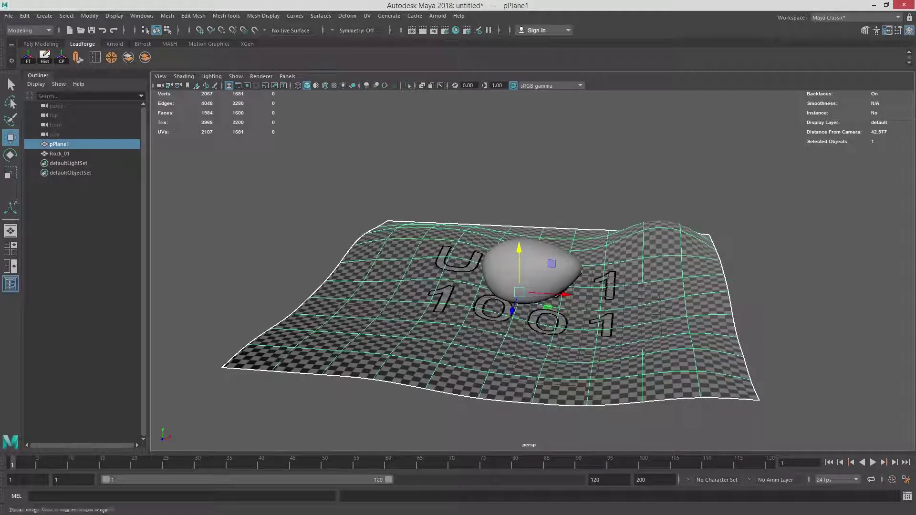
Step: Turn off the checker map display in the UV Editor and put the editor aside again
click(95, 58)
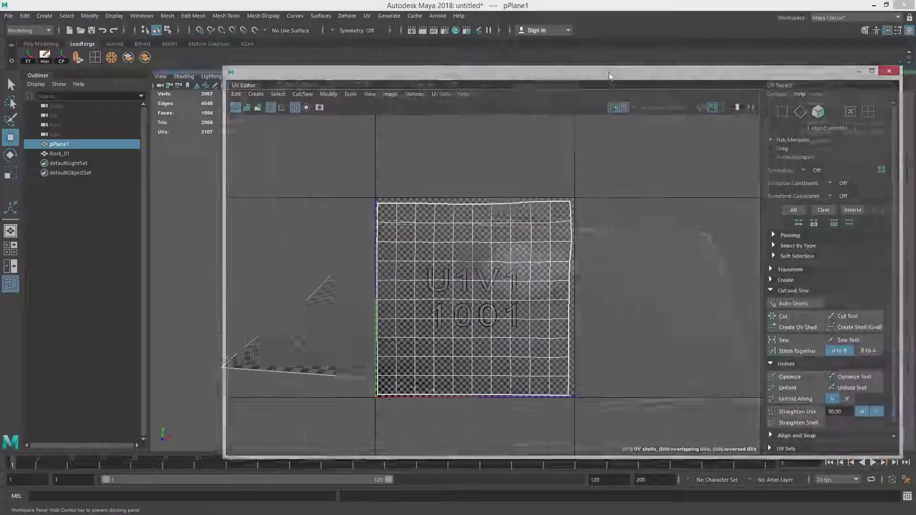
click(624, 108)
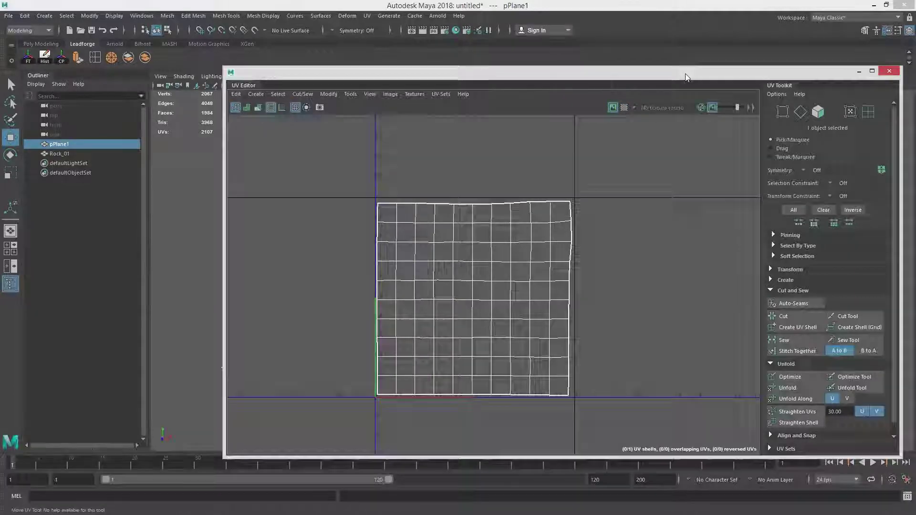
drag(685, 73, 915, 81)
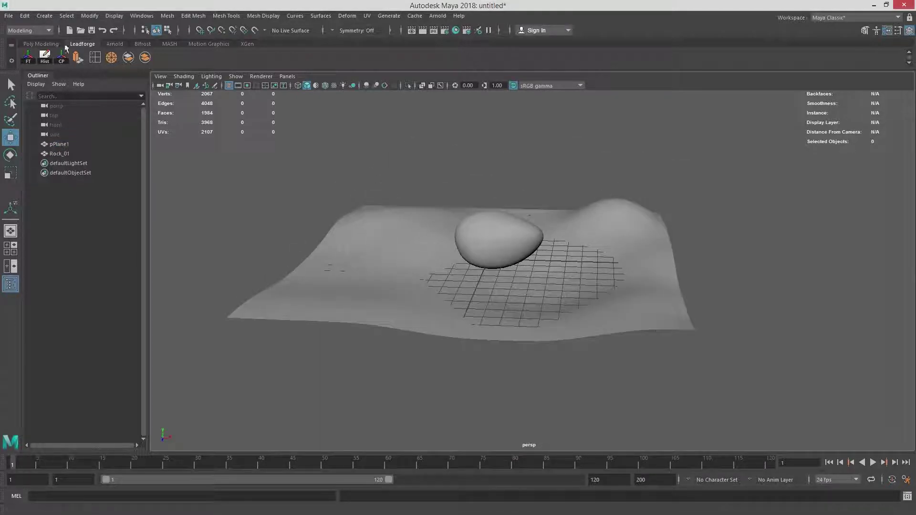
Step: Create a new project named Rock_Demo on the Desktop with the default folder locations
click(8, 16)
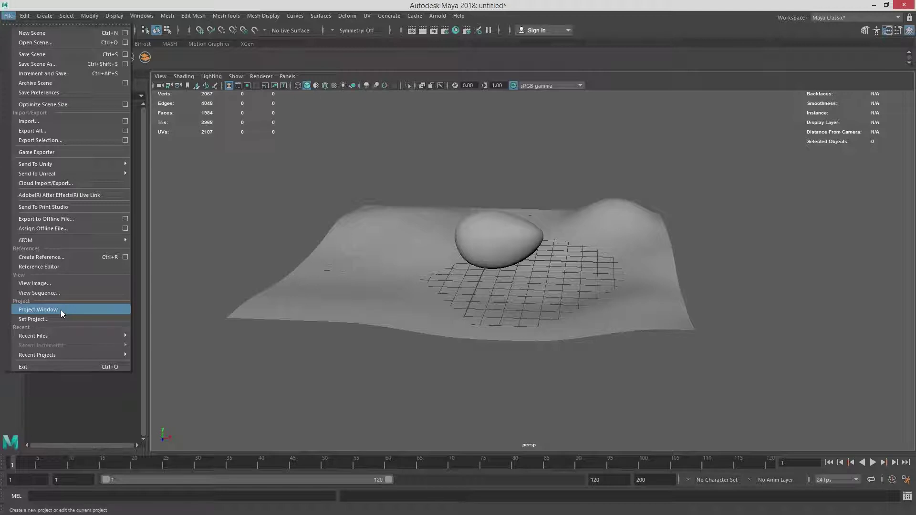
click(61, 310)
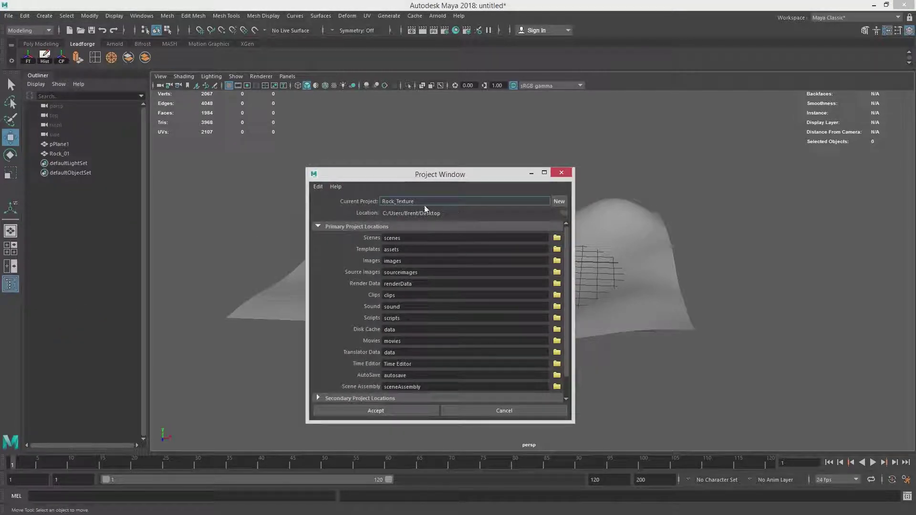
click(559, 201)
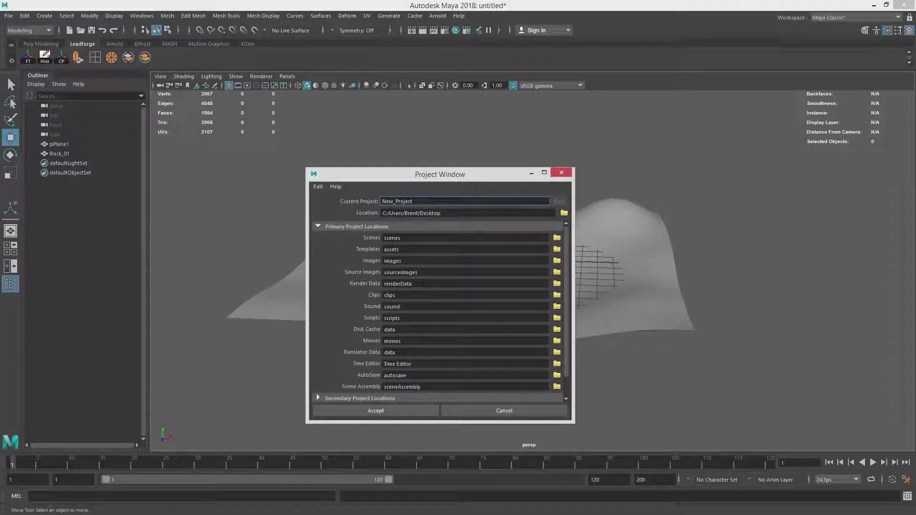
drag(418, 201, 362, 196)
text(Rock_Demo)
click(384, 412)
click(392, 410)
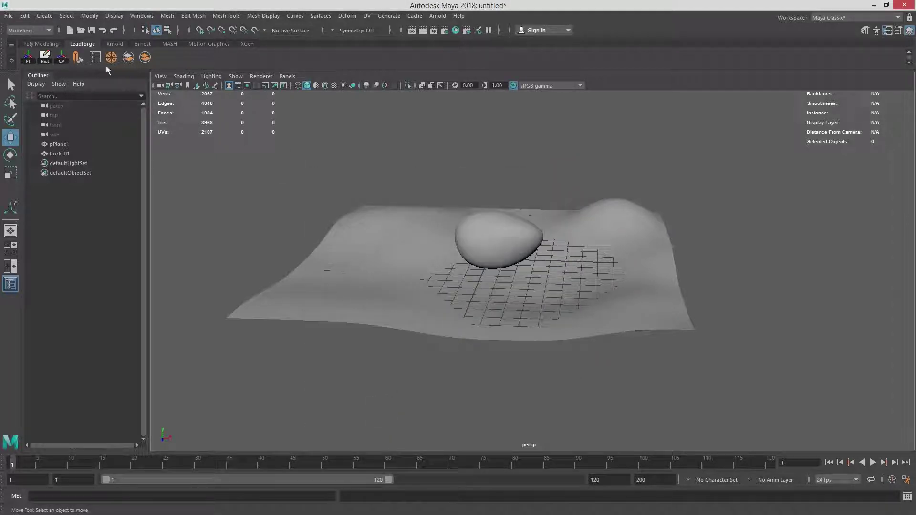
Step: Set the Rock_Demo folder on the Desktop as the current project
click(10, 16)
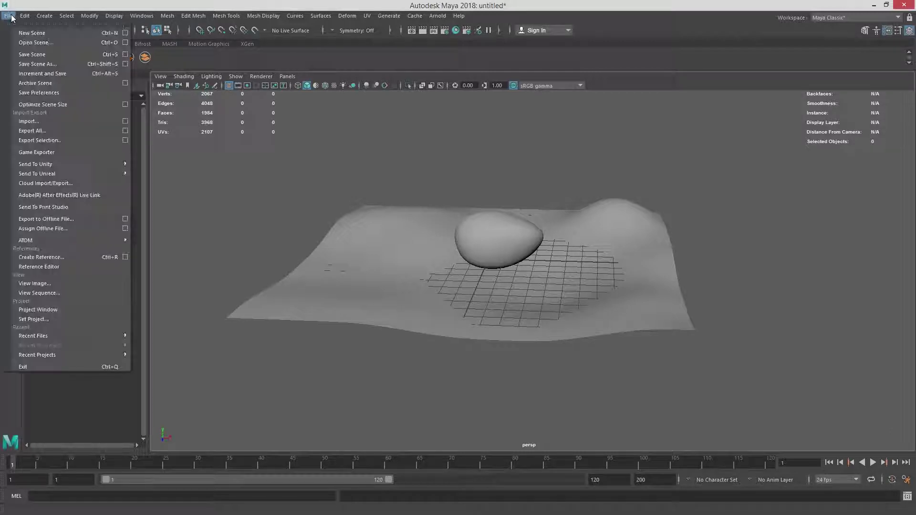
click(62, 319)
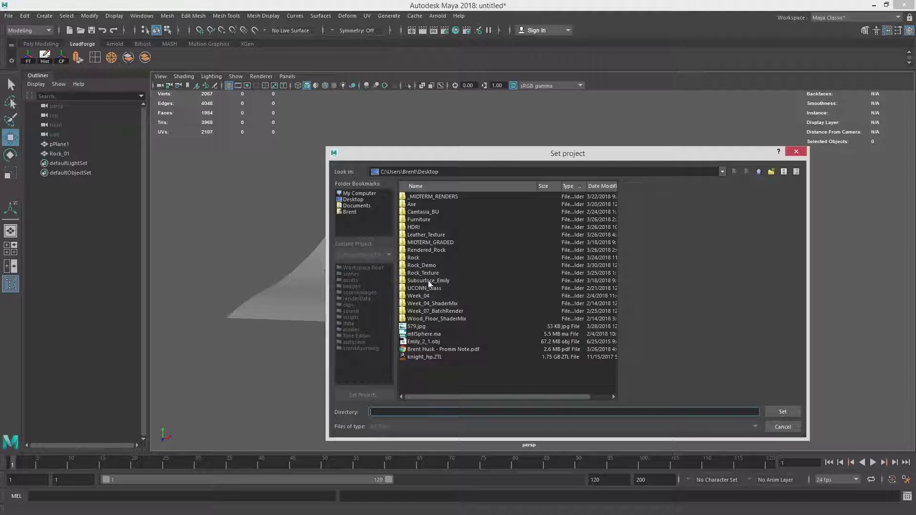
double_click(430, 264)
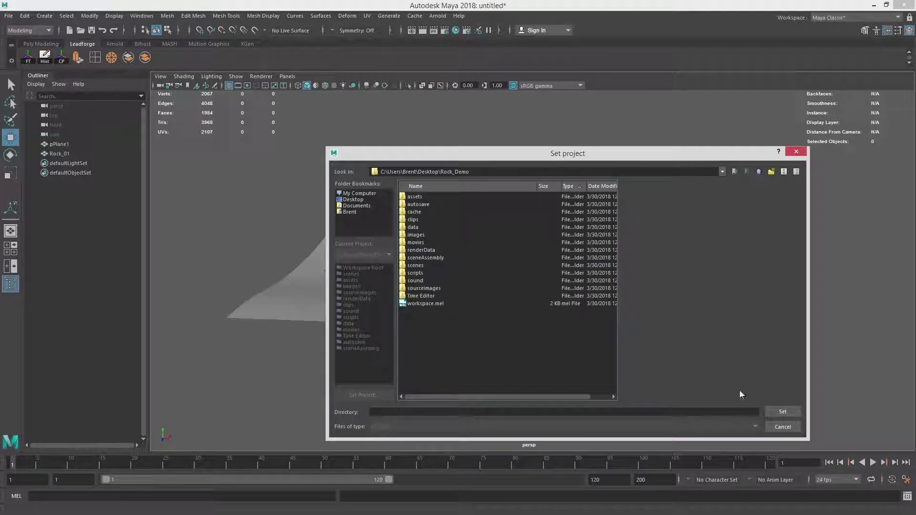
click(782, 412)
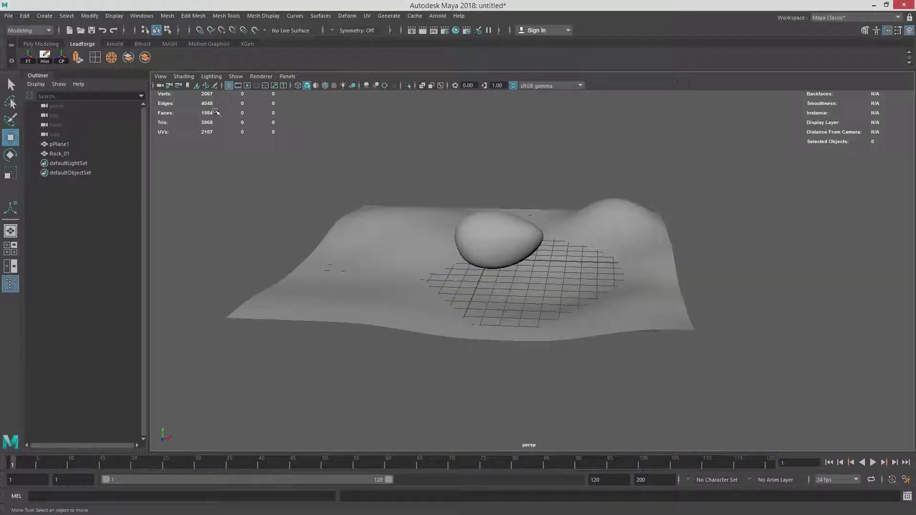
Step: Save the scene as Rock_Demo_01 in Maya Binary format in the project's scenes folder
click(8, 16)
click(29, 62)
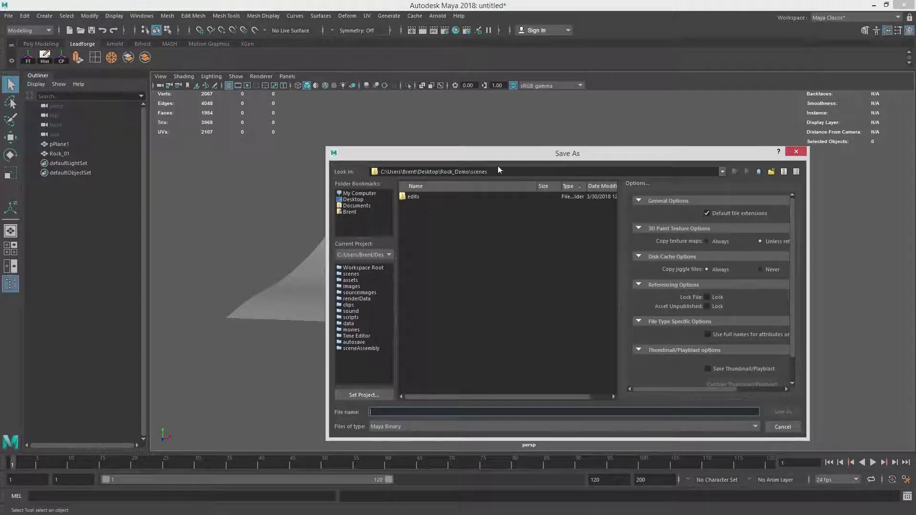
click(464, 412)
text(Rock_)
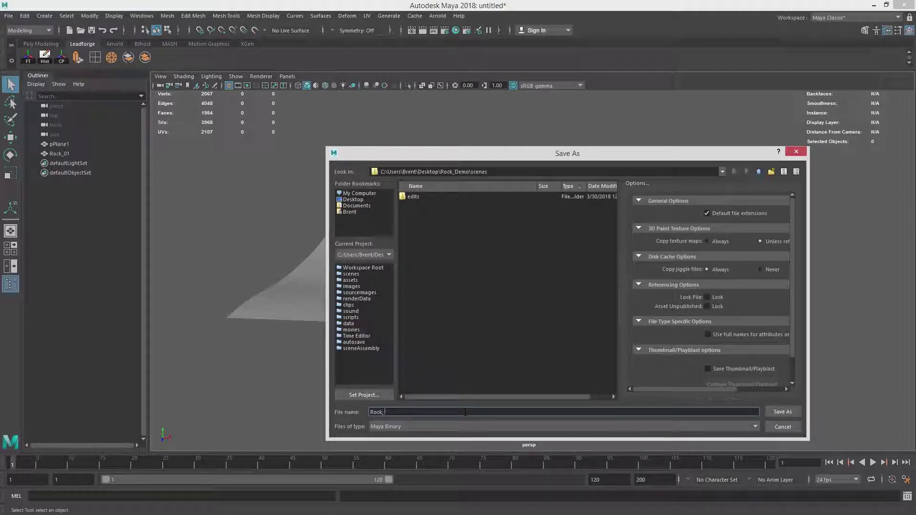
text(D)
key(BackSpace)
key(BackSpace)
key(BackSpace)
key(Return)
key(w)
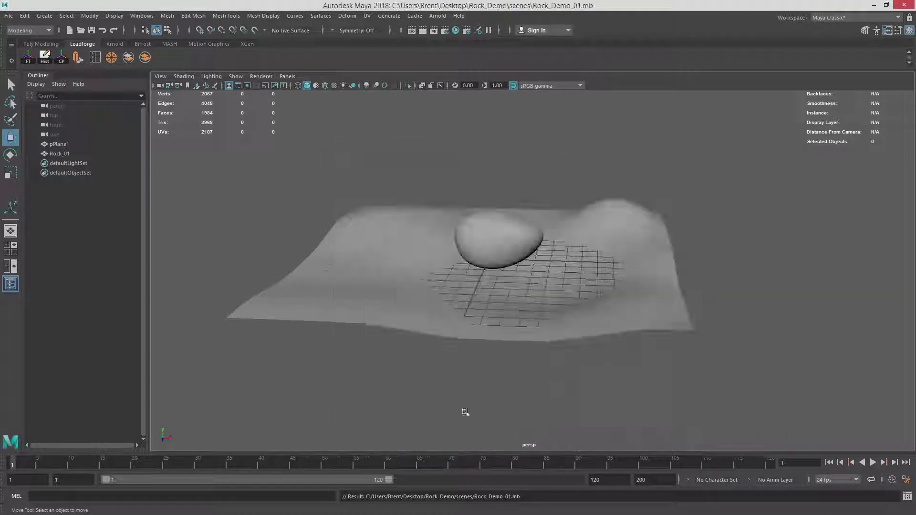
Step: Inspect the rock and ground plane from several angles and leave the rock selected
alt+drag(601, 253, 567, 265)
alt+drag(605, 164, 511, 169)
click(491, 234)
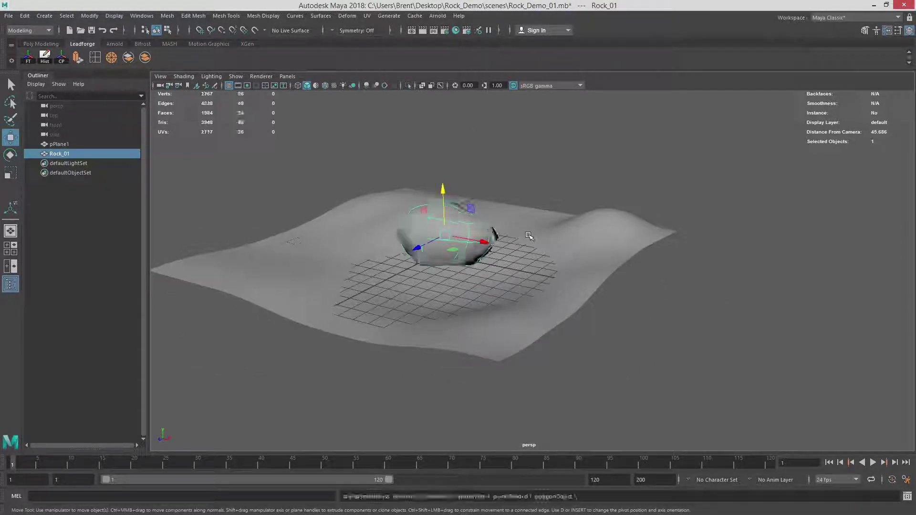
click(533, 231)
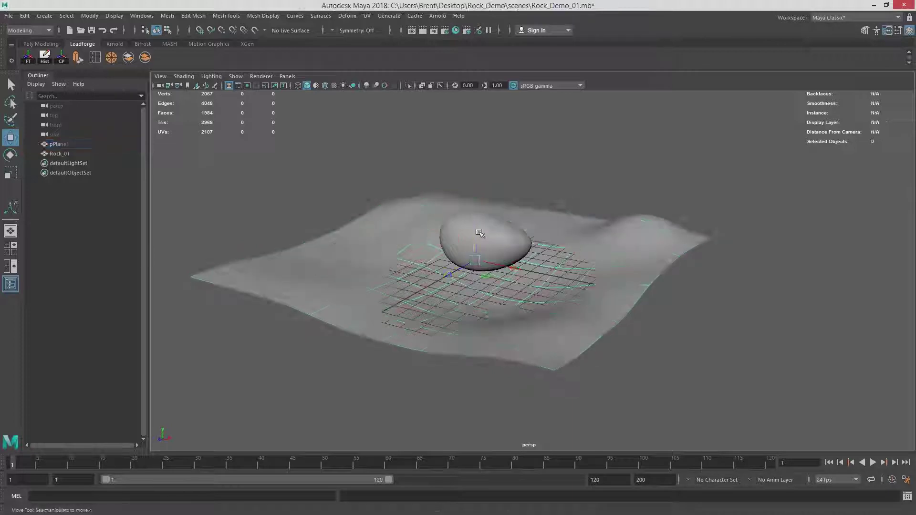
click(527, 235)
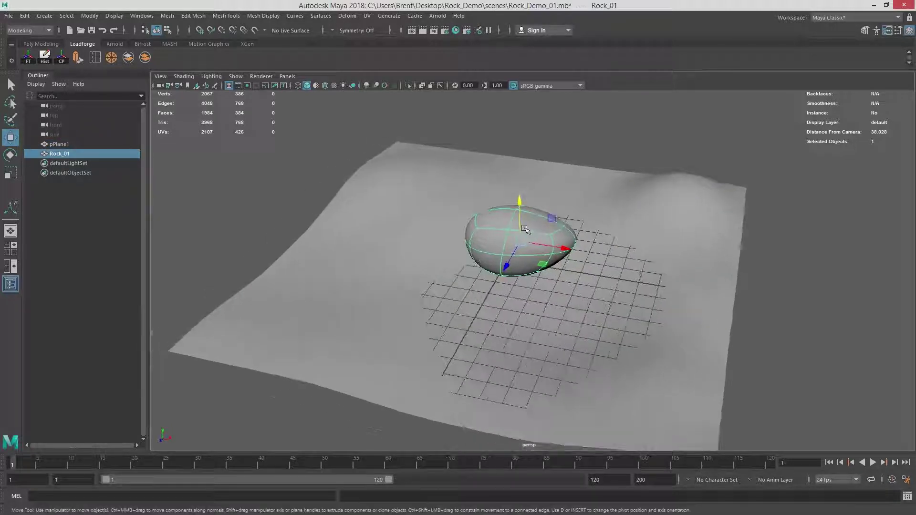
ctrl+click(525, 224)
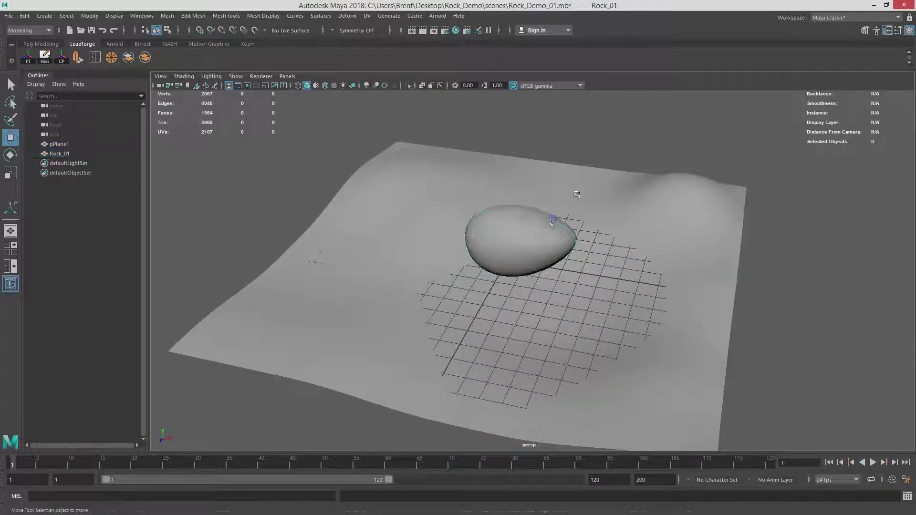
click(556, 246)
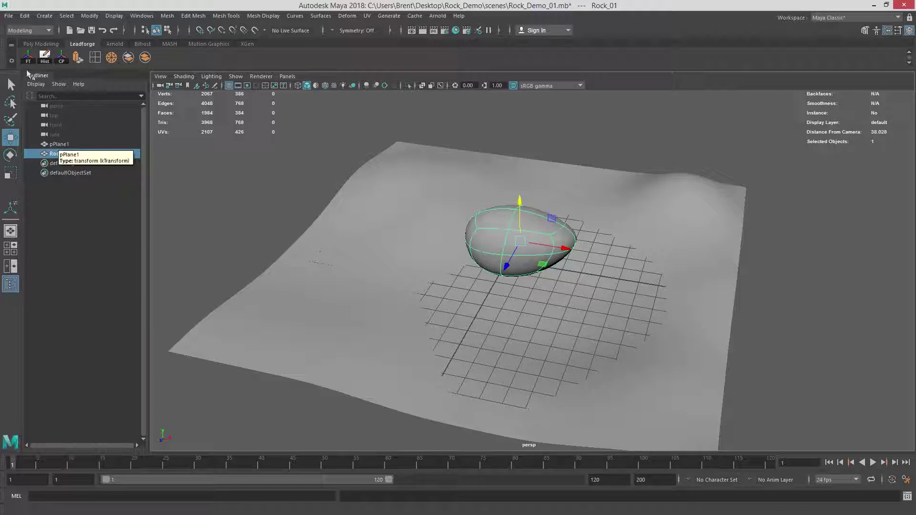
Step: Open the Outliner, dock it beside the viewport and deselect the rock
click(142, 15)
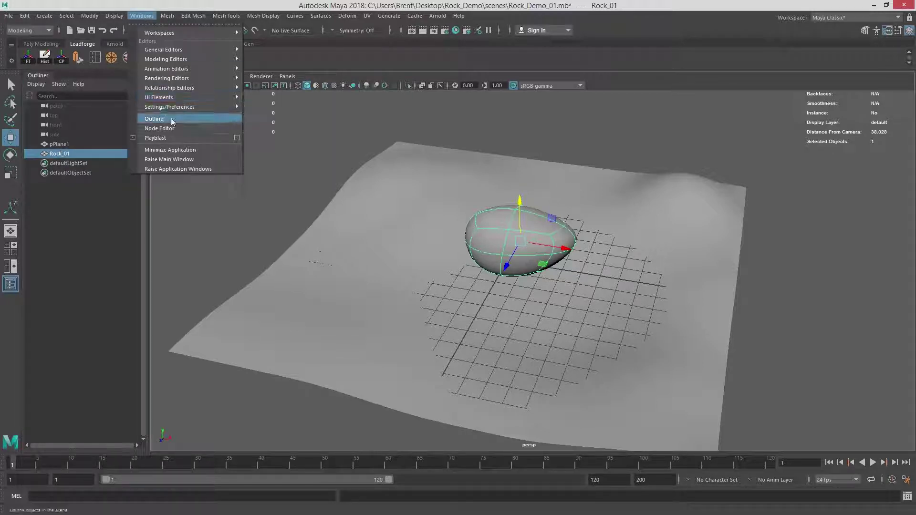
click(172, 119)
click(142, 17)
click(152, 117)
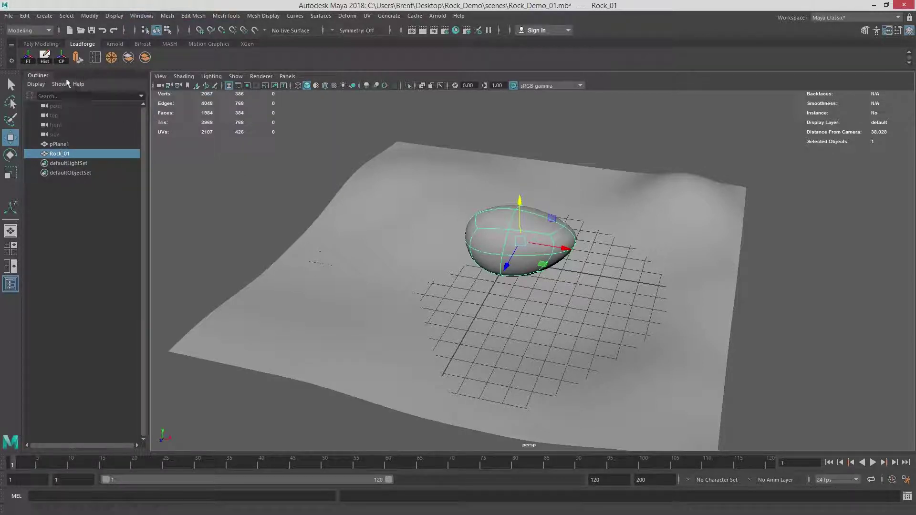
drag(66, 78, 21, 167)
click(353, 166)
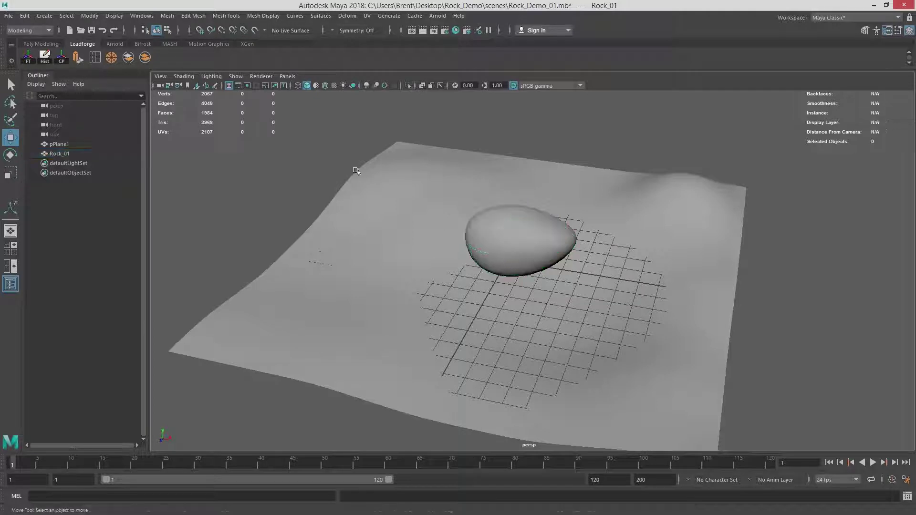
Step: Rename the pPlane1 object as GroundPlane in the Outliner
alt+middle_drag(352, 167, 322, 160)
click(60, 145)
click(66, 154)
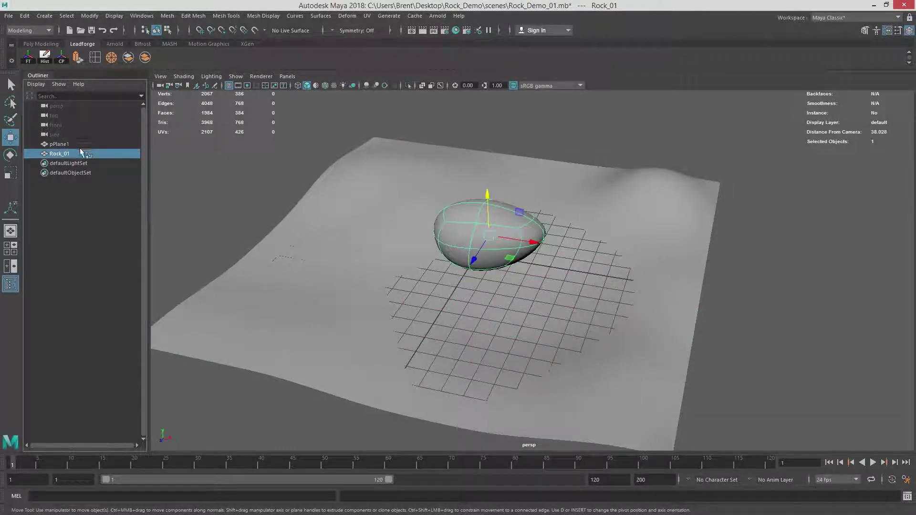
click(60, 144)
double_click(60, 144)
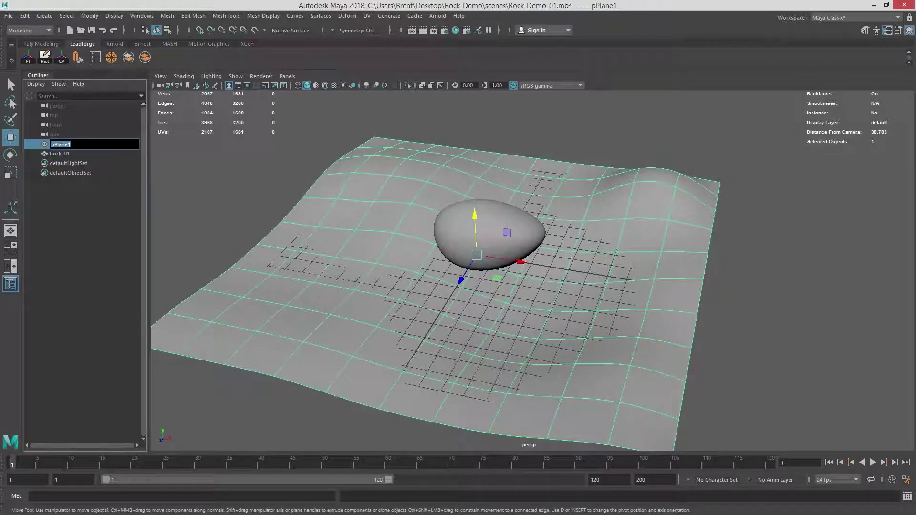
text(GroundPlane)
key(Return)
Step: Select Rock_01 in the viewport and assign it a new aiStandardSurface material
click(500, 229)
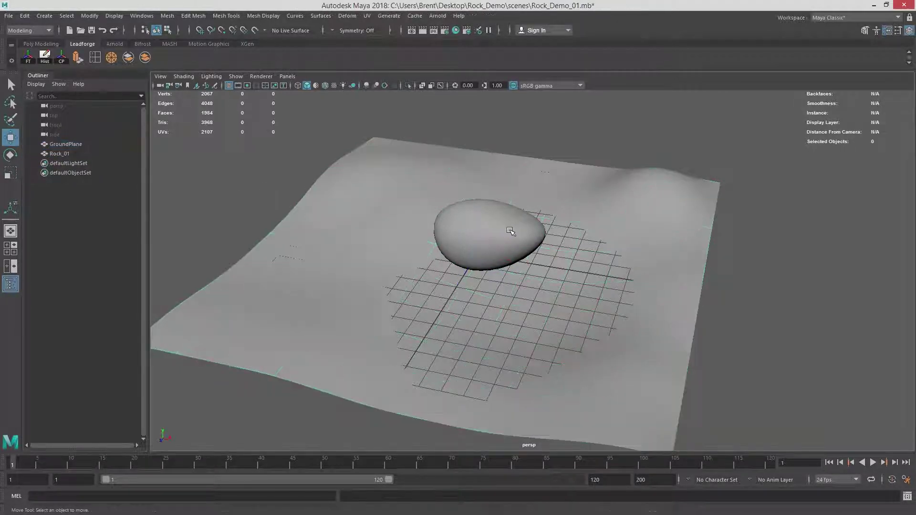
click(654, 251)
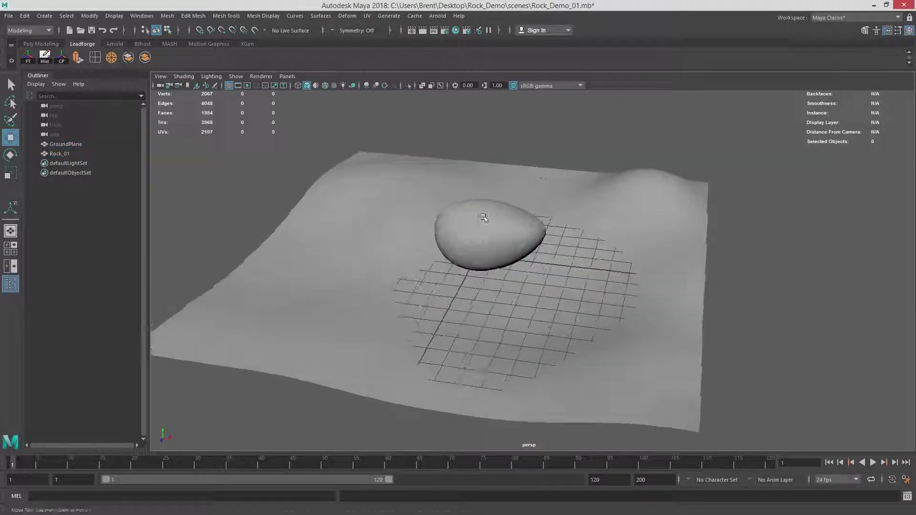
click(489, 219)
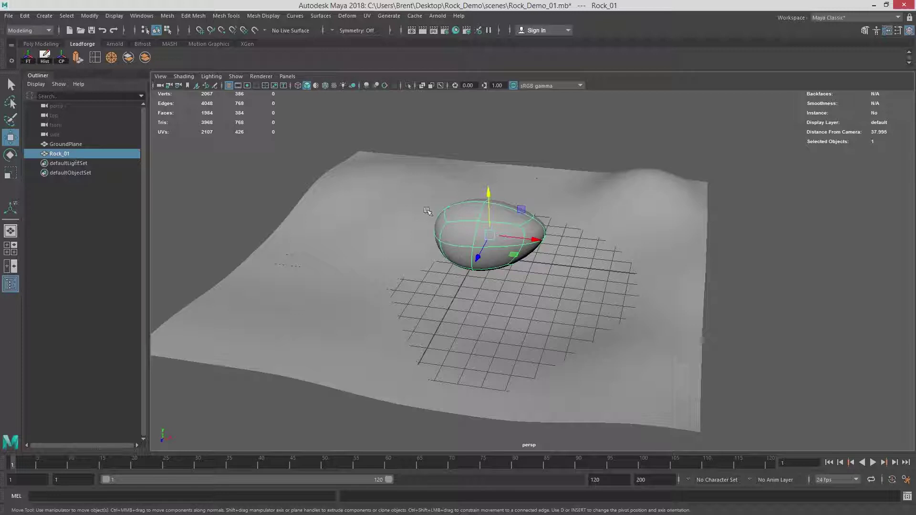
right_drag(503, 218, 510, 465)
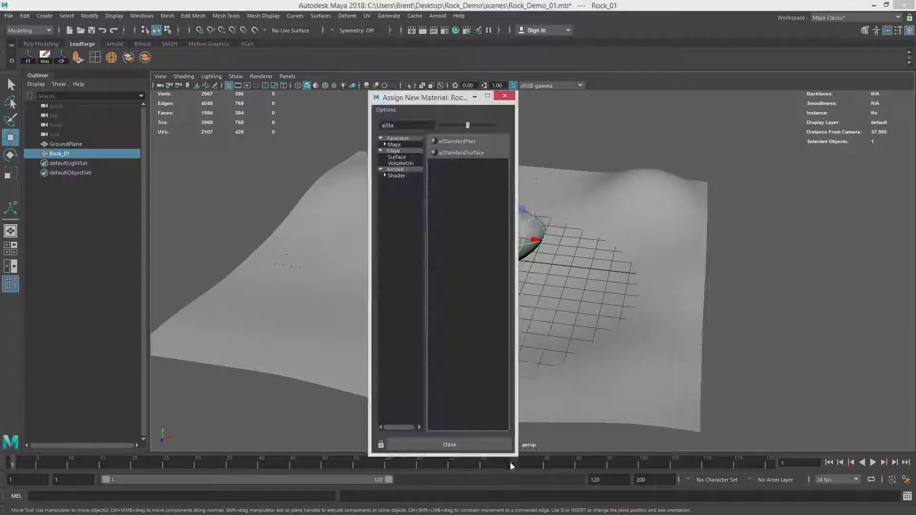
click(403, 124)
text(aiSta)
key(BackSpace)
key(BackSpace)
key(BackSpace)
key(BackSpace)
key(BackSpace)
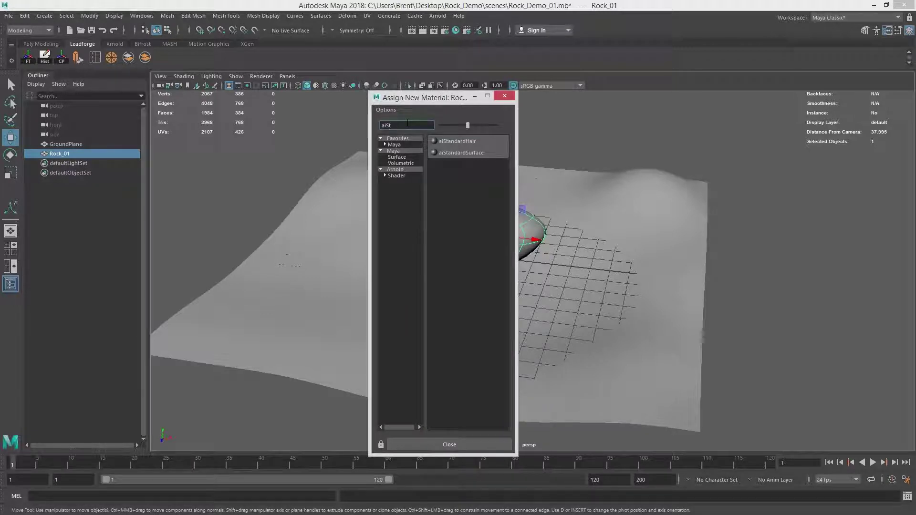
text(aiStan)
click(456, 154)
Step: Bring the Attribute Editor window into view and arrange its panels with the Channel Box beside the material attributes
drag(915, 41, 522, 41)
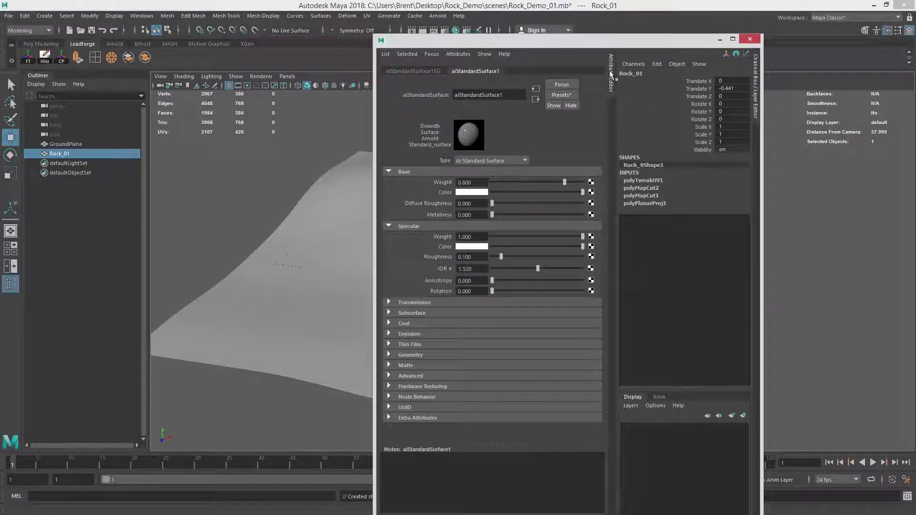
drag(757, 81, 832, 92)
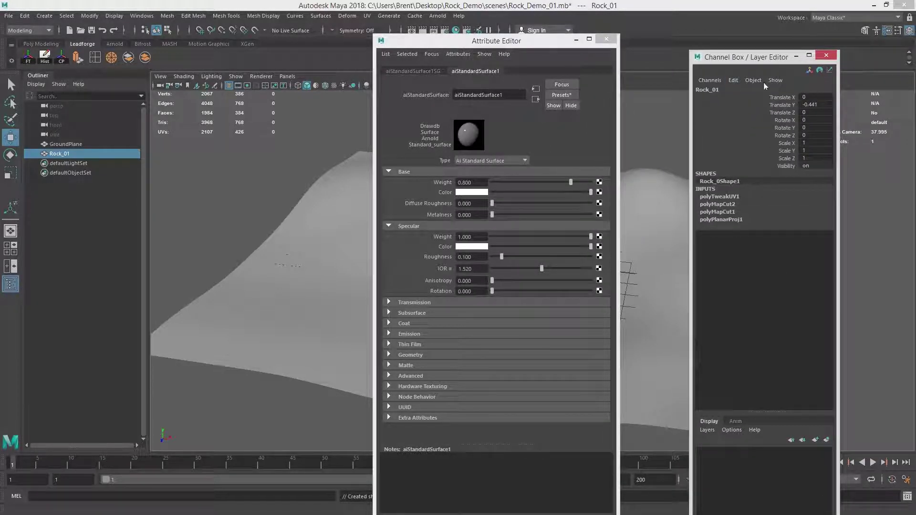
drag(738, 59, 382, 93)
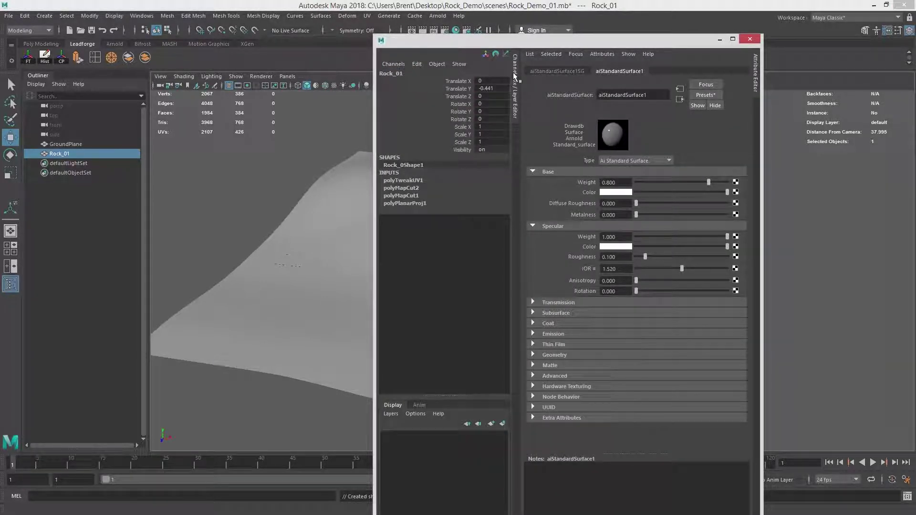
drag(514, 76, 616, 89)
drag(630, 40, 685, 59)
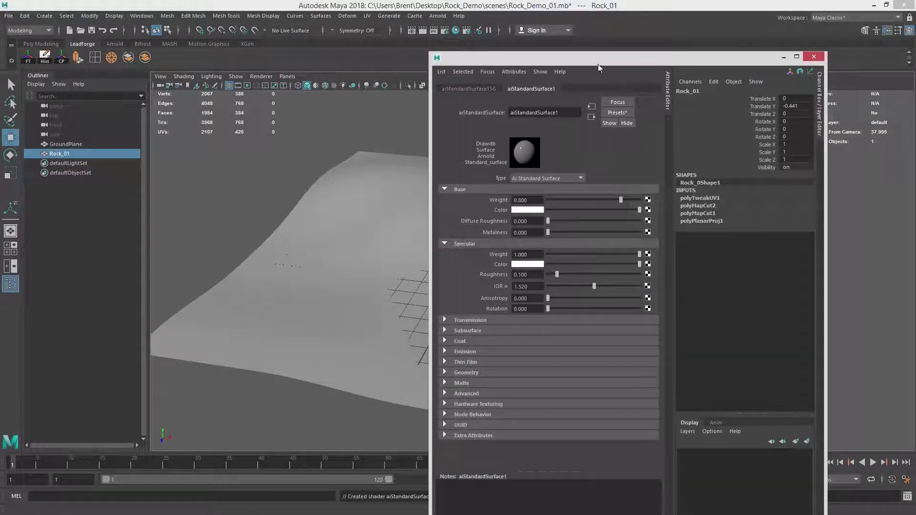
Step: Set the base color of the rock's aiStandardSurface1 material to red and move the Attribute Editor out of view
click(486, 88)
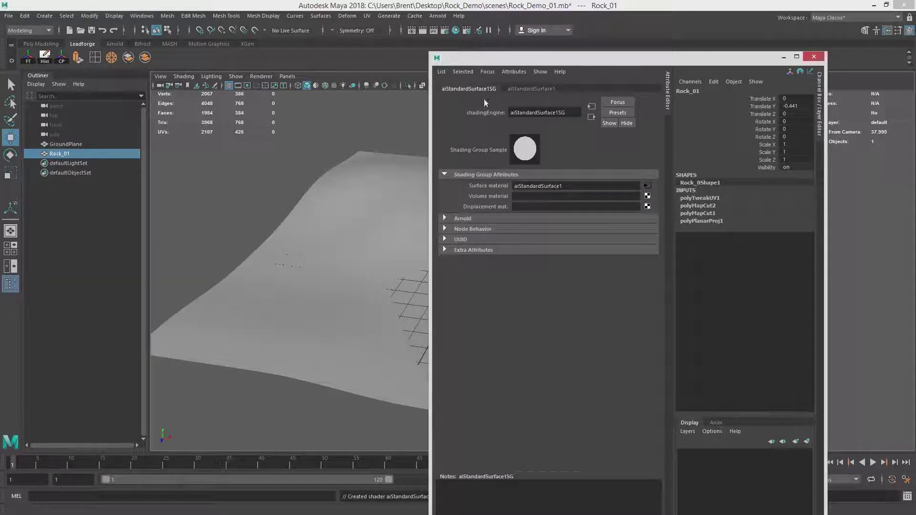
click(528, 89)
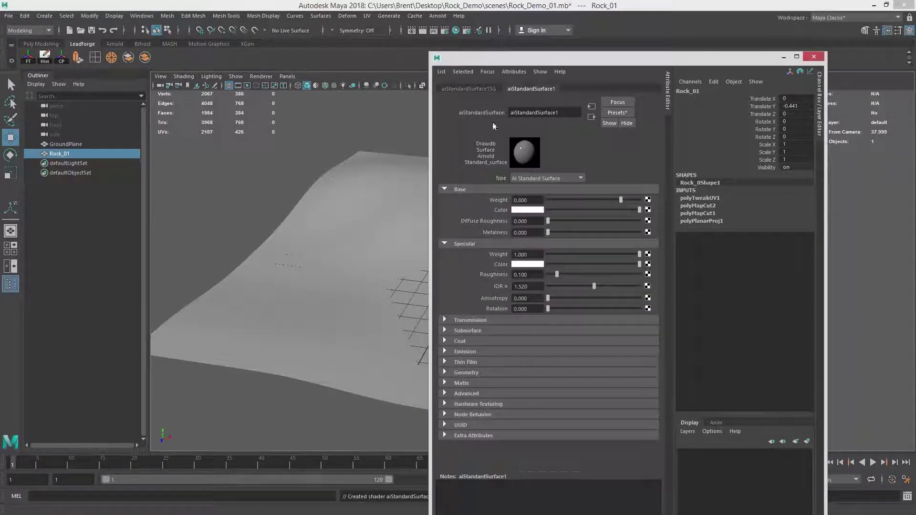
click(528, 210)
click(527, 210)
drag(529, 254, 569, 256)
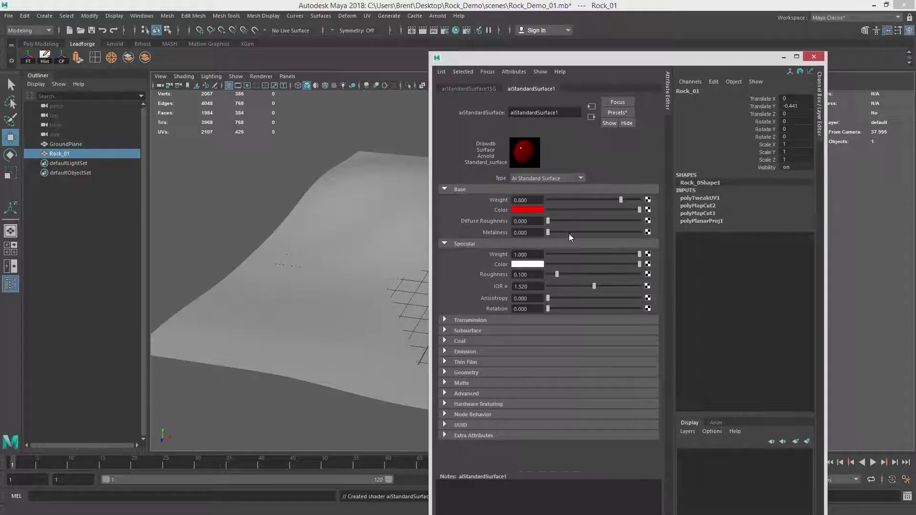
drag(591, 255, 492, 259)
drag(541, 58, 915, 59)
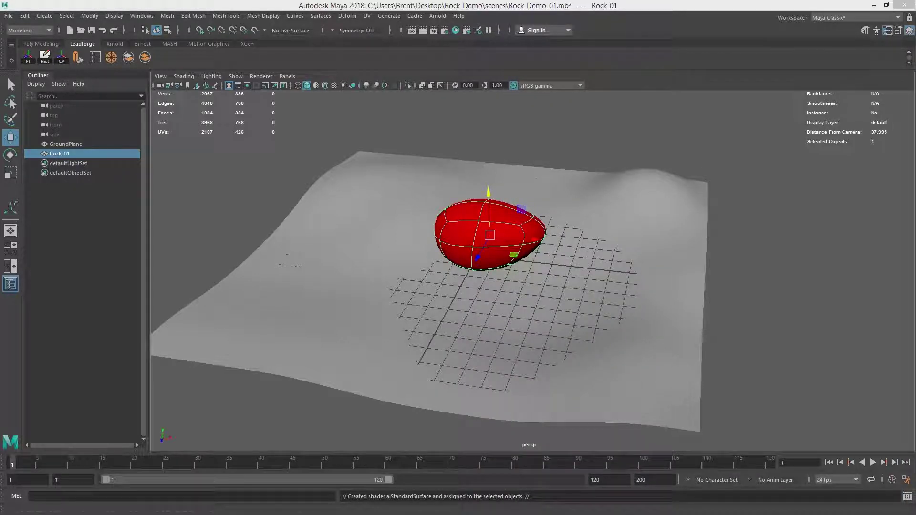
Step: Rotate the rock upright, lower it into the ground plane, shift it sideways and deselect it
click(564, 155)
click(504, 223)
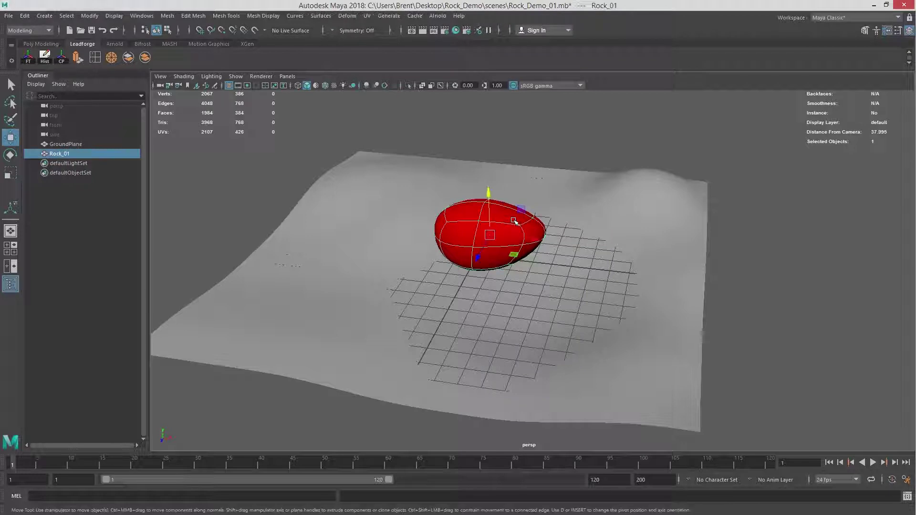
key(e)
drag(516, 207, 404, 170)
key(w)
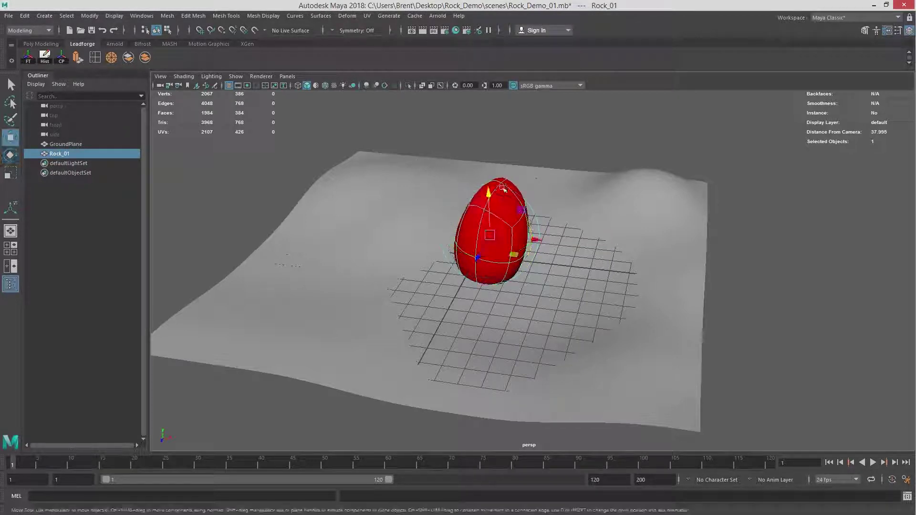
drag(489, 194, 489, 212)
drag(533, 264, 515, 258)
click(569, 139)
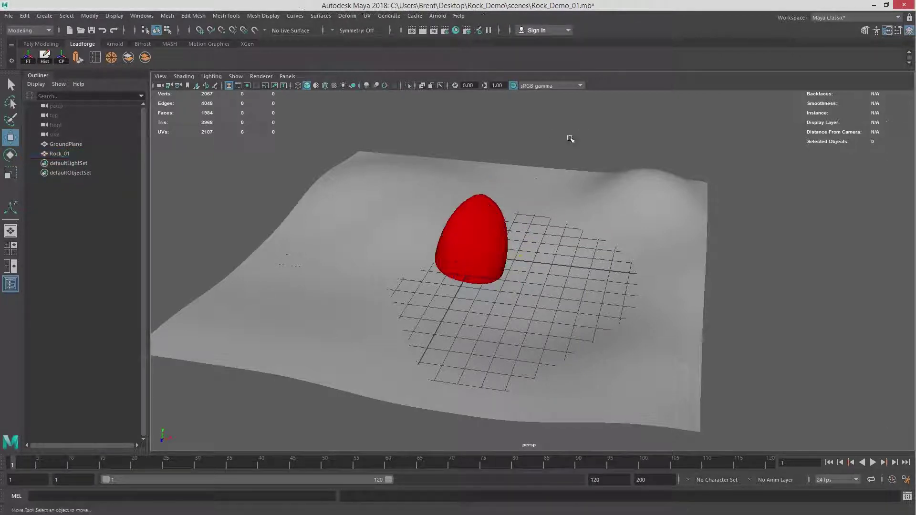
Step: Open the Arnold RenderView and dock it beside the perspective viewport
click(439, 17)
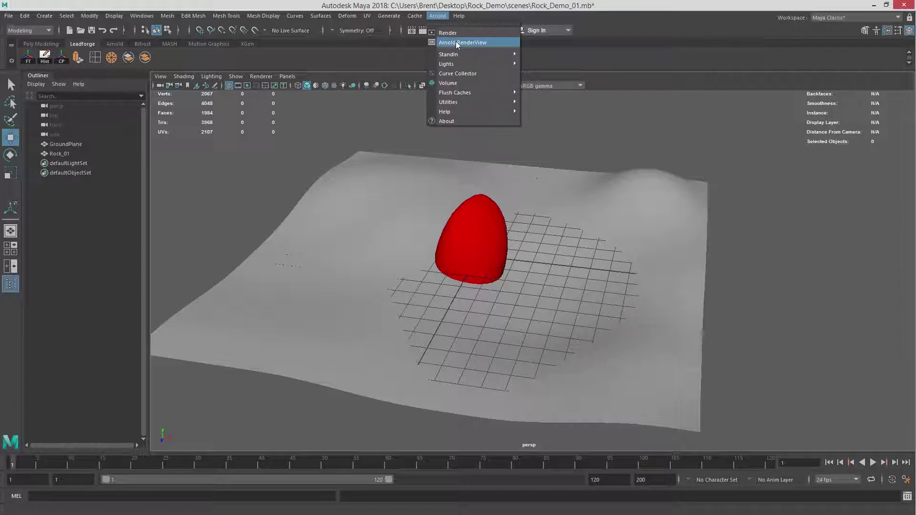
click(456, 41)
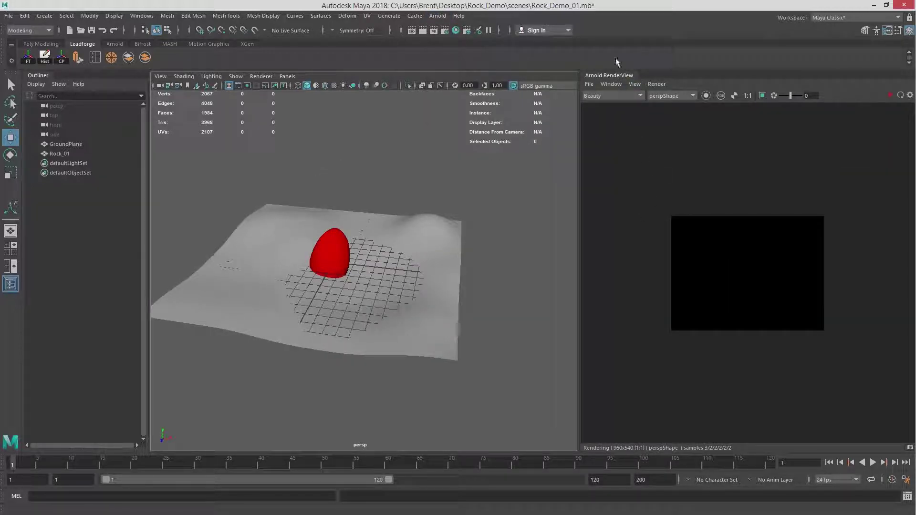
drag(579, 113, 556, 110)
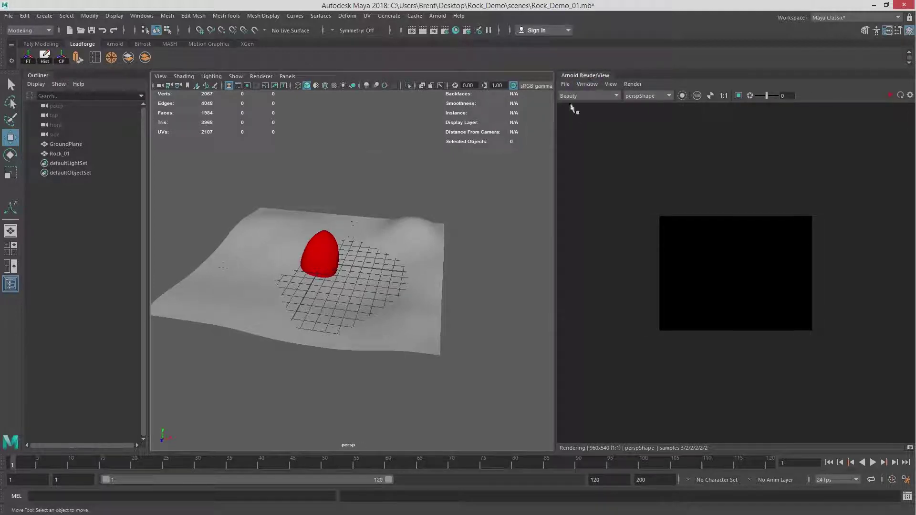
drag(602, 75, 454, 96)
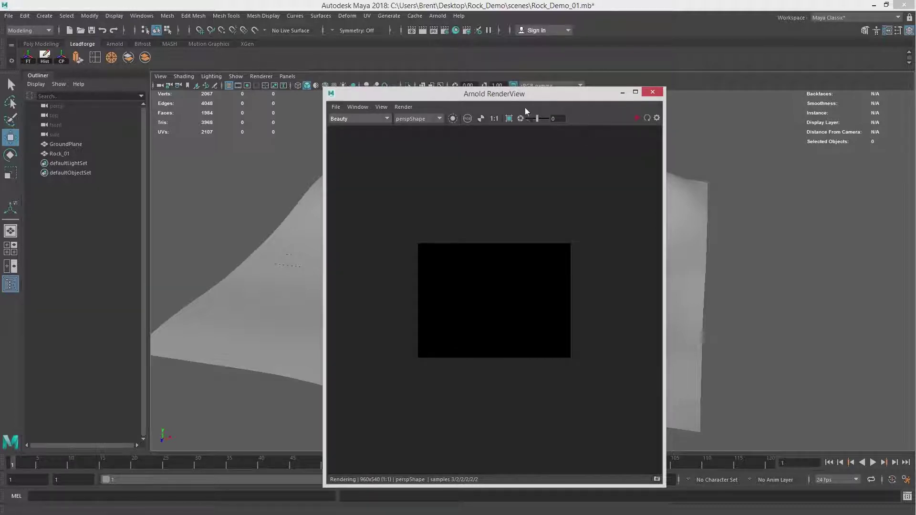
drag(437, 97, 913, 163)
drag(914, 165, 914, 167)
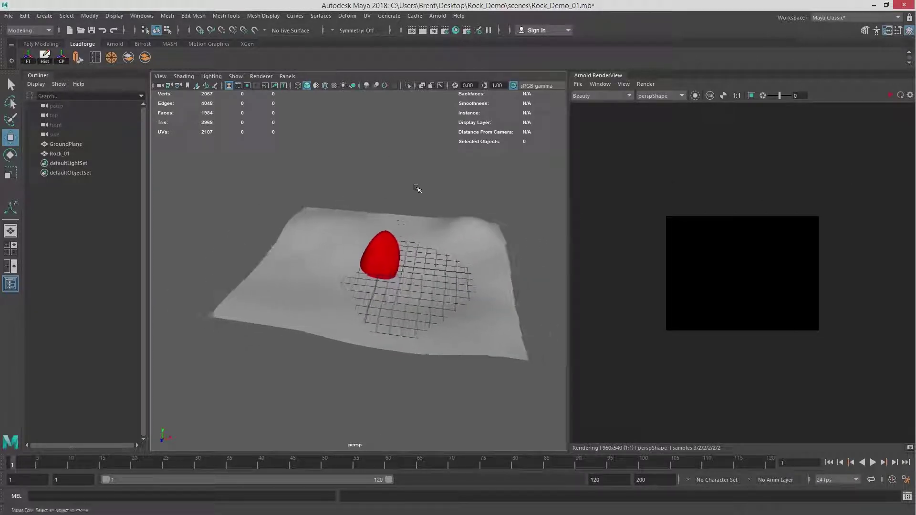
Step: Run an IPR render of the perspective camera in the Arnold RenderView and stop it
click(645, 84)
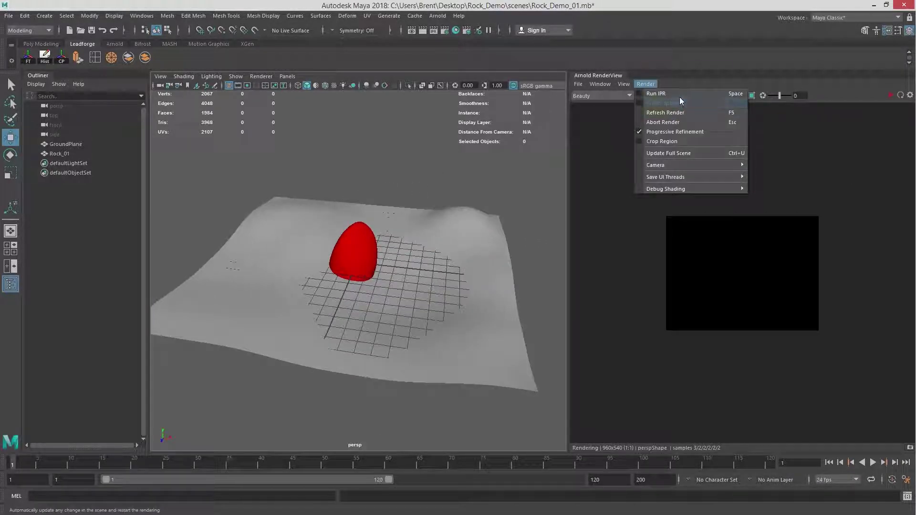
click(677, 93)
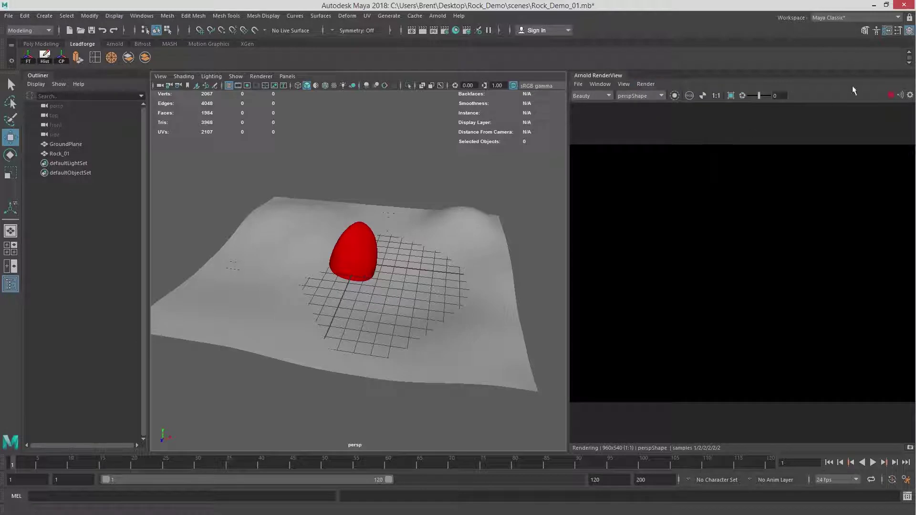
click(891, 96)
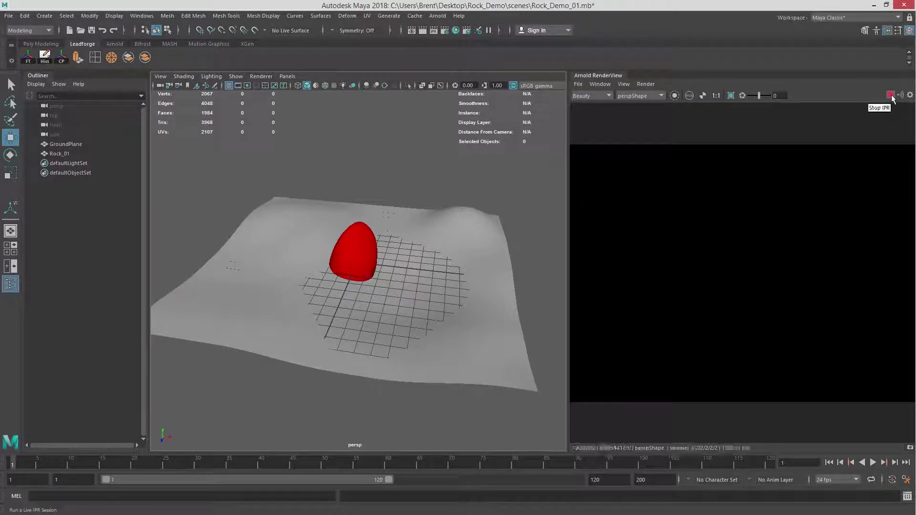
Step: Add an Arnold Skydome Light to the scene
click(437, 16)
mouse_move(477, 63)
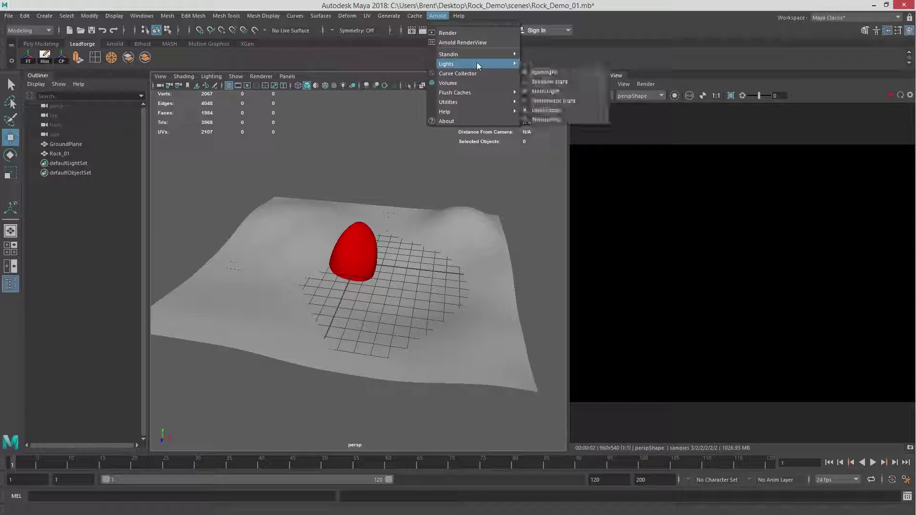
click(564, 81)
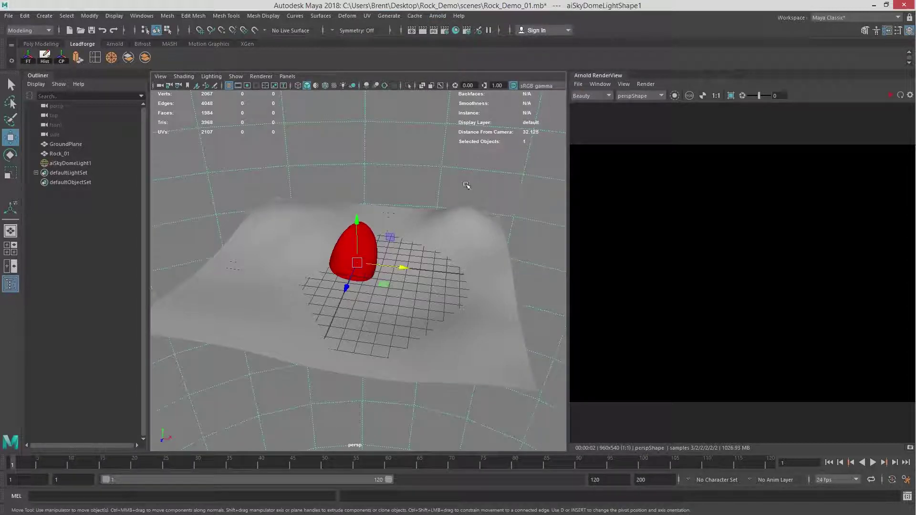
Step: Open the skydome light's attributes and connect a File texture to its Color
key(ctrl+a)
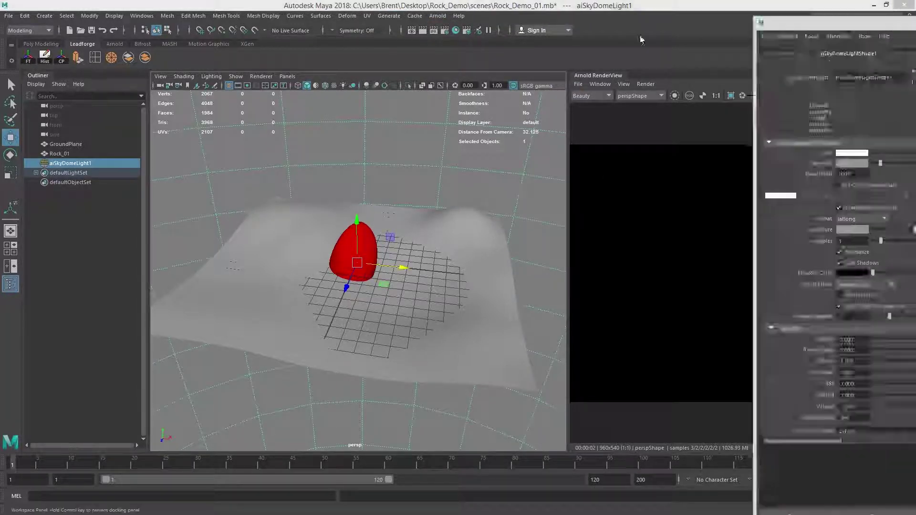
drag(787, 18, 460, 19)
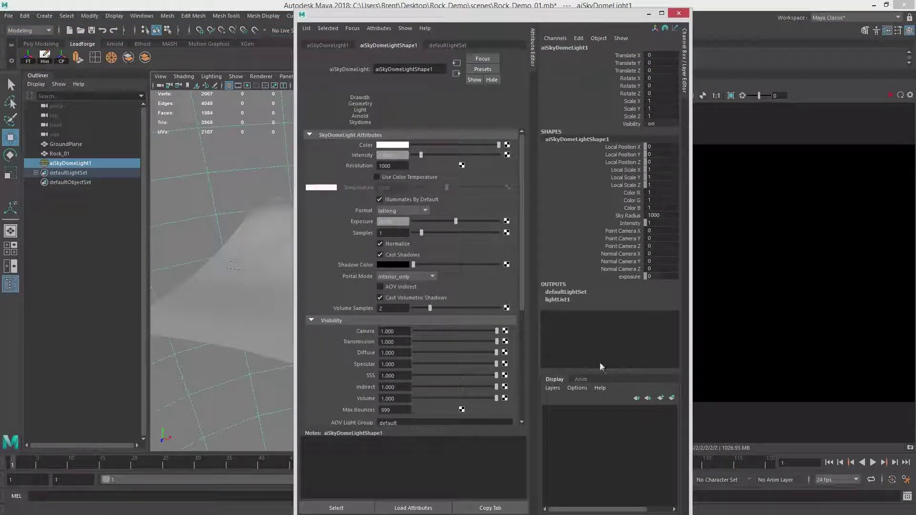
click(508, 145)
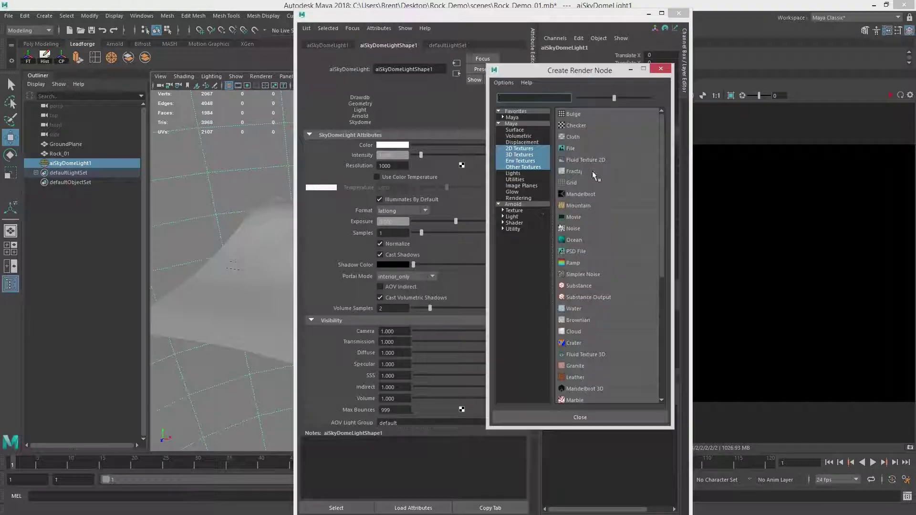
click(572, 149)
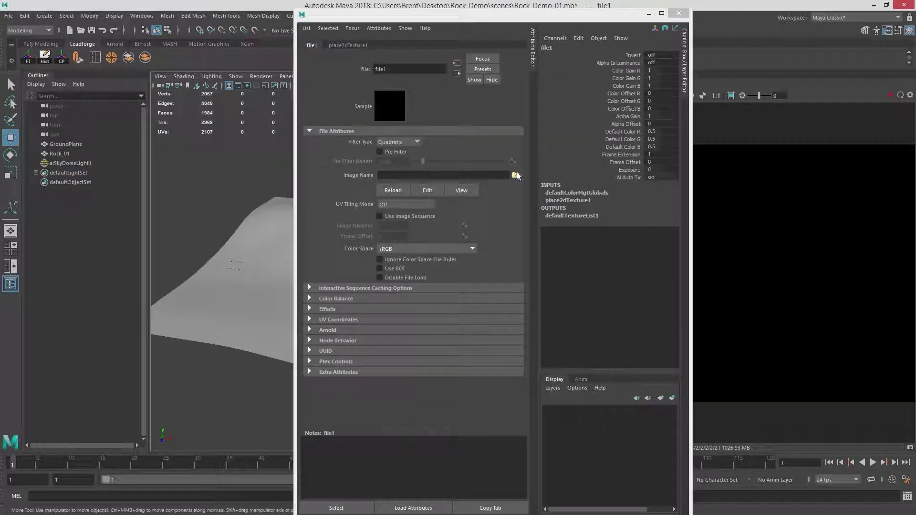
Step: Load TexturesCom_Pano004.exr from the Desktop's HDRI\EXR folder as the image of the skydome's file texture
click(515, 175)
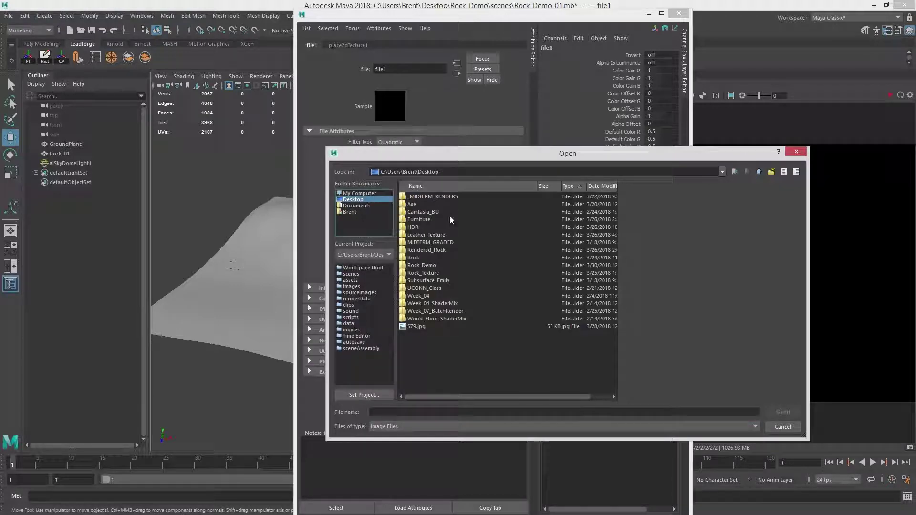
double_click(418, 228)
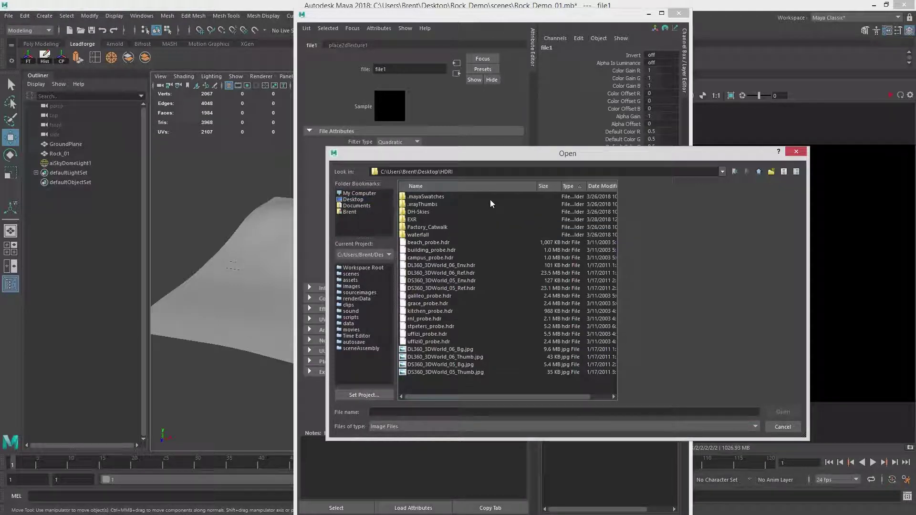
double_click(413, 219)
click(453, 197)
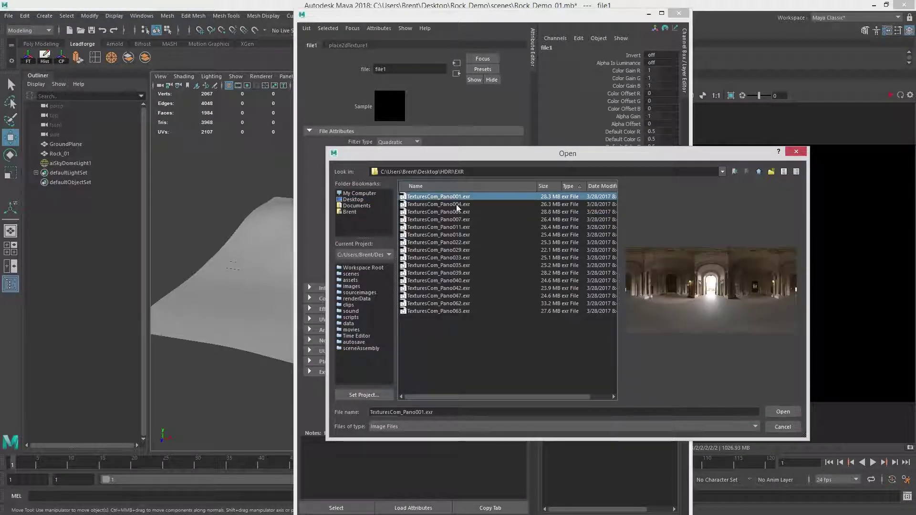
key(Down)
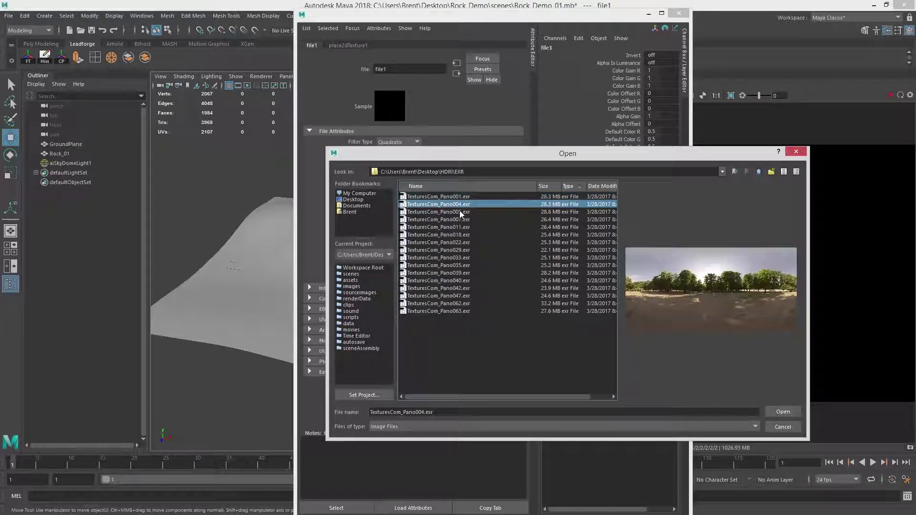
click(461, 211)
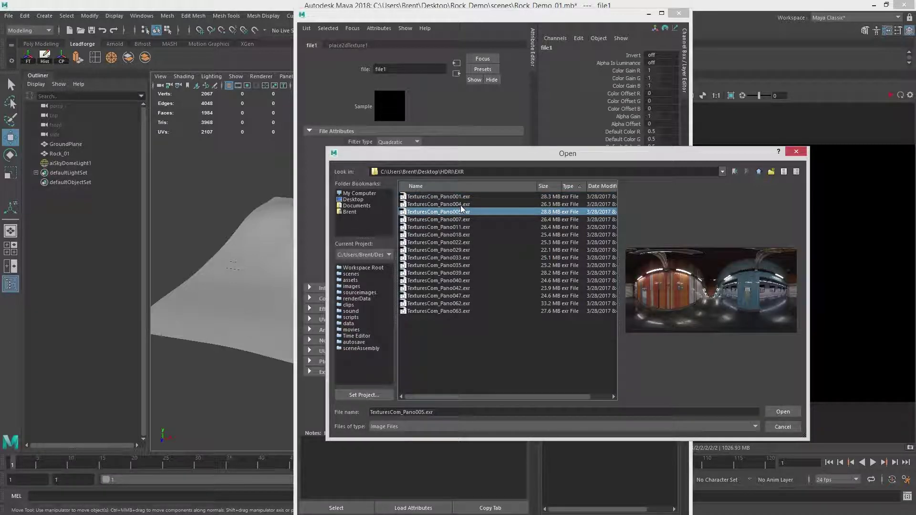
key(Up)
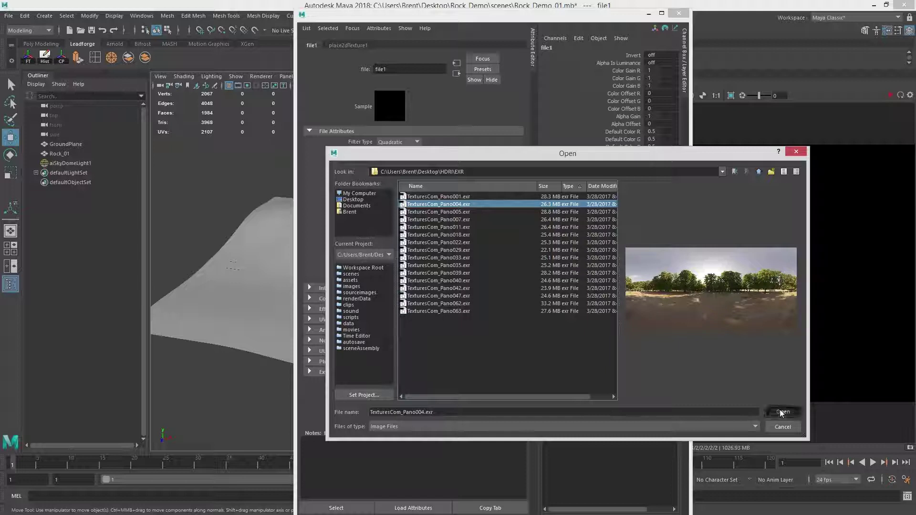
click(780, 412)
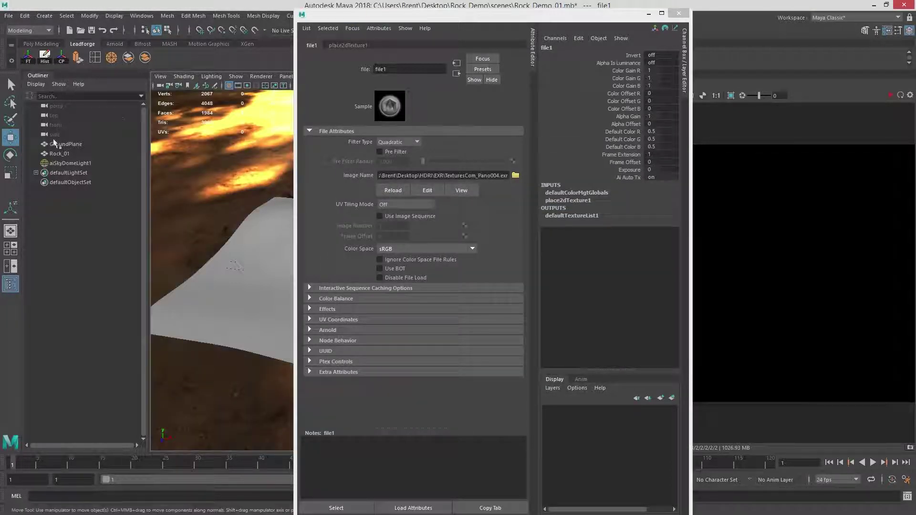
Step: Rename the skydome light as HDRI_Skydome
click(65, 163)
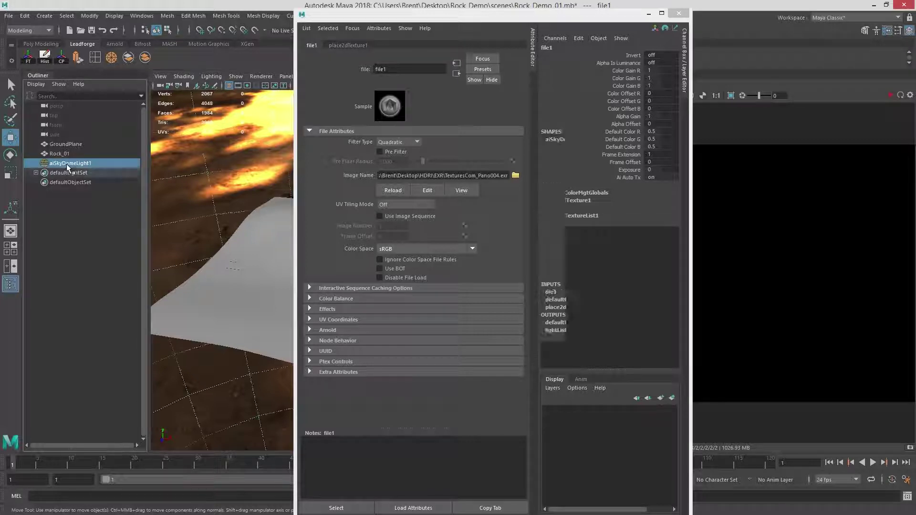
click(328, 45)
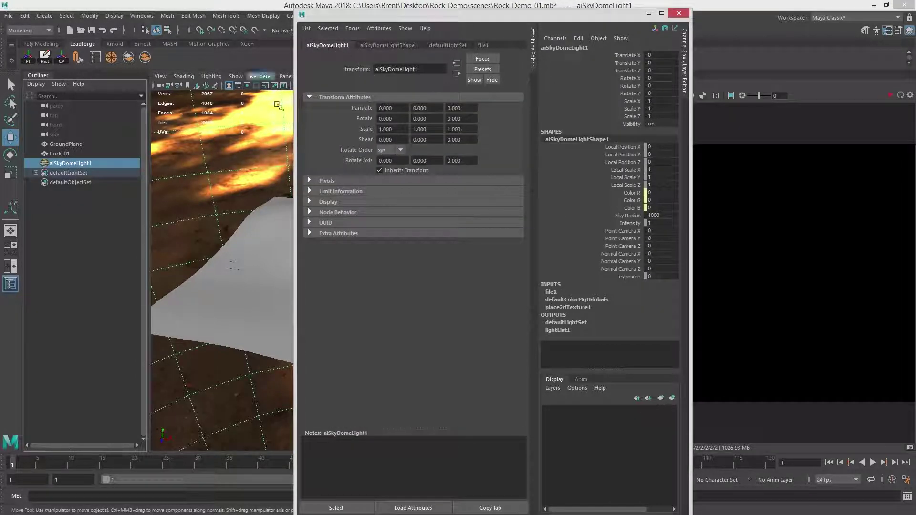
double_click(405, 70)
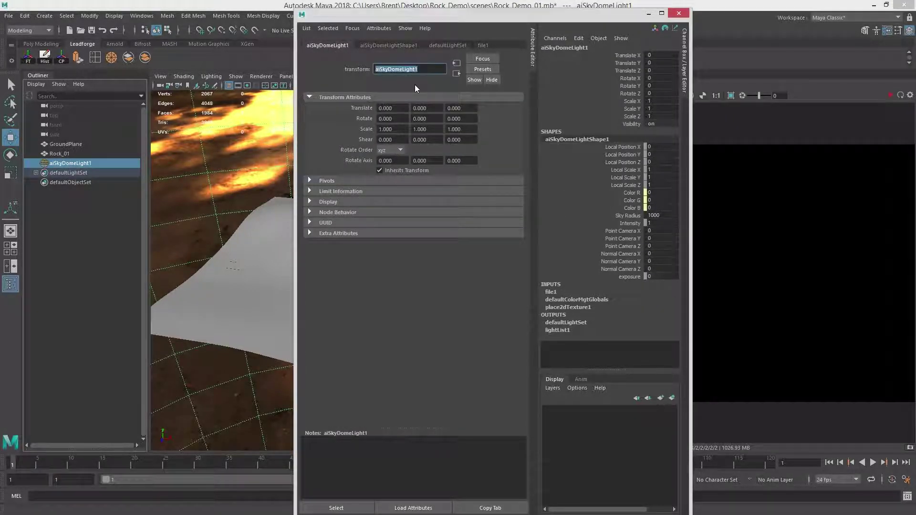
text(HDRI)
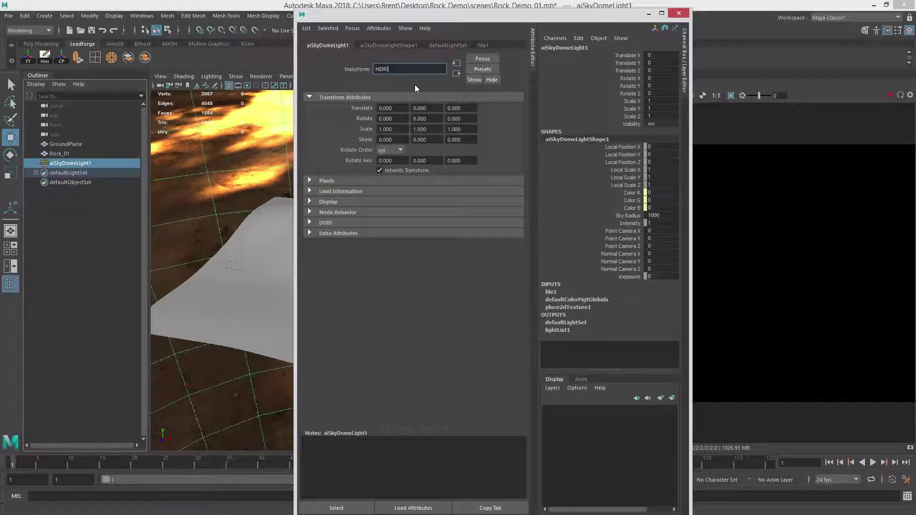
text(_Skydome)
key(Return)
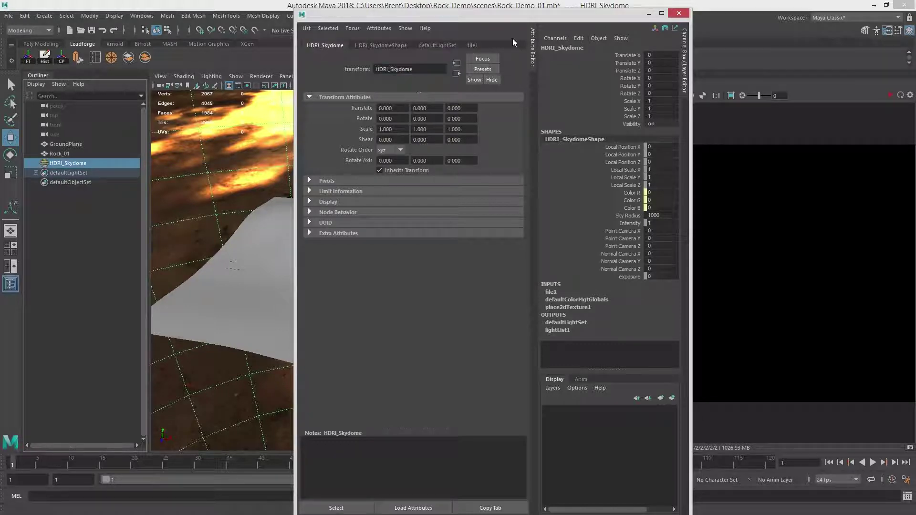
Step: Review the Format options in the shape attributes of the HDRI_Skydome light
click(372, 46)
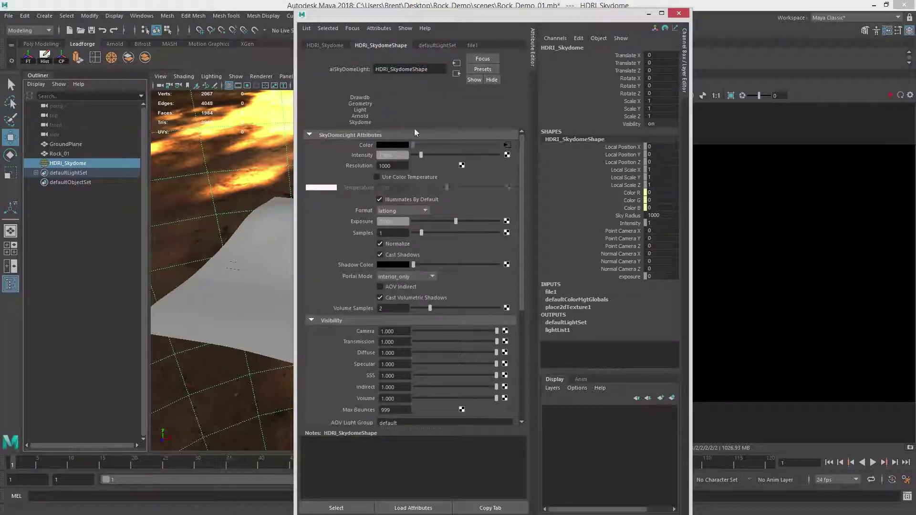
click(398, 211)
click(401, 239)
drag(522, 184, 520, 162)
Step: Set the Color Space of the skydome's file texture to Raw and move the attribute window clear of the viewport and render view
click(507, 146)
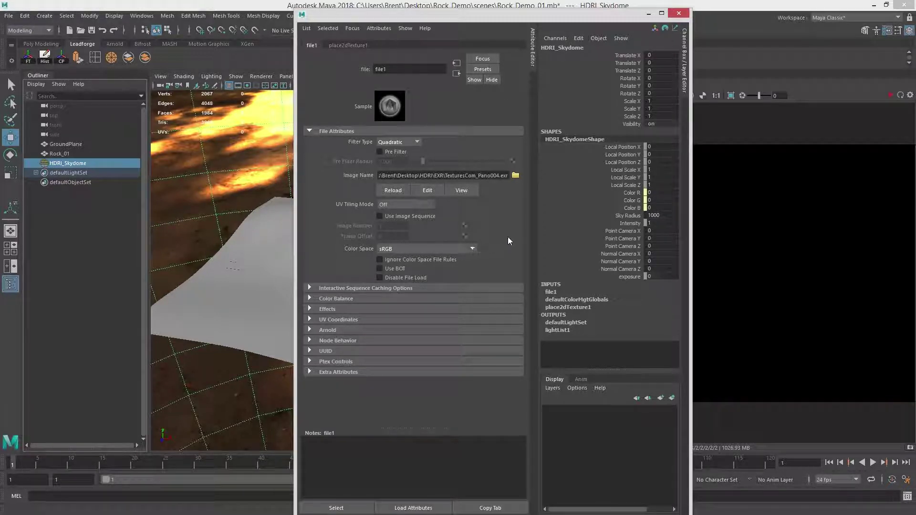
click(470, 249)
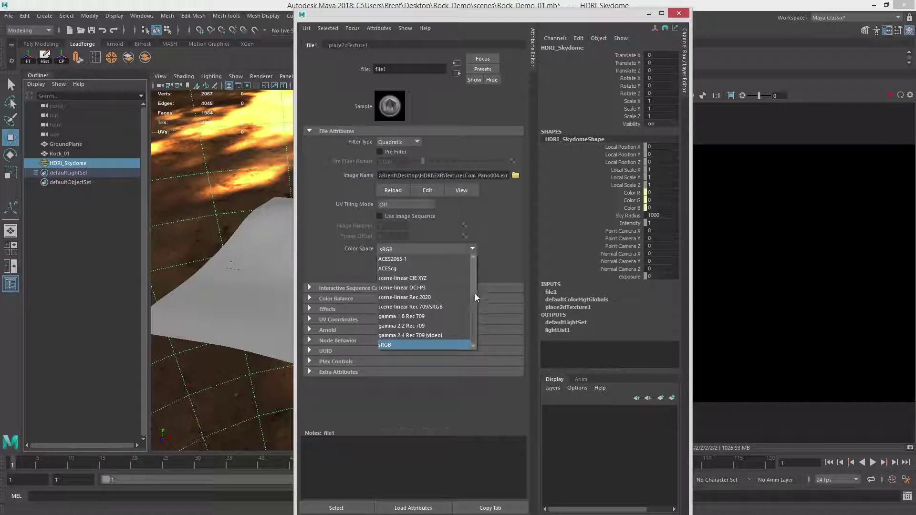
scroll(475, 294, down, 2)
click(400, 320)
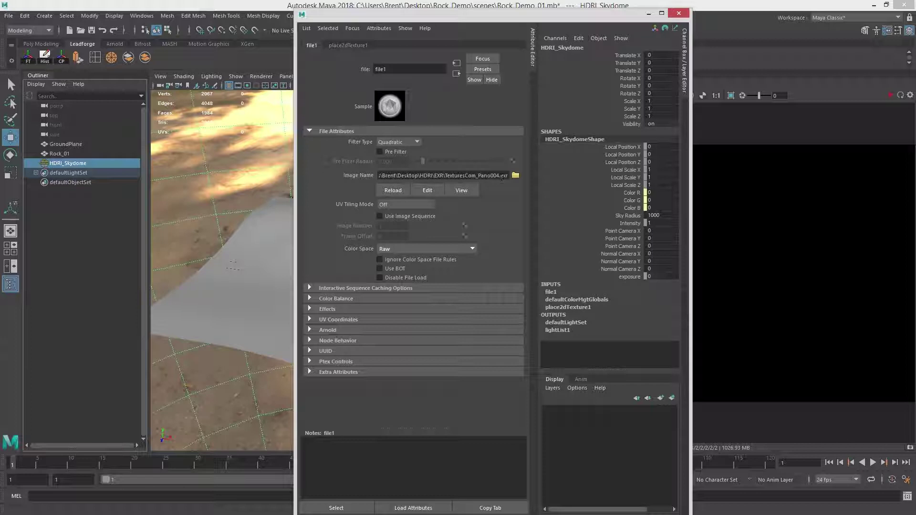
click(501, 176)
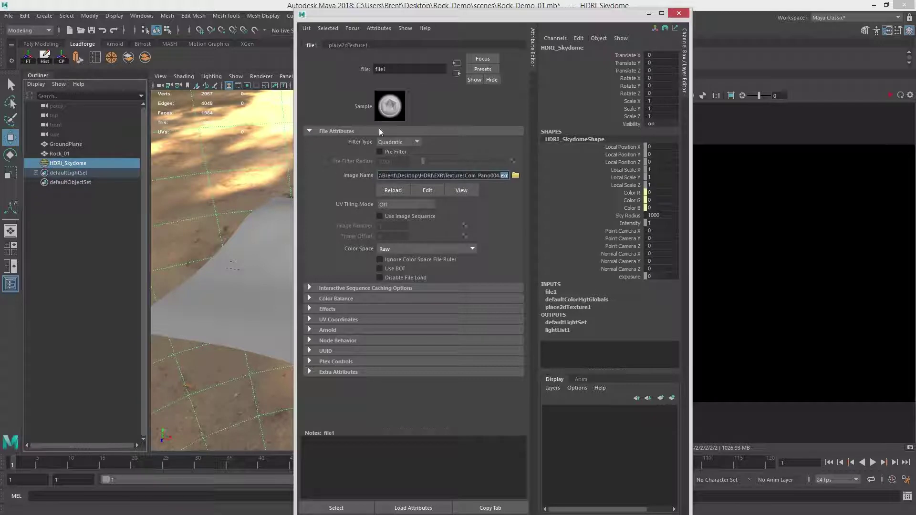
drag(381, 19, 915, 52)
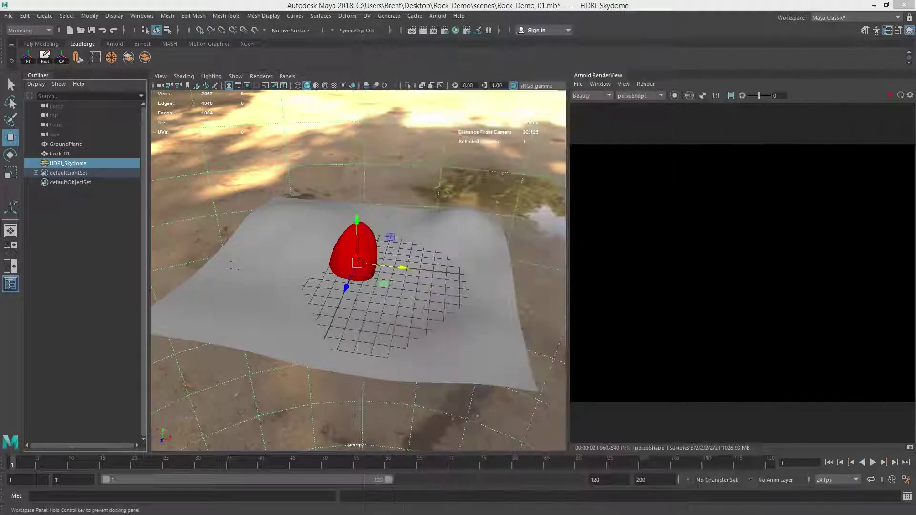
Step: Start an IPR render of the HDRI-lit rock and ground plane in the Arnold RenderView
click(645, 84)
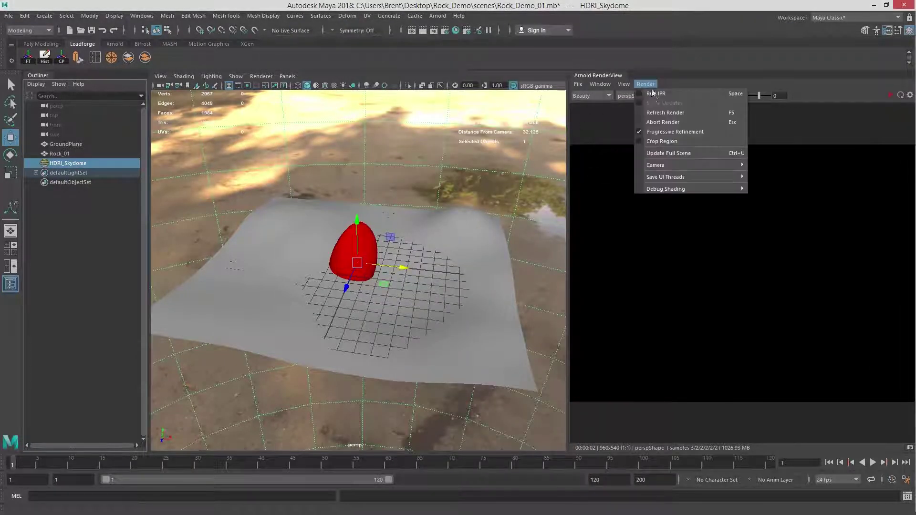
click(663, 94)
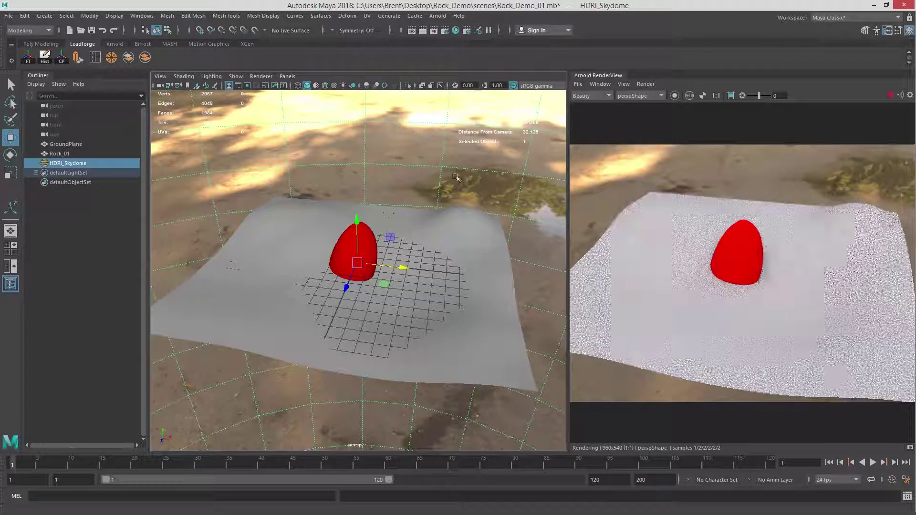
alt+right_drag(277, 252, 401, 272)
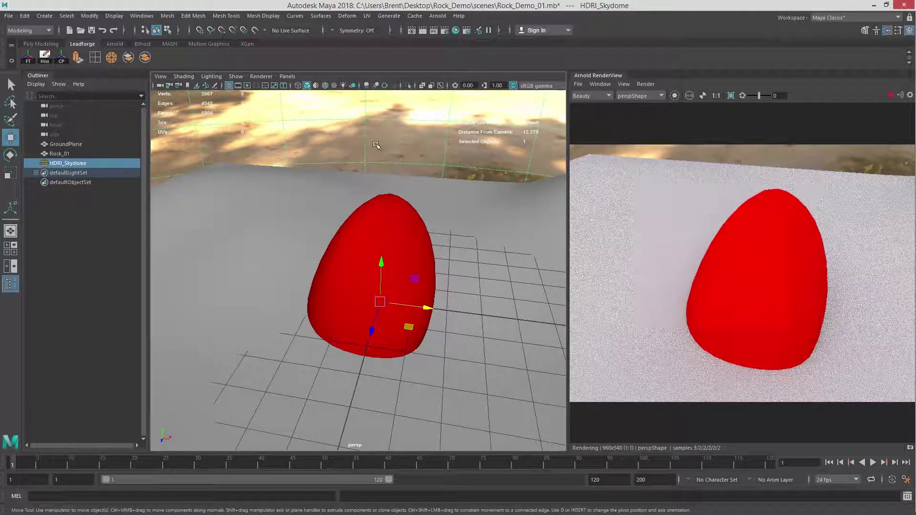
click(82, 146)
click(399, 155)
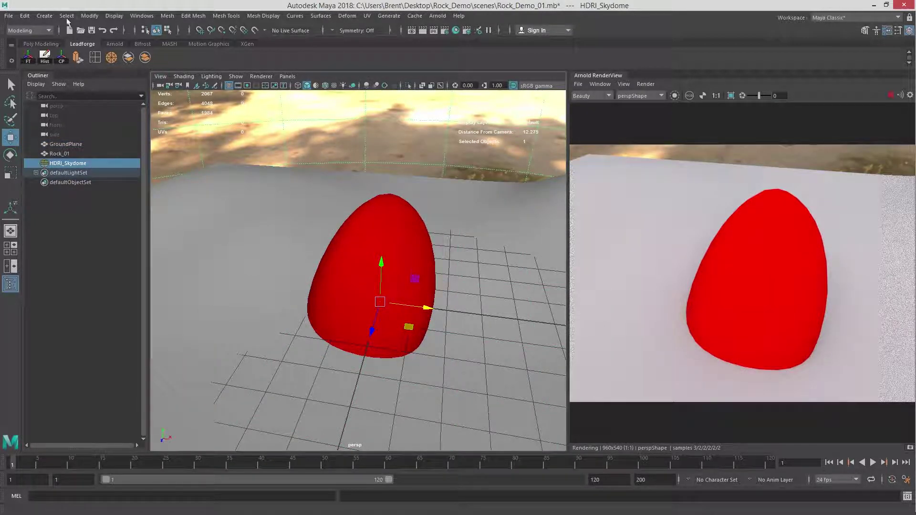
Step: Create a new camera in the scene and raise it to just above the rock
click(42, 17)
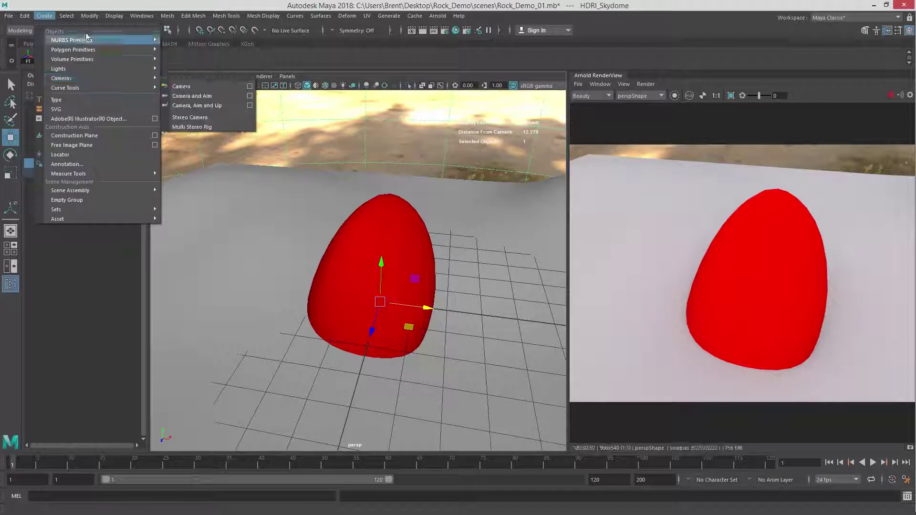
click(43, 18)
click(43, 16)
mouse_move(105, 78)
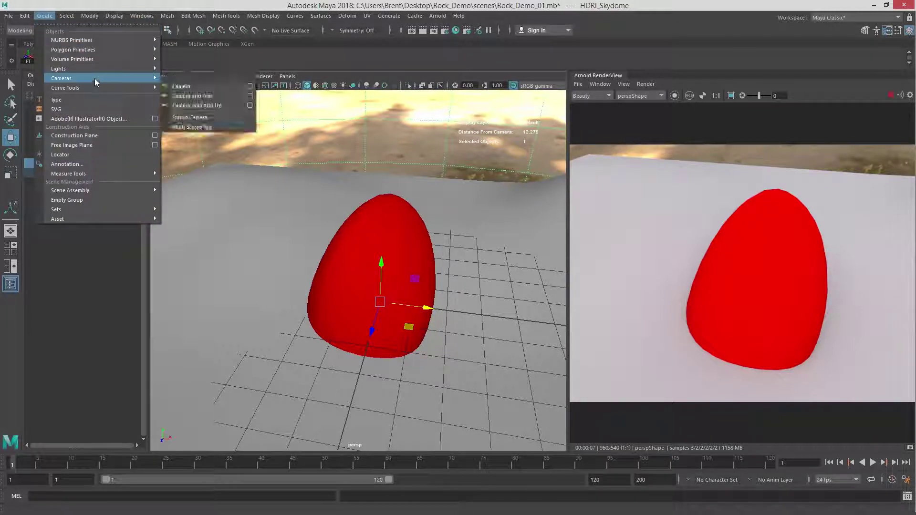
click(195, 91)
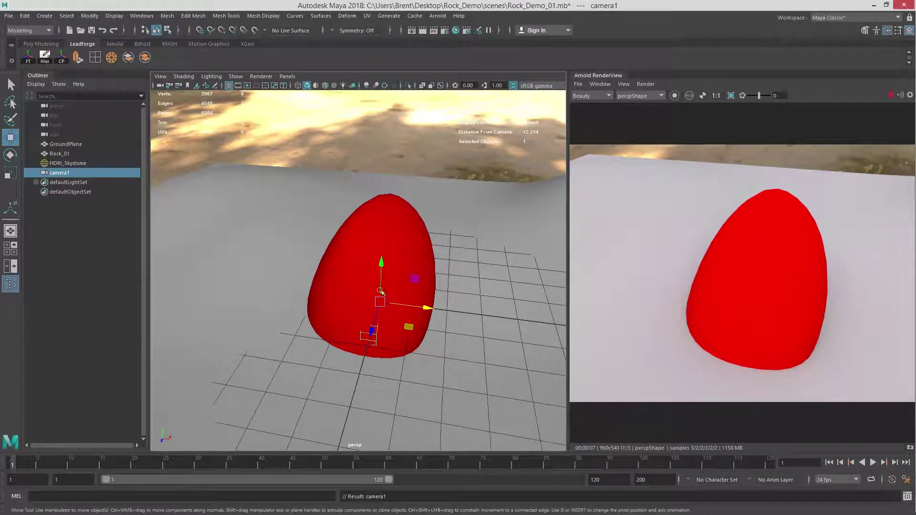
drag(388, 263, 394, 103)
Step: Look through the new camera in the viewport and position it to frame the rock on the ground plane from slightly above
click(287, 77)
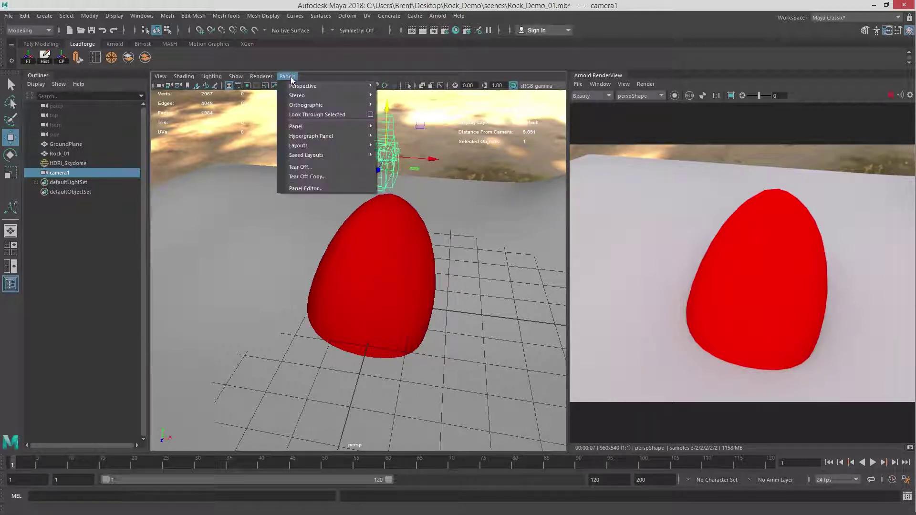
click(343, 115)
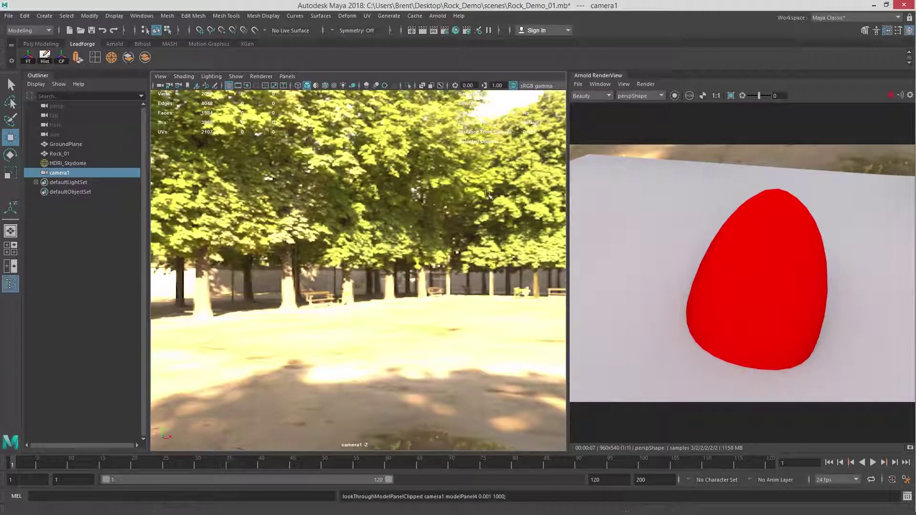
alt+right_drag(412, 237, 381, 243)
alt+drag(381, 243, 408, 286)
alt+middle_drag(407, 291, 406, 219)
alt+right_drag(411, 233, 480, 262)
alt+middle_drag(482, 257, 423, 255)
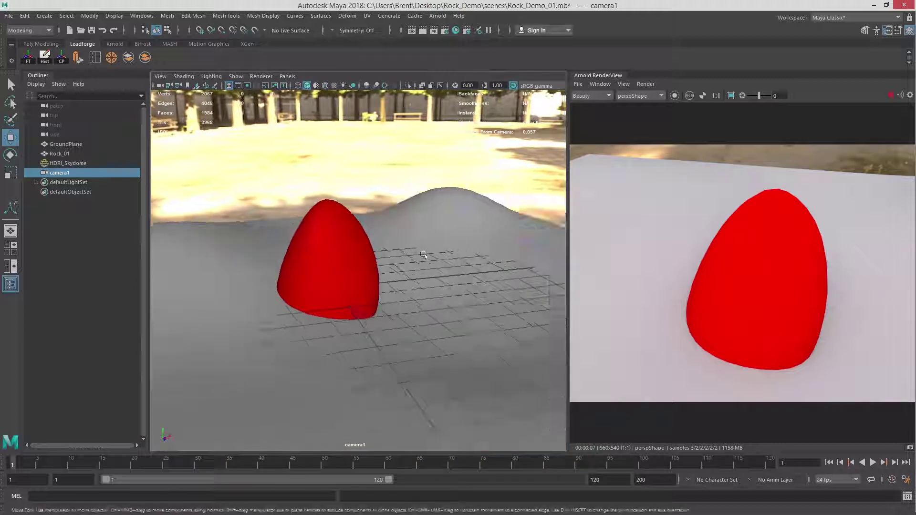
alt+drag(423, 255, 348, 281)
alt+middle_drag(322, 245, 392, 239)
alt+right_drag(289, 241, 346, 231)
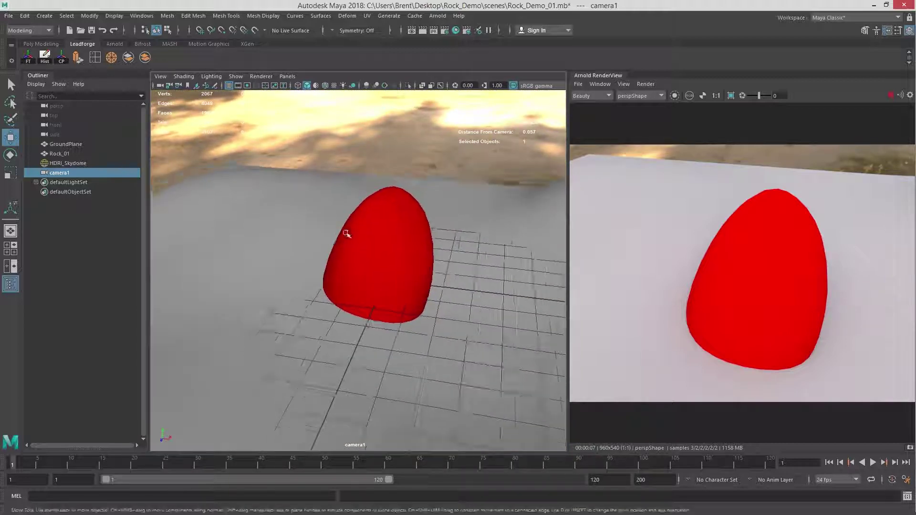
alt+middle_drag(345, 230, 316, 228)
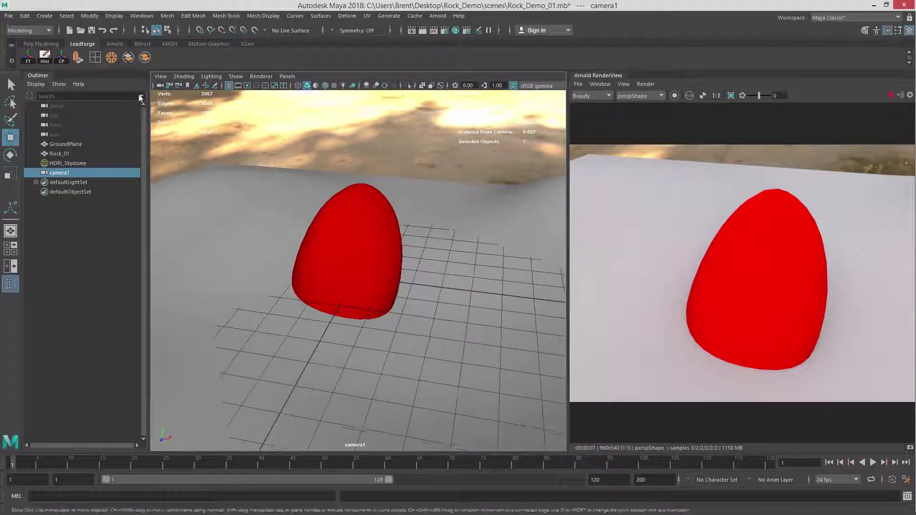
Step: Turn on the camera's Resolution Gate, set its fit to Overscan, and move the camera slightly closer to the rock
click(161, 76)
mouse_move(204, 259)
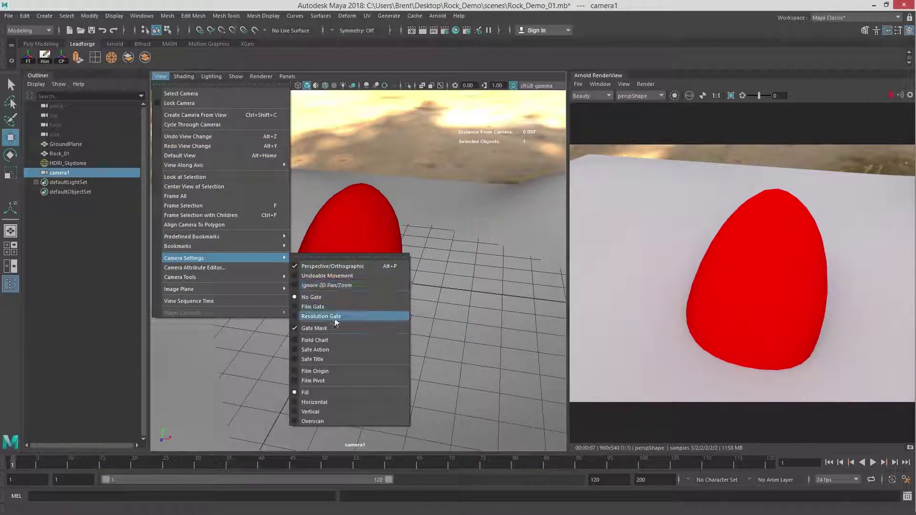
click(305, 316)
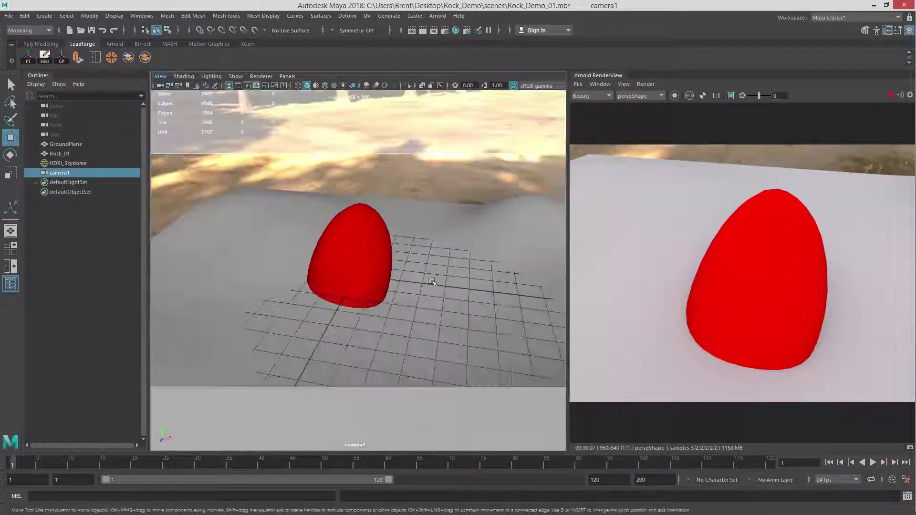
click(161, 76)
mouse_move(228, 257)
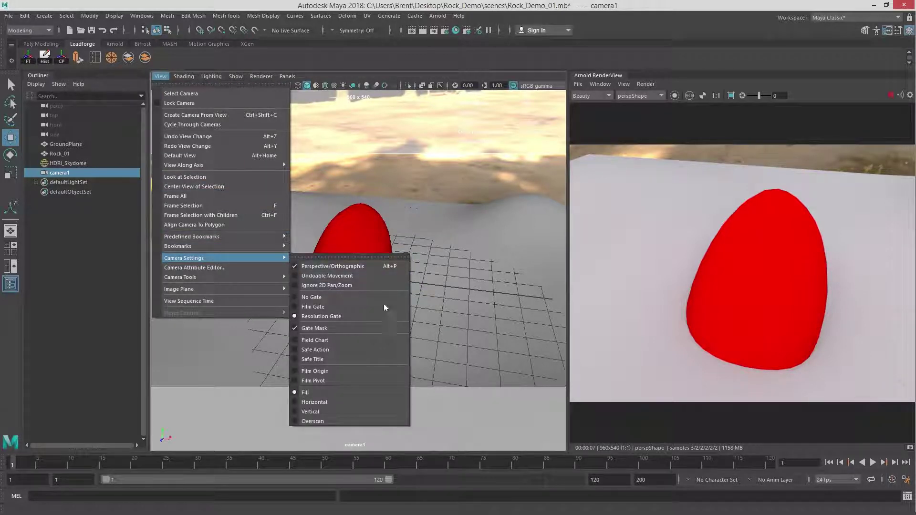
click(350, 421)
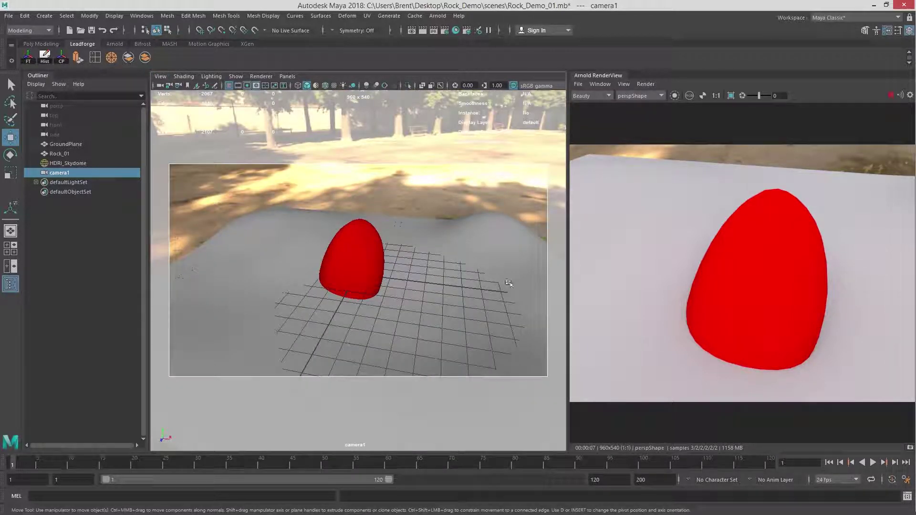
alt+right_drag(415, 256, 498, 220)
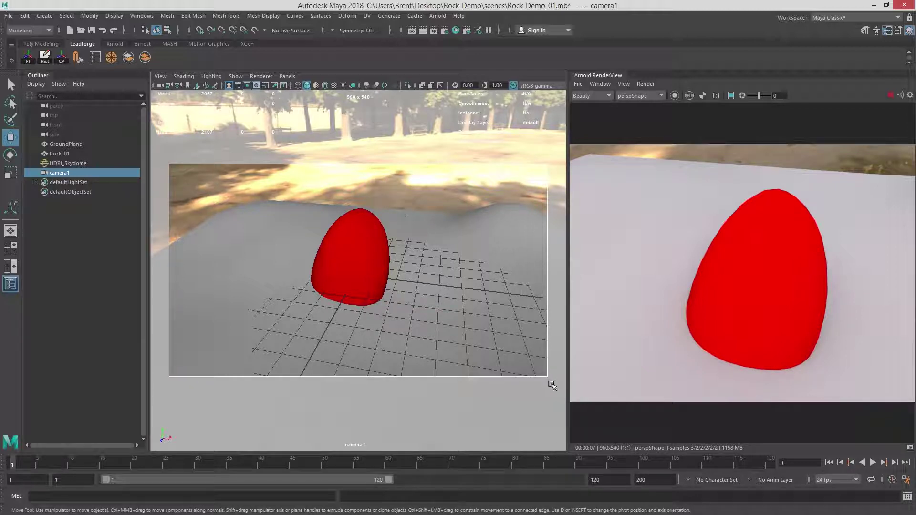
Step: Widen the Arnold RenderView slightly and reposition the new camera to frame the rock larger and more head-on within the resolution gate
drag(567, 368, 541, 358)
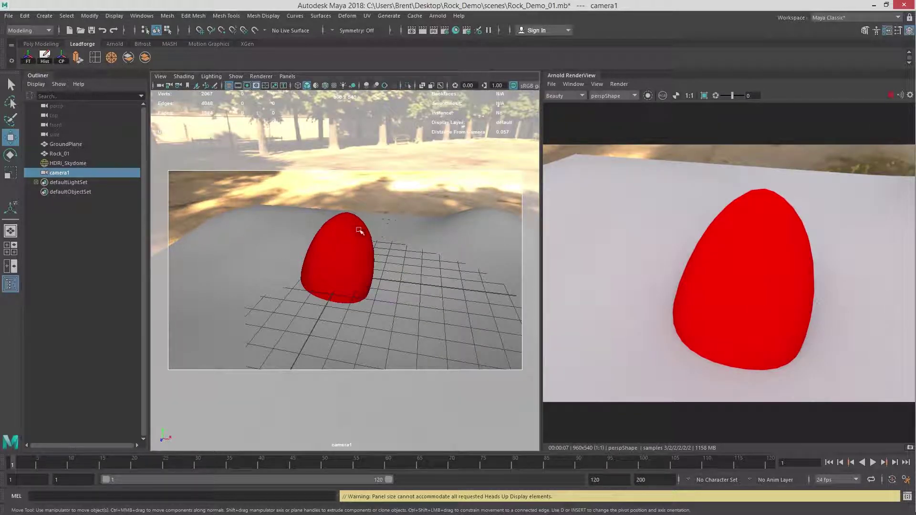
alt+drag(361, 231, 387, 201)
alt+middle_drag(387, 201, 387, 201)
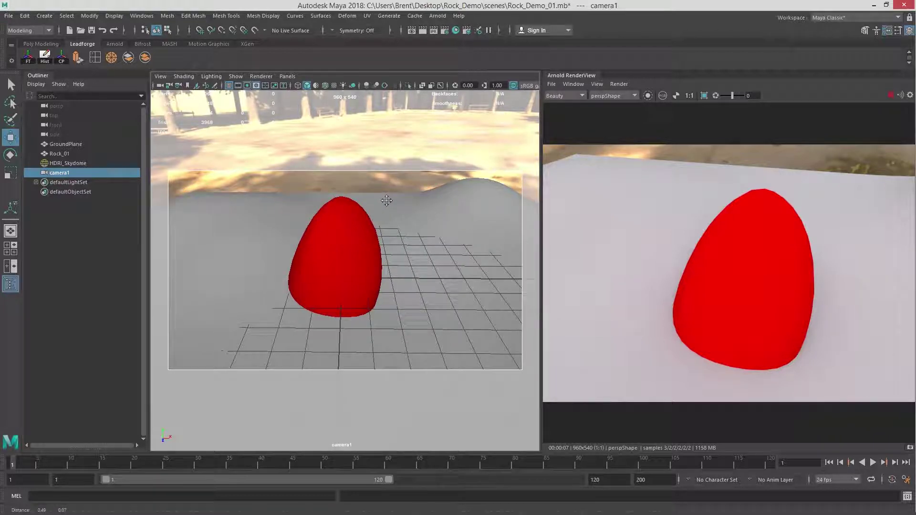
Step: Rename the new camera as RenderCAM
double_click(65, 174)
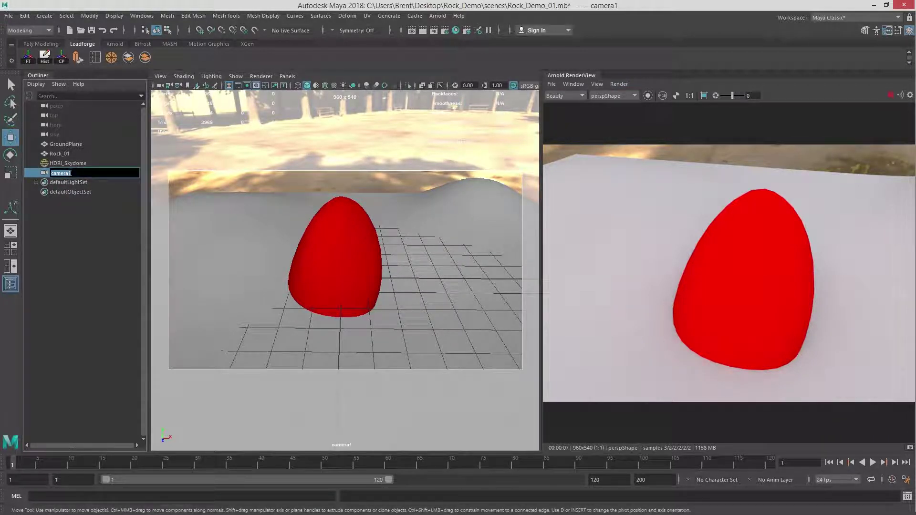
text(Re)
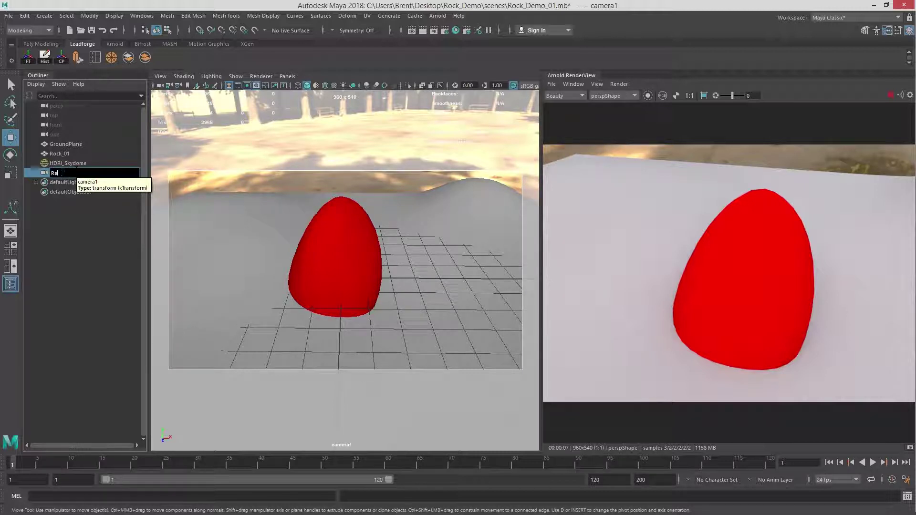
text(nderCAM)
key(Return)
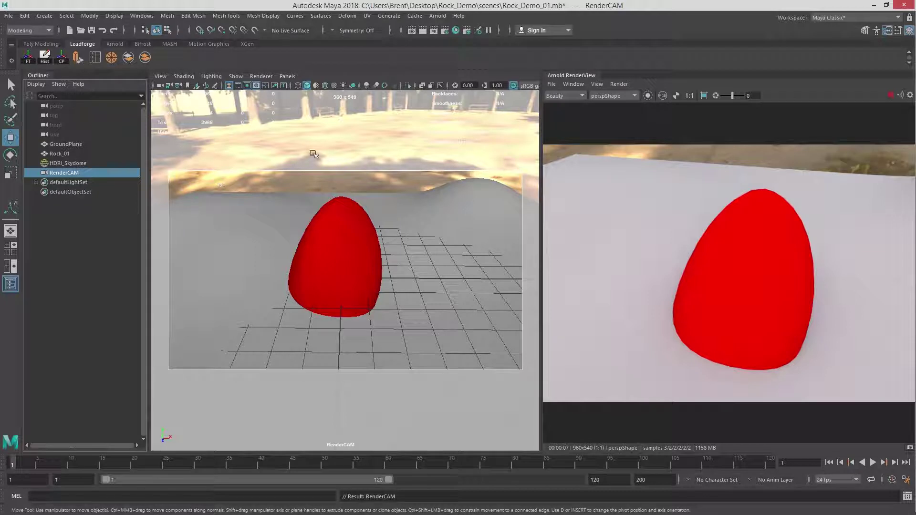
Step: Update the full scene in the Arnold RenderView and set its render camera to RenderCAMShape
click(620, 86)
click(620, 86)
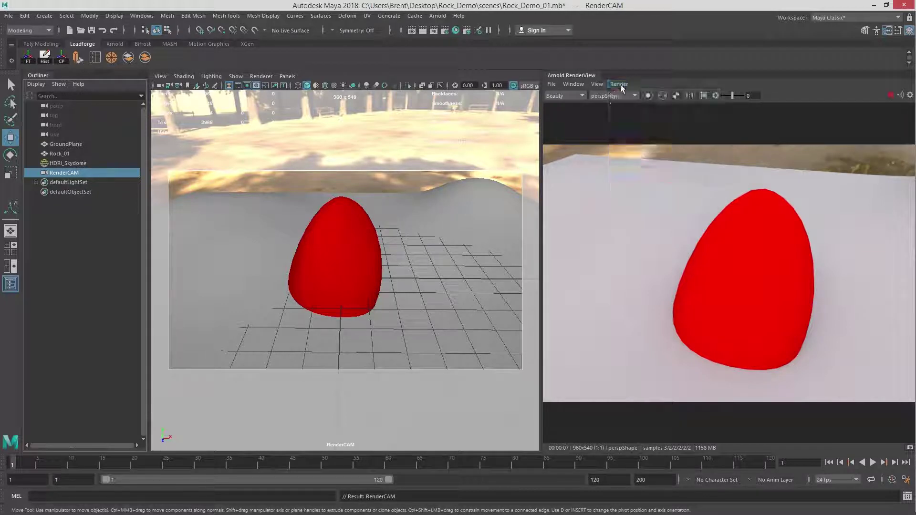
click(622, 86)
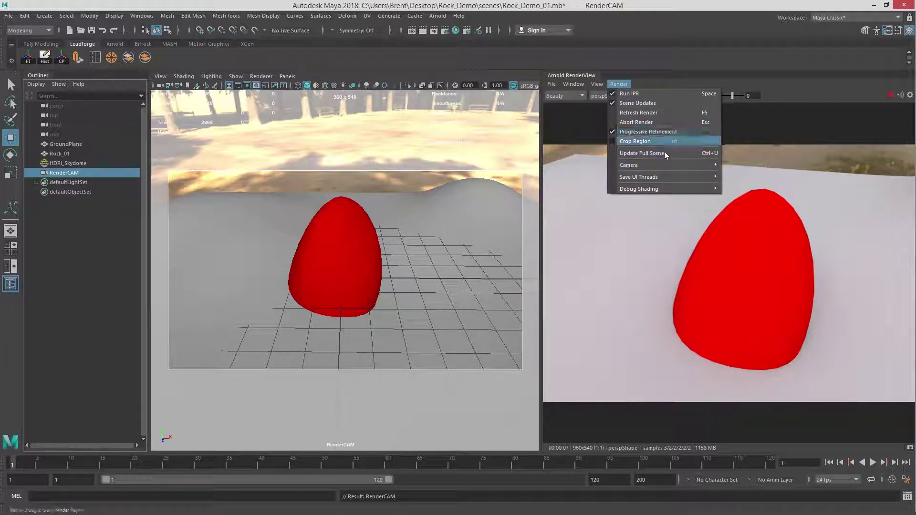
mouse_move(659, 165)
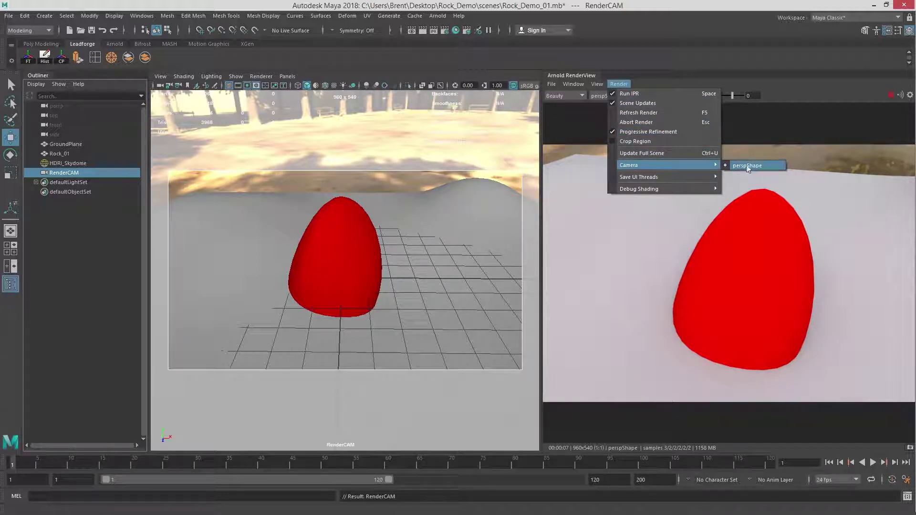
click(657, 153)
click(618, 84)
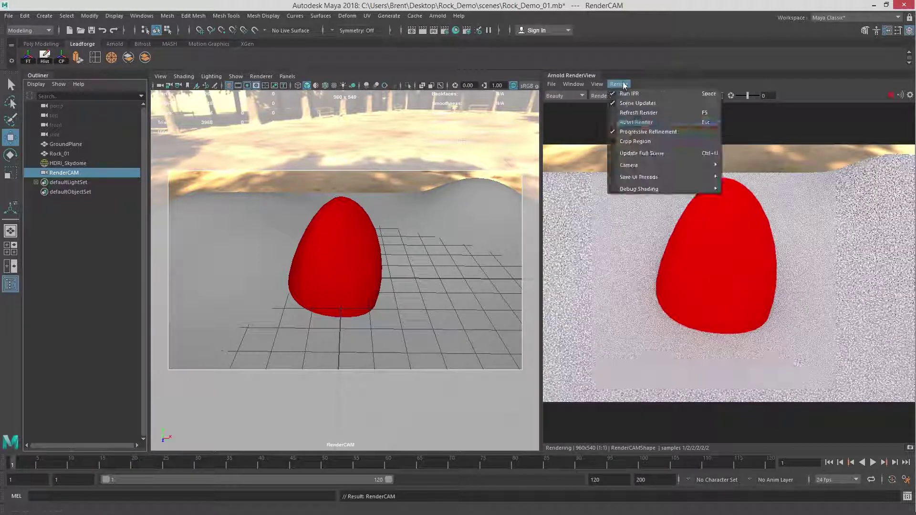
mouse_move(706, 165)
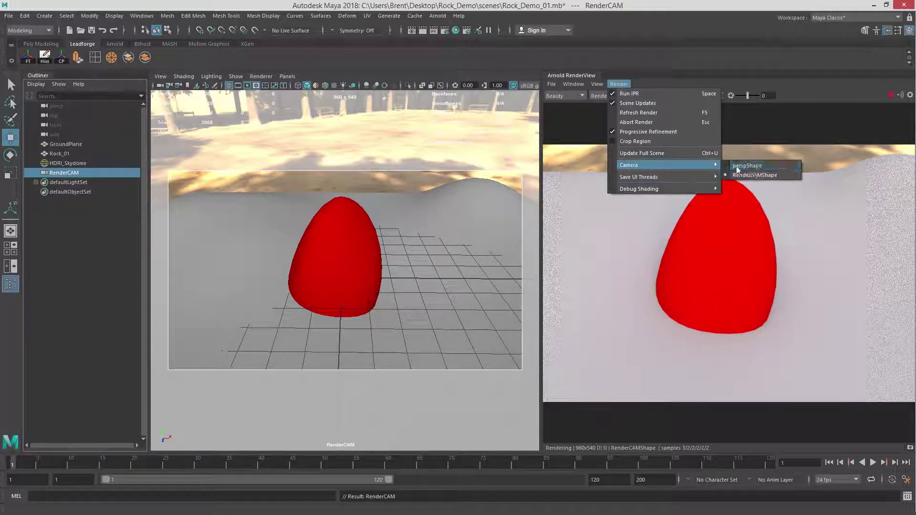
click(747, 175)
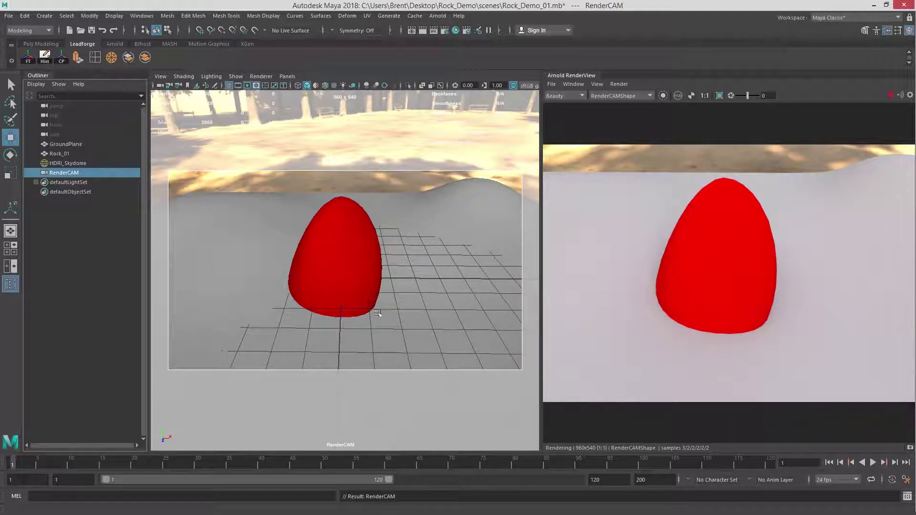
Step: Open the viewport's choices for its camera view and panel layout
click(287, 76)
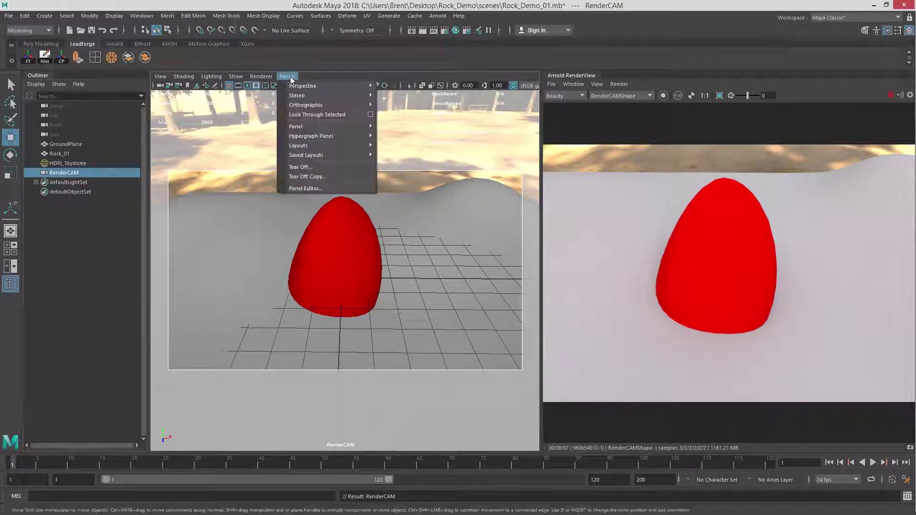
Step: Switch the viewport to the persp camera and select the HDRI skydome surrounding the scene
mouse_move(310, 84)
click(414, 94)
alt+right_drag(493, 221, 267, 205)
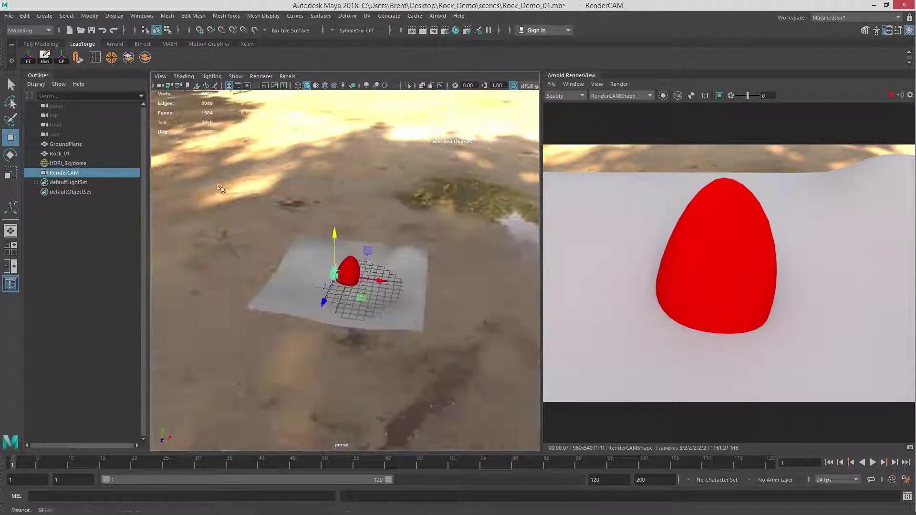
alt+drag(267, 205, 325, 165)
click(358, 189)
alt+drag(346, 206, 385, 210)
alt+right_drag(385, 209, 390, 157)
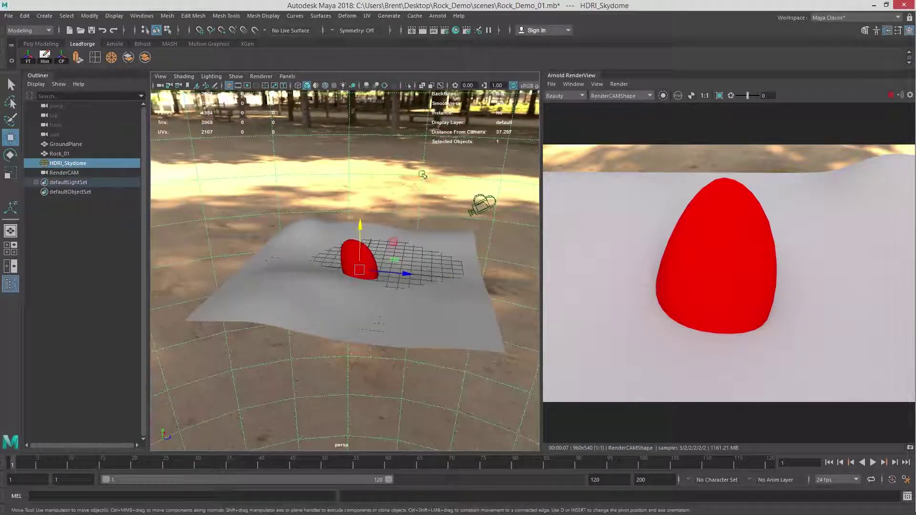
alt+middle_drag(390, 157, 379, 174)
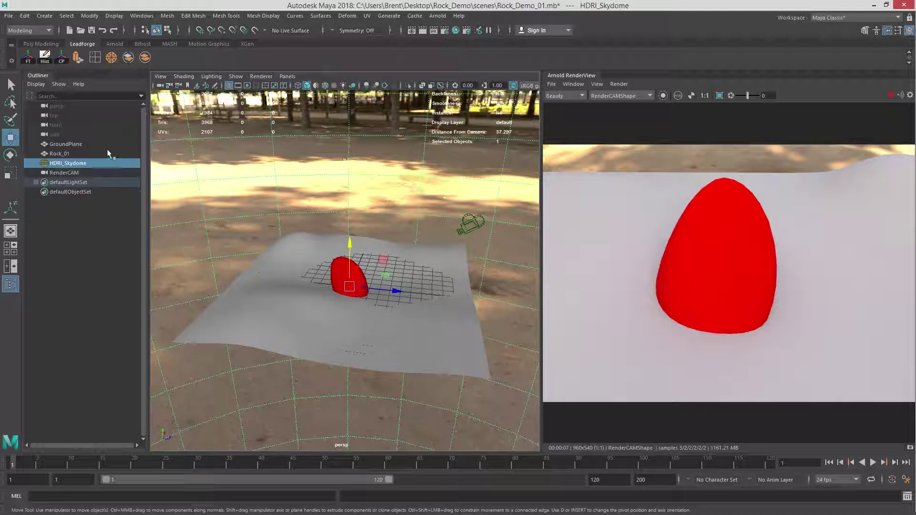
Step: Create a display layer containing HDRI_Skydome and RenderCAM, set it to Reference, and clear the selection
click(85, 171)
click(187, 171)
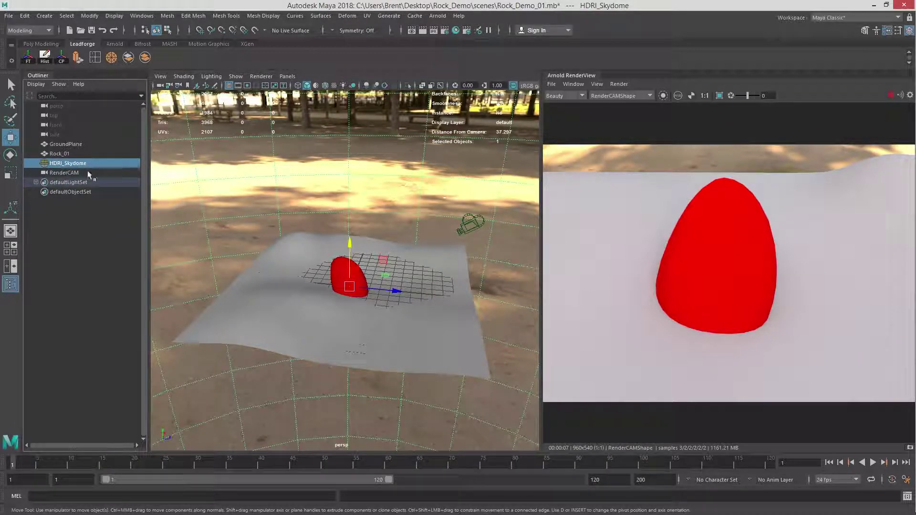
ctrl+click(105, 173)
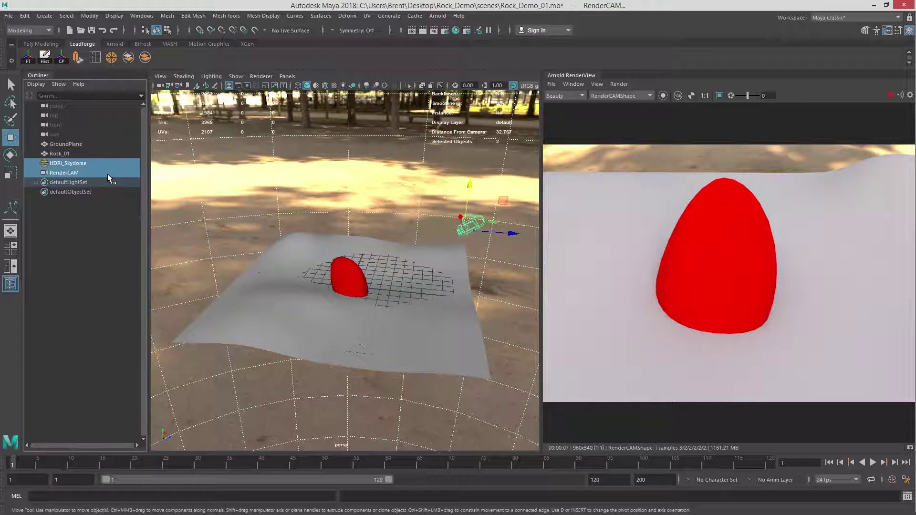
ctrl+click(95, 170)
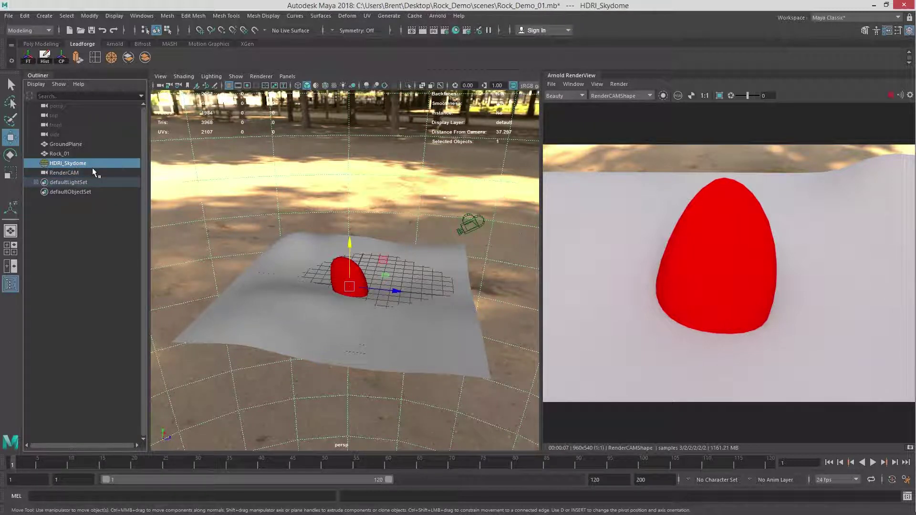
ctrl+click(95, 170)
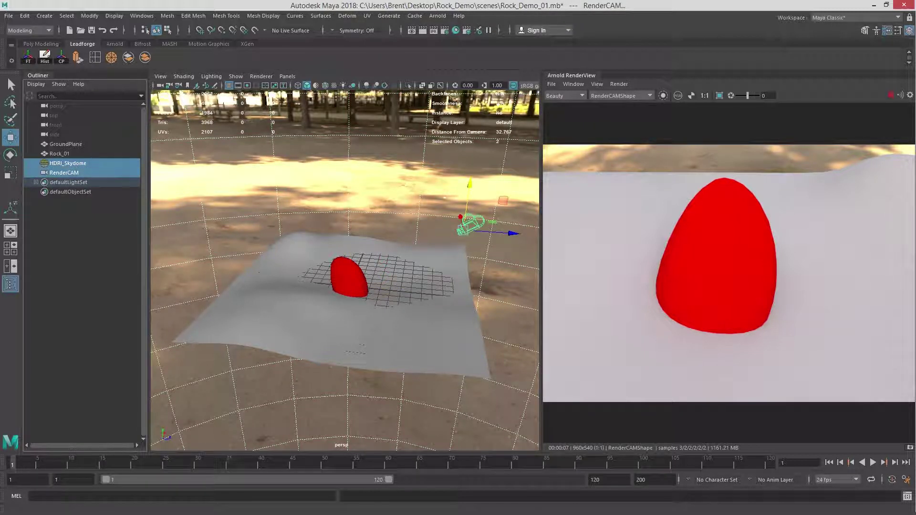
key(ctrl+a)
drag(719, 15, 606, 15)
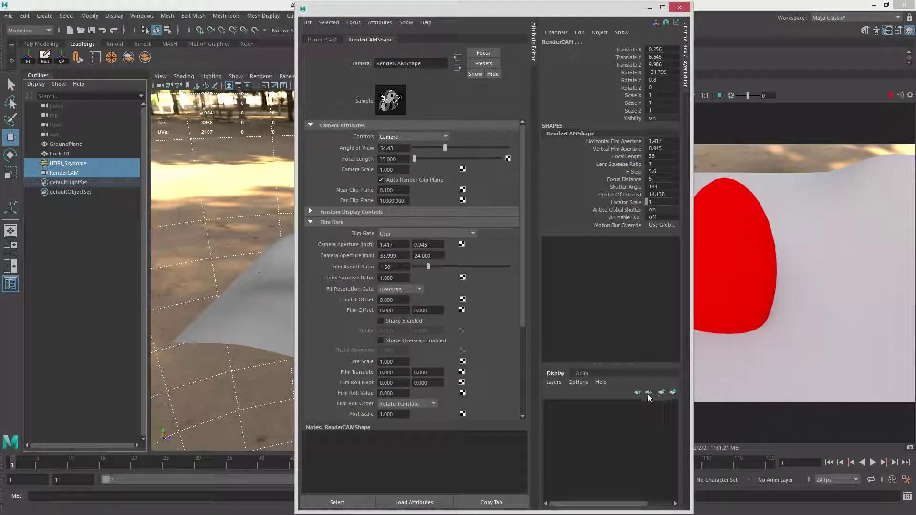
click(672, 392)
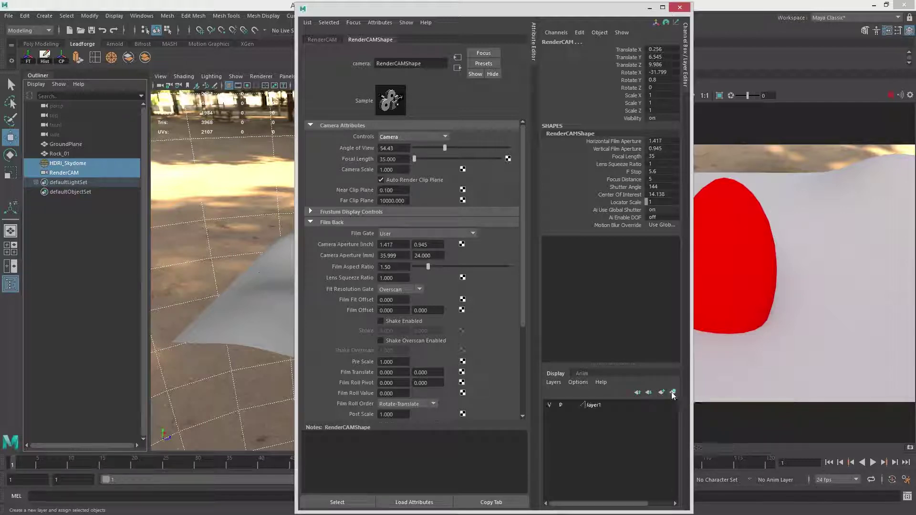
click(571, 405)
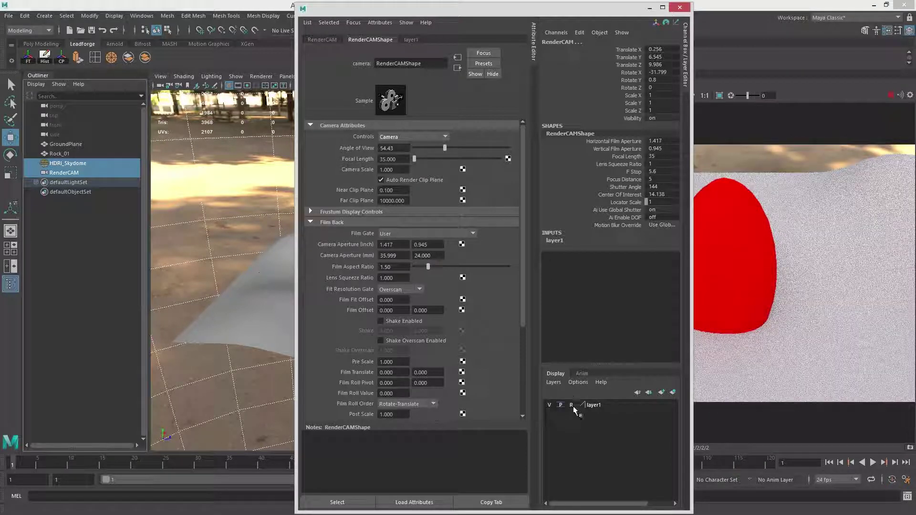
click(245, 258)
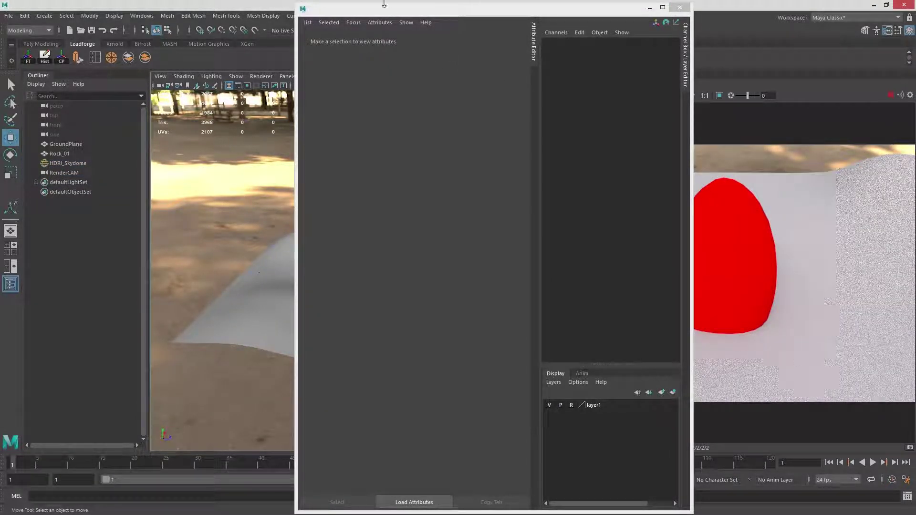
Step: Rename the new display layer Cam_HDRI and set its color to yellow
double_click(594, 408)
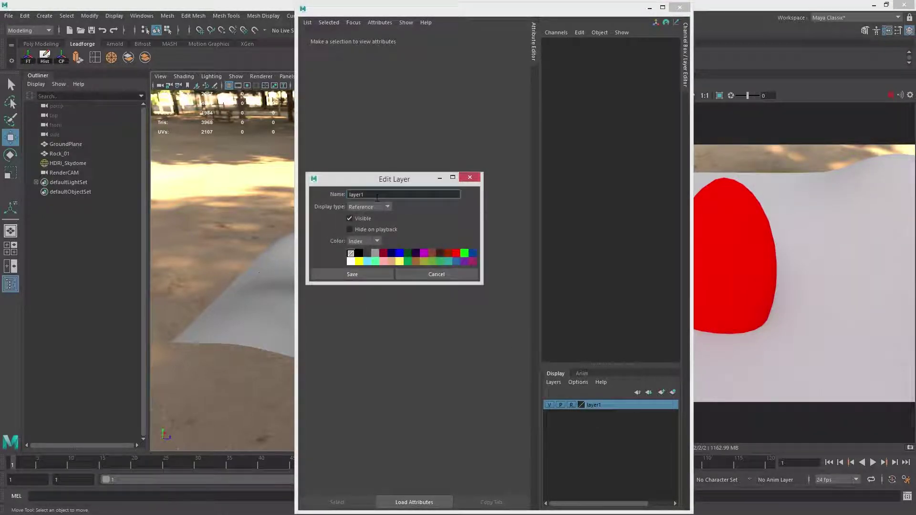
text(Came)
click(364, 273)
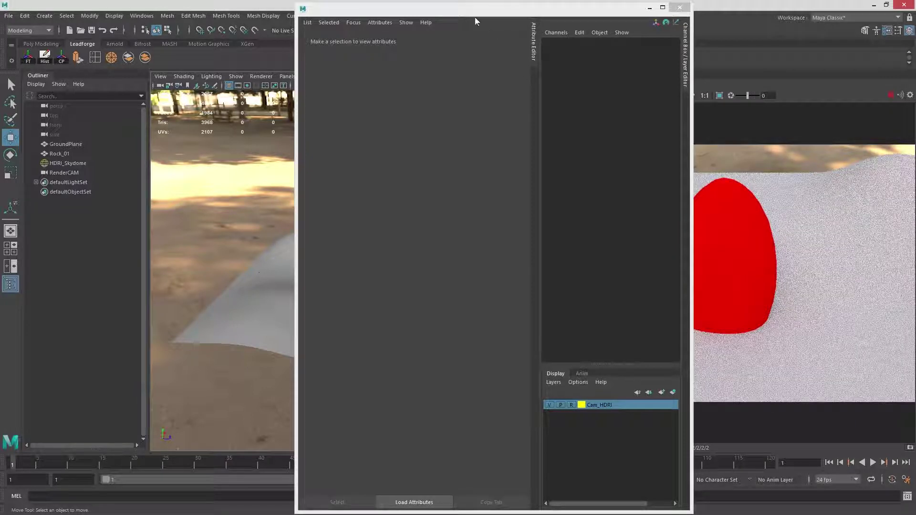
drag(457, 14, 0, 28)
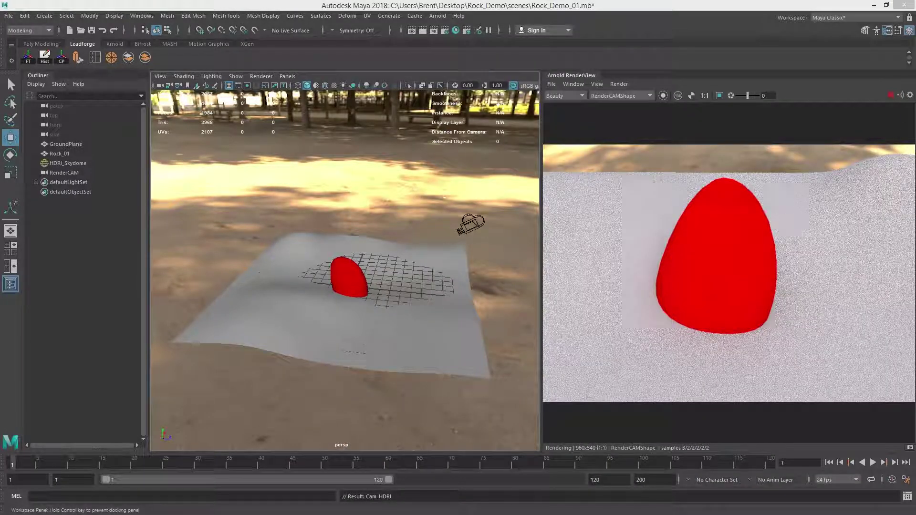
Step: Test single and area selections around the rock and ground plane to check whether the referenced skydome can be picked
drag(322, 191, 382, 307)
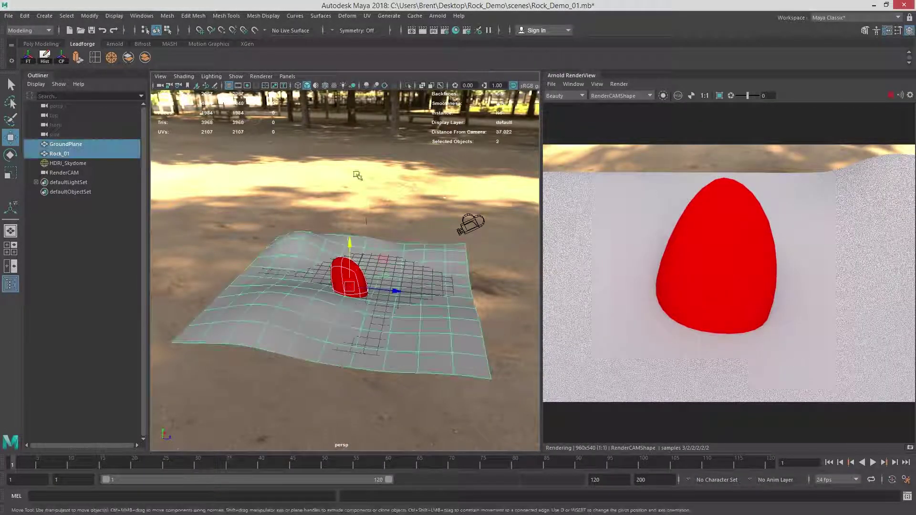
click(387, 189)
click(343, 293)
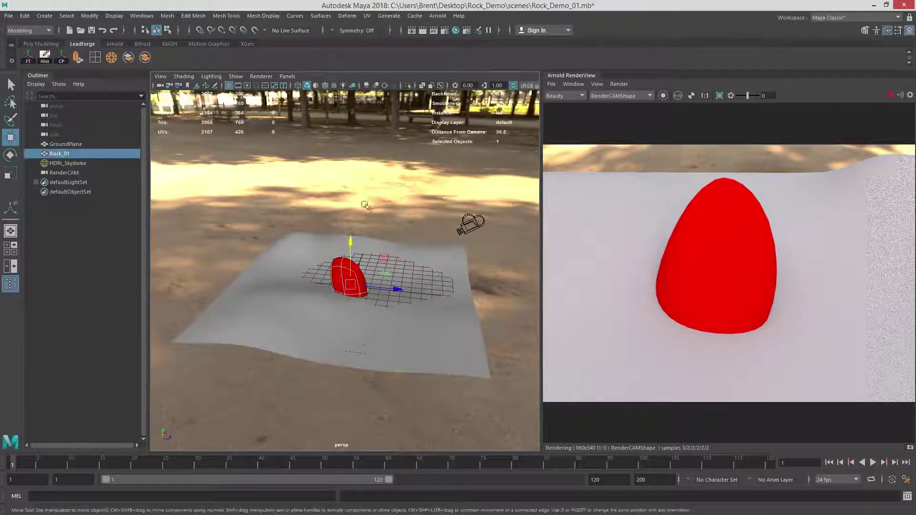
drag(367, 205, 384, 309)
click(389, 310)
drag(339, 204, 367, 306)
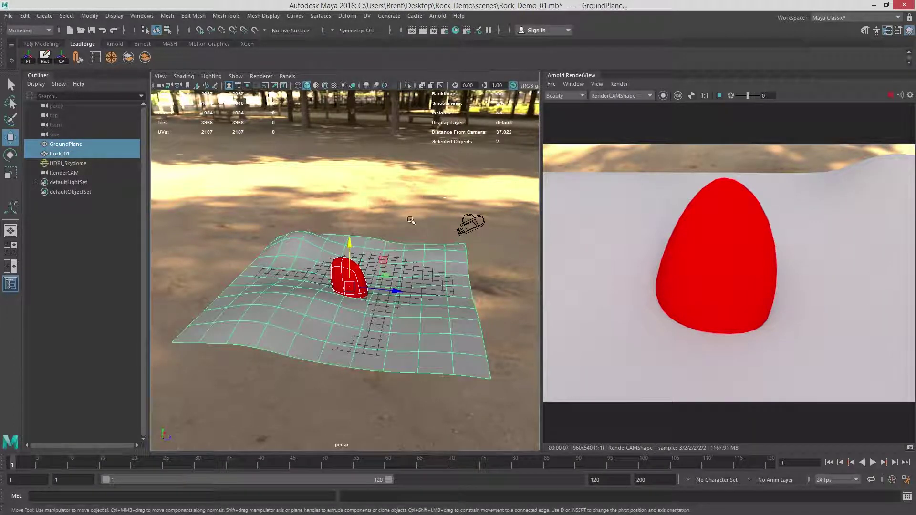
click(441, 217)
drag(448, 197, 479, 299)
click(432, 234)
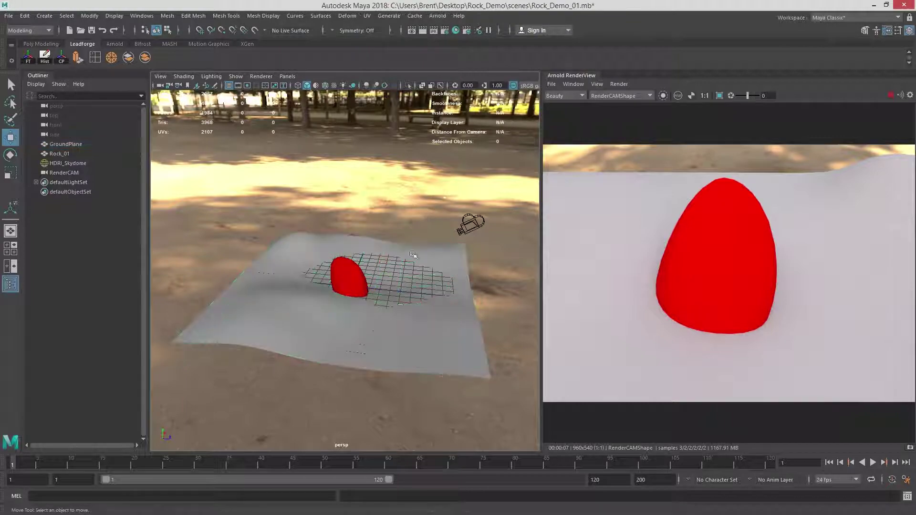
alt+drag(432, 234, 417, 241)
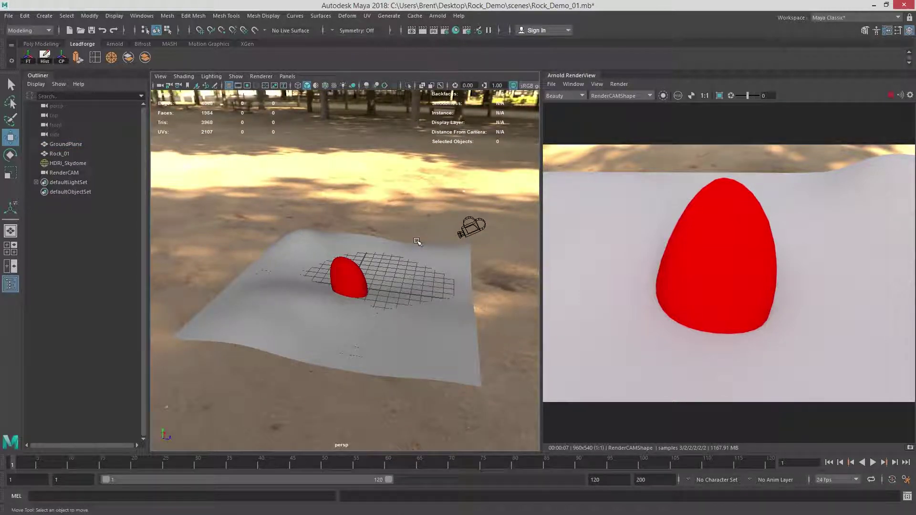
alt+drag(405, 312, 378, 309)
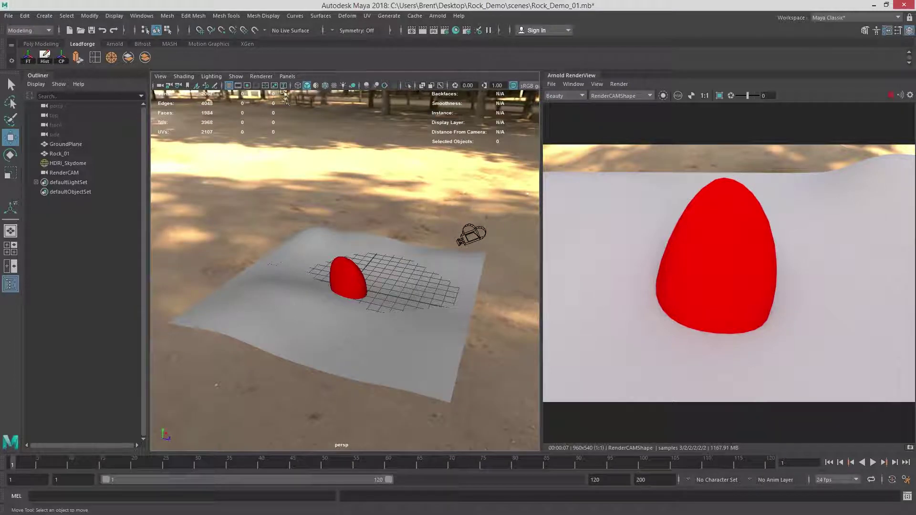
Step: Look through RenderCAM and adjust its distance to the rock
click(287, 77)
mouse_move(310, 86)
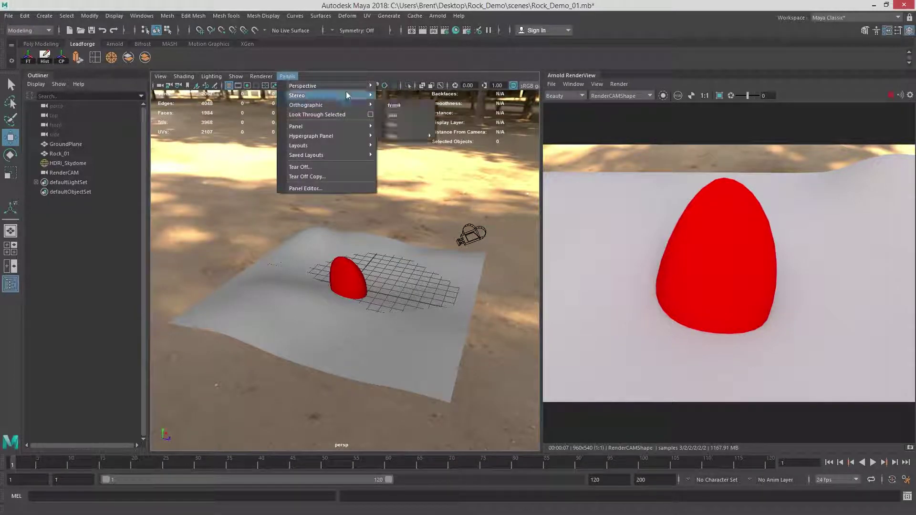
click(432, 87)
scroll(386, 228, down, 5)
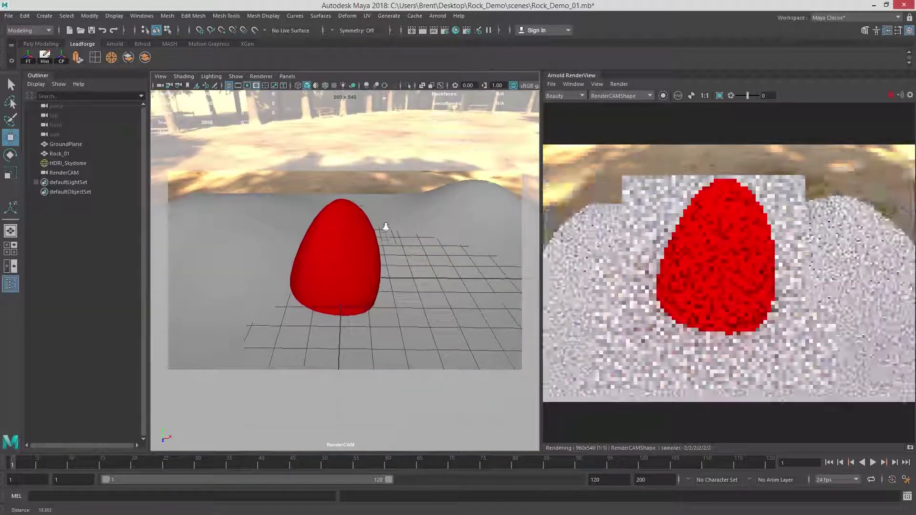
scroll(395, 229, up, 3)
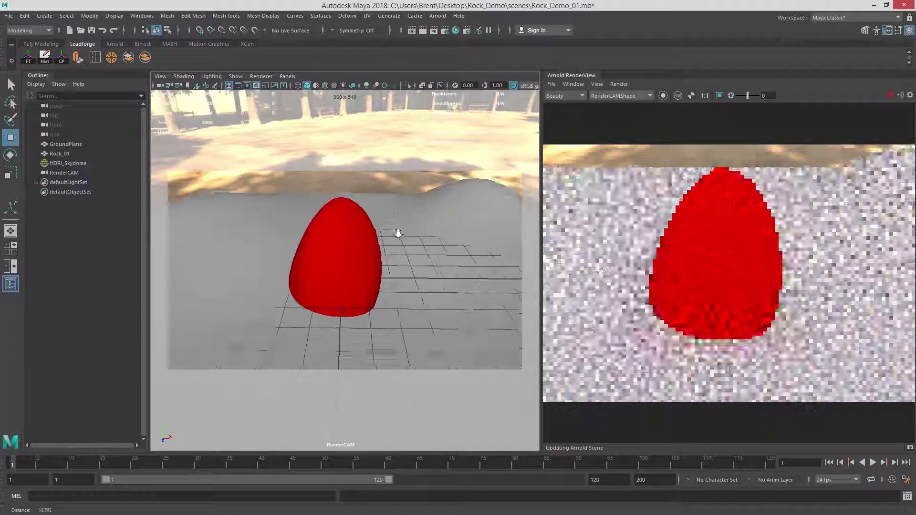
Step: Return the viewport to the persp camera and test selecting around the render camera
click(286, 77)
mouse_move(332, 87)
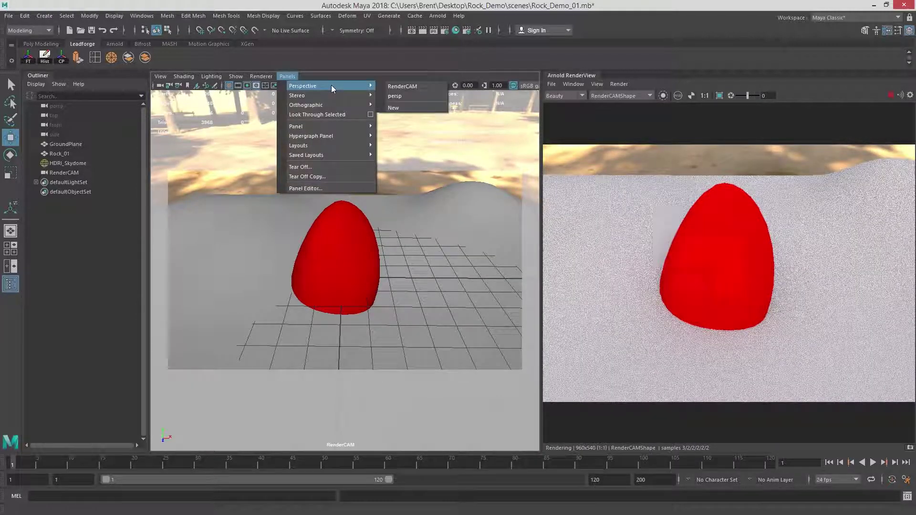
click(405, 94)
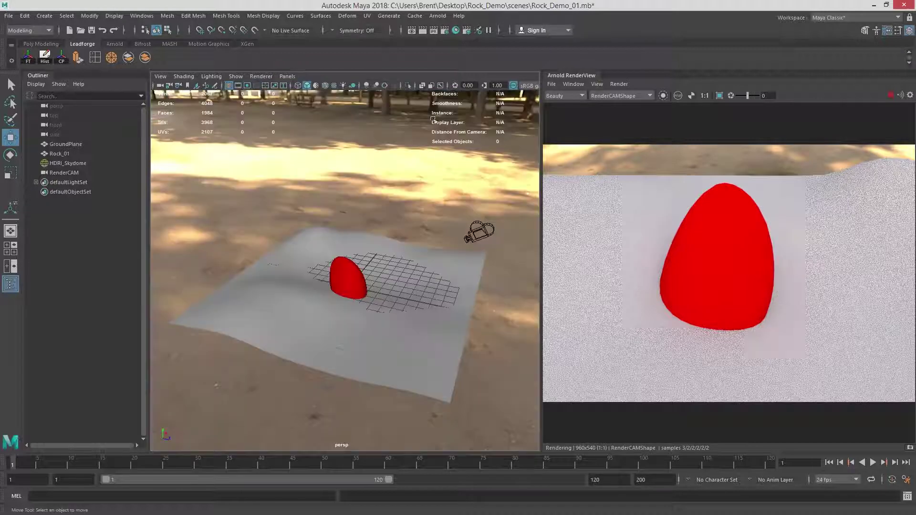
alt+drag(434, 119, 451, 164)
click(465, 279)
click(461, 217)
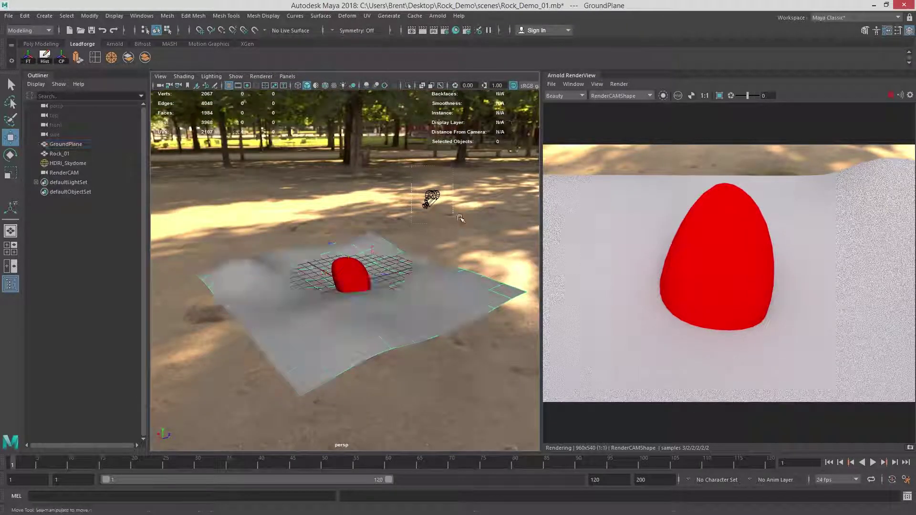
alt+drag(461, 218, 422, 202)
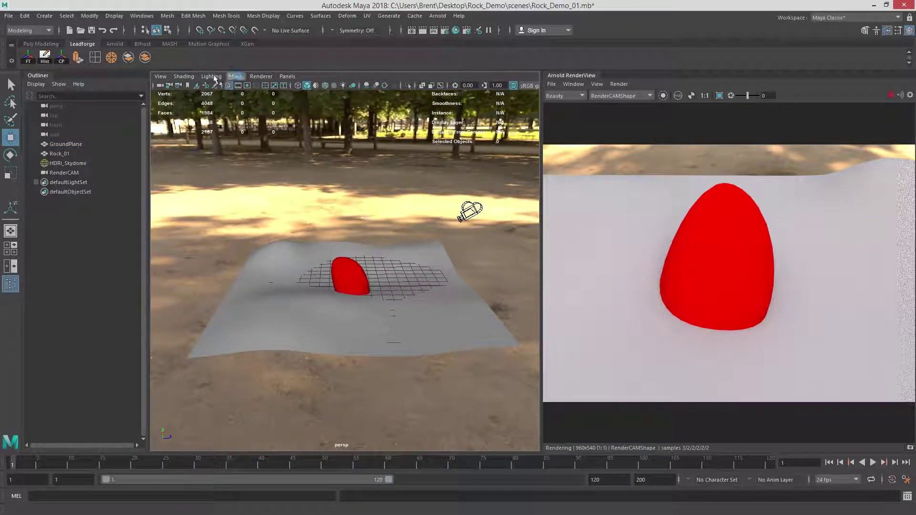
Step: Hide cameras in the perspective viewport and check selection around the ground plane
click(159, 76)
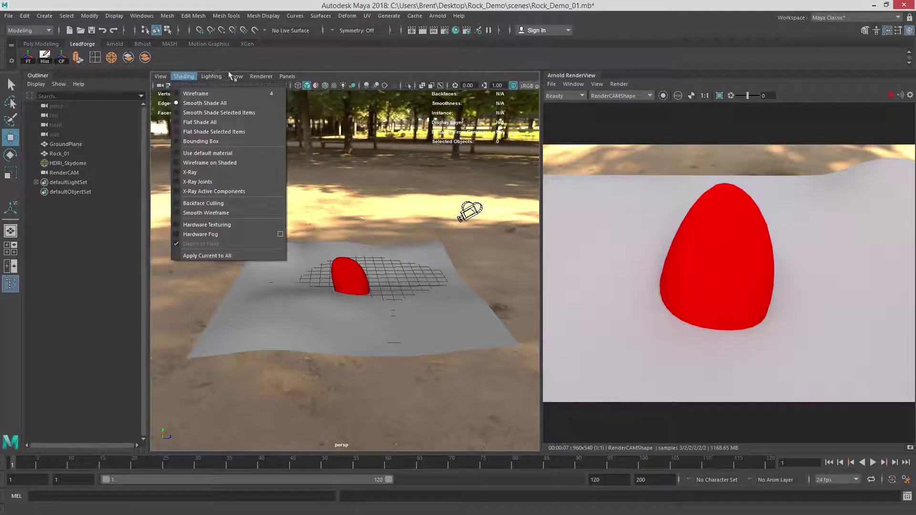
click(237, 77)
click(237, 77)
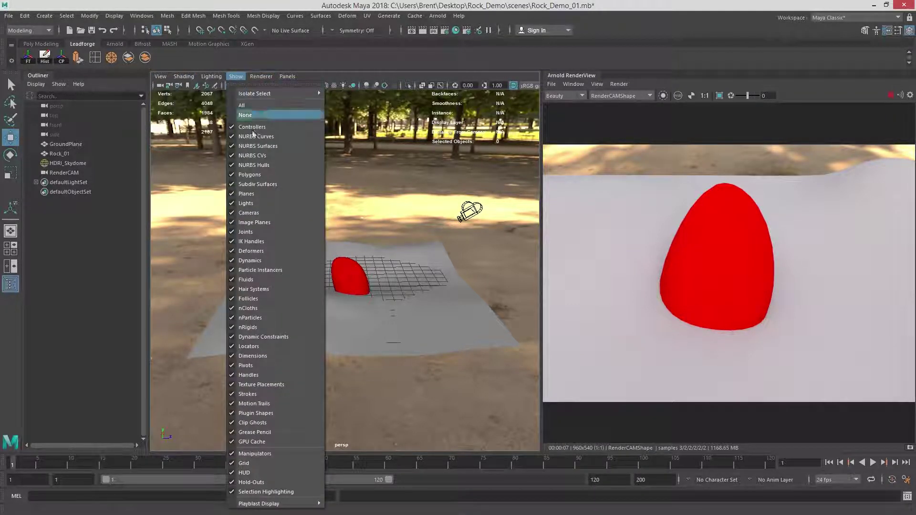
click(248, 214)
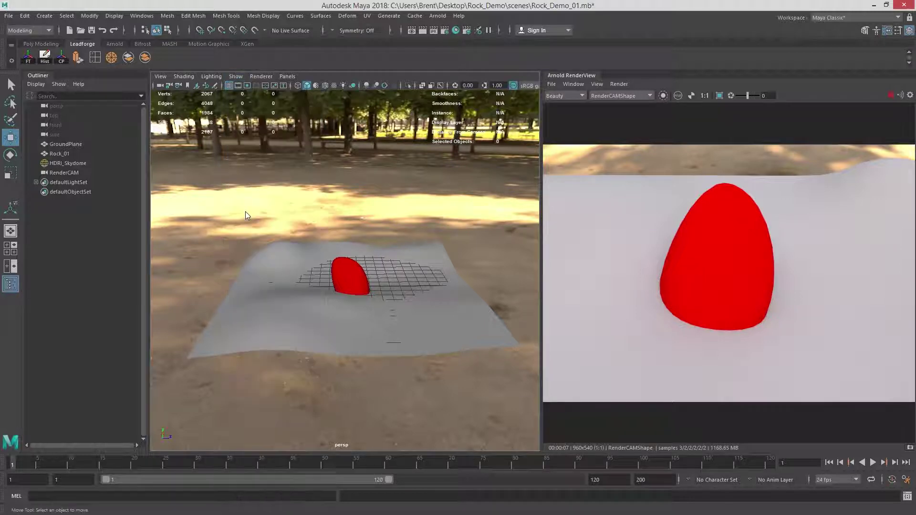
alt+drag(441, 220, 429, 201)
click(462, 269)
click(489, 215)
Step: Turn the display of cameras back on in the perspective viewport
click(236, 76)
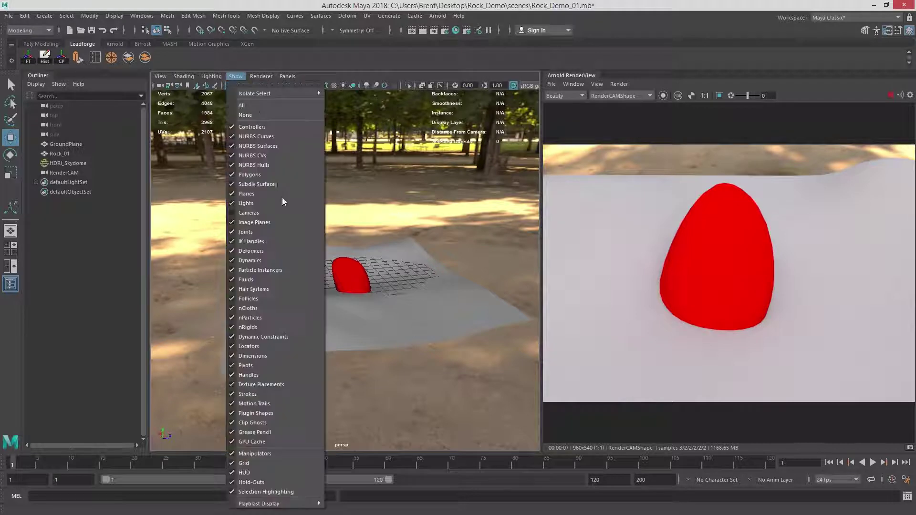
click(265, 213)
alt+drag(265, 213, 240, 189)
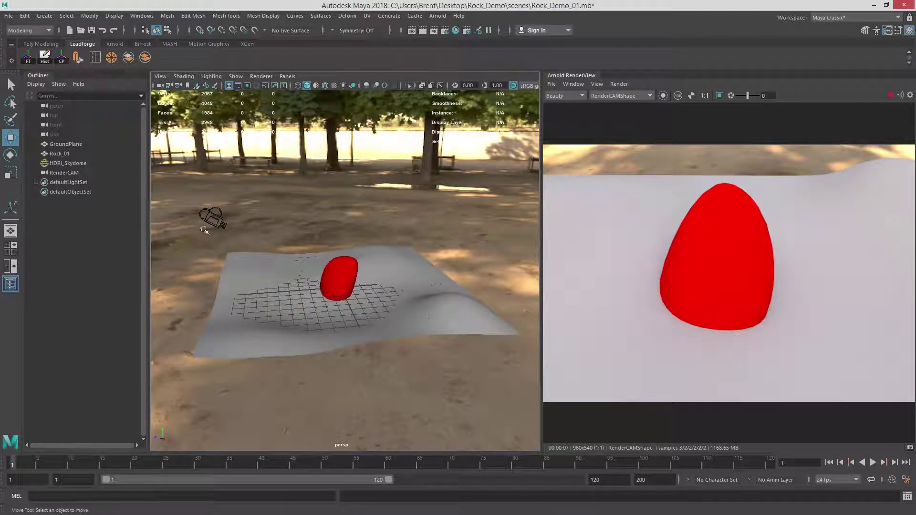
alt+drag(303, 205, 520, 199)
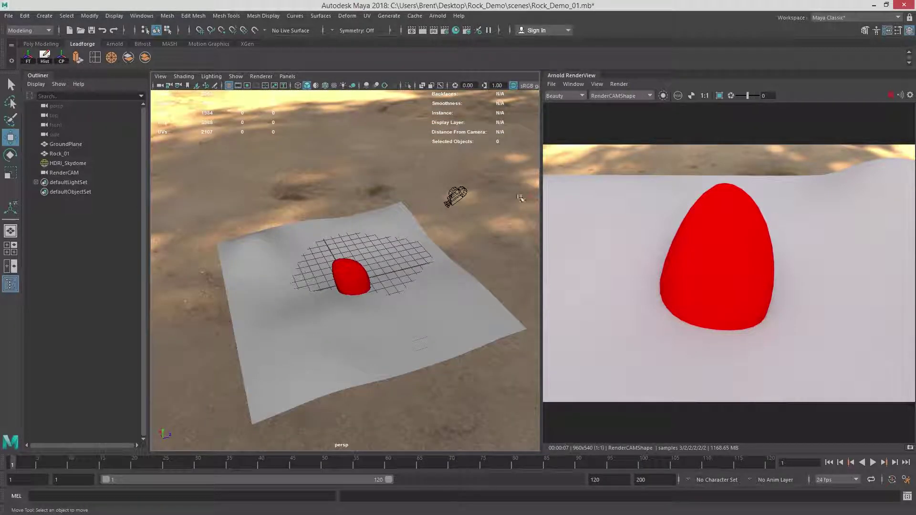
Step: Frame the rock up close in the perspective viewport and select Rock_01
alt+drag(372, 274, 408, 243)
alt+right_drag(372, 258, 429, 267)
alt+middle_drag(386, 267, 394, 251)
alt+drag(394, 250, 370, 245)
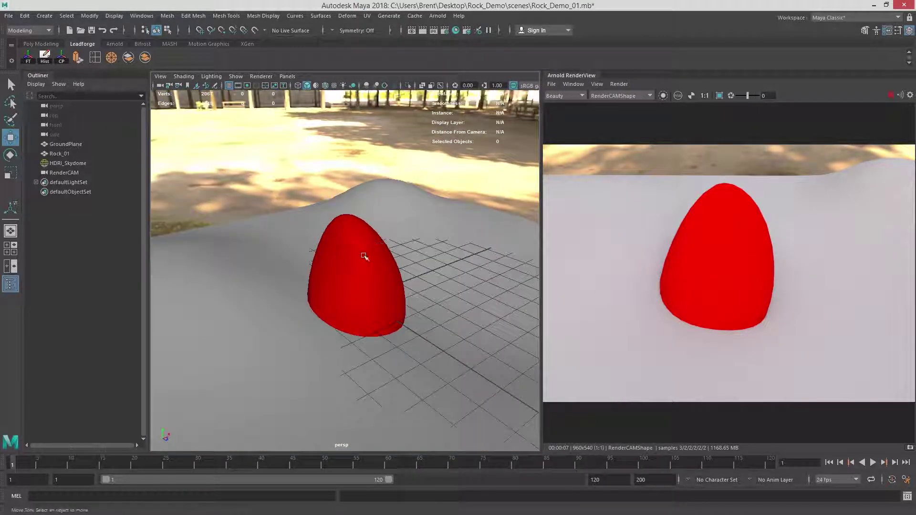
click(321, 260)
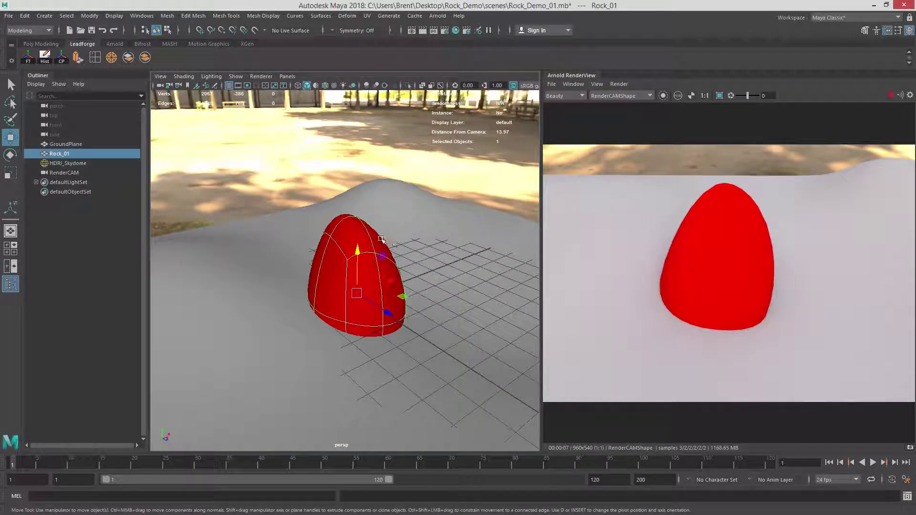
Step: Test selecting and deselecting the rock in the perspective viewport with the Select tool
key(q)
click(386, 186)
click(374, 266)
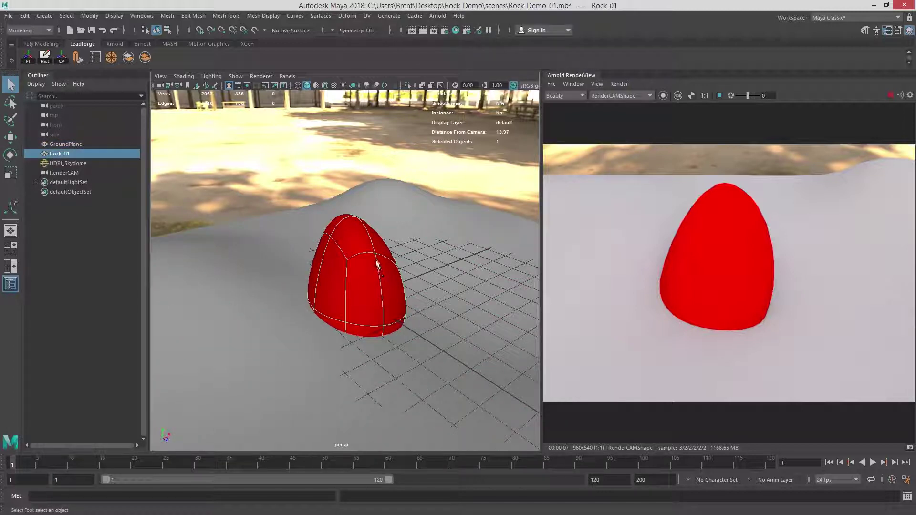
click(296, 147)
Step: Assign a new aiMixShader material to Rock_01, filtering the material list for "aiMix"
click(349, 251)
right_drag(351, 242, 374, 473)
click(407, 125)
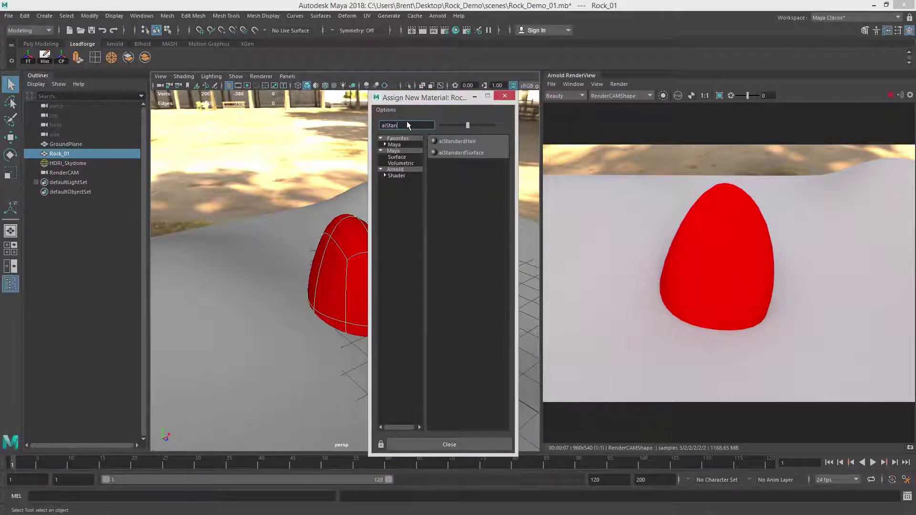
key(BackSpace)
key(BackSpace)
key(BackSpace)
key(BackSpace)
text(Mix)
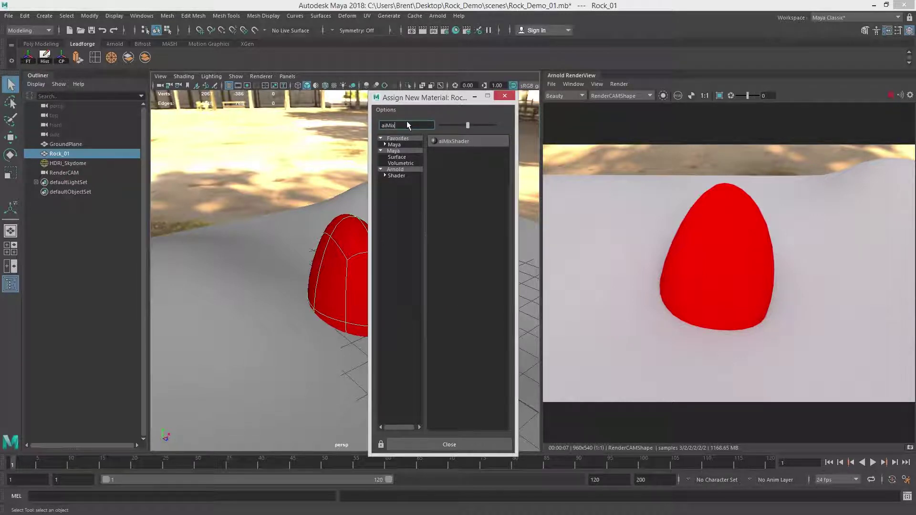
click(463, 140)
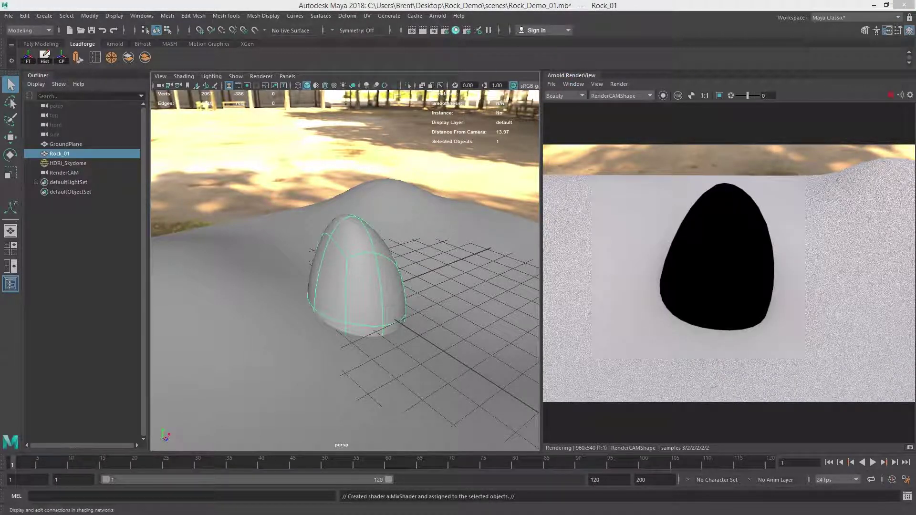
Step: Bring the Hypershade into view and rename its Untitled_1 graph tab to Rock
drag(915, 50, 340, 15)
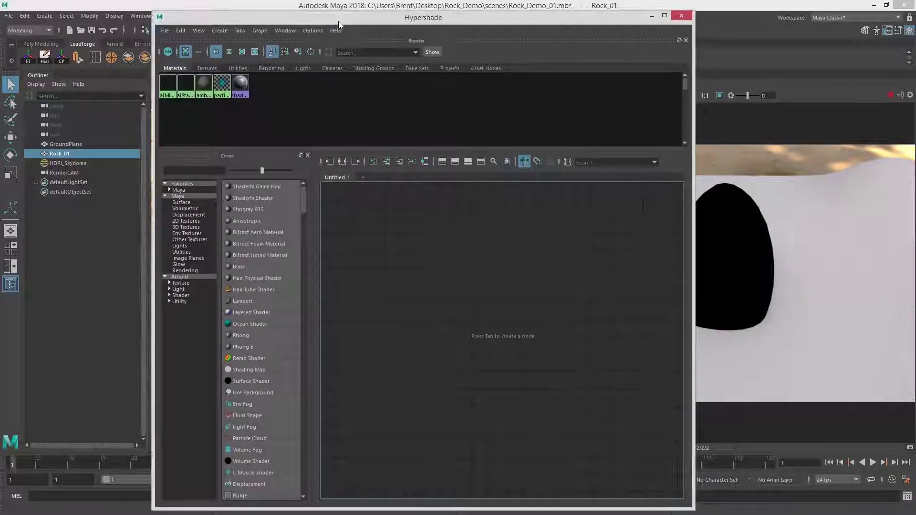
double_click(340, 178)
text(R)
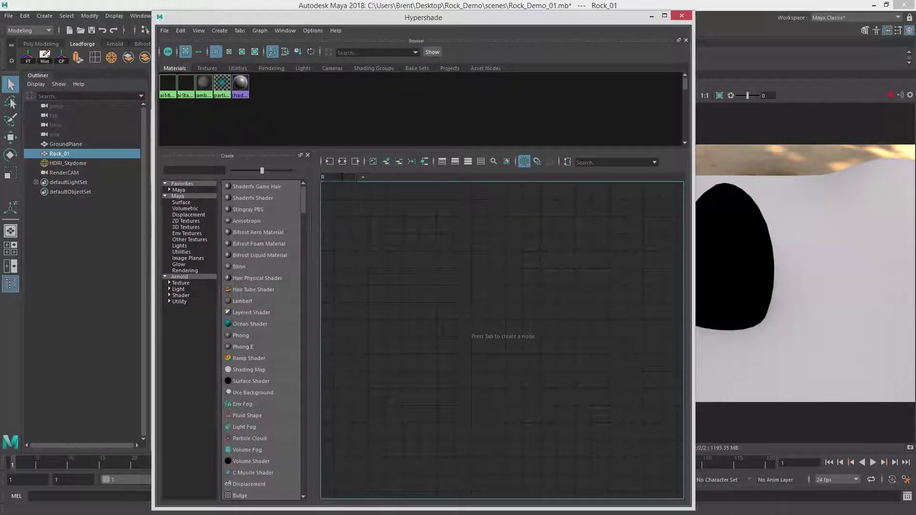
text(ock)
key(Return)
Step: Toggle the grid display in the Hypershade work area off and back on
click(515, 161)
click(516, 161)
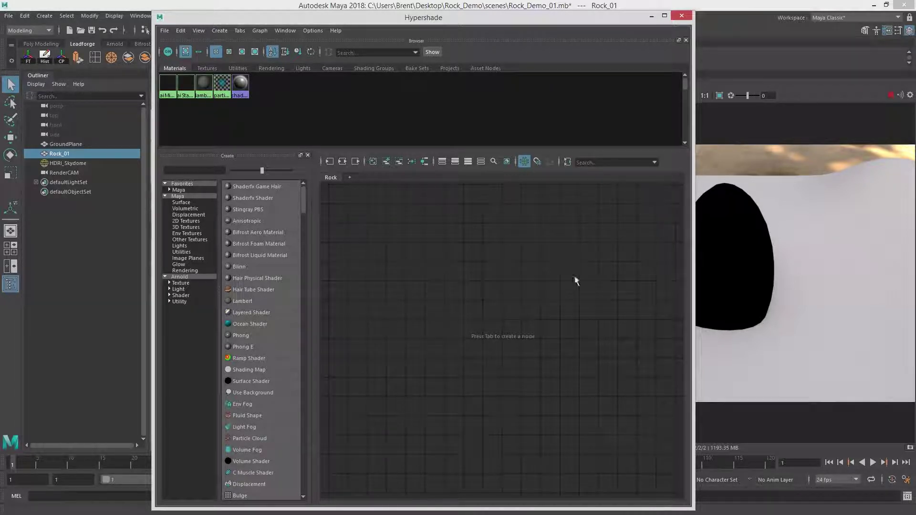
mouse_move(574, 275)
alt+right_down()
mouse_move(459, 276)
mouse_move(567, 290)
alt+right_up()
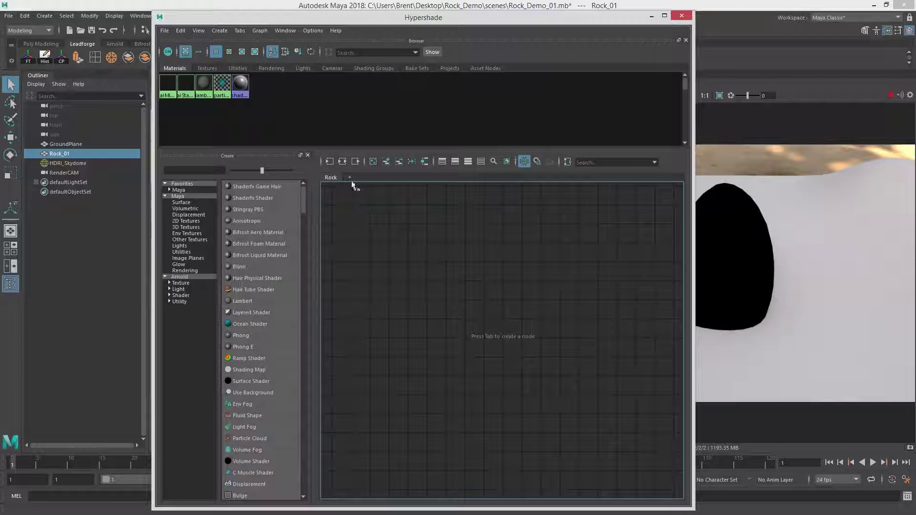
click(524, 164)
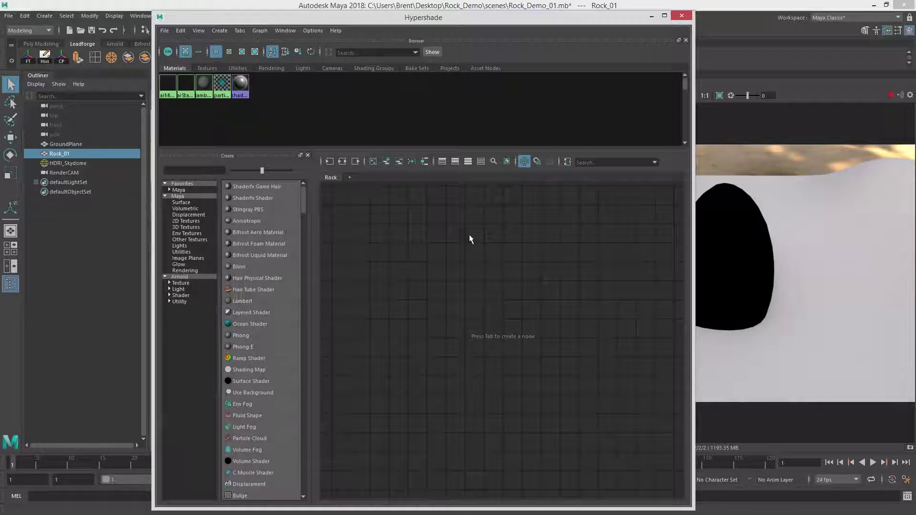
click(524, 162)
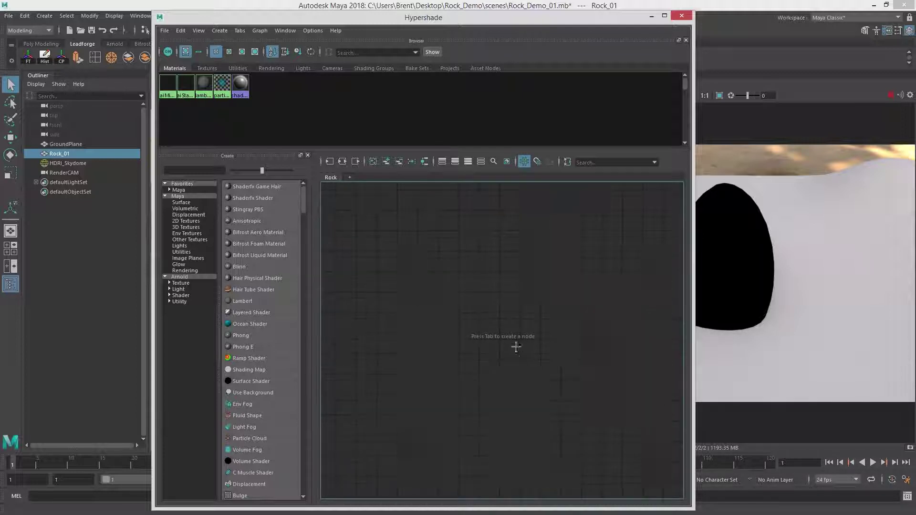
Step: Select aiMixShader1 and arrange the Hypershade and Attribute Editor windows side by side
click(165, 94)
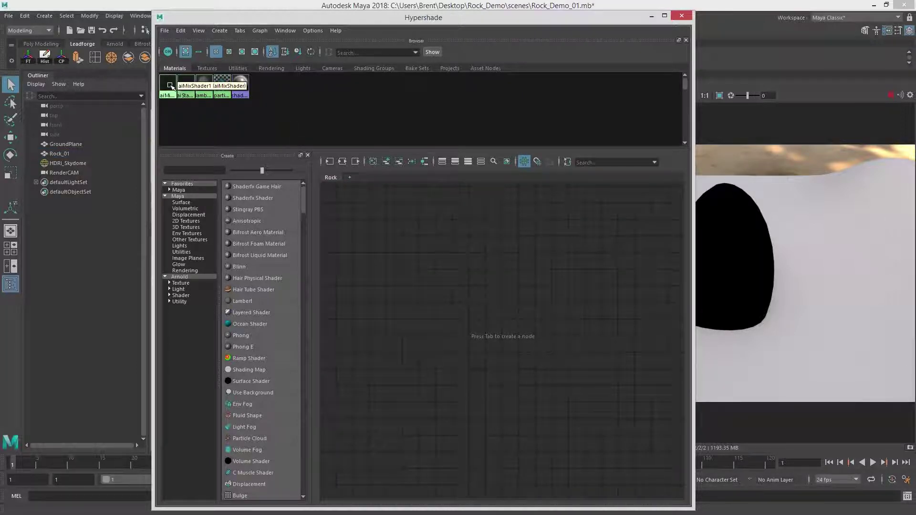
click(171, 87)
drag(262, 15, 318, 19)
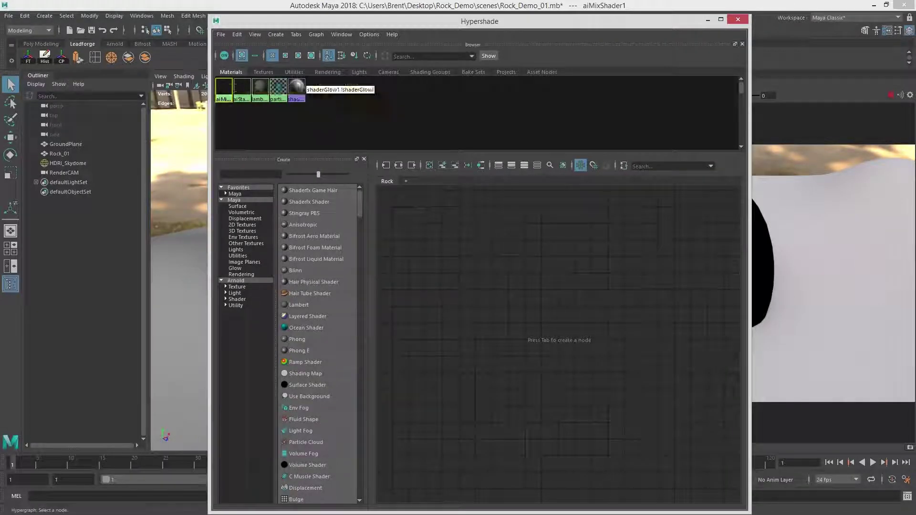
drag(915, 29, 604, 24)
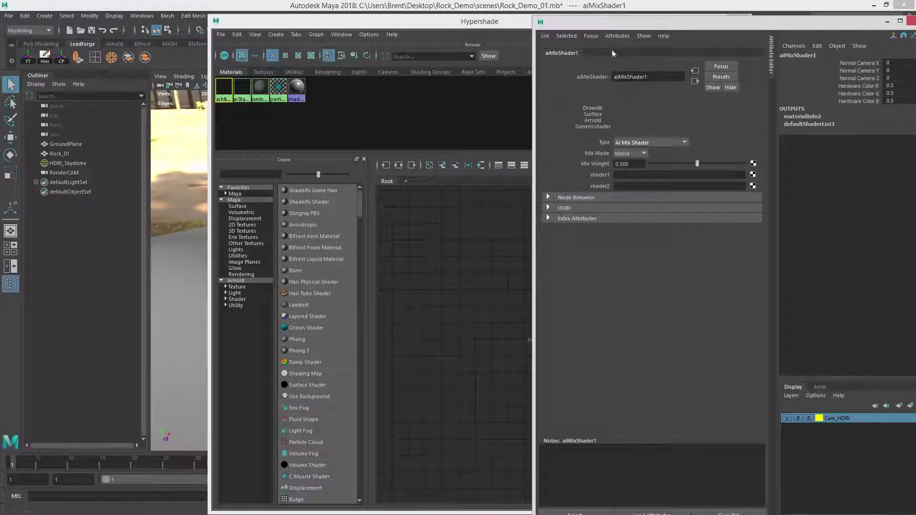
click(225, 90)
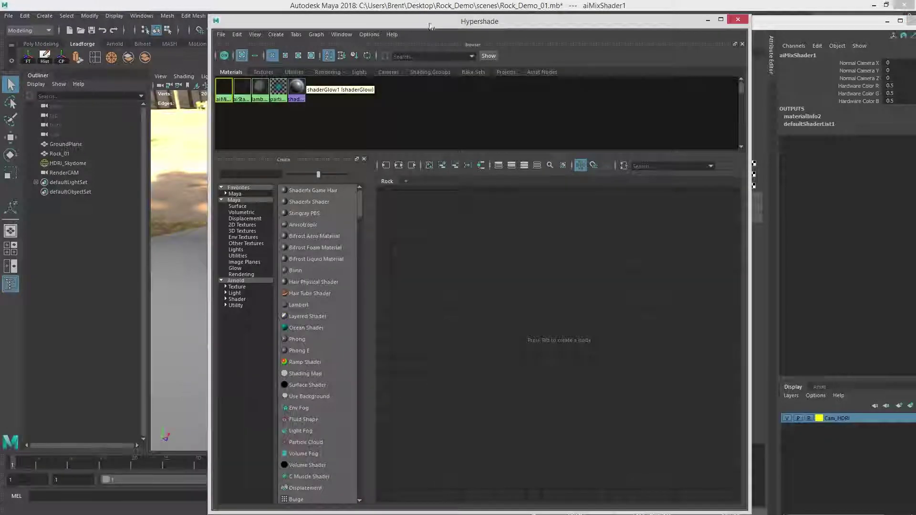
drag(429, 22, 243, 17)
mouse_move(647, 19)
mouse_down()
mouse_move(618, 19)
mouse_move(681, 19)
mouse_move(662, 19)
mouse_up()
Step: Rename the aiMixShader1 material to Rock_Dirt_Mix_MTL
click(88, 109)
click(40, 83)
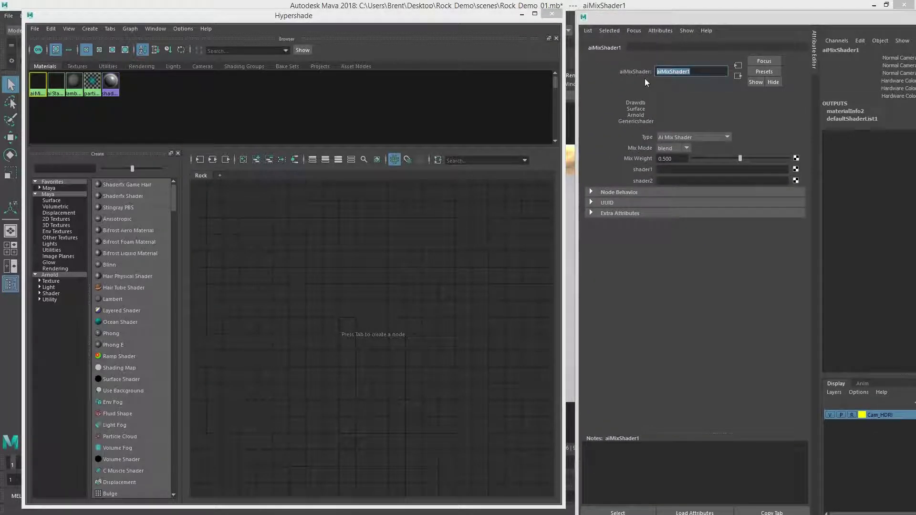
text(Rock_Di)
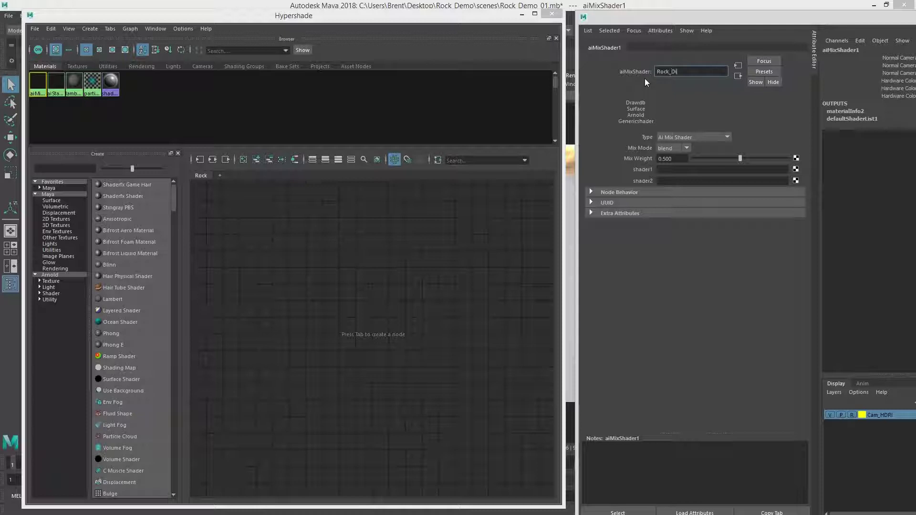
text(rt_Mix_MTL)
key(Return)
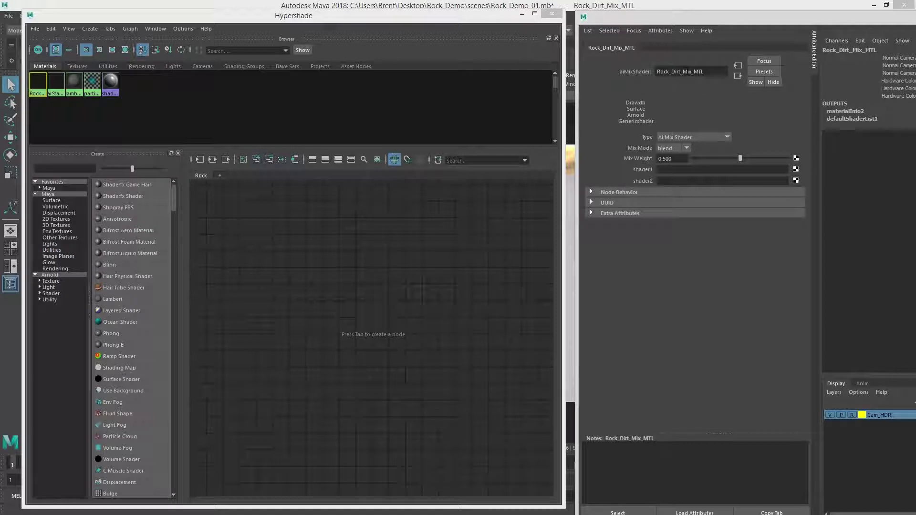
drag(694, 72, 709, 71)
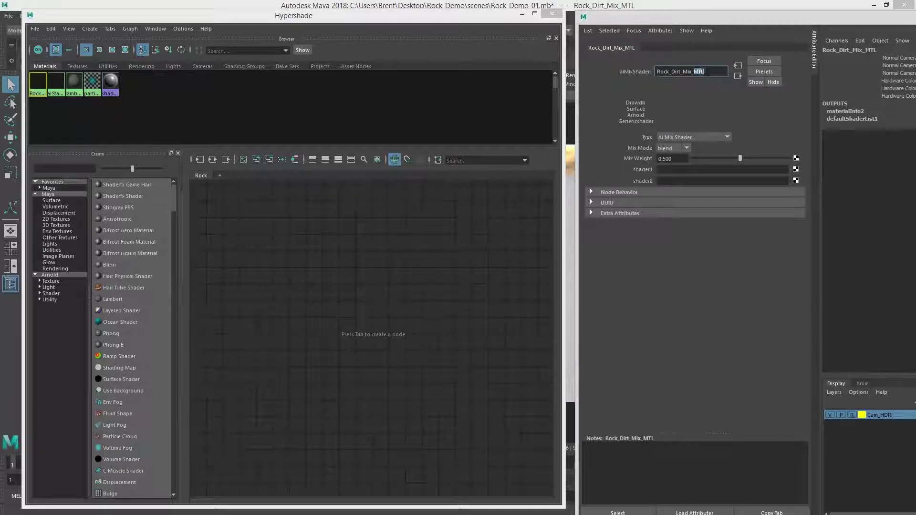
click(710, 72)
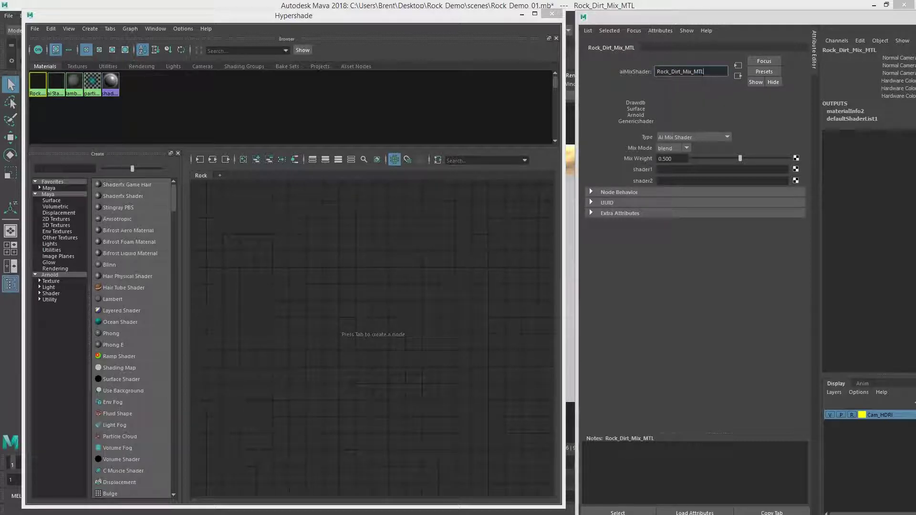
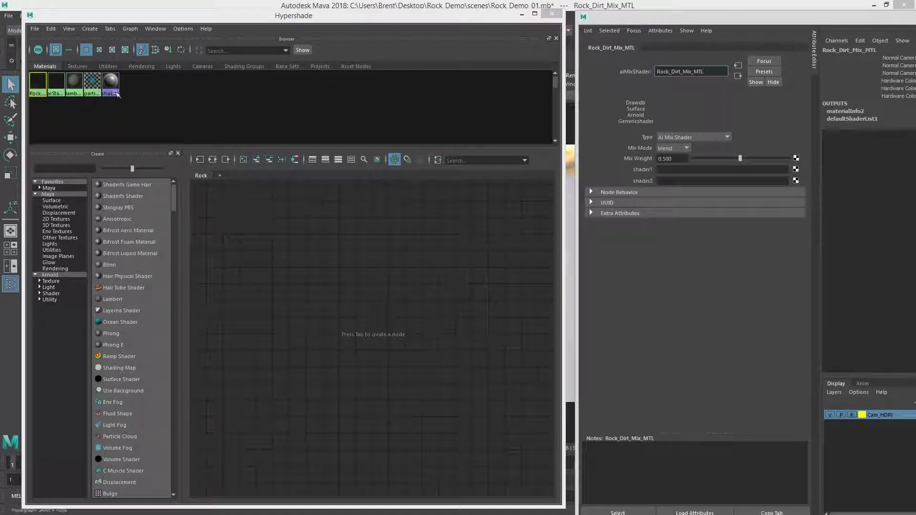
Step: Rename the red aiStandardSurface1 material to Rock_MTL
click(55, 86)
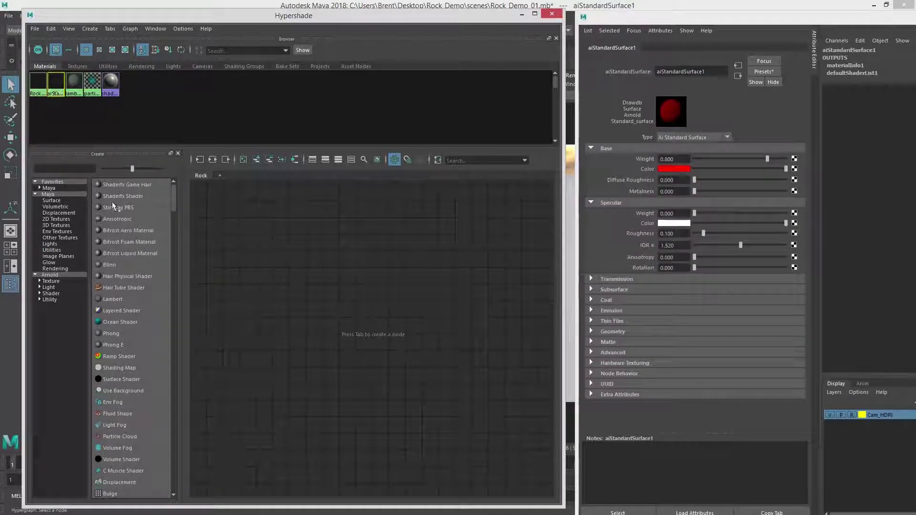
drag(711, 71, 591, 72)
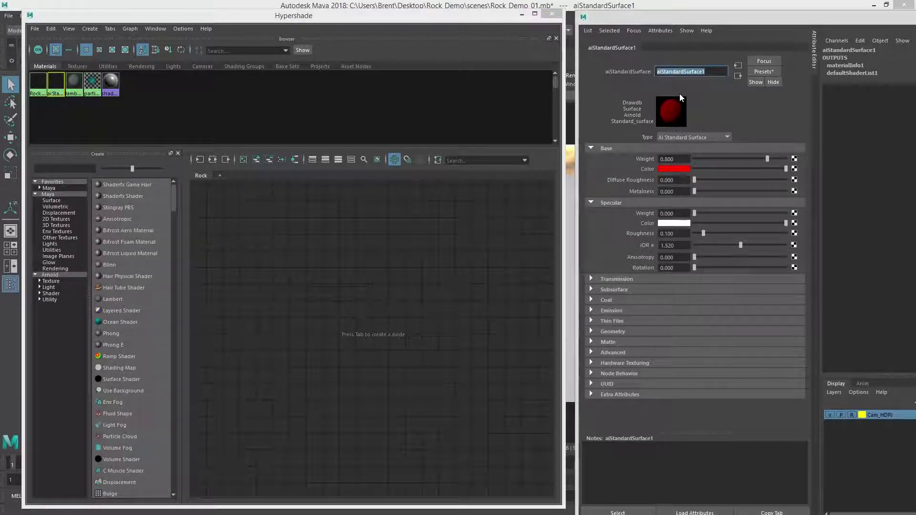
text(Rock_)
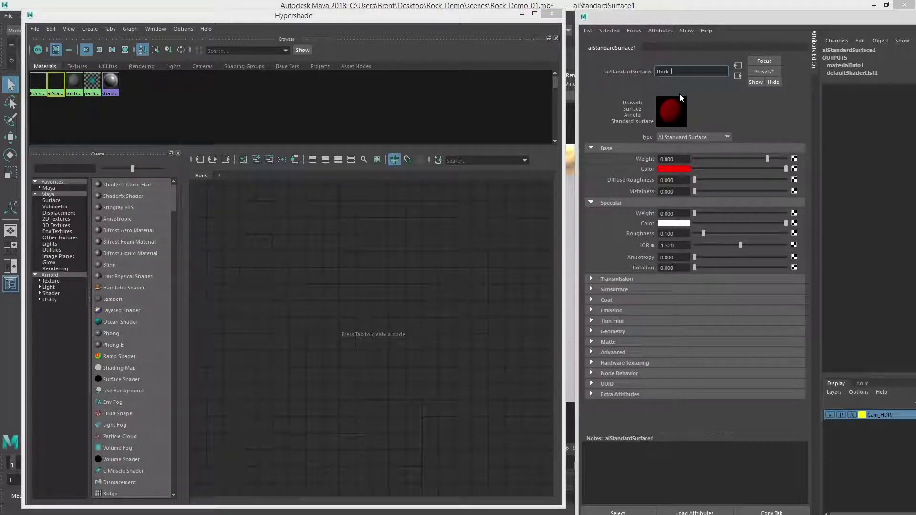
text(MTL)
key(Return)
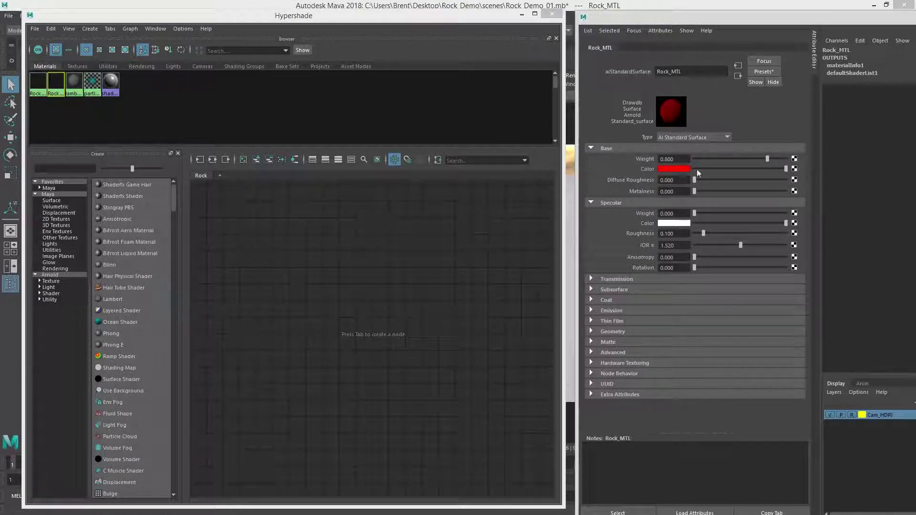
click(350, 234)
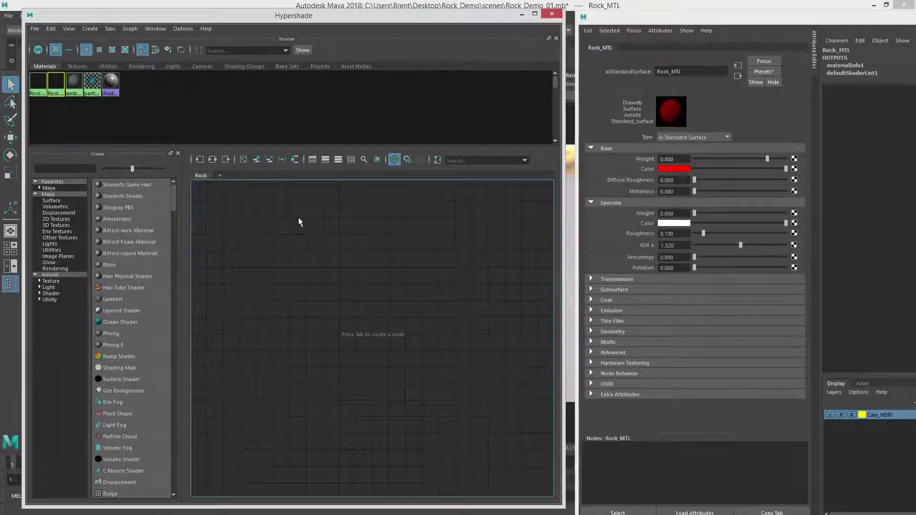
key(Tab)
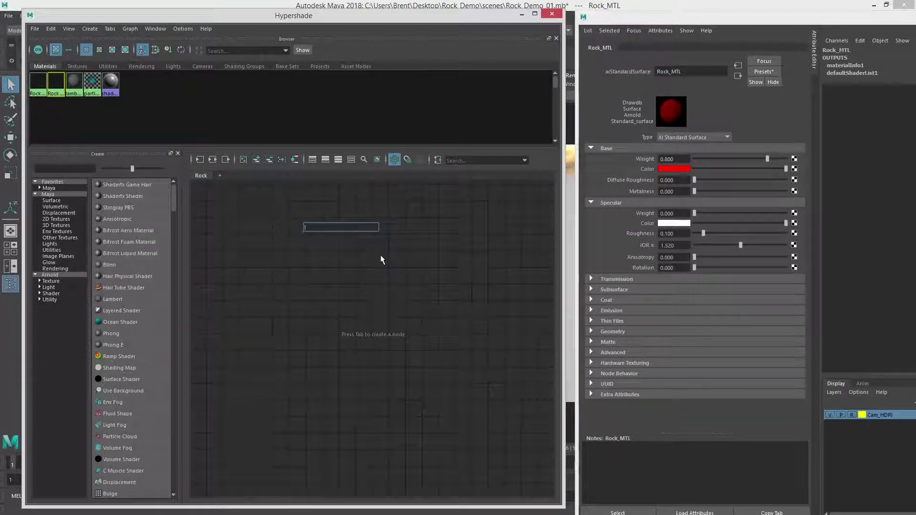
click(354, 285)
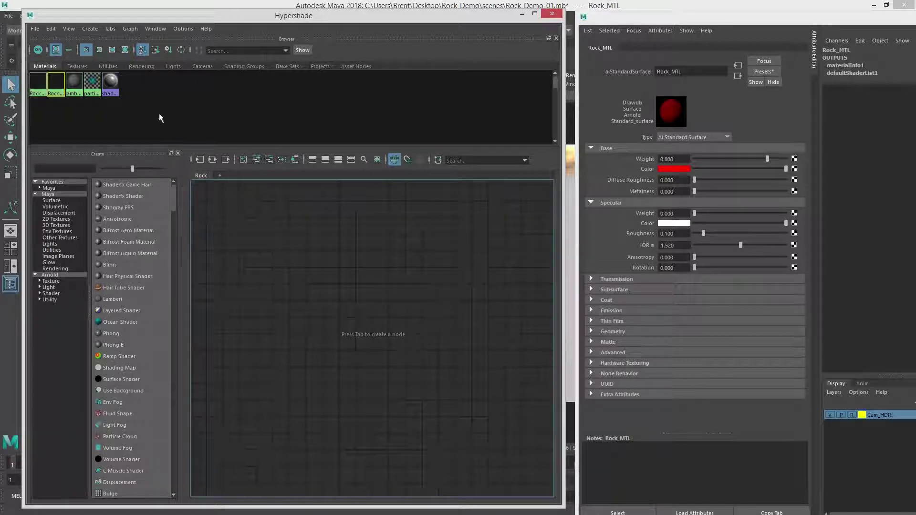
Step: Graph the network of Rock_Dirt_Mix_MTL in the Rock tab and reposition its nodes to leave room for inputs
click(38, 84)
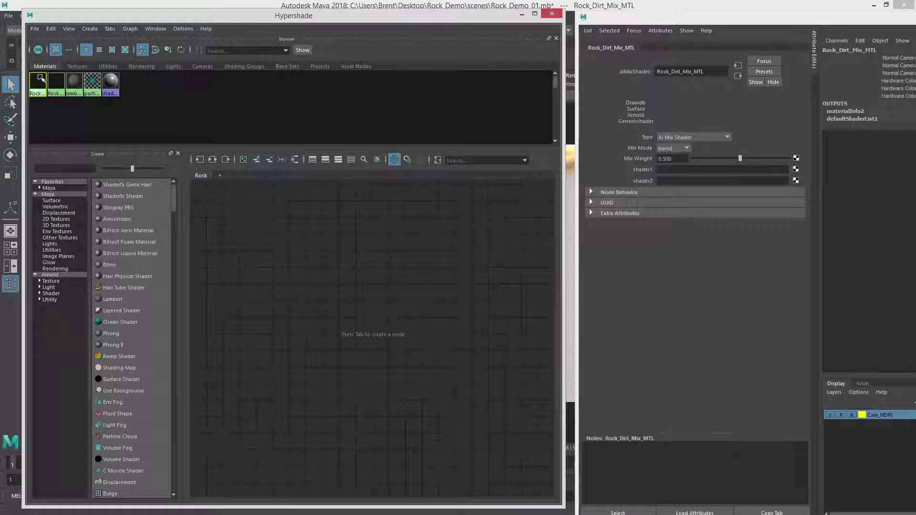
right_click(42, 86)
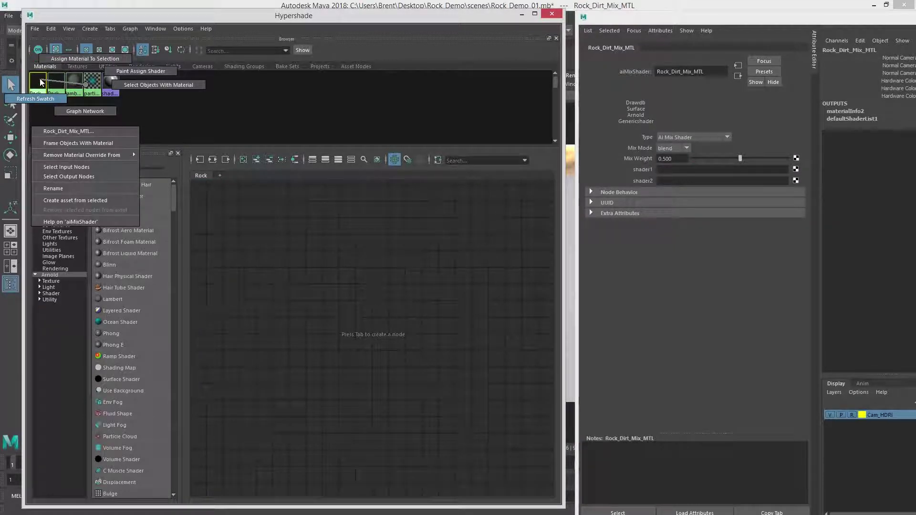
click(85, 111)
click(370, 253)
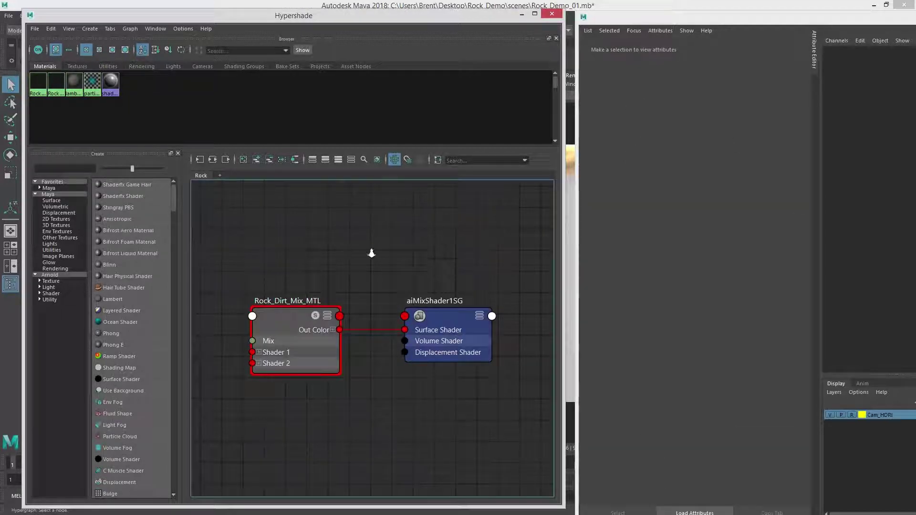
scroll(337, 244, down, 3)
scroll(458, 251, up, 2)
alt+middle_drag(457, 248, 412, 229)
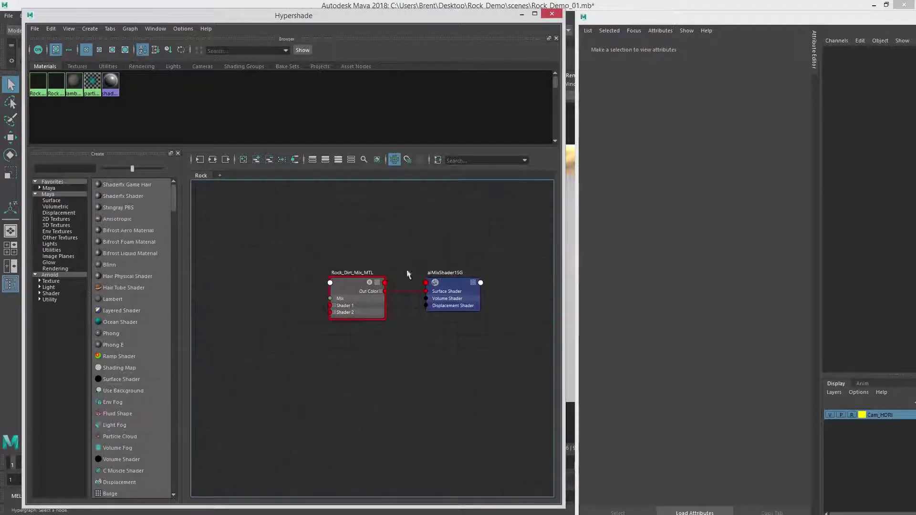
drag(407, 270, 460, 310)
drag(359, 280, 393, 284)
click(387, 248)
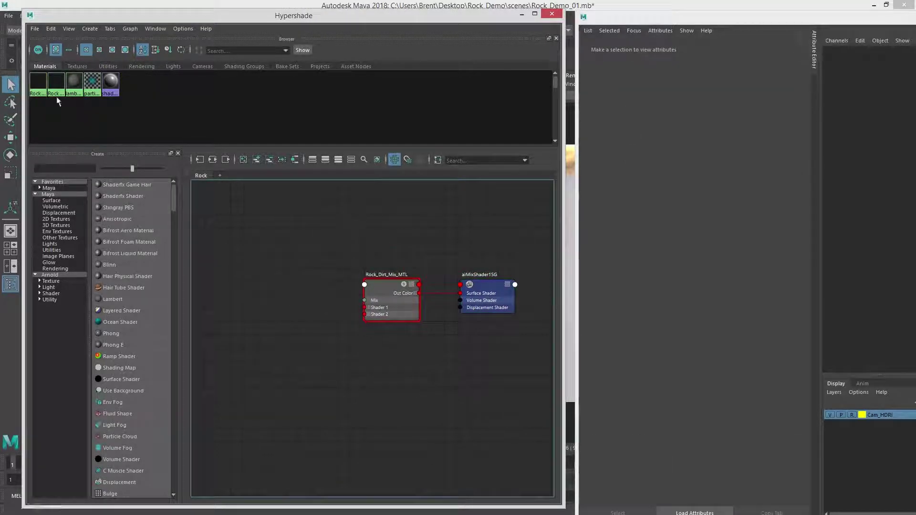
Step: Add Rock_MTL to the graph and connect its Out Color to Shader 1 of Rock_Dirt_Mix_MTL
click(56, 87)
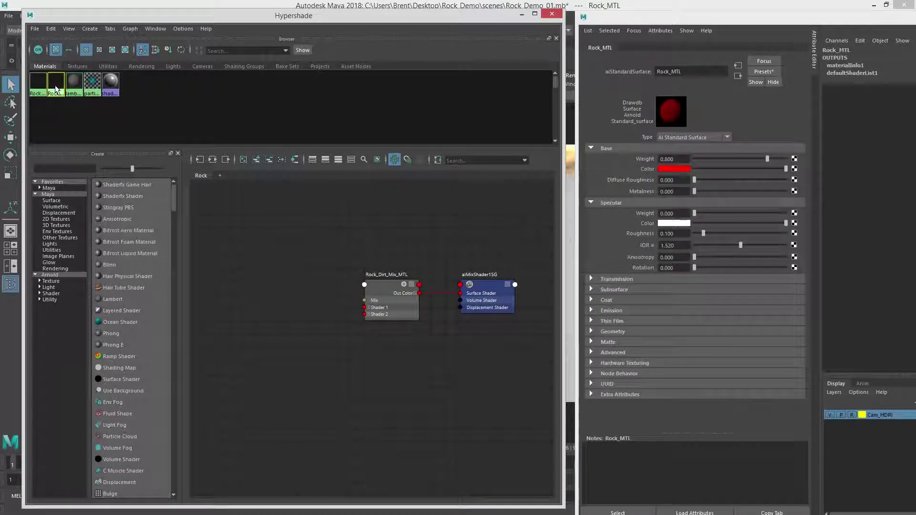
click(255, 160)
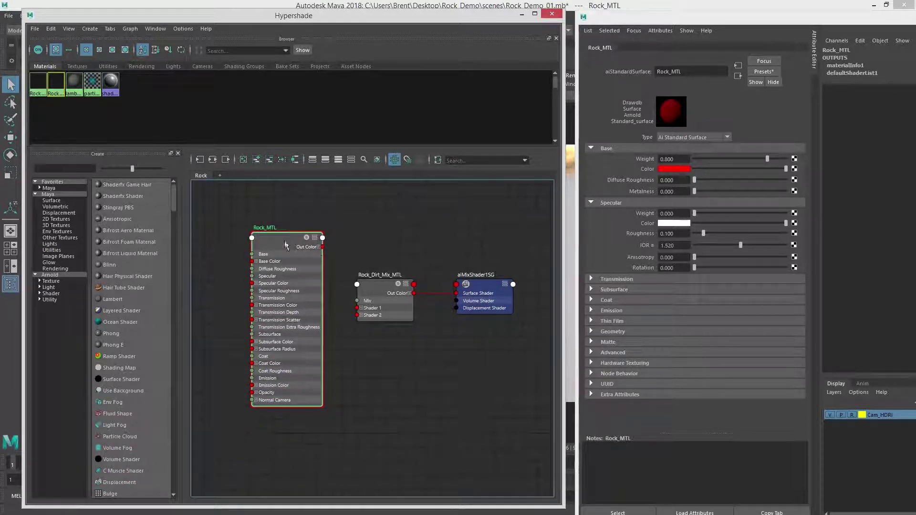
drag(298, 227, 359, 309)
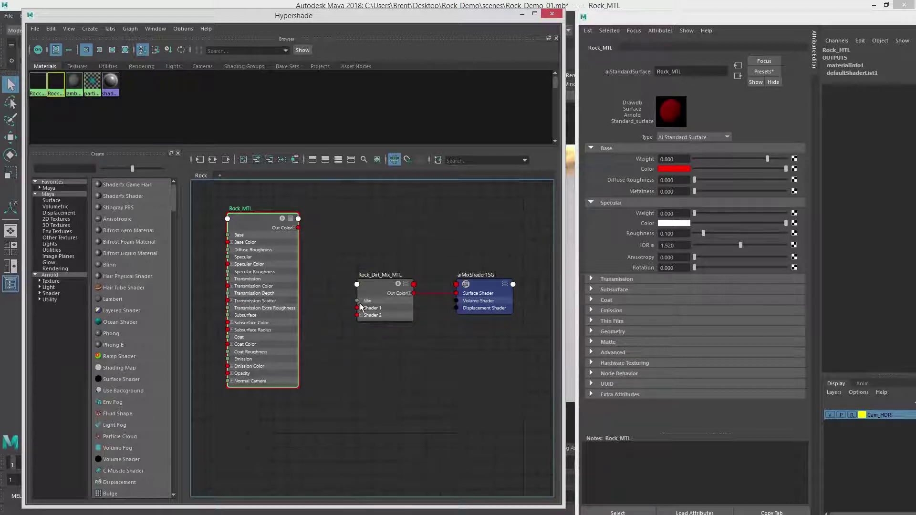
Step: Move the Hypershade and Attribute Editor windows off the Arnold RenderView and refresh the render of the rock
drag(359, 21, 915, 91)
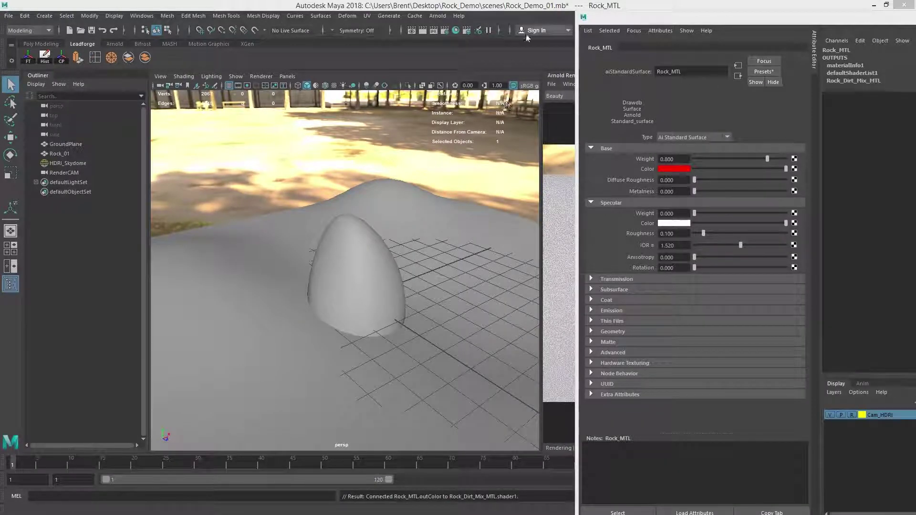
drag(661, 18, 915, 22)
drag(915, 56, 136, 42)
click(900, 95)
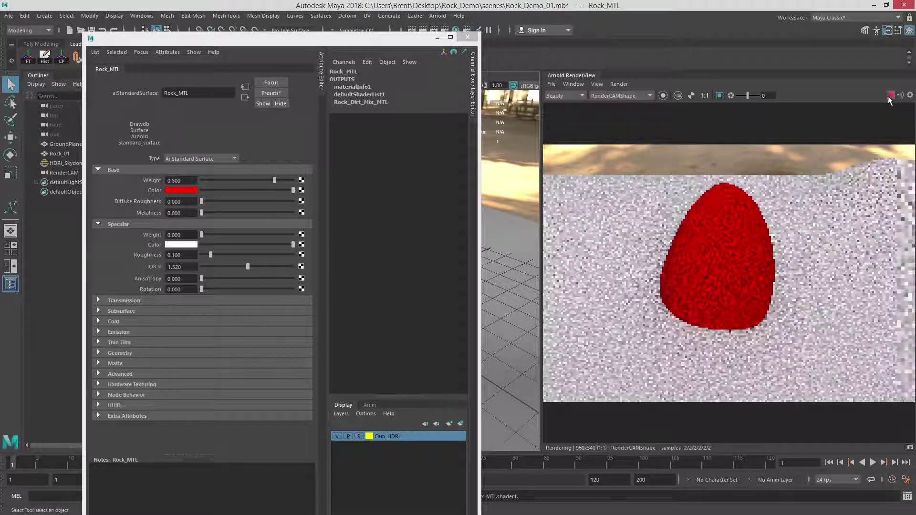
Step: Delete the construction history of Rock_01 and freeze its transformations
drag(265, 38, 362, 347)
click(362, 278)
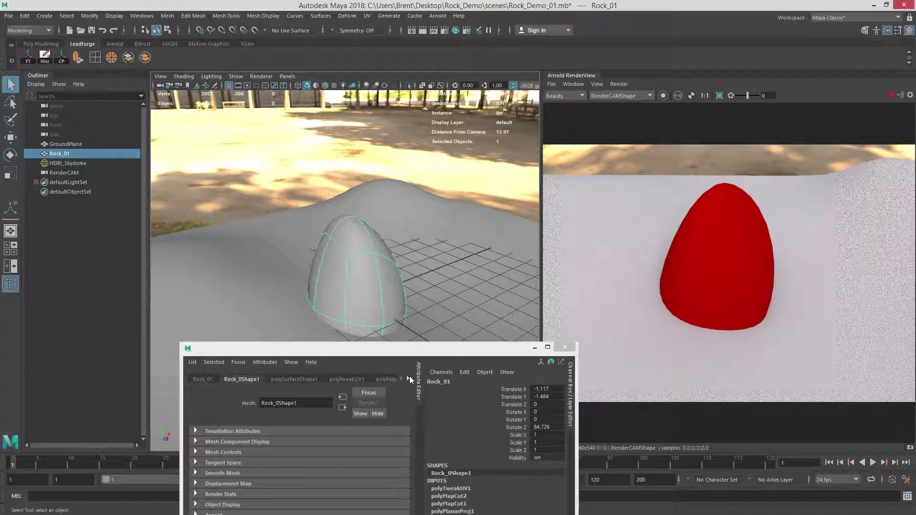
click(42, 57)
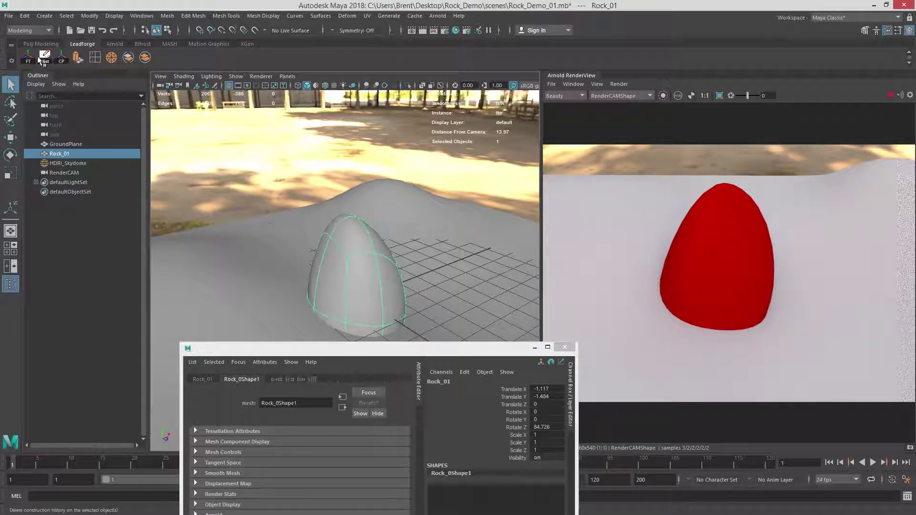
click(28, 56)
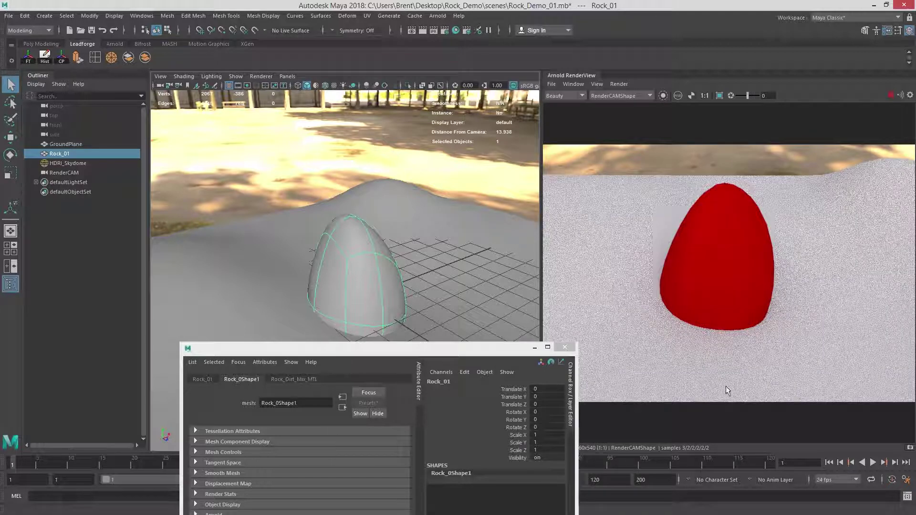
click(273, 177)
Step: Test the Mix Weight of Rock_01's Rock_Dirt_Mix_MTL at 0 and 1, and set it back to 0.5
click(369, 284)
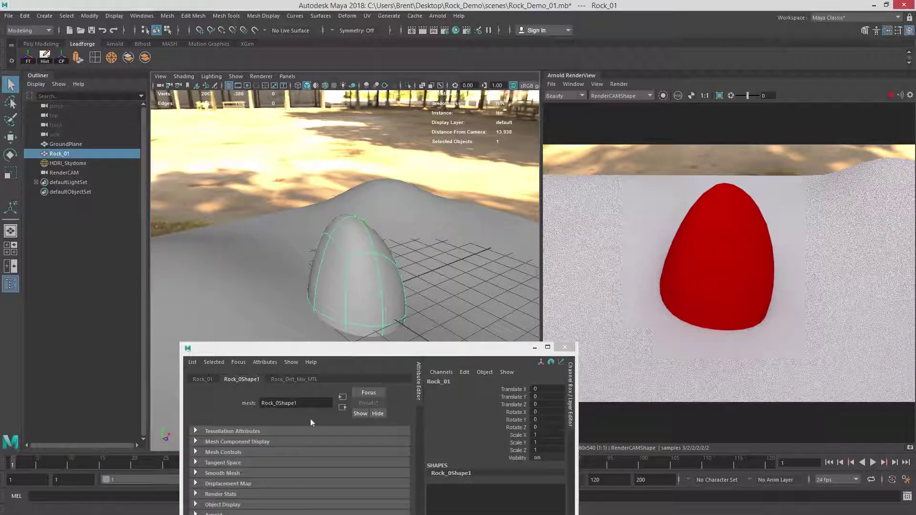
click(288, 380)
drag(344, 361, 365, 168)
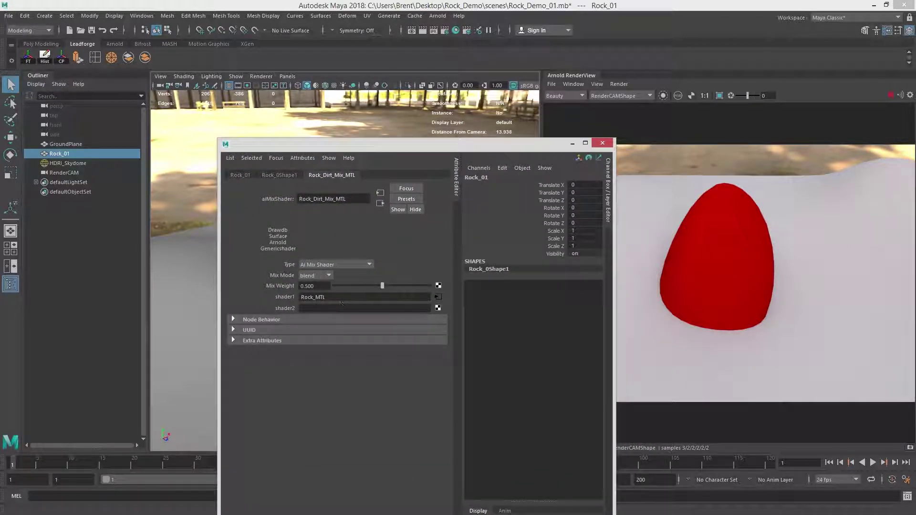
drag(381, 286, 335, 287)
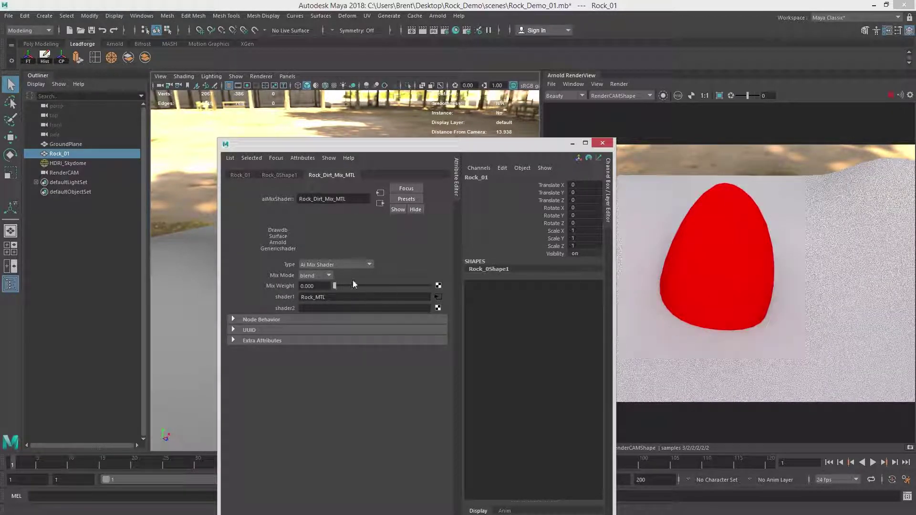
drag(335, 286, 518, 293)
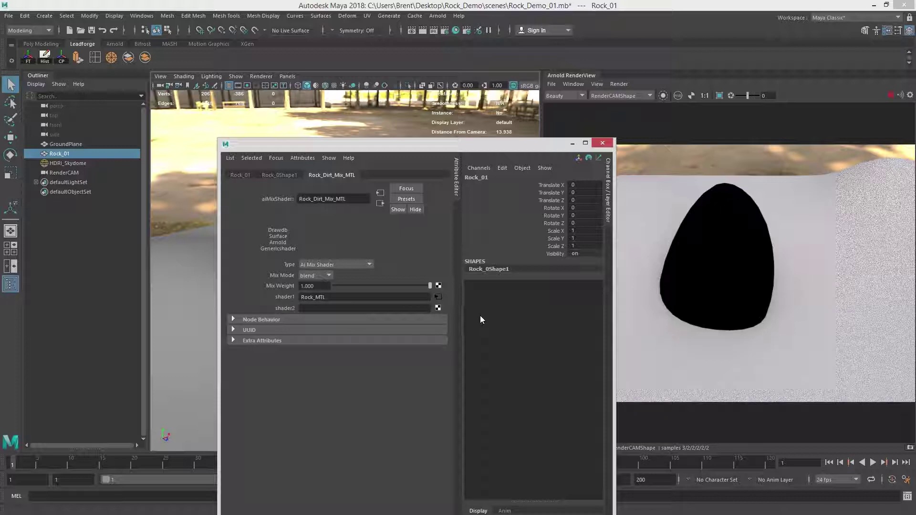
double_click(313, 286)
text(0.5)
key(Return)
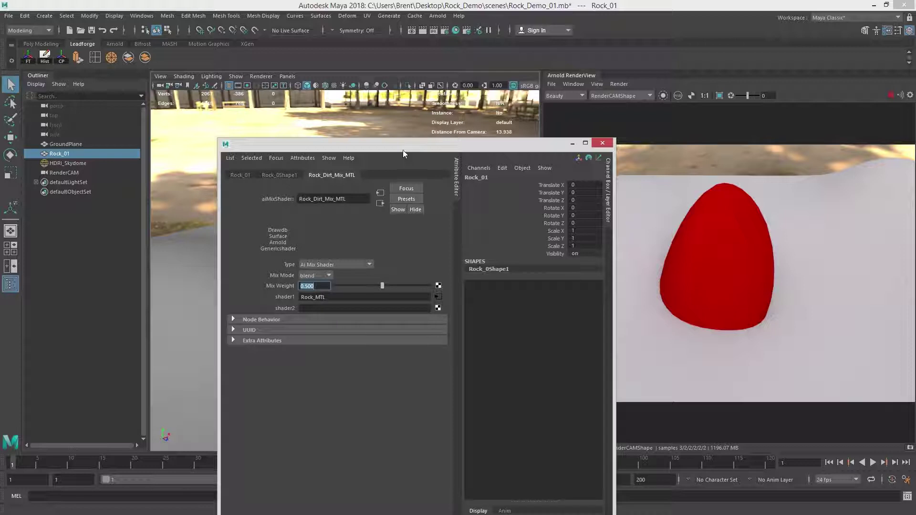
Step: Return to the Hypershade and rearrange the Rock_MTL, Rock_Dirt_Mix_MTL and aiMixShader1SG nodes to free space below Rock_MTL
drag(403, 152, 430, 102)
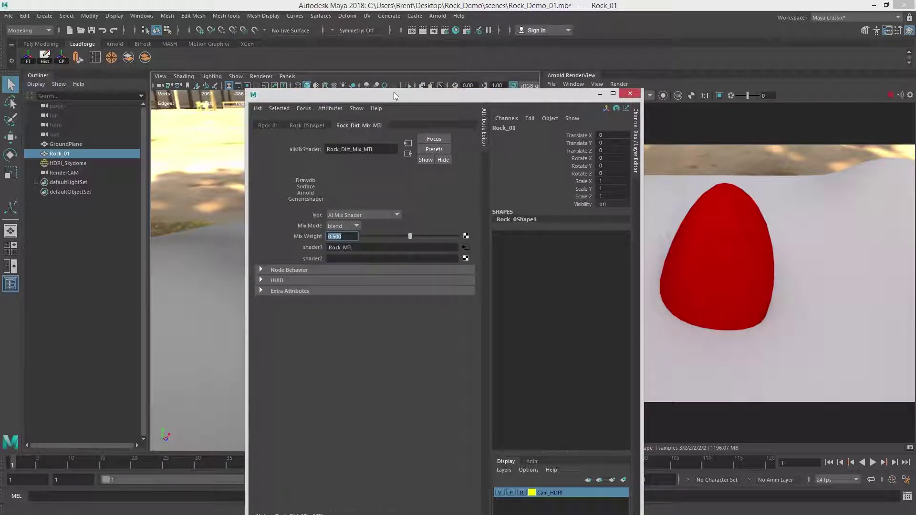
drag(383, 101, 584, 90)
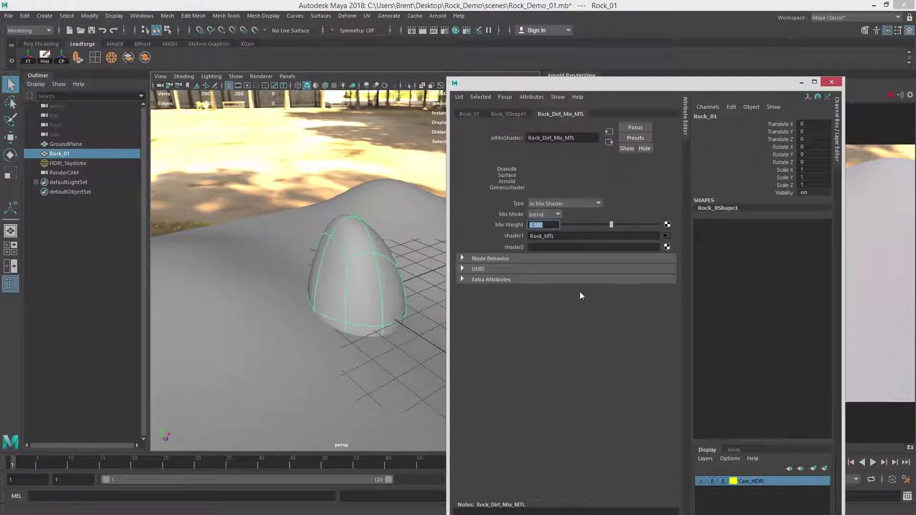
click(298, 179)
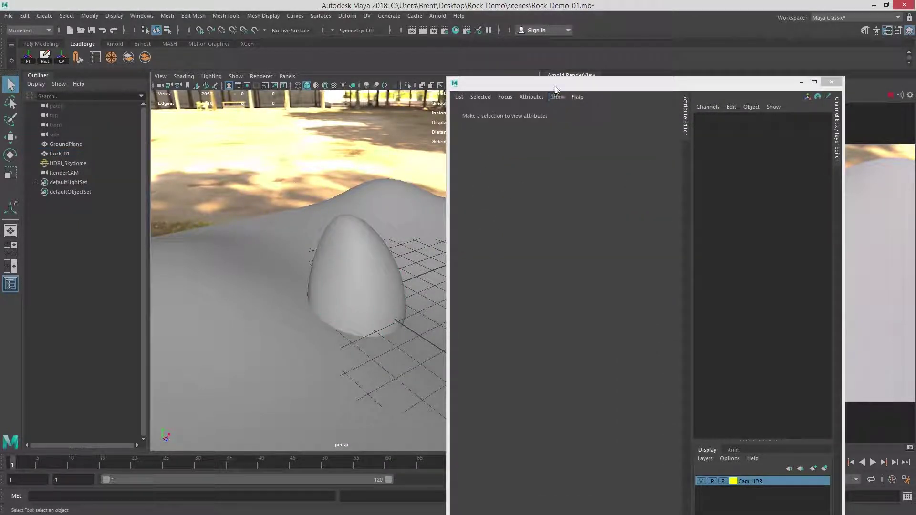
drag(556, 88, 915, 57)
drag(915, 15, 350, 14)
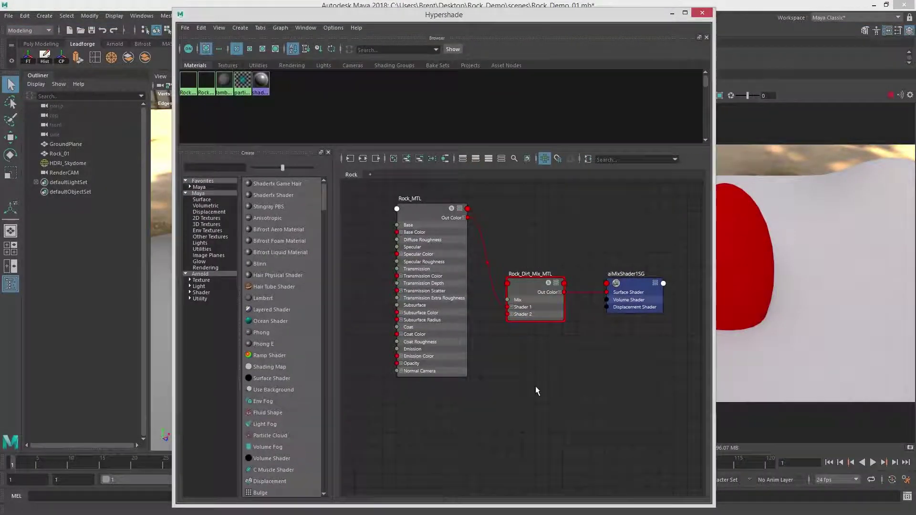
scroll(539, 385, down, 3)
drag(440, 236, 419, 205)
click(486, 220)
drag(512, 297, 515, 313)
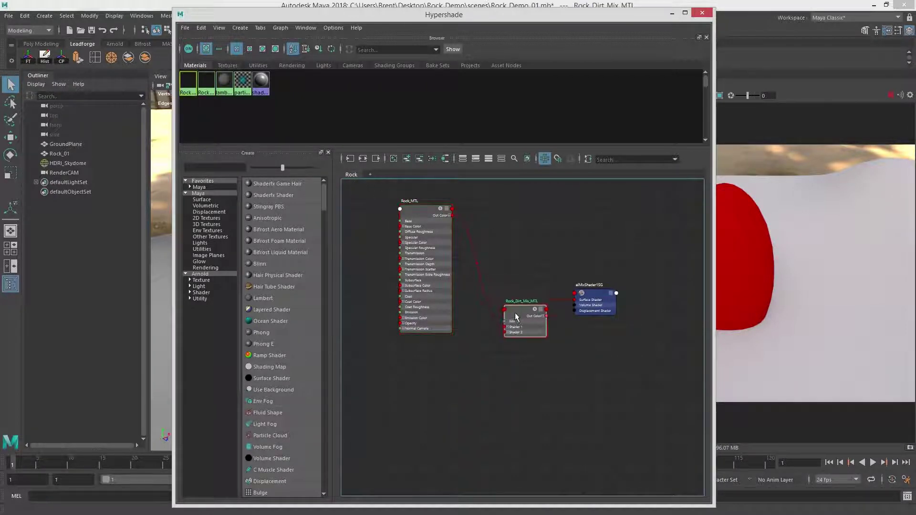
drag(421, 217, 418, 213)
drag(524, 314, 519, 310)
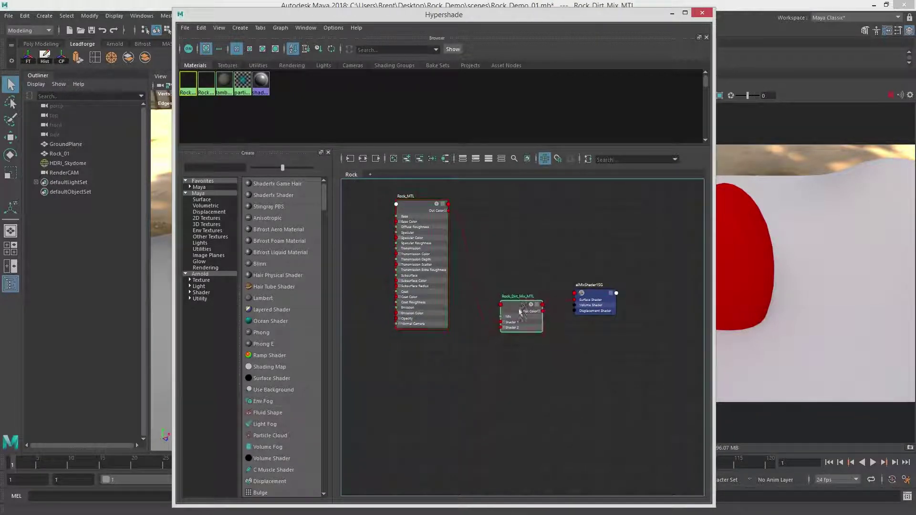
mouse_move(600, 299)
mouse_down()
mouse_move(617, 300)
mouse_move(596, 299)
mouse_up()
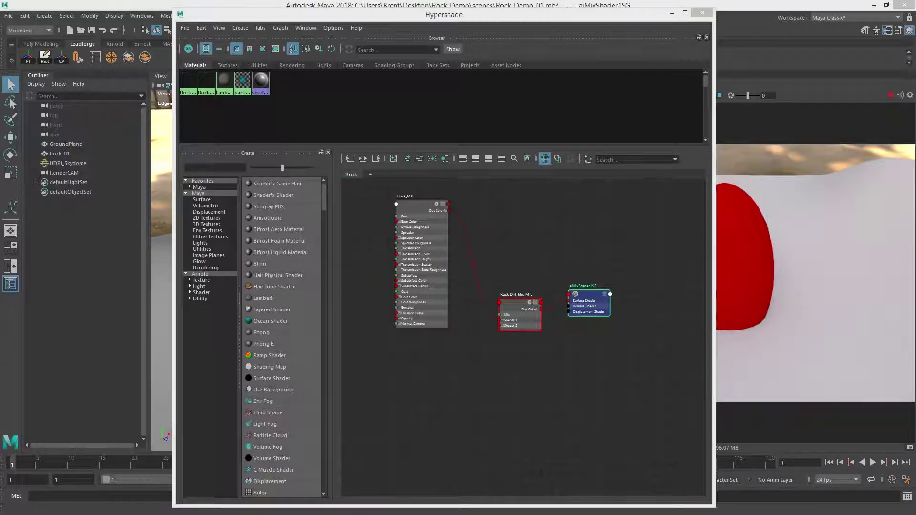
drag(594, 299, 600, 297)
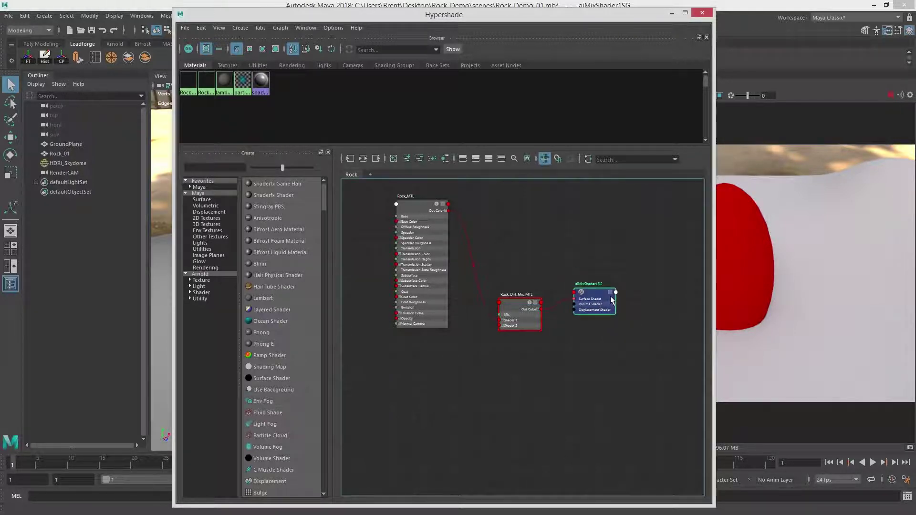
drag(505, 307, 509, 288)
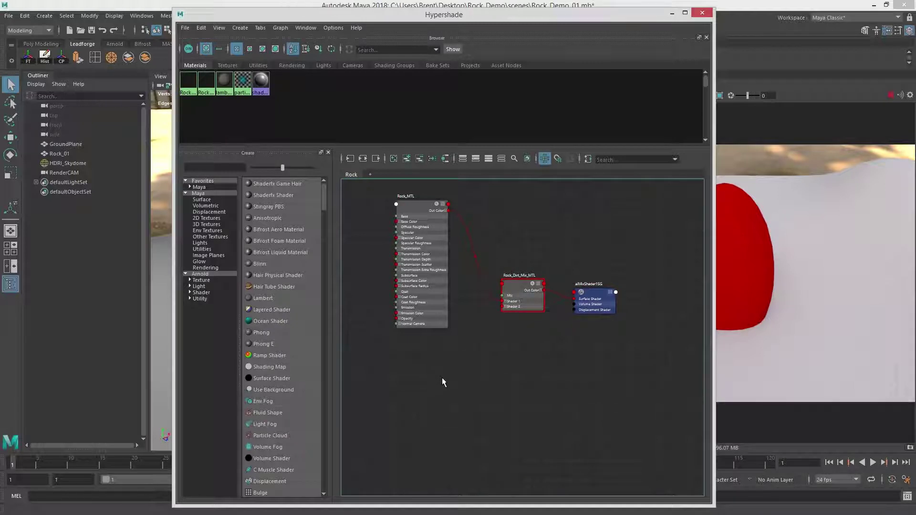
Step: Create an aiStandardSurface node below Rock_MTL and connect its Out Color to Shader 2 of Rock_Dirt_Mix_MTL
key(Tab)
text(ai)
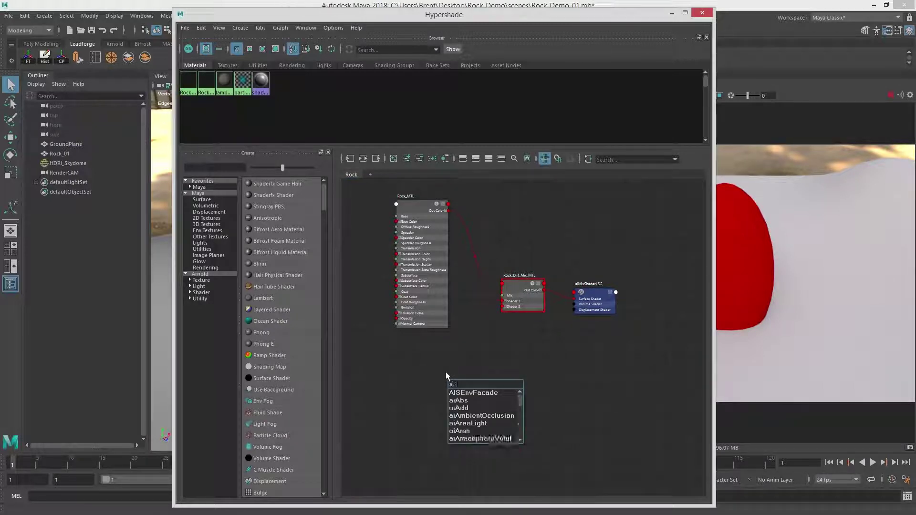
text(Stan)
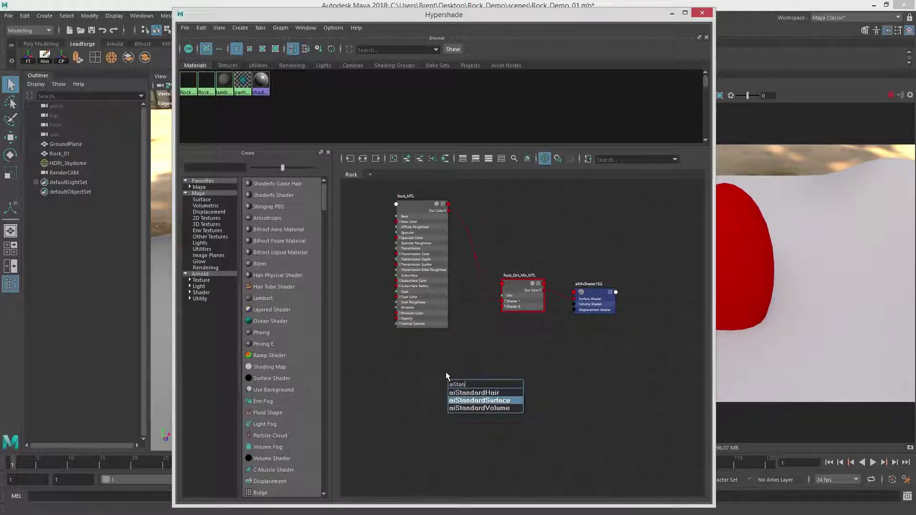
key(Return)
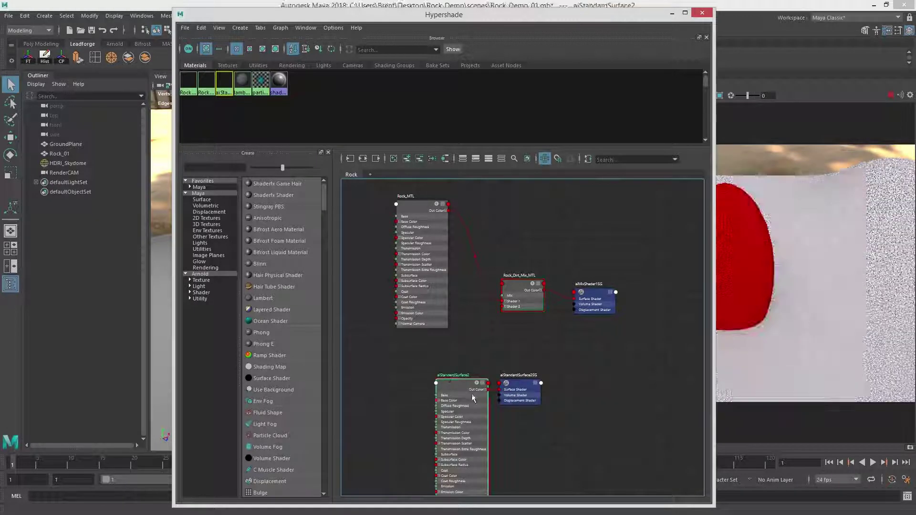
drag(461, 377, 434, 366)
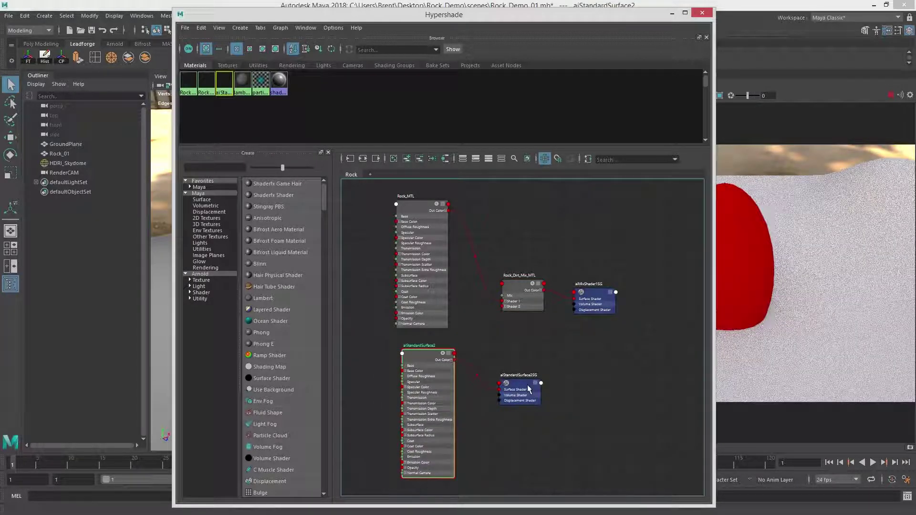
drag(528, 388, 619, 372)
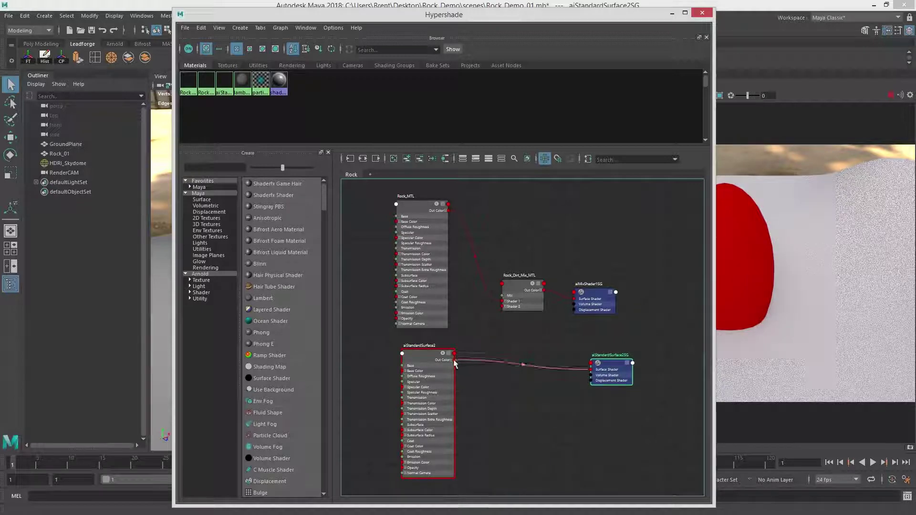
drag(454, 362, 506, 307)
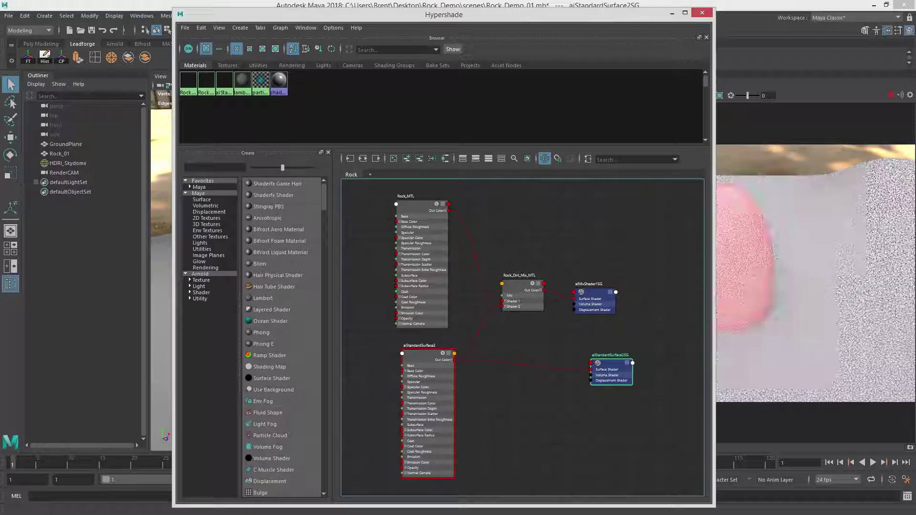
Step: Rename the new aiStandardSurface2 material to Dirt_MTL
drag(915, 46, 668, 35)
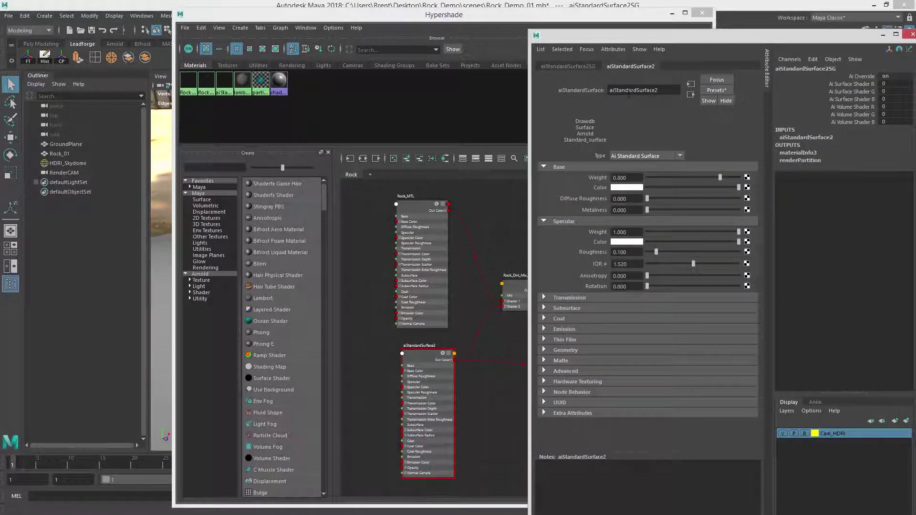
click(470, 351)
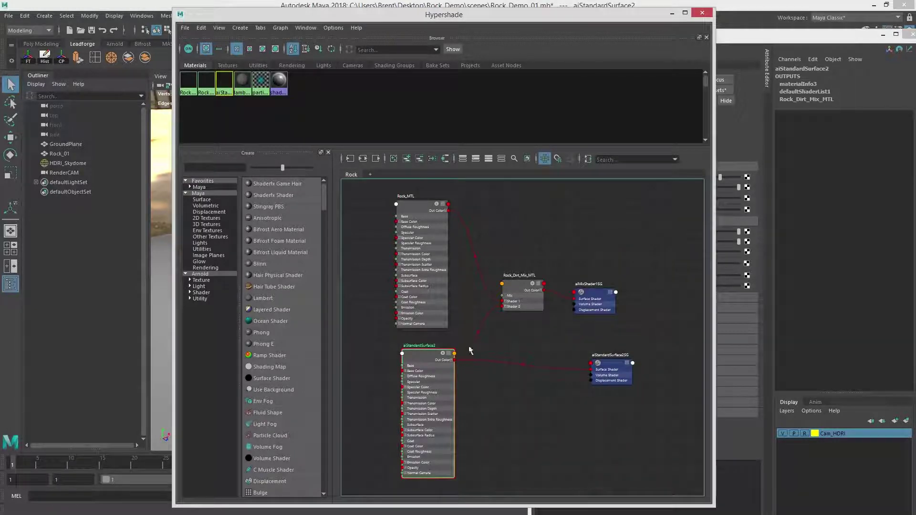
click(714, 59)
drag(667, 89, 568, 88)
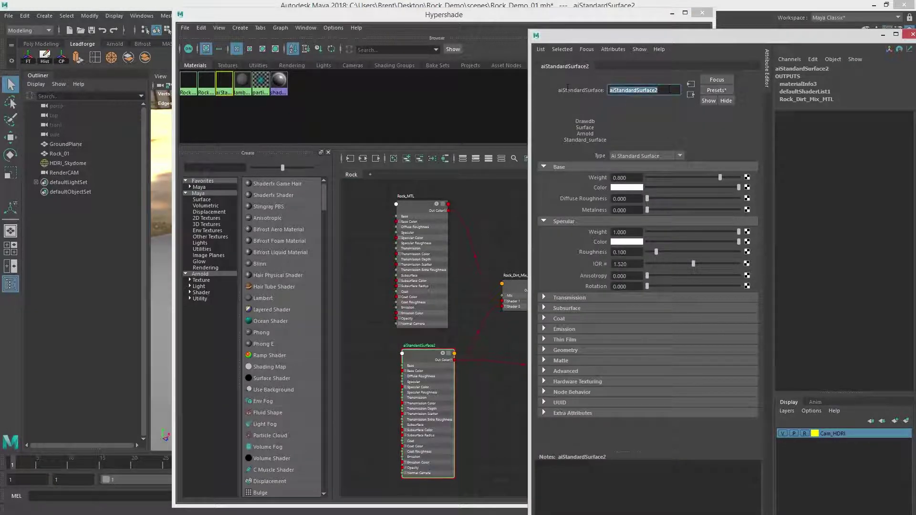
text(Di)
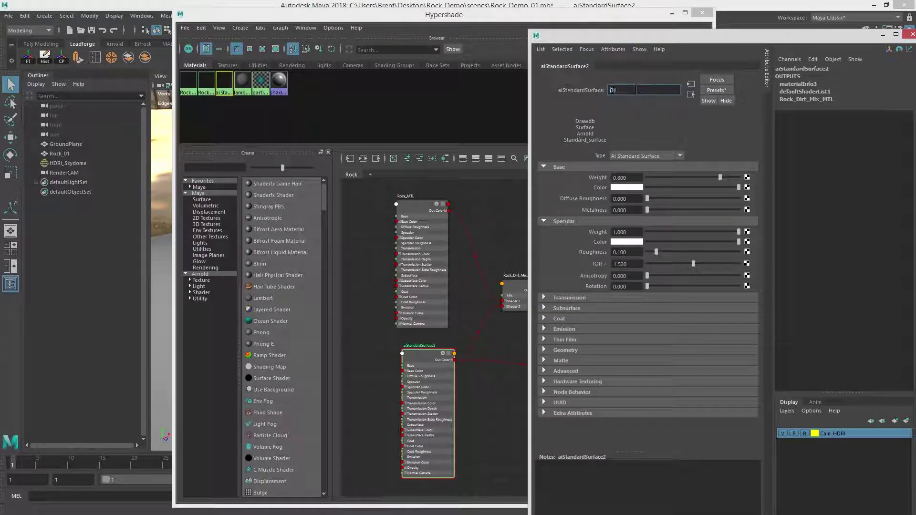
text(rt_MTL)
key(Return)
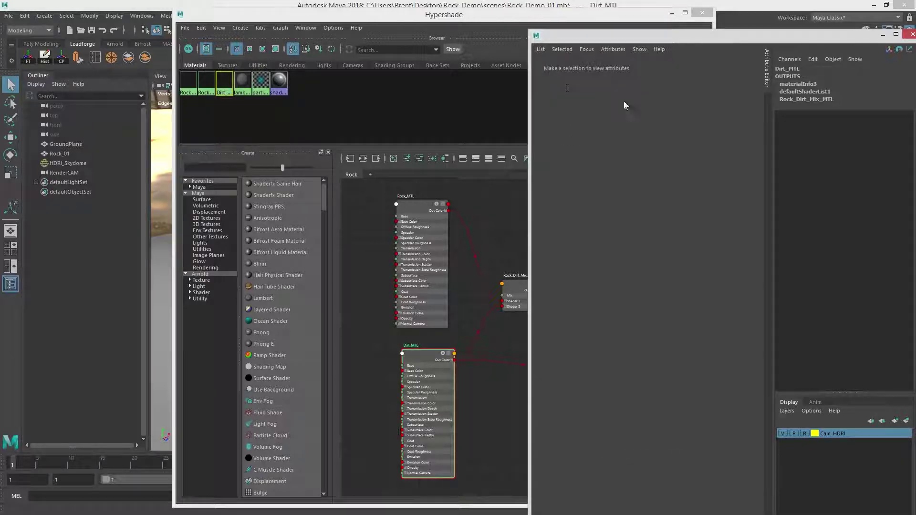
Step: Clear the Attribute Editor from the node graph and align the Dirt_MTL node directly beneath Rock_MTL
click(642, 130)
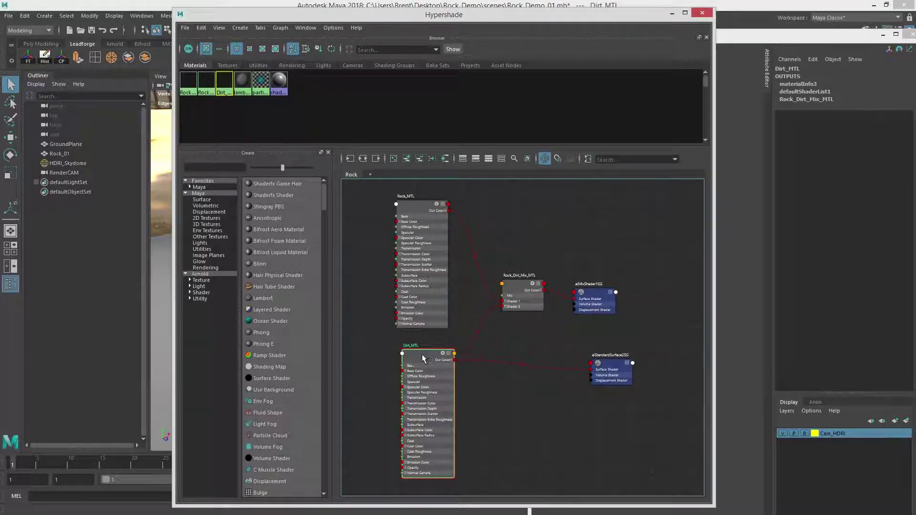
click(755, 42)
drag(650, 36, 915, 37)
click(424, 358)
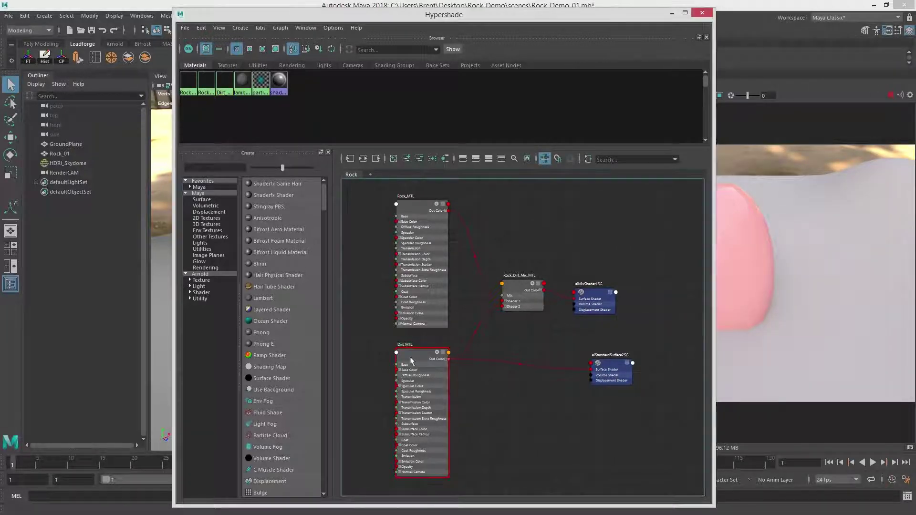
Step: Set the base color of Dirt_MTL to pure green
drag(915, 18, 601, 18)
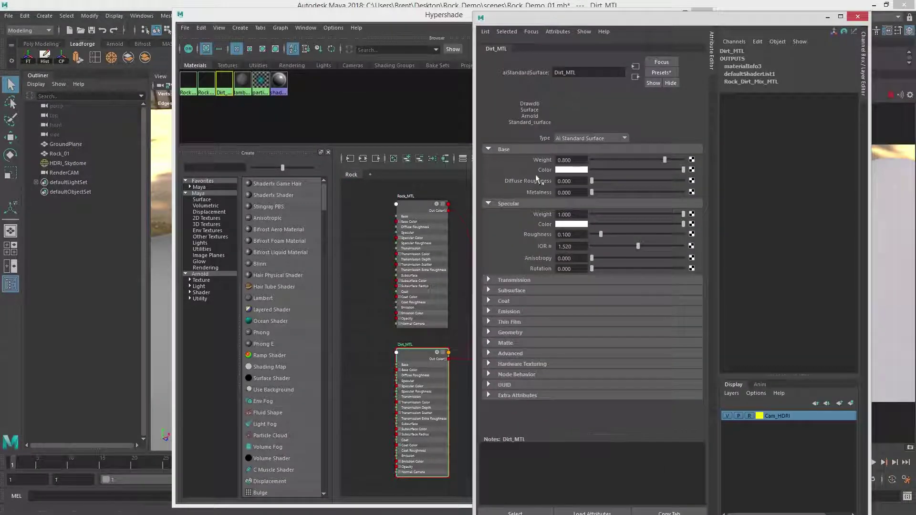
click(565, 171)
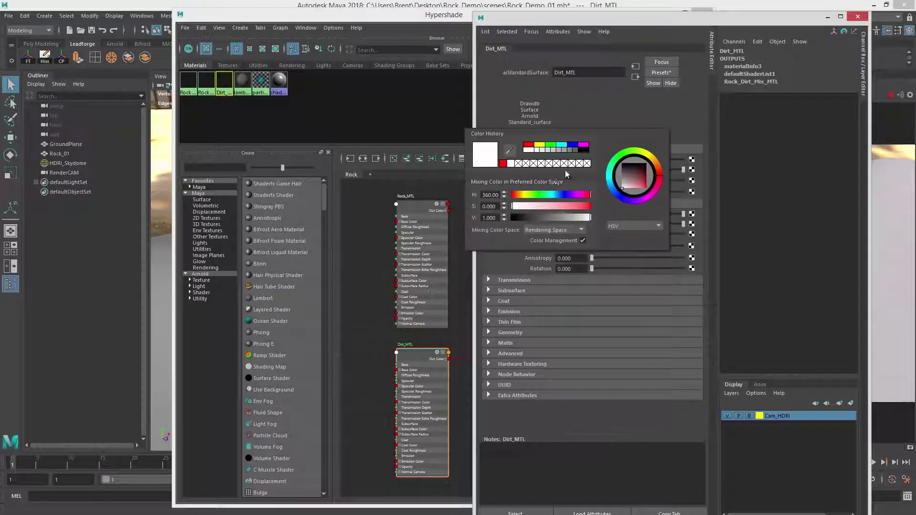
click(550, 145)
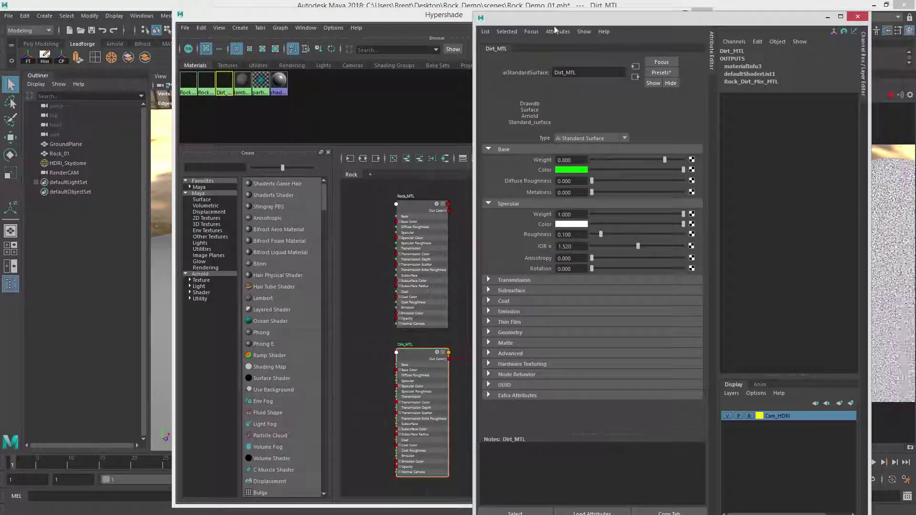
Step: Set the specular weight of Dirt_MTL to 0
drag(556, 18, 915, 40)
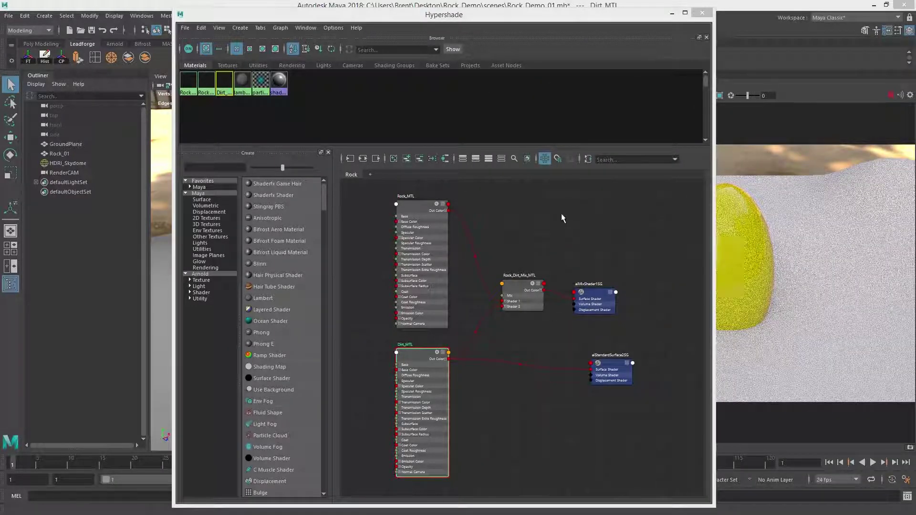
drag(450, 14, 915, 48)
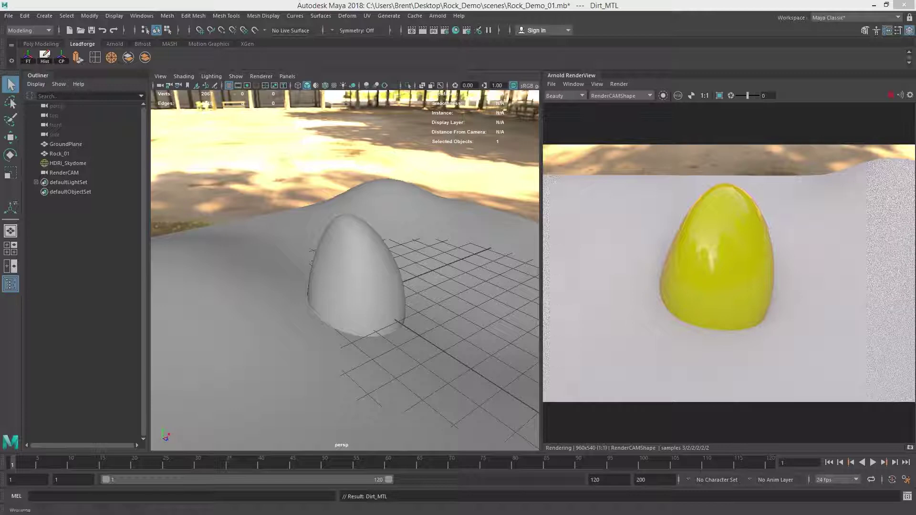
key(ctrl+a)
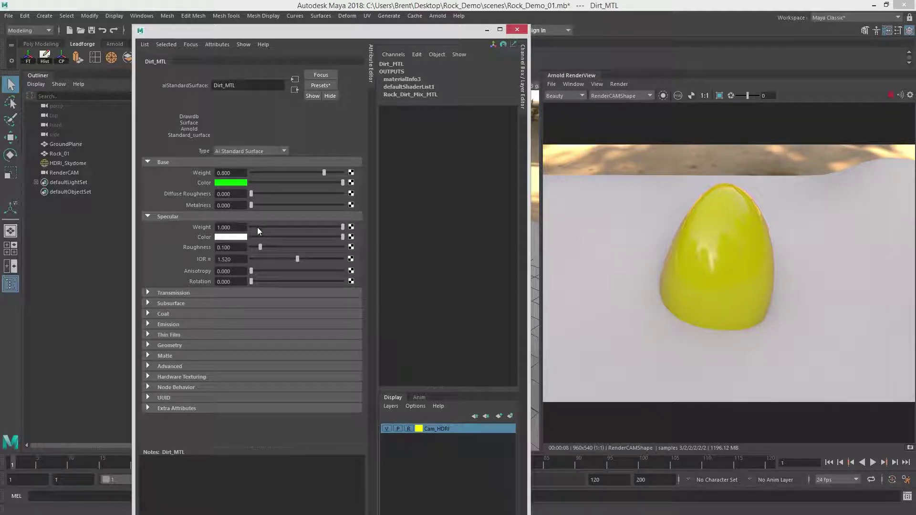
drag(262, 226, 250, 227)
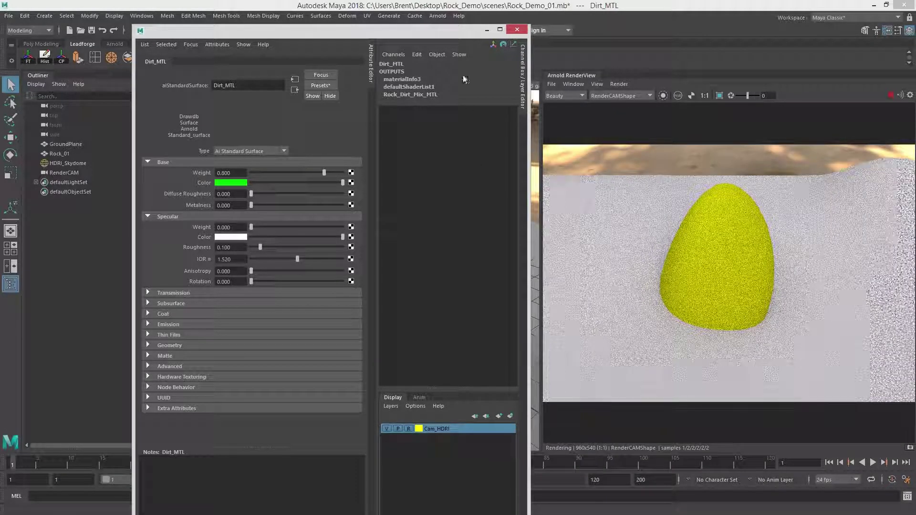
click(517, 30)
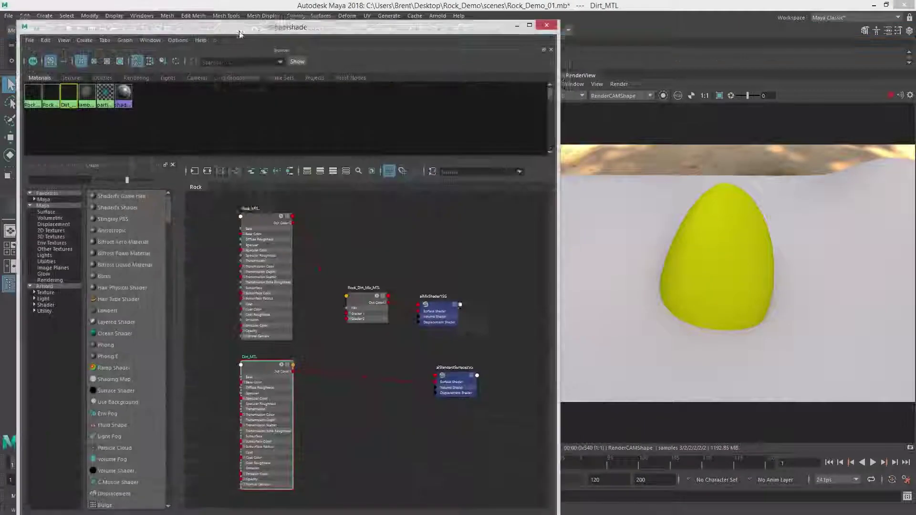
Step: Move the Rock_MTL and Dirt_MTL nodes together, further away from the Rock_Dirt_Mix_MTL node
click(347, 282)
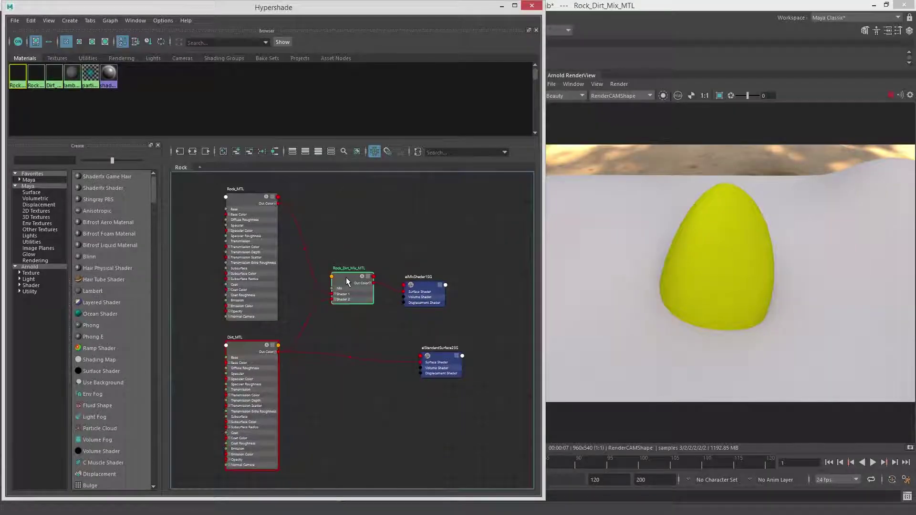
alt+middle_drag(255, 258, 332, 256)
drag(345, 395, 345, 399)
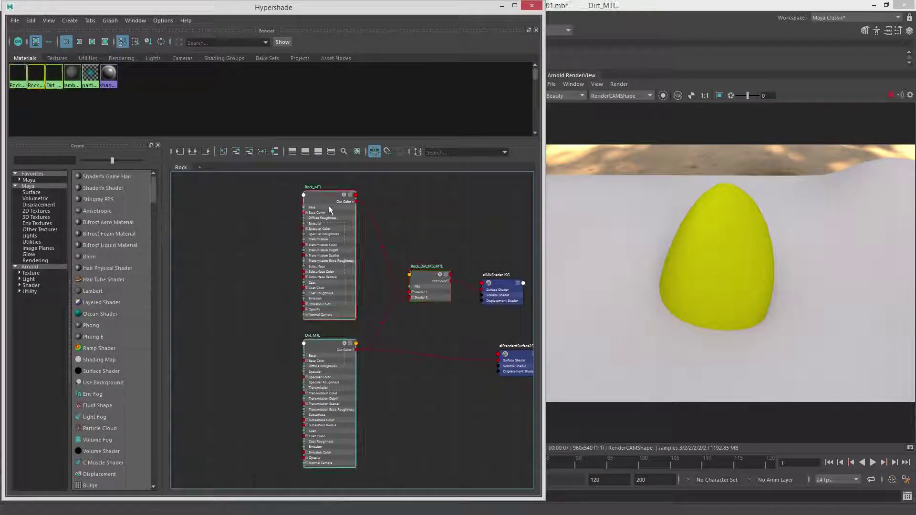
drag(329, 207, 288, 201)
drag(375, 8, 378, 31)
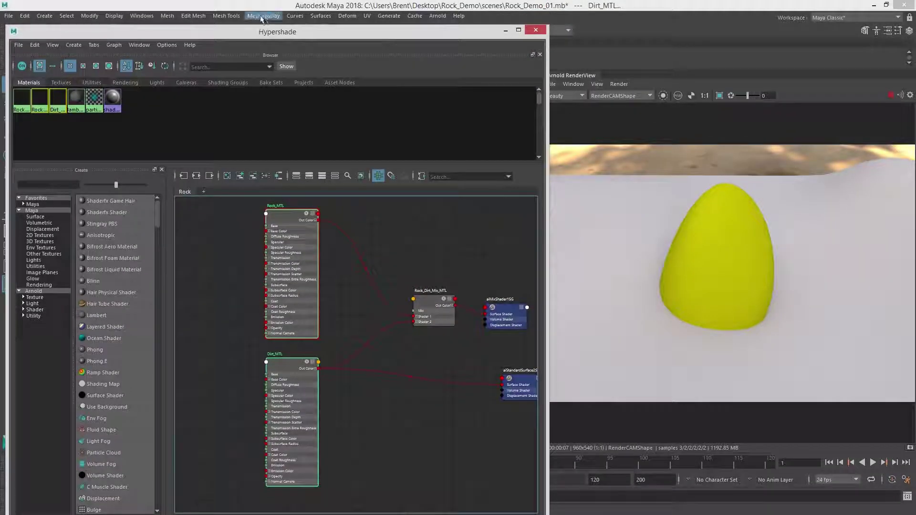
Step: Open the Channel Box and Attribute Editor and display the attributes of Rock_Dirt_Mix_MTL
click(136, 16)
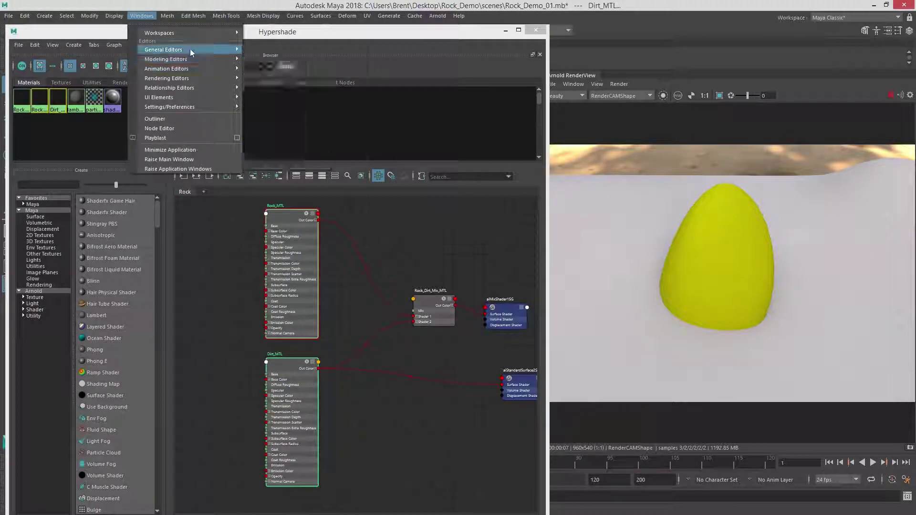
mouse_move(191, 50)
click(298, 67)
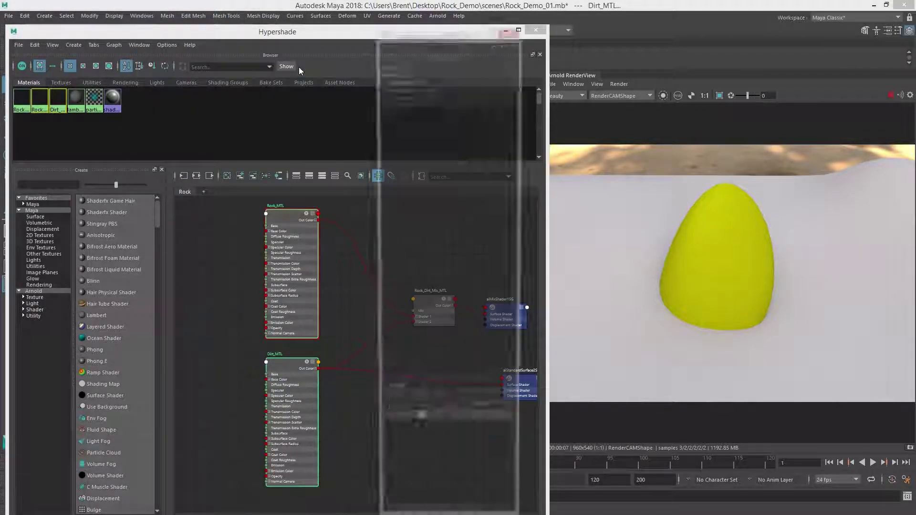
click(167, 15)
mouse_move(141, 16)
mouse_move(190, 50)
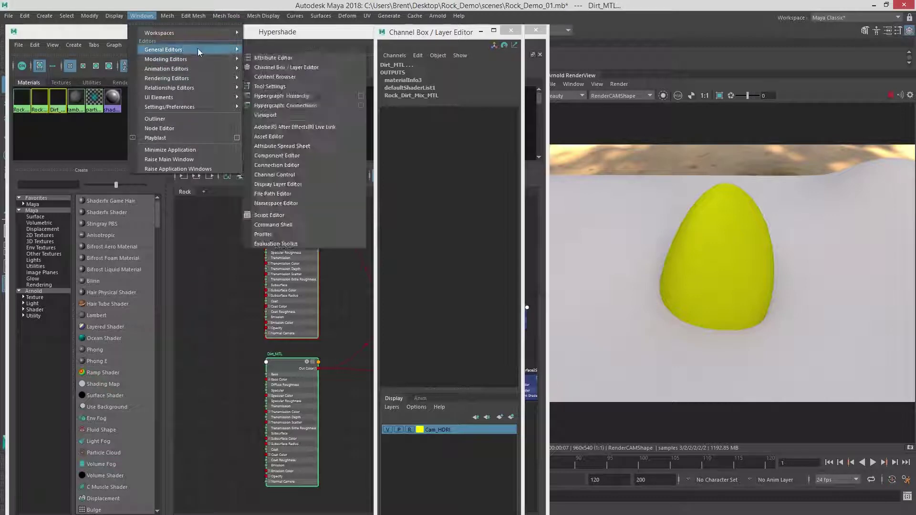
click(281, 58)
drag(461, 31, 544, 34)
click(426, 300)
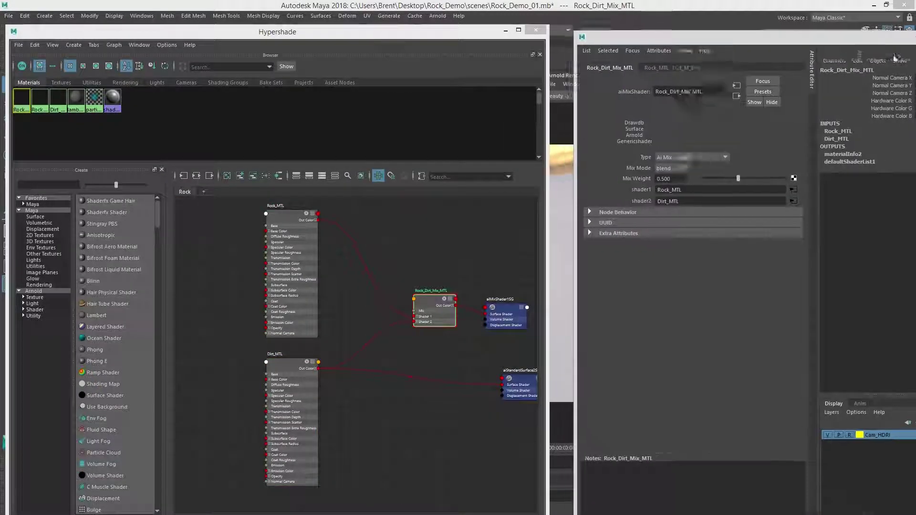
key(ctrl+a)
key(ctrl+a)
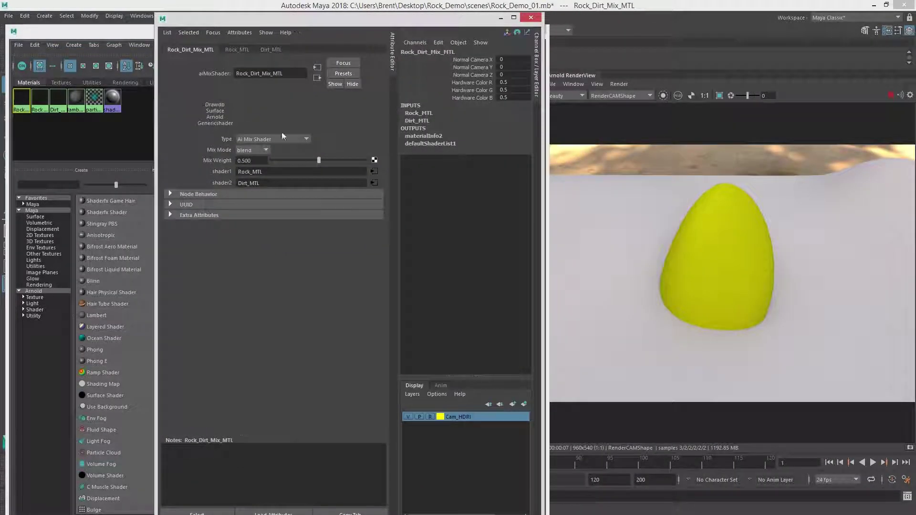
Step: Vary the mix weight of Rock_Dirt_Mix_MTL between 0 and 1 to compare both materials in the render, ending at 0
drag(290, 161, 244, 165)
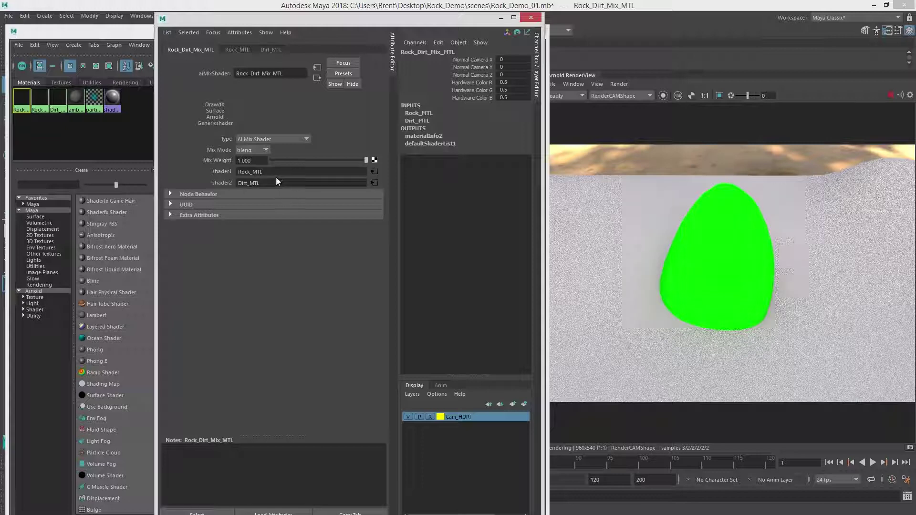
drag(339, 158, 227, 156)
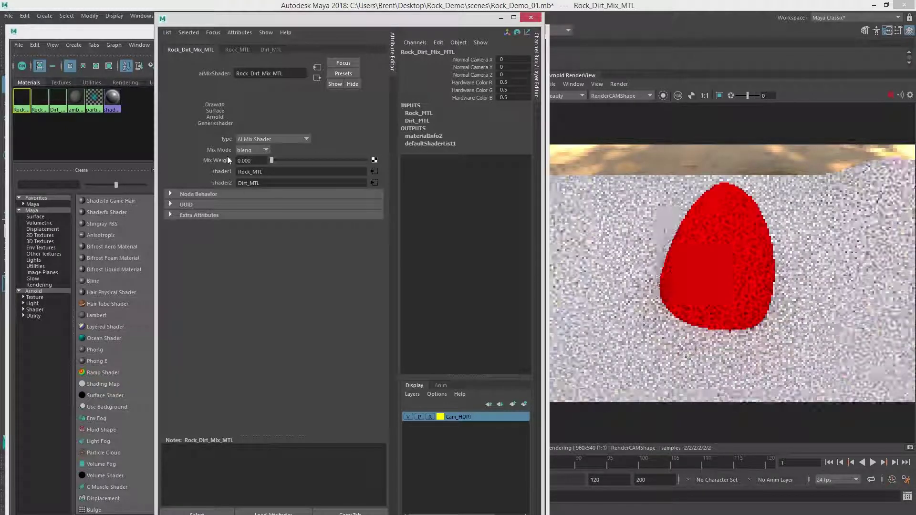
drag(325, 158, 404, 159)
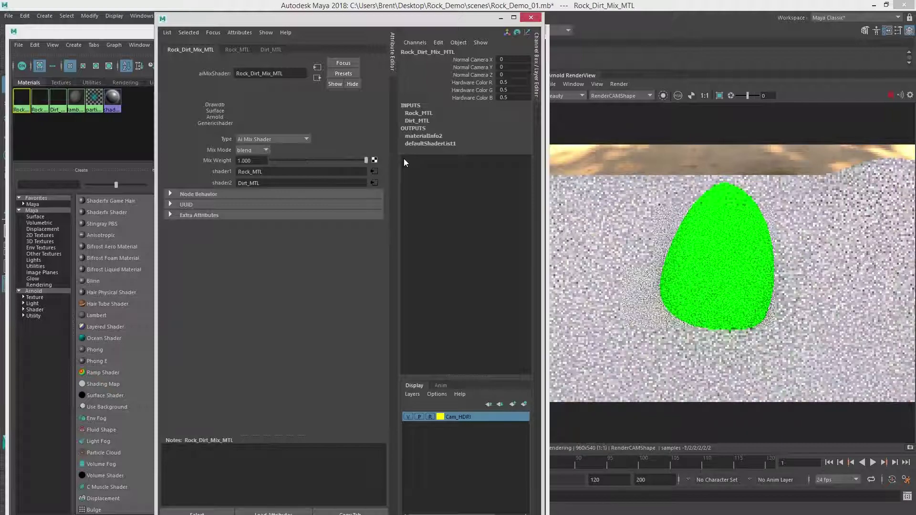
drag(331, 158, 408, 160)
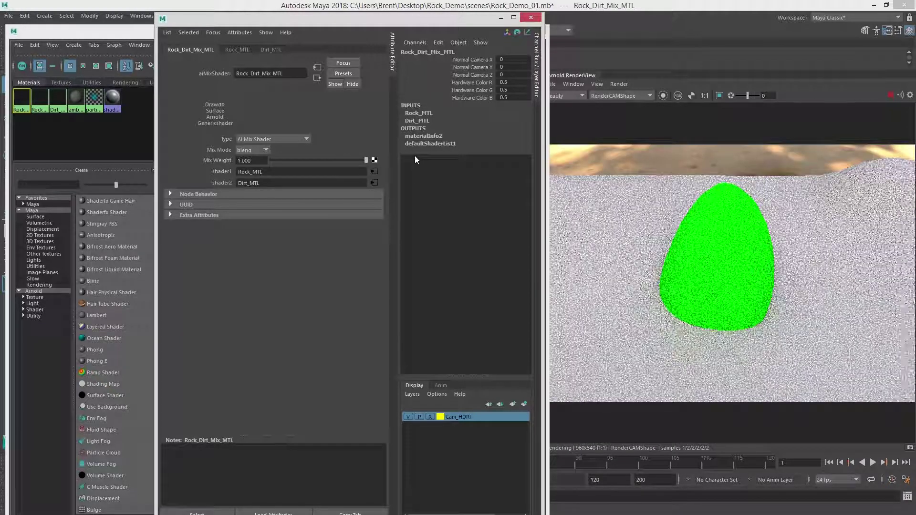
mouse_move(345, 160)
mouse_down()
mouse_move(290, 160)
mouse_move(363, 160)
mouse_up()
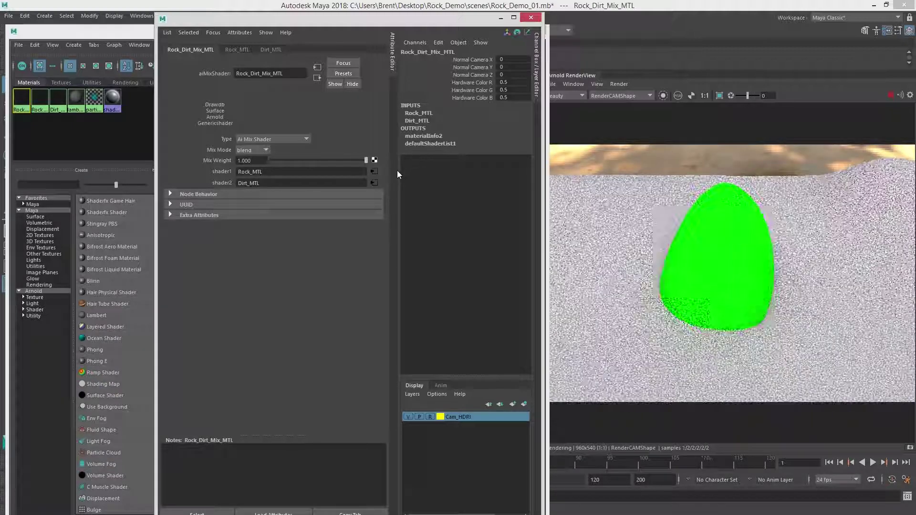
drag(368, 161, 231, 163)
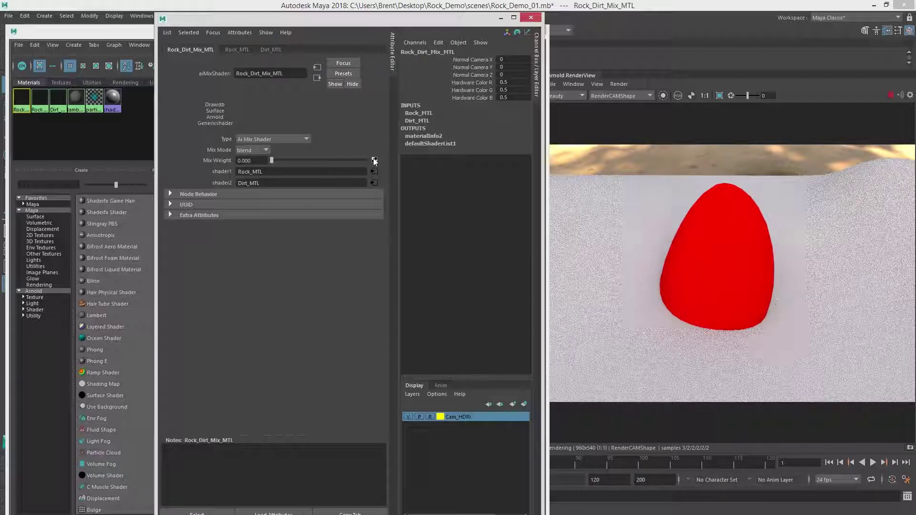
drag(313, 20, 915, 75)
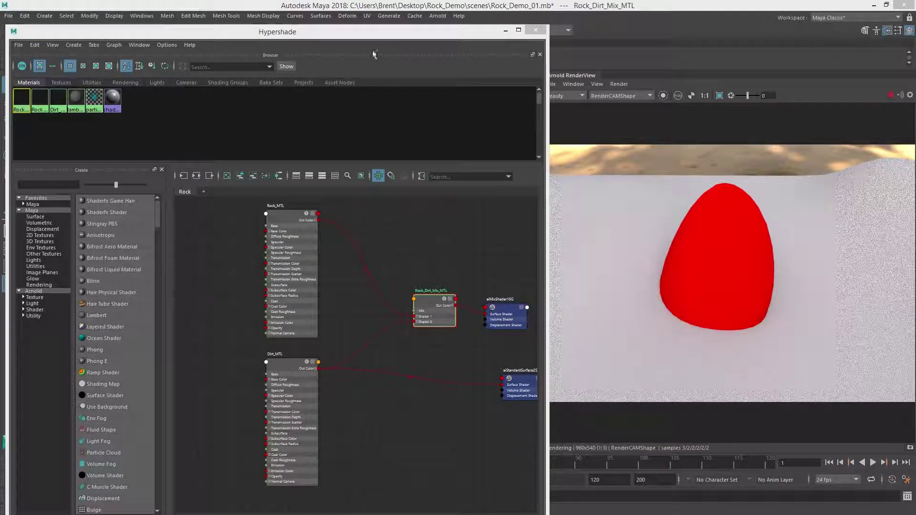
Step: Spread out the node graph by moving Rock_MTL and Dirt_MTL further left and raising Rock_Dirt_Mix_MTL with its aiMixShader1SG node
drag(361, 35, 436, 36)
scroll(373, 282, down, 5)
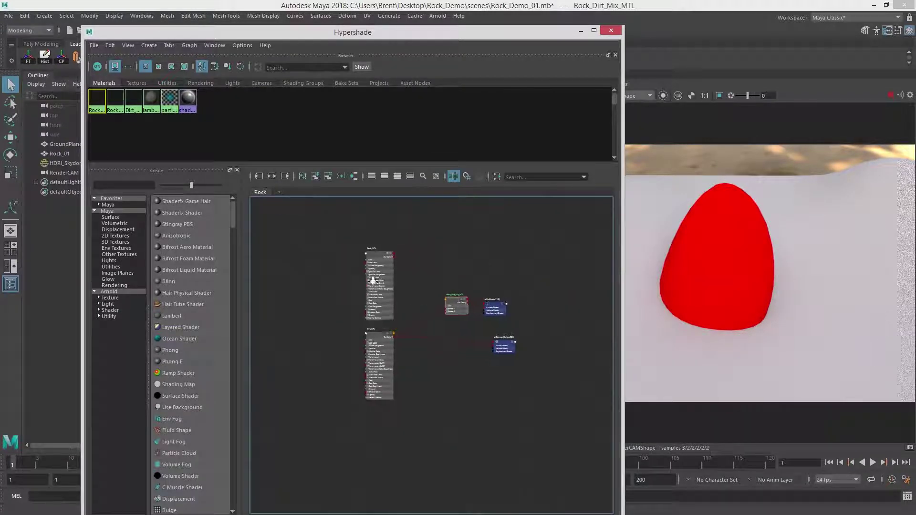
alt+right_drag(373, 281, 375, 317)
drag(411, 387, 329, 233)
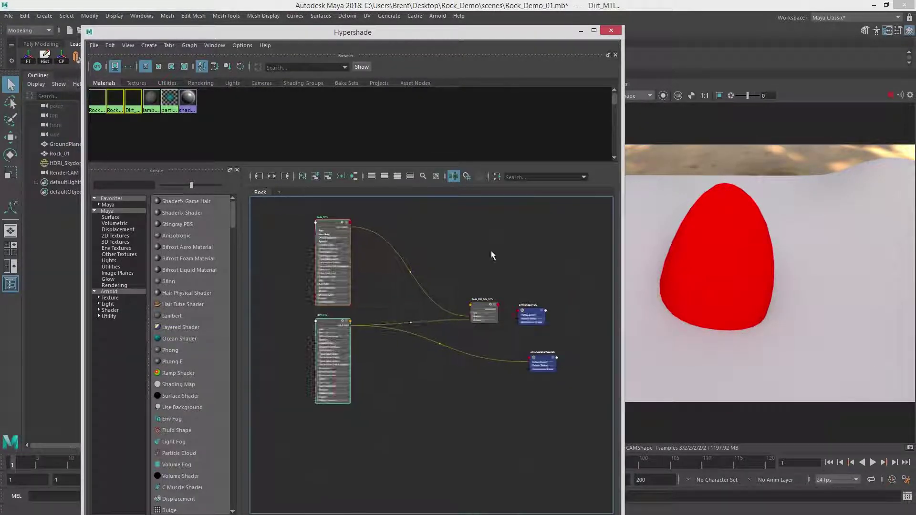
click(483, 310)
drag(483, 310, 476, 261)
drag(529, 312, 520, 259)
alt+right_drag(447, 279, 516, 302)
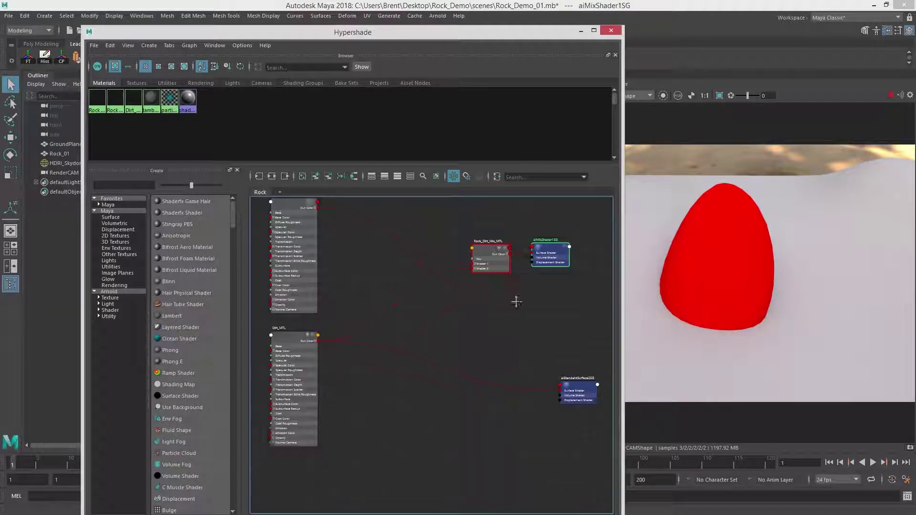
alt+middle_drag(516, 301, 542, 329)
drag(510, 276, 511, 275)
click(465, 243)
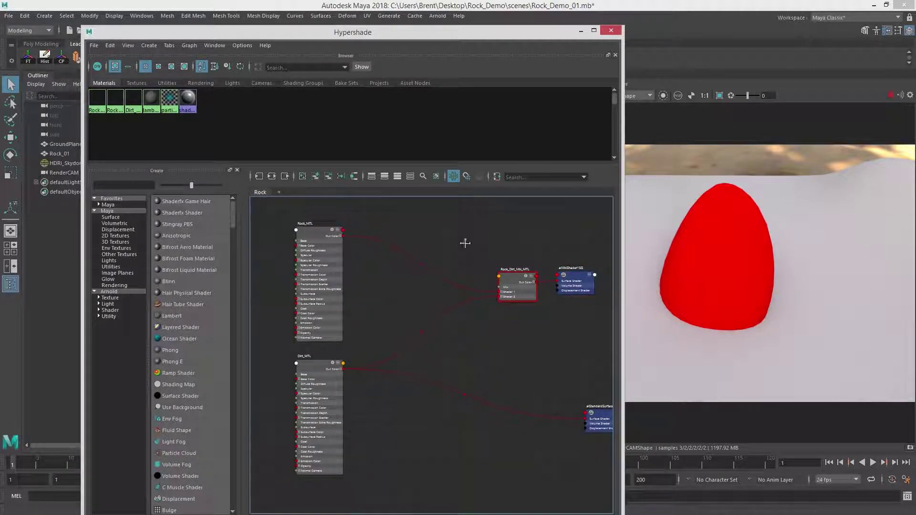
alt+middle_drag(465, 243, 454, 310)
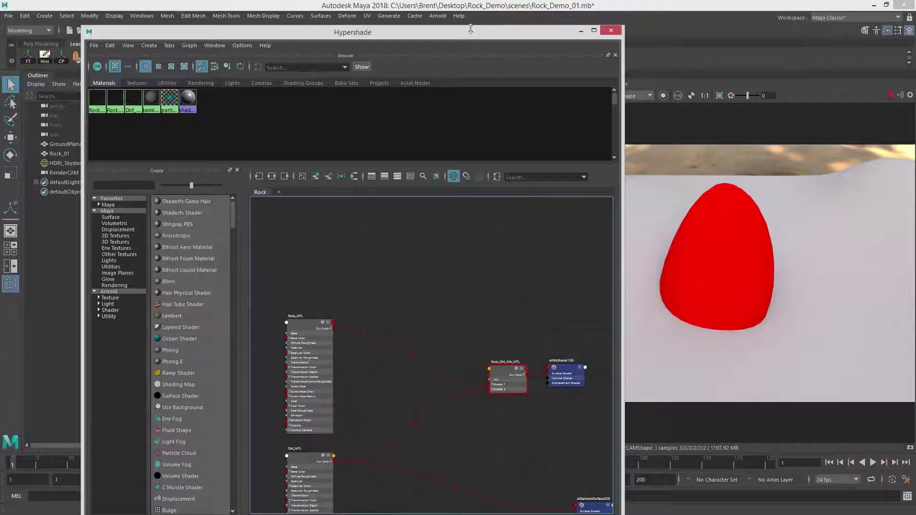
Step: Examine from several angles in the perspective view where Rock_01 meets GroundPlane
drag(500, 37, 826, 66)
alt+drag(303, 263, 286, 298)
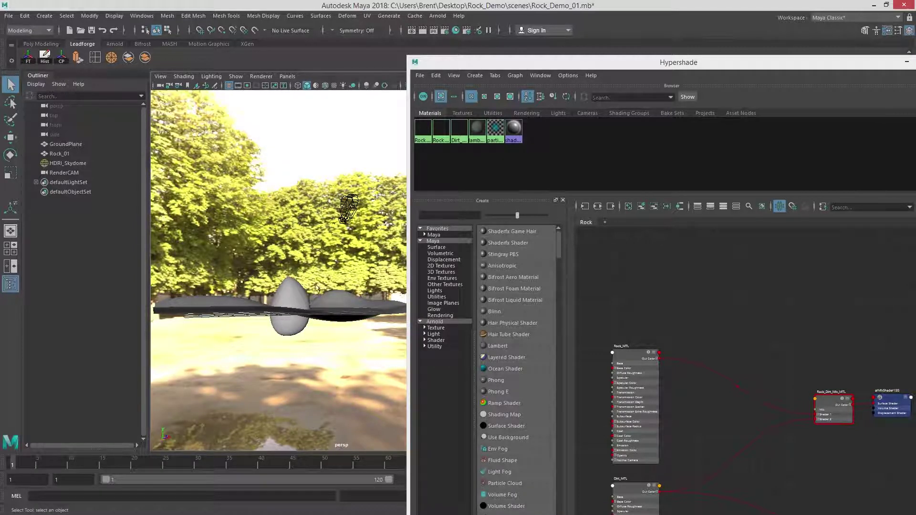
click(294, 292)
key(w)
mouse_move(291, 267)
mouse_down()
mouse_move(291, 119)
mouse_move(287, 258)
mouse_up()
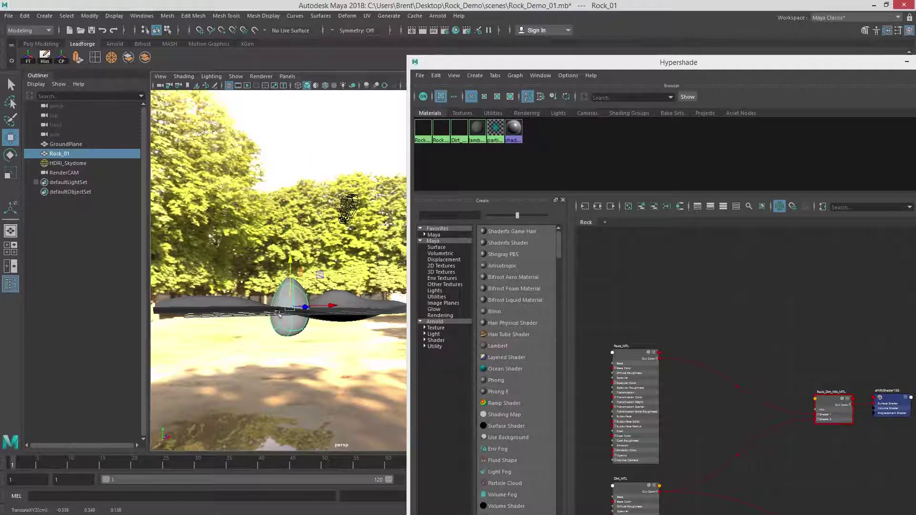
mouse_move(273, 301)
alt+mouse_down()
mouse_move(291, 281)
mouse_move(299, 297)
mouse_move(289, 299)
alt+mouse_up()
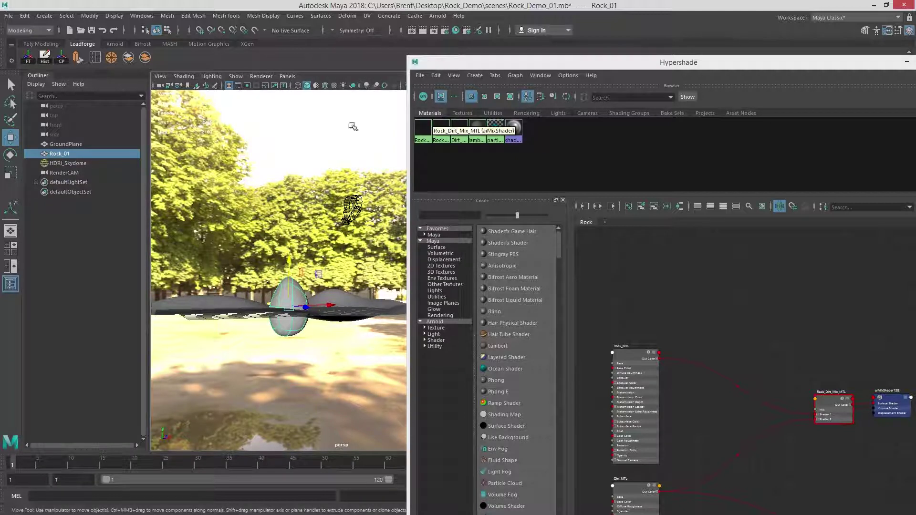
alt+drag(267, 159, 304, 292)
shift+click(305, 293)
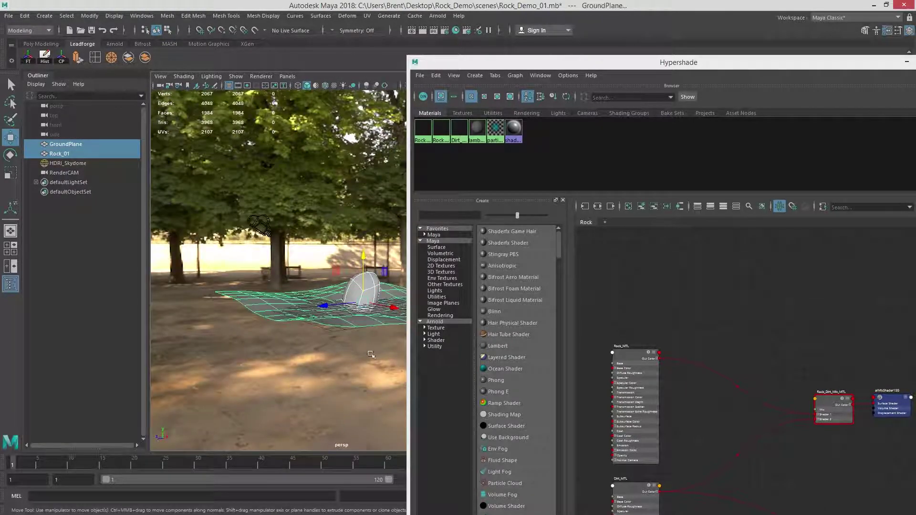
click(358, 357)
alt+drag(358, 356, 466, 333)
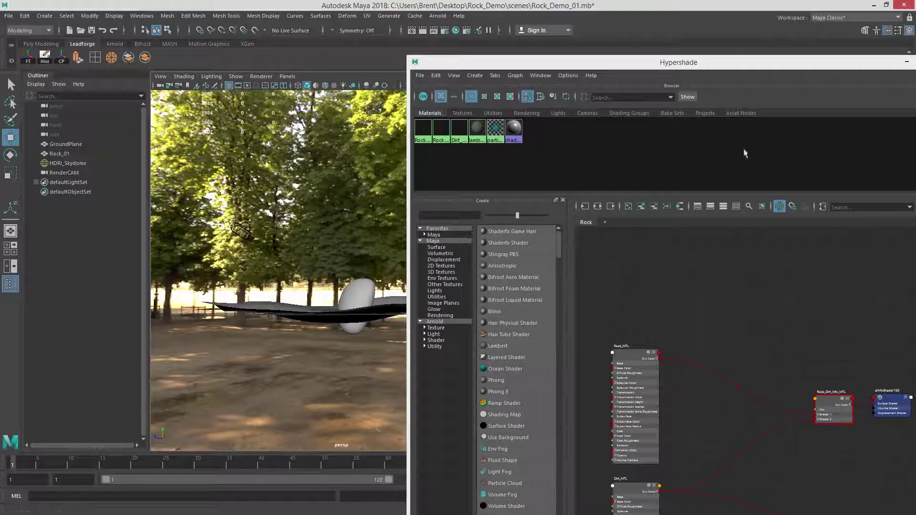
Step: Move Rock_Dirt_Mix_MTL closer to the material nodes and create a projected ramp texture above Rock_MTL
drag(730, 64, 564, 36)
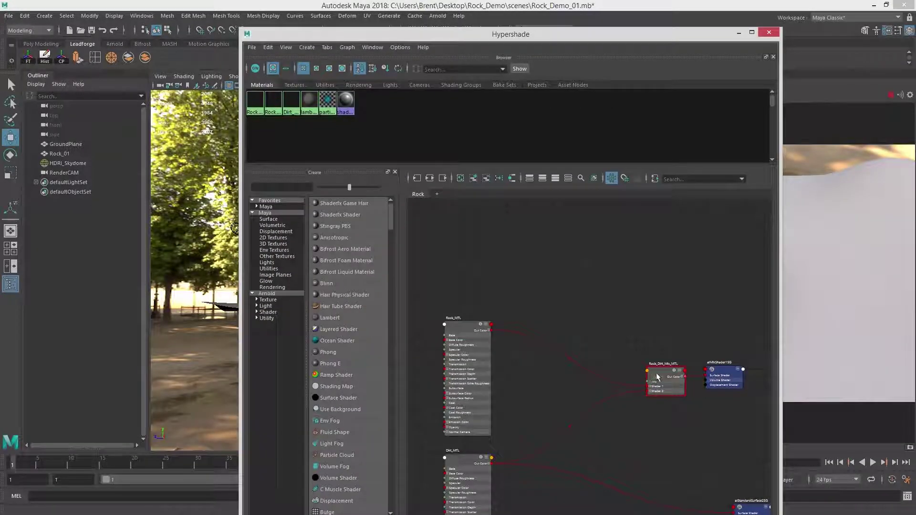
drag(659, 379, 618, 371)
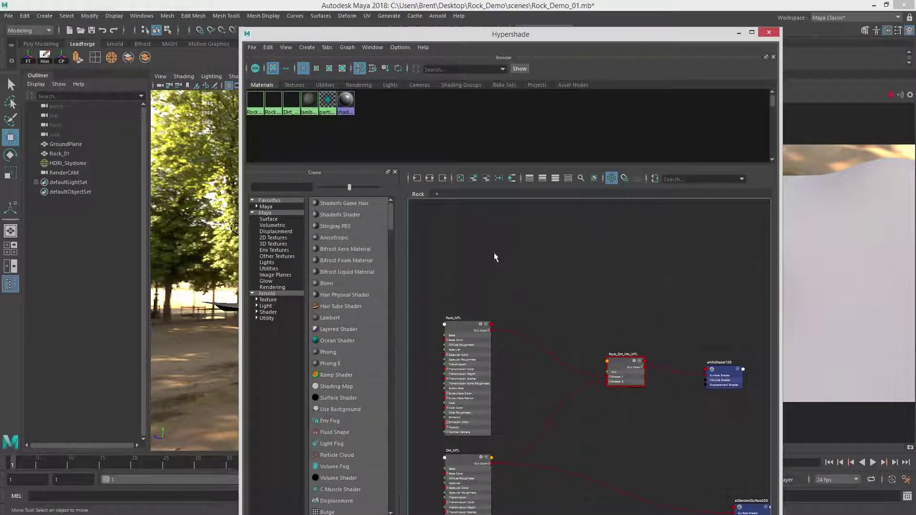
key(Tab)
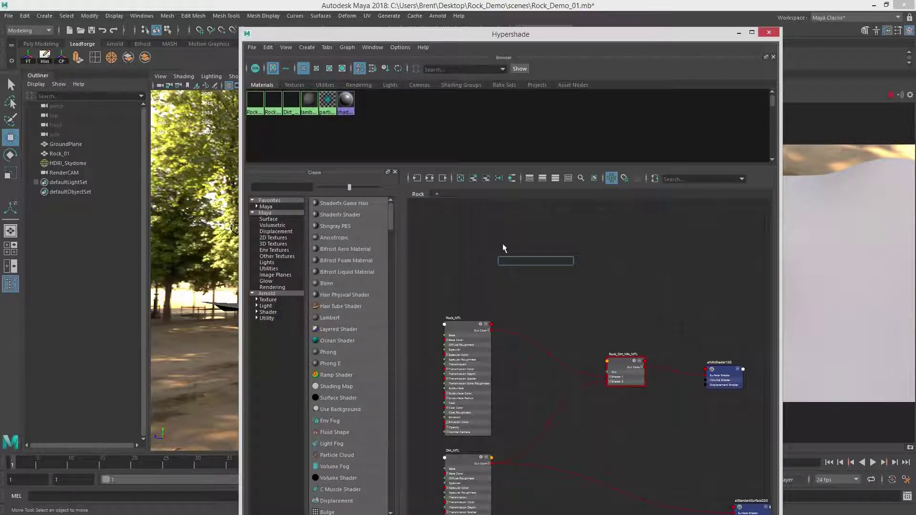
text(ramp)
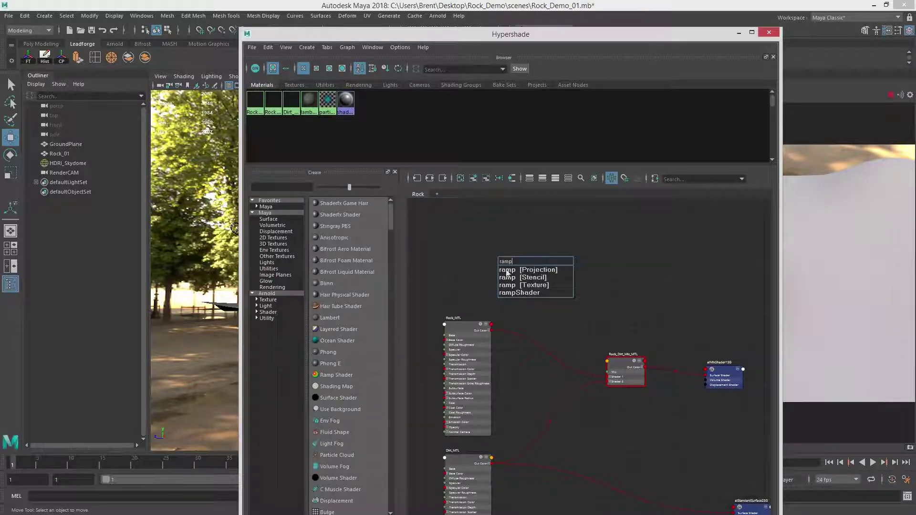
click(543, 271)
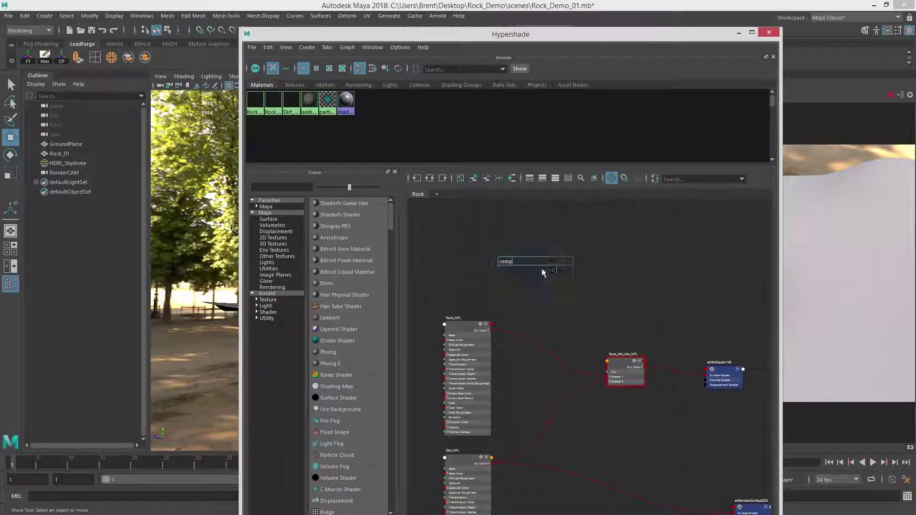
Step: Spread the new projection1, place3dTexture1, place2dTexture2 and ramp1 nodes apart above Rock_MTL and Rock_Dirt_Mix_MTL
scroll(596, 284, up, 3)
alt+middle_drag(643, 294, 664, 342)
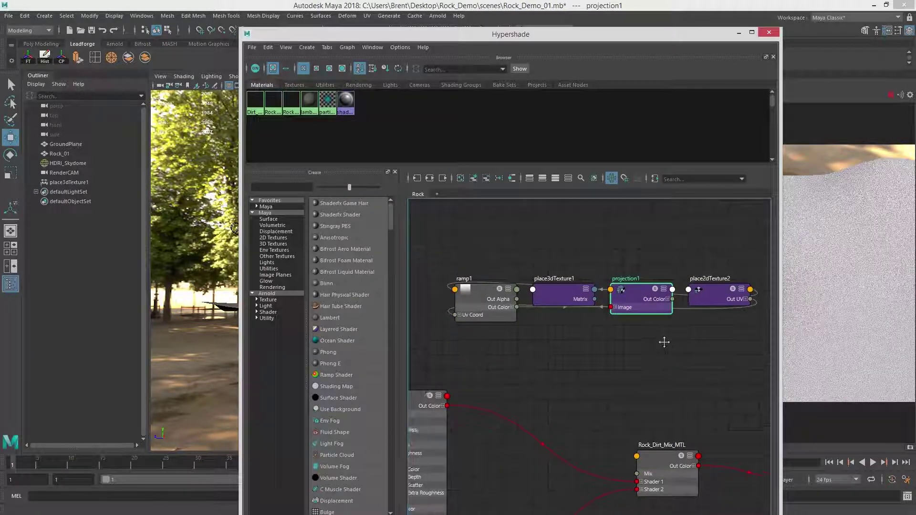
scroll(640, 339, down, 3)
drag(534, 305, 652, 262)
alt+middle_drag(651, 262, 646, 350)
drag(557, 321, 479, 311)
drag(602, 316, 532, 307)
drag(653, 317, 606, 229)
alt+middle_drag(633, 257, 674, 336)
drag(658, 371, 645, 315)
alt+middle_drag(646, 314, 609, 243)
drag(609, 243, 589, 290)
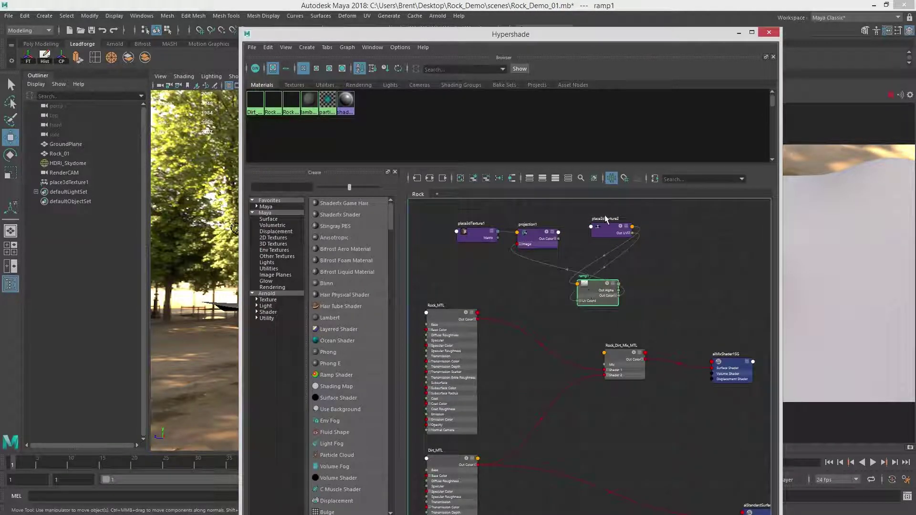
Step: Rearrange the texture nodes by flow, with place2dTexture2 before ramp1 and place3dTexture1 before projection1
drag(609, 237, 525, 292)
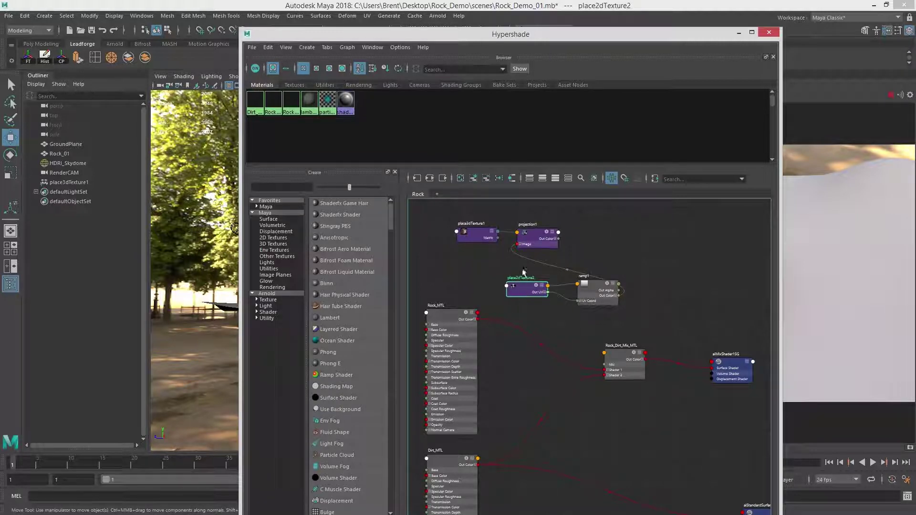
drag(533, 233, 650, 241)
drag(491, 231, 593, 246)
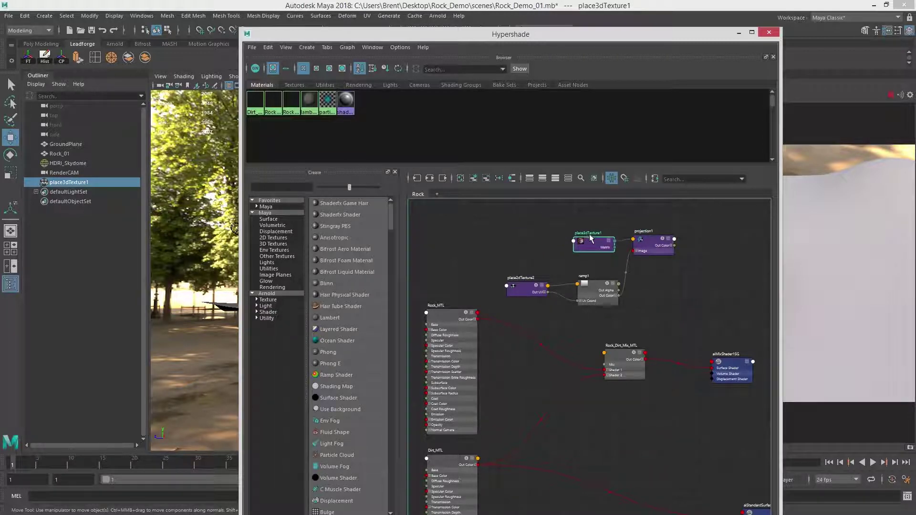
mouse_move(595, 241)
mouse_down()
mouse_move(582, 243)
mouse_move(592, 236)
mouse_up()
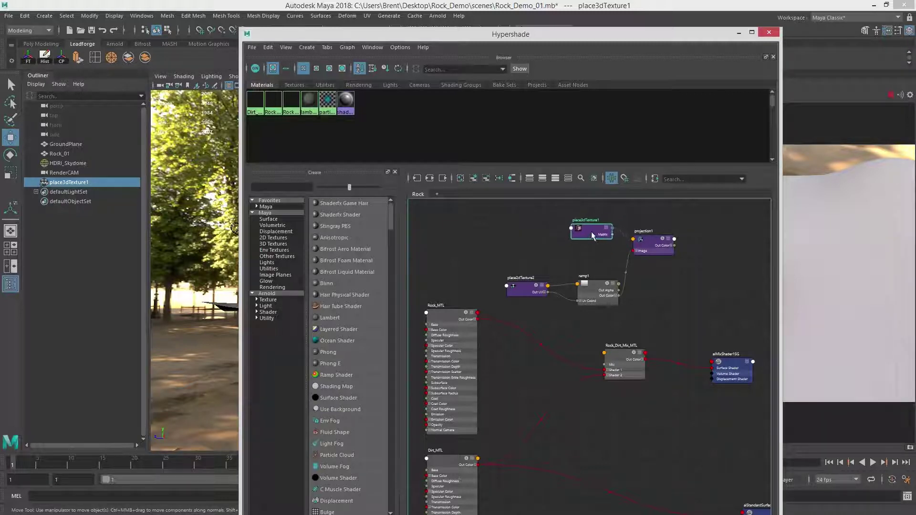
Step: Delete the place2dTexture2 node and group place3dTexture1 and ramp1 closely beside projection1
click(524, 296)
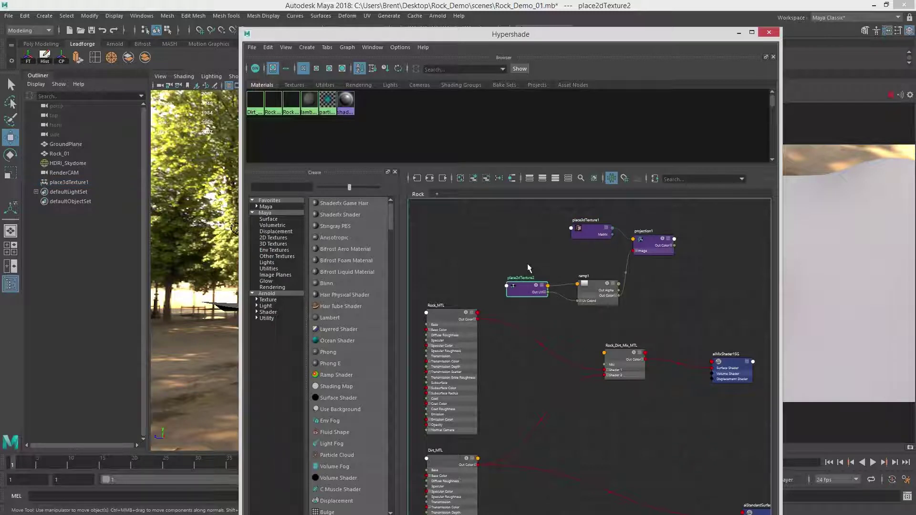
key(Delete)
drag(596, 298, 528, 279)
drag(595, 234, 533, 237)
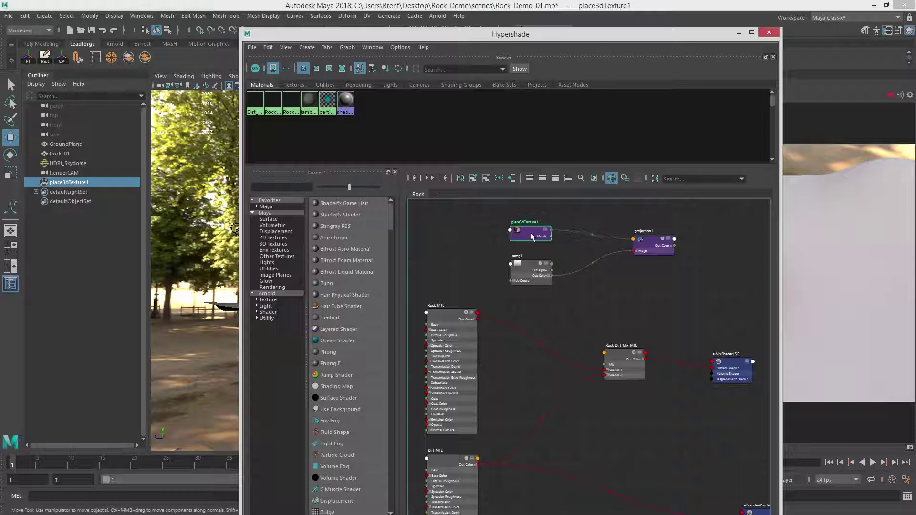
click(646, 253)
drag(646, 253, 588, 250)
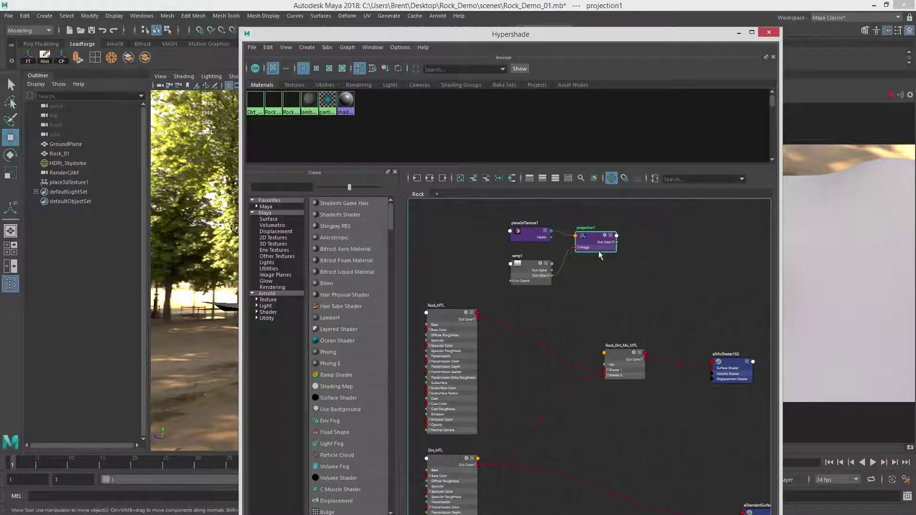
mouse_move(528, 266)
mouse_down()
mouse_move(499, 260)
mouse_move(524, 257)
mouse_move(525, 267)
mouse_up()
Step: Place the Attribute Editor beside the Hypershade and narrow ramp1's black-to-white transition near the middle, with the white stop at about 0.554
drag(915, 52, 600, 32)
drag(456, 33, 231, 23)
click(622, 35)
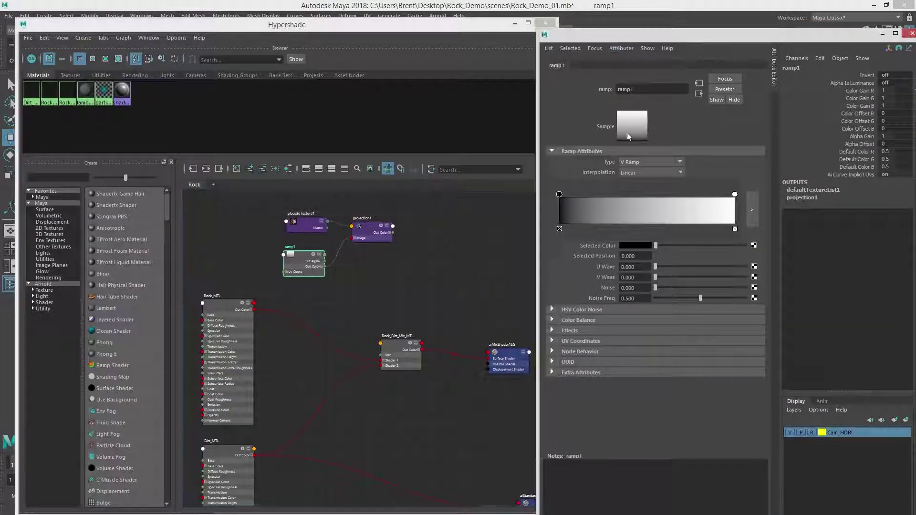
drag(561, 194, 649, 206)
drag(733, 195, 660, 196)
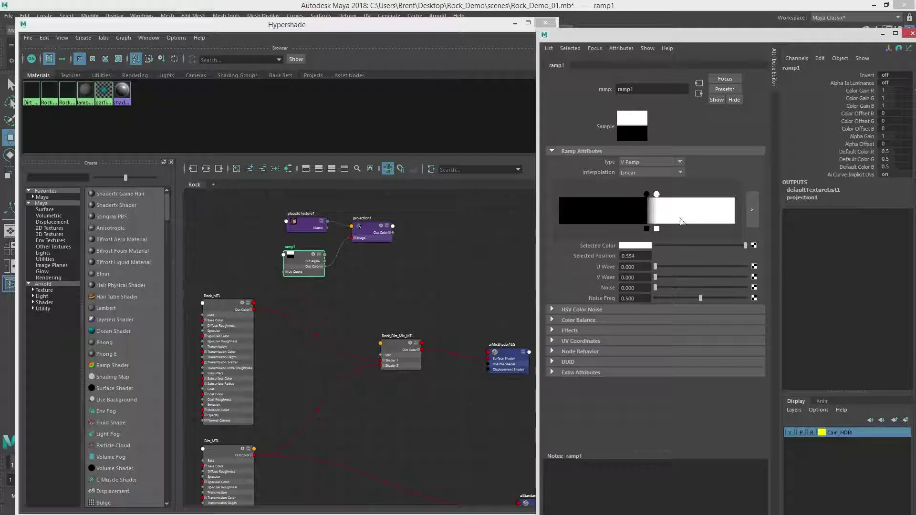
Step: Try the U, Diagonal and Radial types on ramp1, moving the black stop to the start and the white stop to about 0.511
click(628, 164)
click(629, 182)
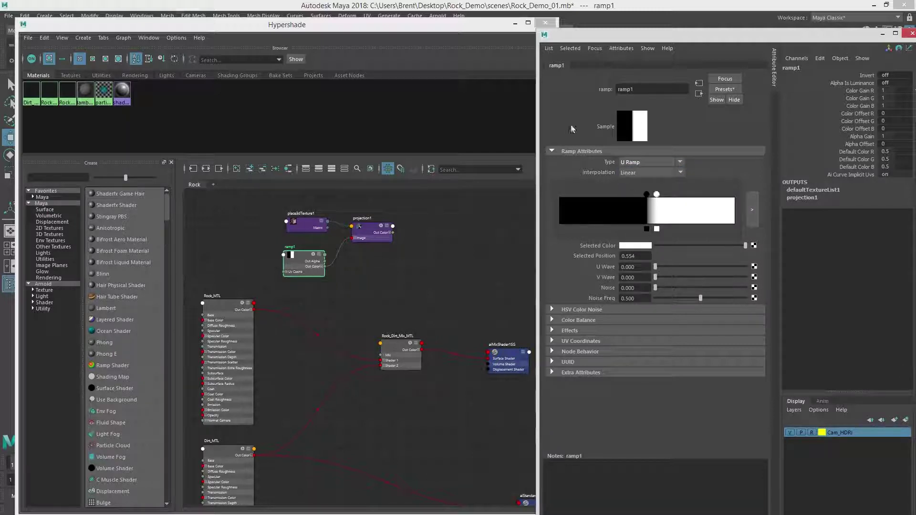
click(640, 163)
click(658, 178)
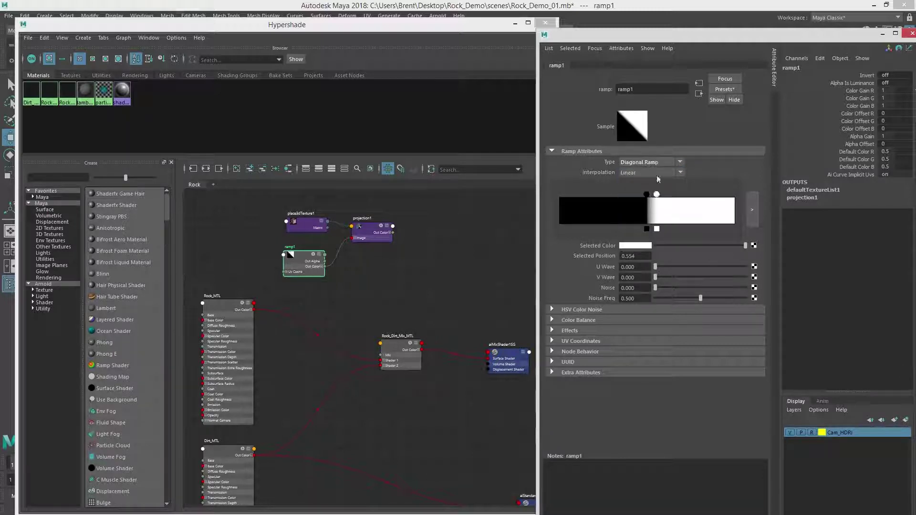
click(659, 161)
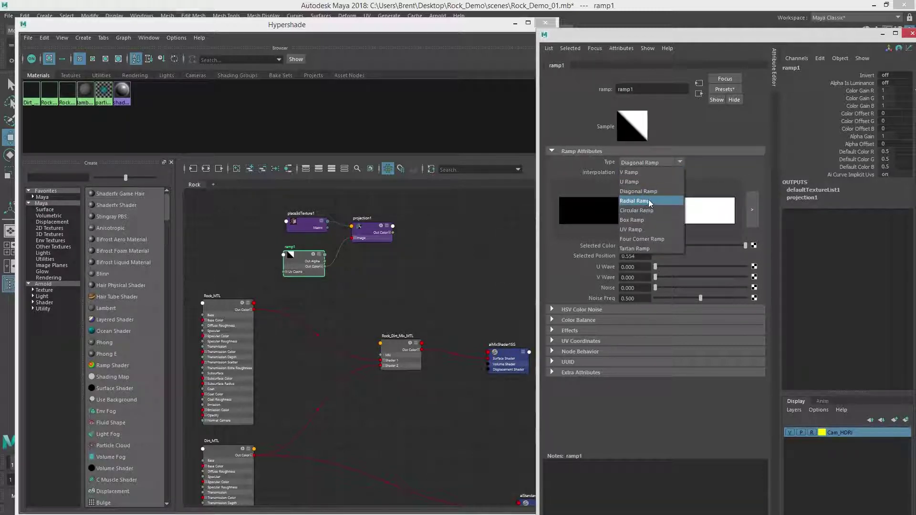
click(639, 200)
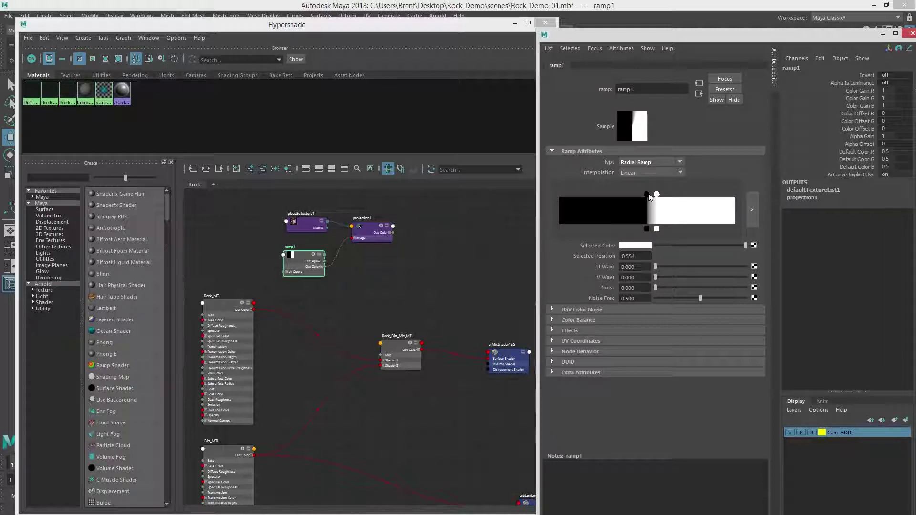
drag(648, 195, 534, 197)
mouse_move(656, 195)
mouse_down()
mouse_move(723, 196)
mouse_move(648, 195)
mouse_up()
Step: Try the Circular, Box, UV, Four Corner and Tartan types on ramp1, ending on V Ramp
click(650, 162)
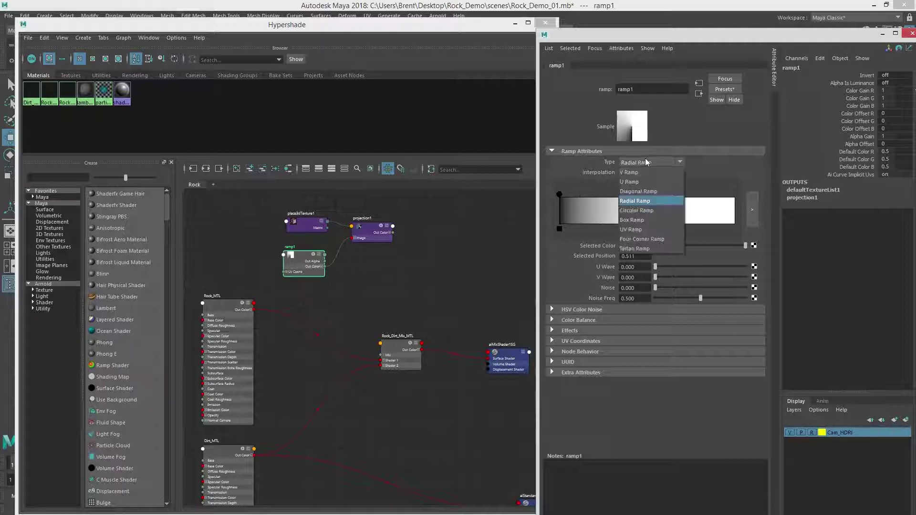
click(639, 210)
click(648, 162)
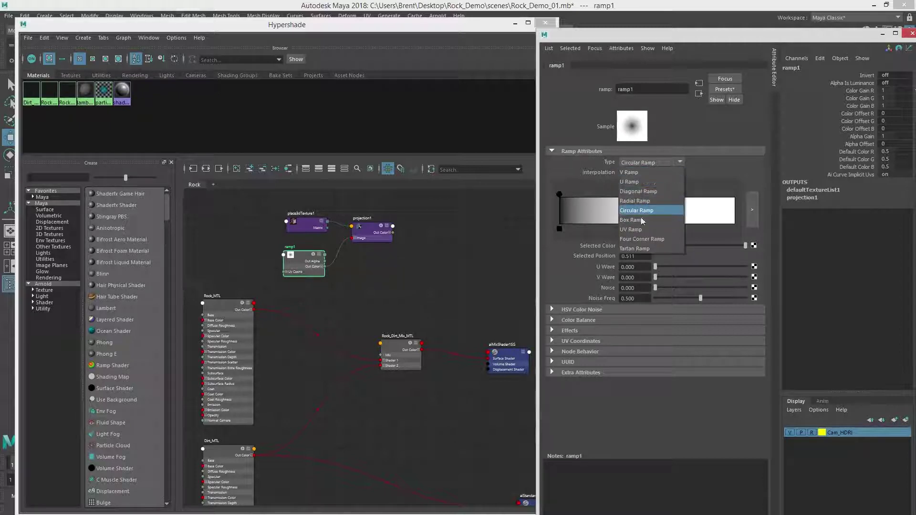
click(632, 220)
click(645, 162)
click(635, 230)
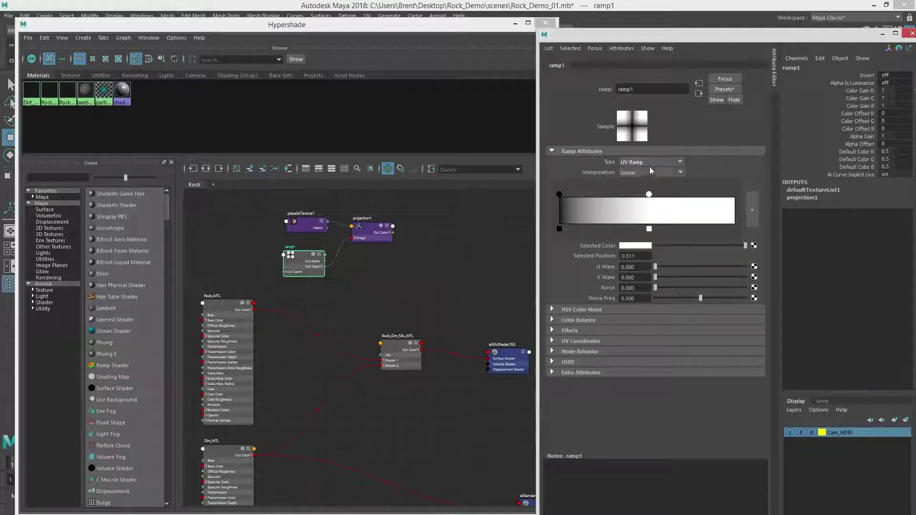
click(649, 162)
click(641, 240)
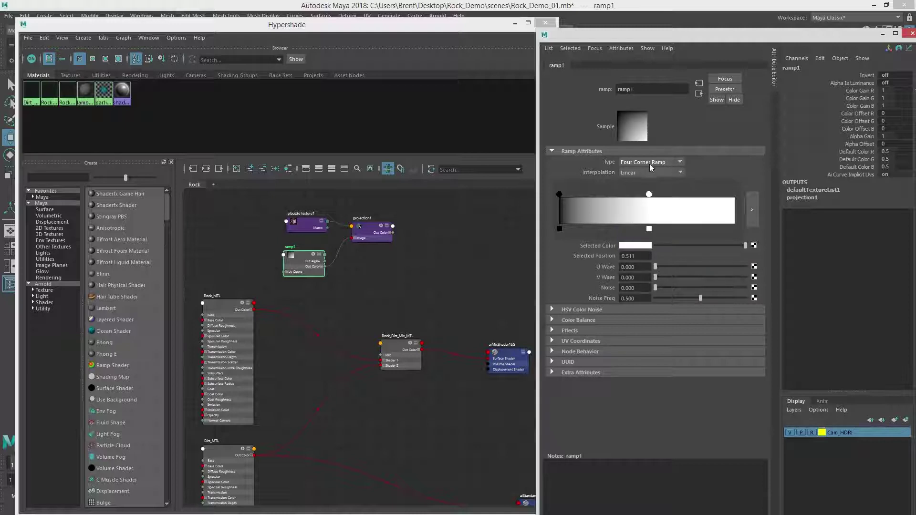
click(653, 163)
click(651, 164)
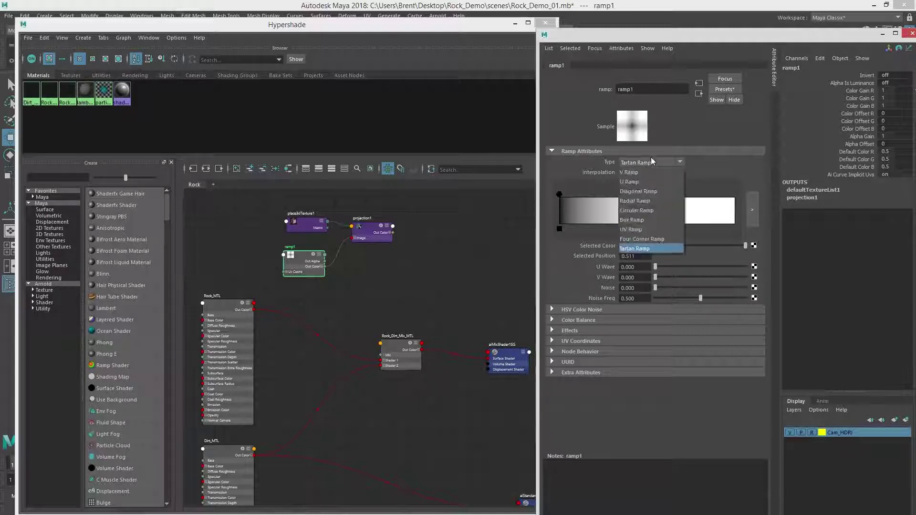
click(644, 175)
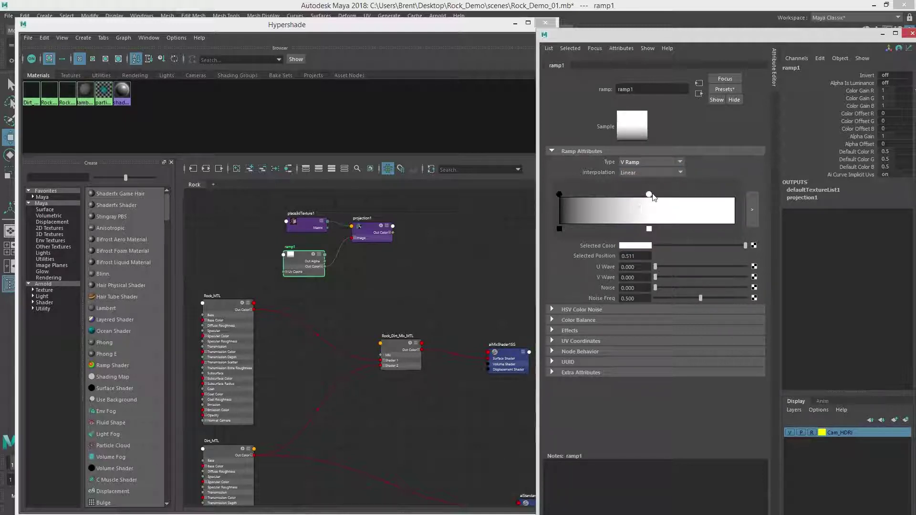
Step: Adjust ramp1 to a narrow transition near the middle, white below and black above, with the black stop at about 0.486
drag(649, 194, 684, 194)
drag(559, 195, 635, 196)
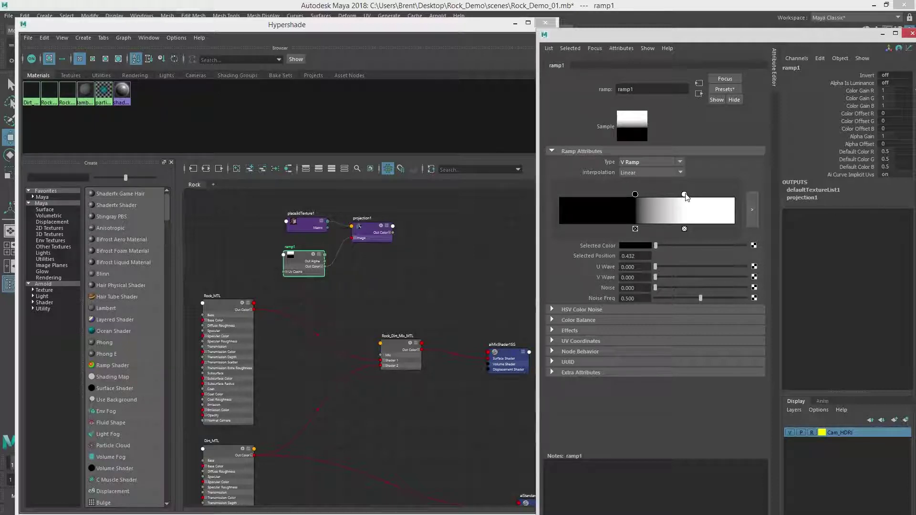
drag(683, 195, 645, 195)
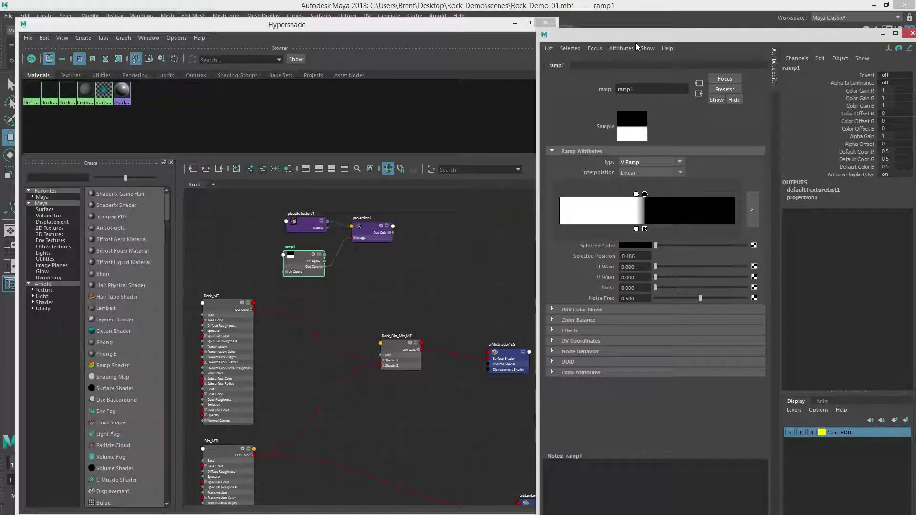
Step: Tighten the spacing of the projection1 and ramp1 nodes next to place3dTexture1
drag(372, 236, 370, 241)
drag(299, 258, 298, 252)
drag(384, 244, 379, 246)
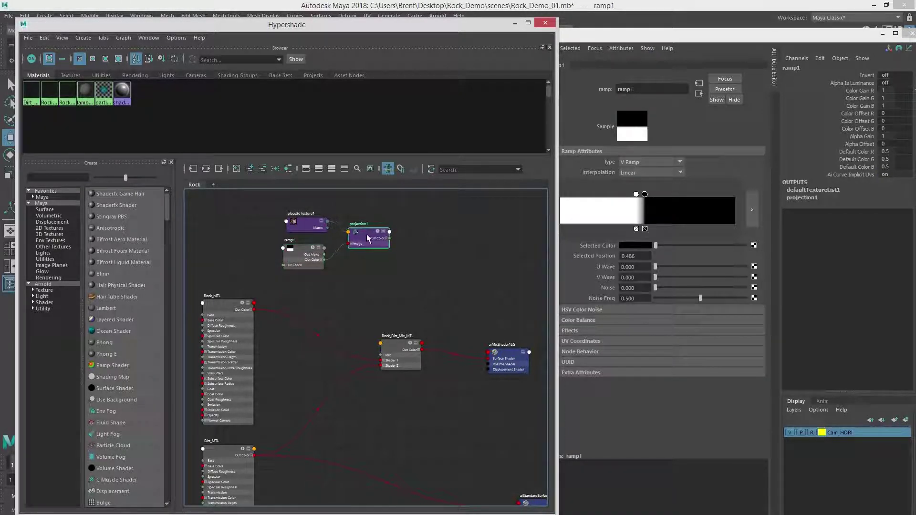
click(428, 245)
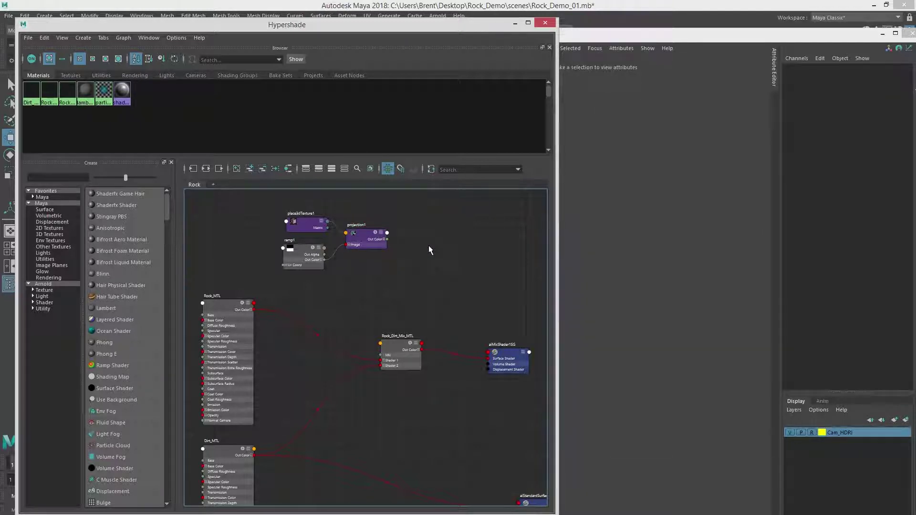
Step: Create a luminance node fed by projection1's color output and connect its Out Value to Rock_Dirt_Mix_MTL's Mix
click(382, 239)
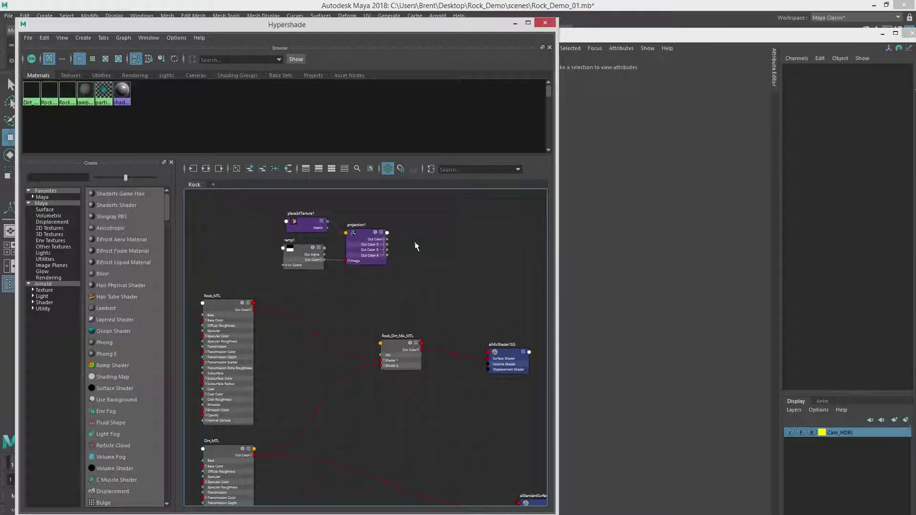
drag(419, 275, 385, 241)
key(Tab)
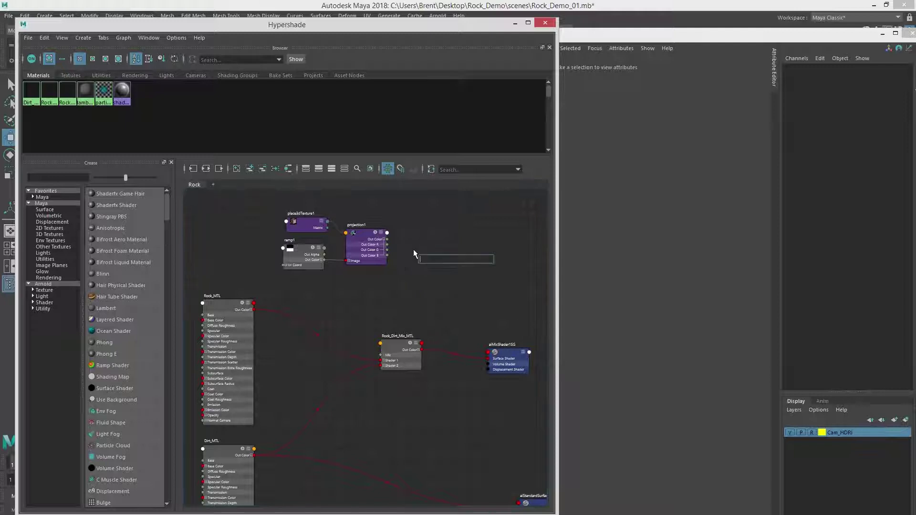
text(lum)
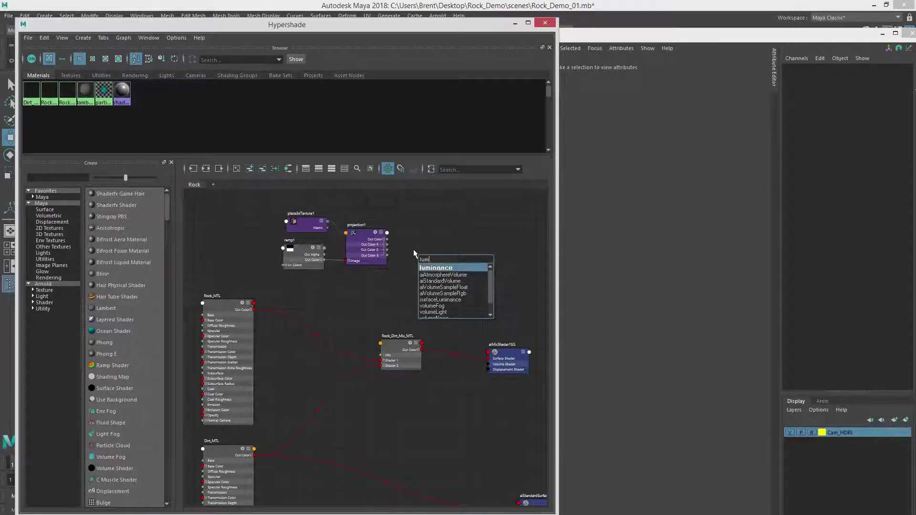
key(Return)
drag(433, 270, 387, 359)
Step: Move the Hypershade and Attribute Editor windows aside to examine the ramp pattern on Rock_01 in the render and the perspective view
drag(350, 29, 913, 29)
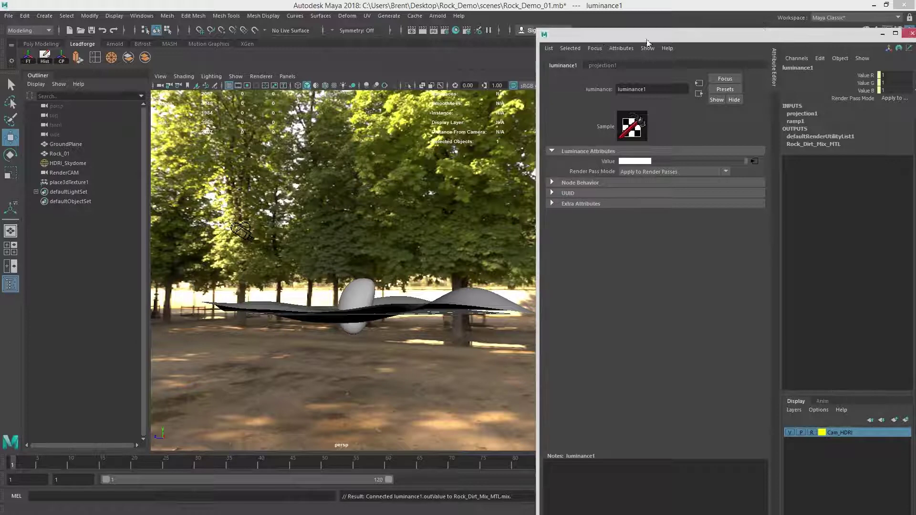
drag(733, 34, 342, 49)
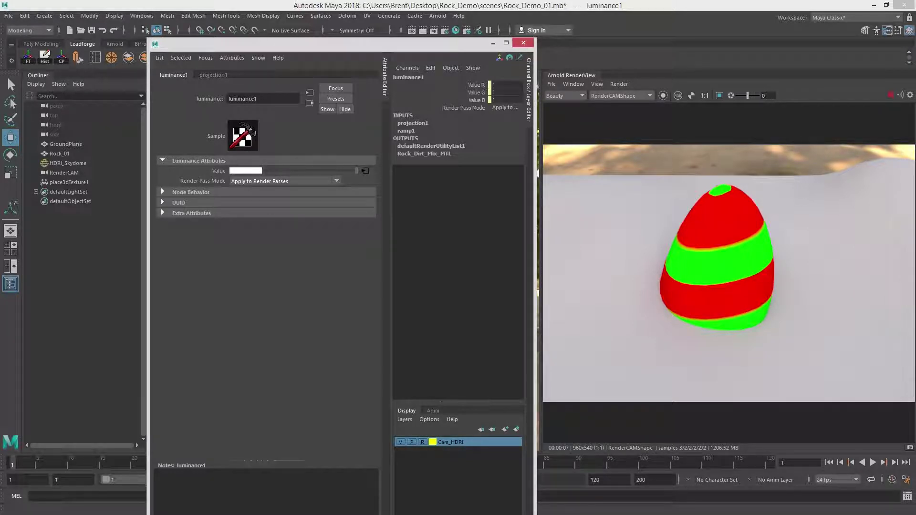
mouse_move(915, 43)
mouse_down()
mouse_move(915, 19)
mouse_move(915, 43)
mouse_move(915, 31)
mouse_up()
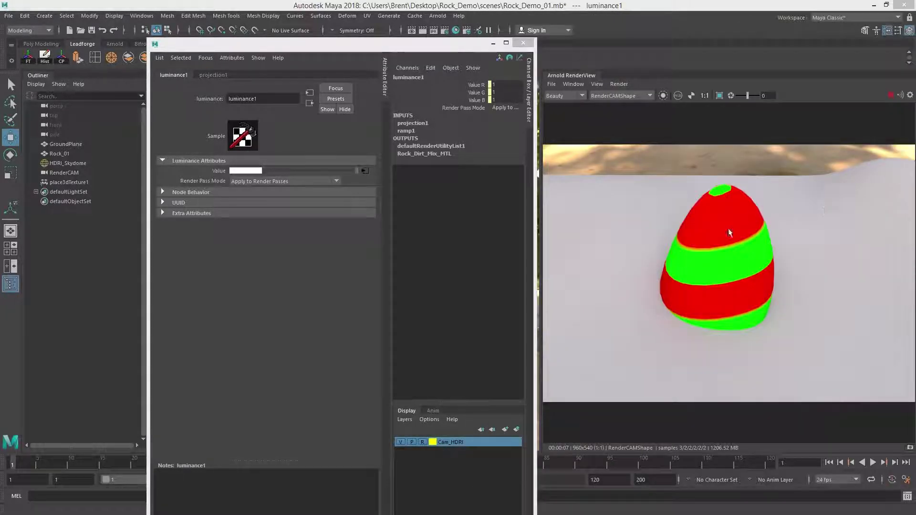
drag(373, 50, 915, 110)
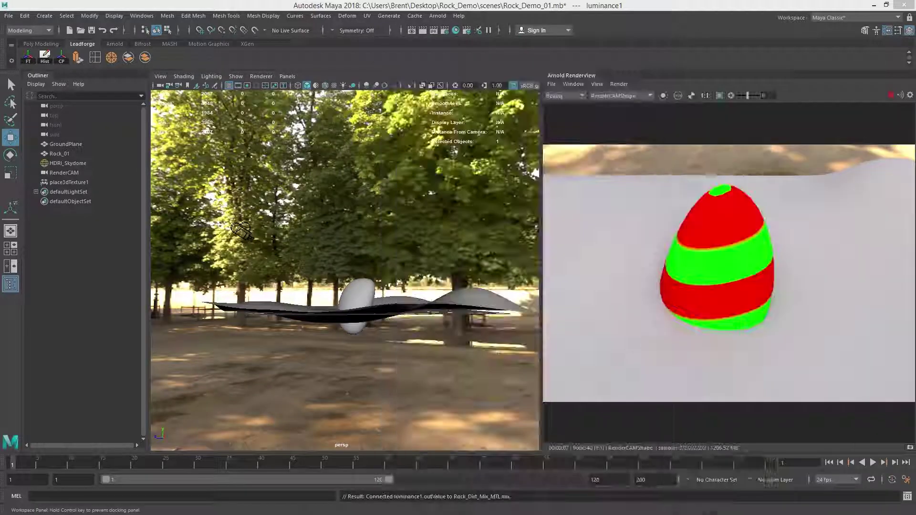
alt+drag(378, 232, 388, 257)
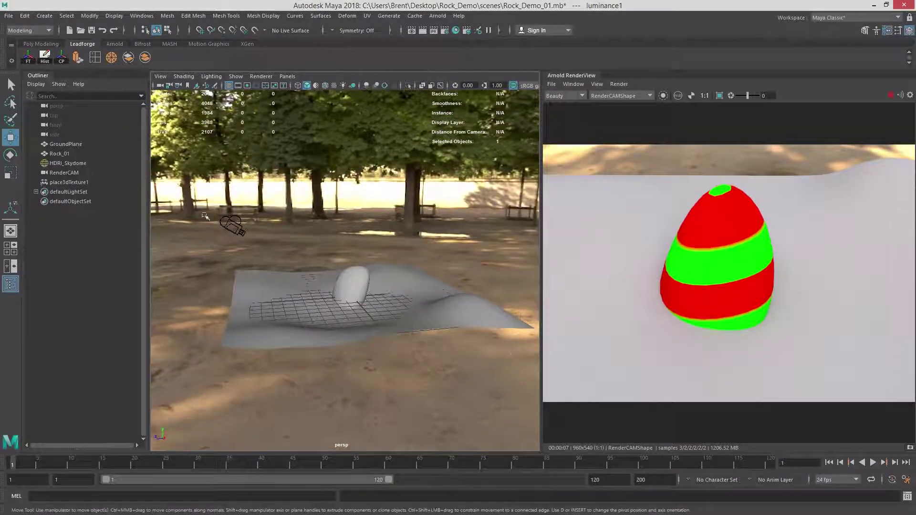
Step: Select place3dTexture1 and move it vertically to shift the projected bands on Rock_01
click(69, 183)
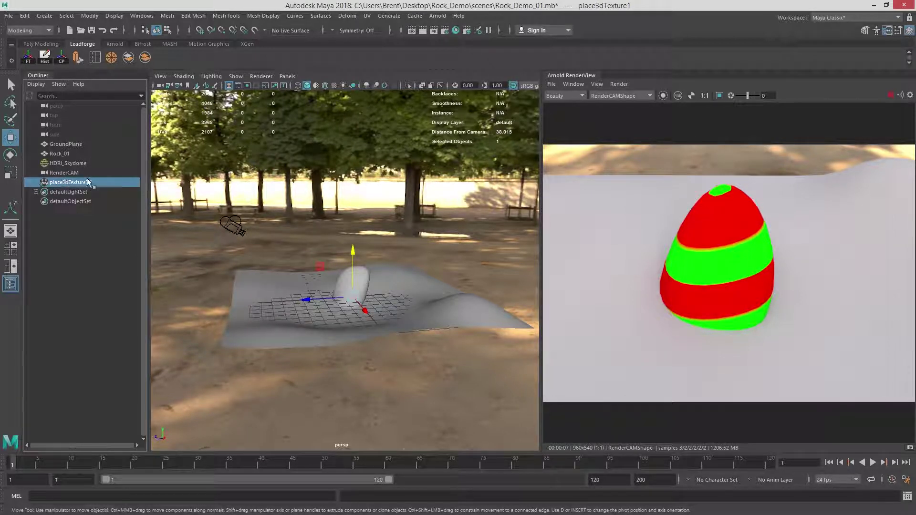
click(75, 174)
click(74, 181)
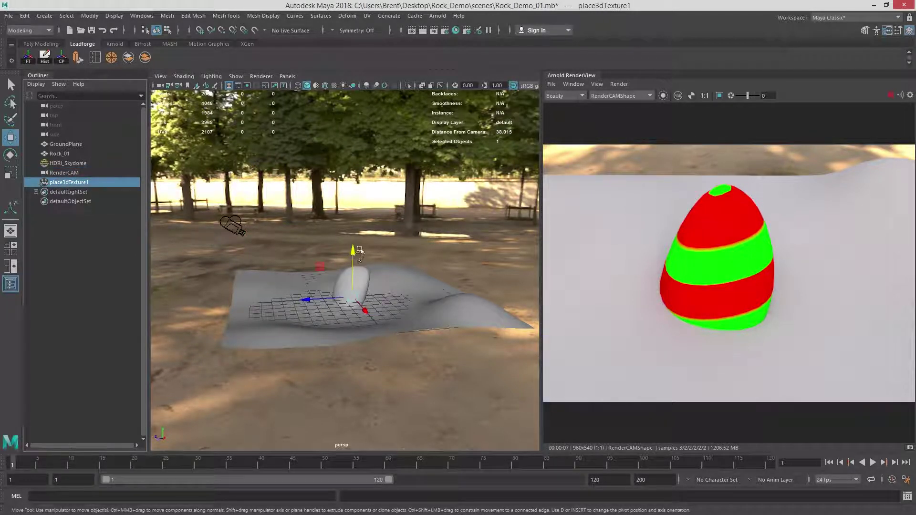
mouse_move(354, 250)
mouse_down()
mouse_move(349, 185)
mouse_move(402, 179)
mouse_move(336, 262)
mouse_move(362, 260)
mouse_up()
mouse_move(387, 208)
mouse_down()
mouse_move(387, 193)
mouse_move(376, 208)
mouse_up()
Step: Try scaling place3dTexture1 horizontally to about 7.38 and undo the scaling
key(r)
drag(407, 258, 716, 318)
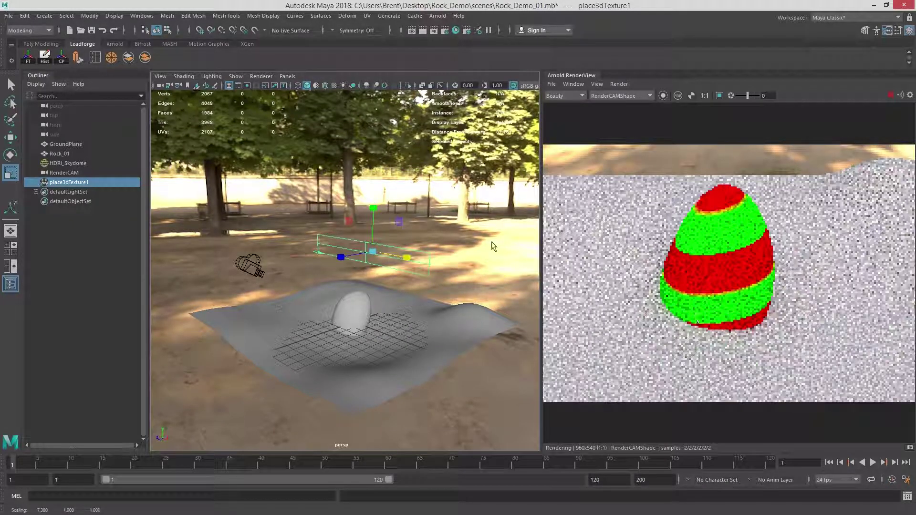
key(ctrl+z)
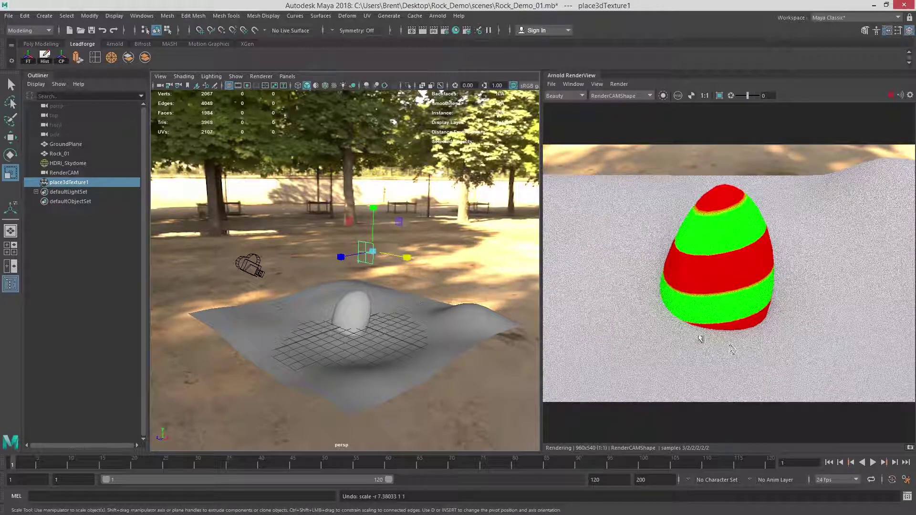
alt+drag(430, 260, 360, 256)
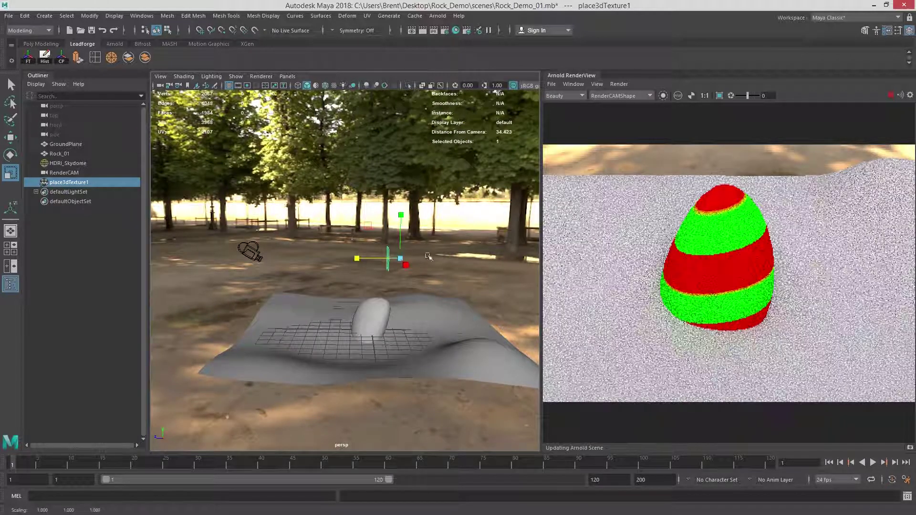
key(ctrl+z)
alt+drag(376, 210, 348, 181)
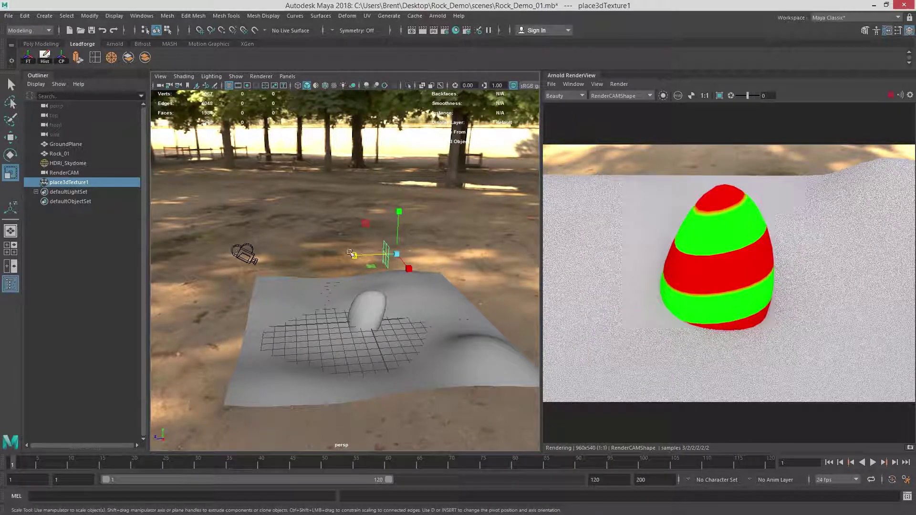
Step: Reselect place3dTexture1 and stretch it vertically until it extends well above and below Rock_01
click(440, 236)
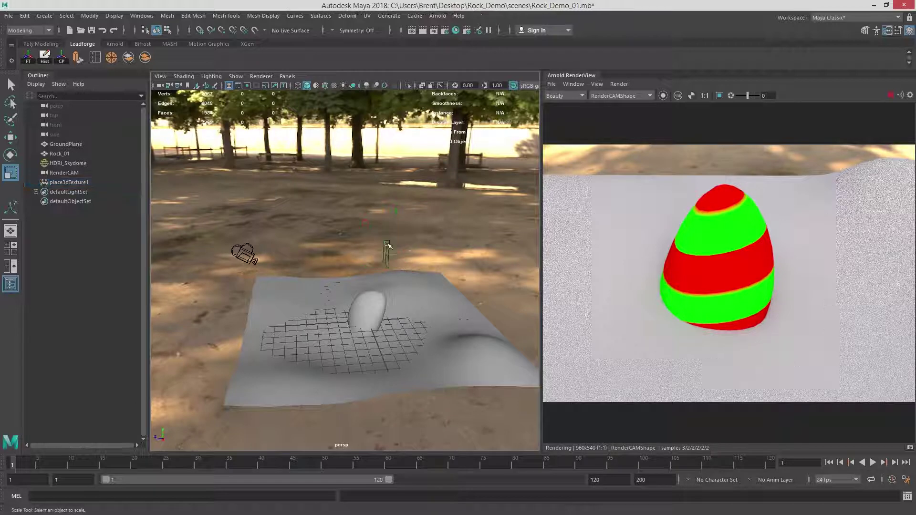
click(386, 245)
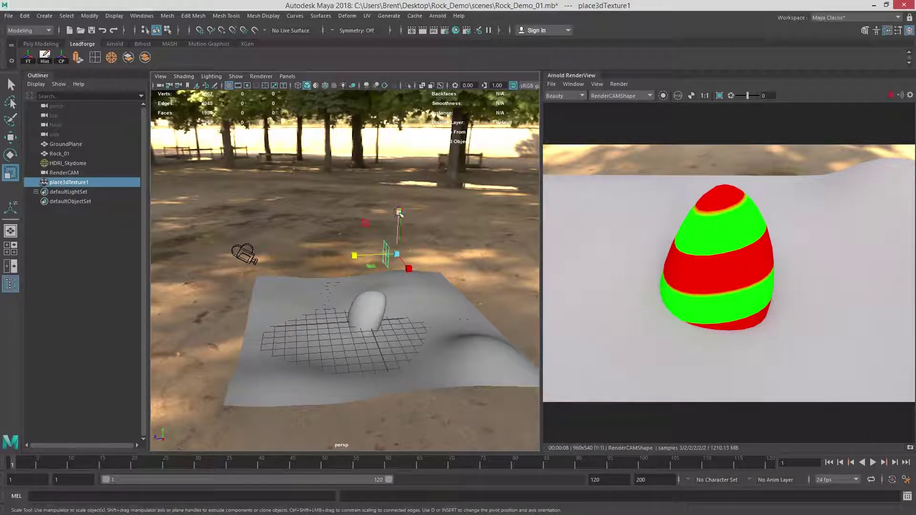
drag(399, 212, 438, 34)
alt+drag(424, 185, 318, 267)
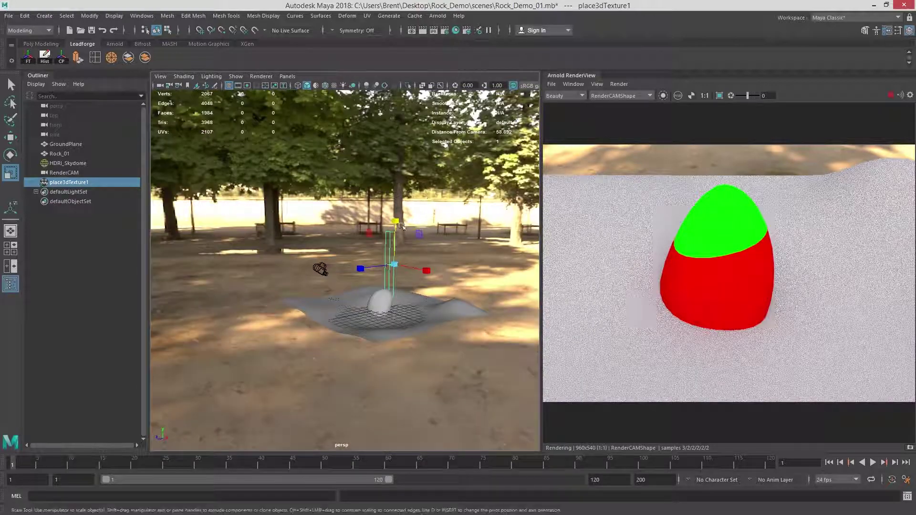
drag(397, 222, 457, 194)
Step: Lower the stretched place3dTexture1 until the red-to-green blend falls across the lower part of Rock_01
key(w)
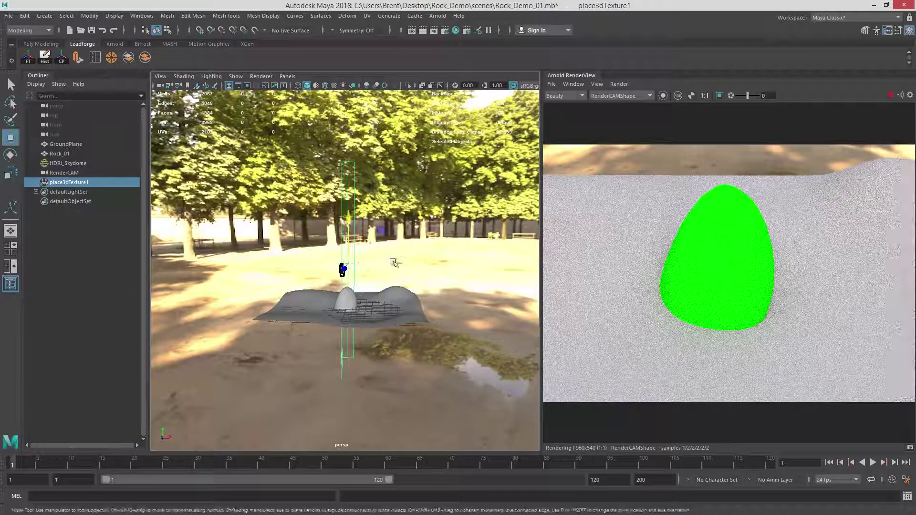
drag(395, 262, 380, 246)
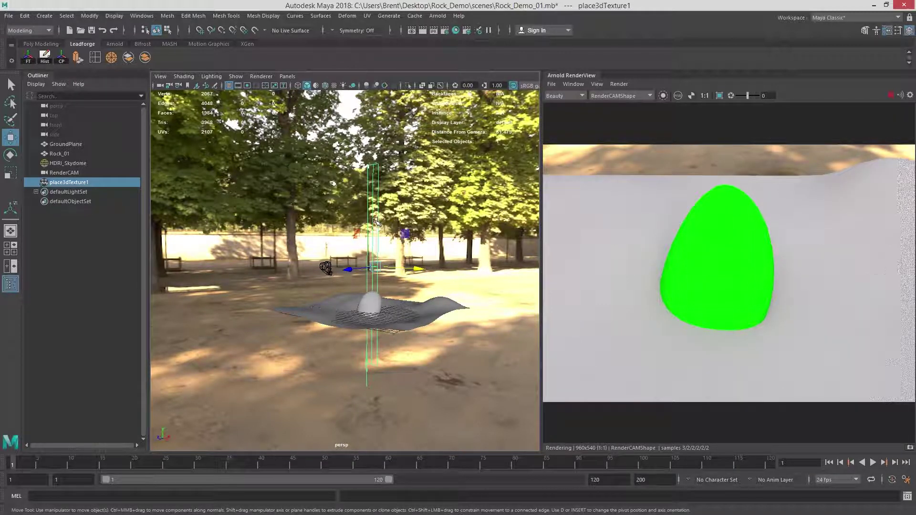
drag(372, 228, 380, 254)
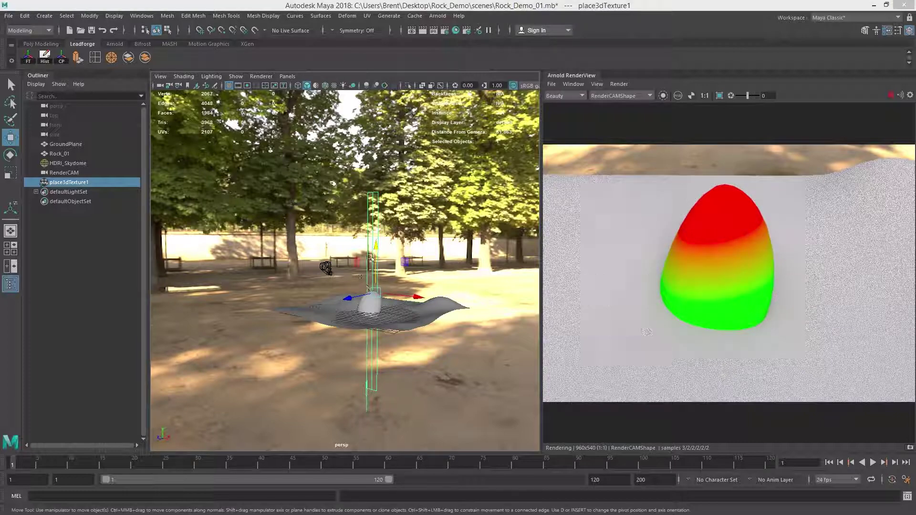
mouse_move(376, 247)
mouse_down()
mouse_move(376, 265)
mouse_move(375, 230)
mouse_move(376, 254)
mouse_up()
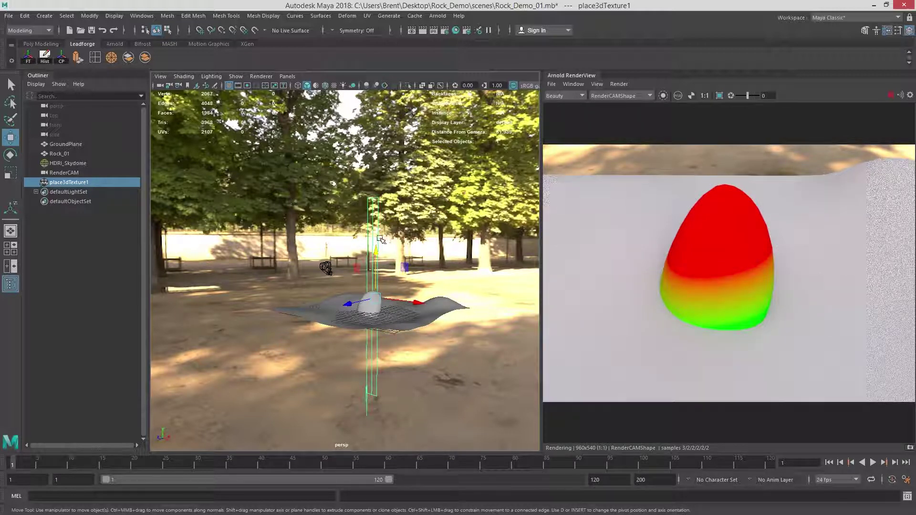
Step: Shrink place3dTexture1 back to a small size and position it beside Rock_01
key(r)
click(377, 288)
drag(377, 291, 435, 305)
key(w)
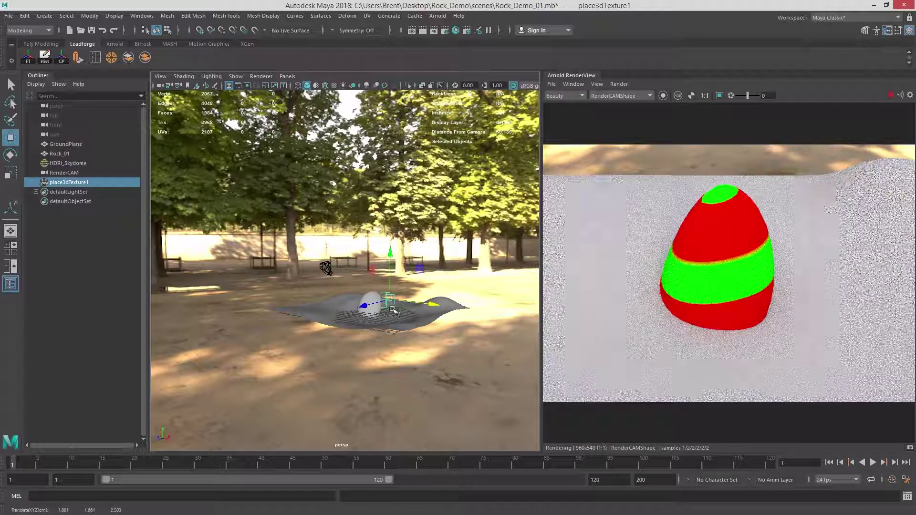
Step: Compress and then stretch place3dTexture1 vertically to about 18.4, and shift it so the blend crosses Rock_01's lower half
key(r)
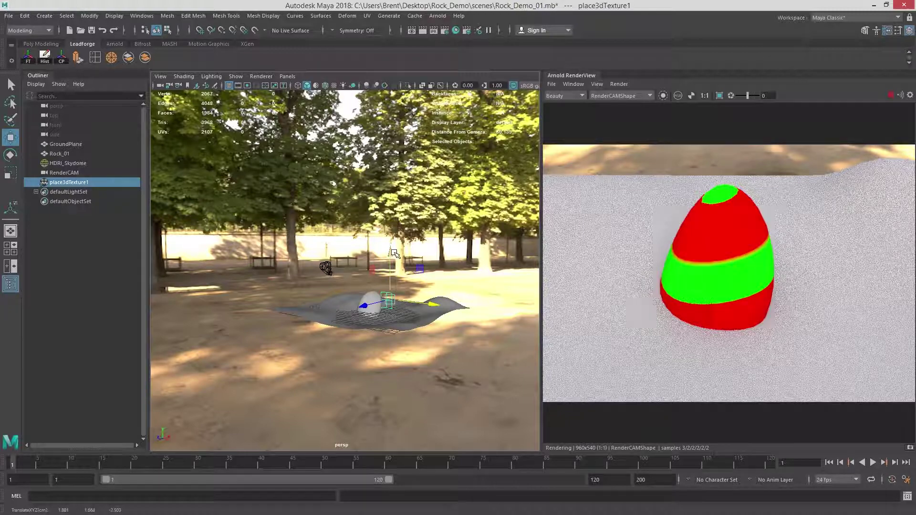
drag(392, 274, 398, 304)
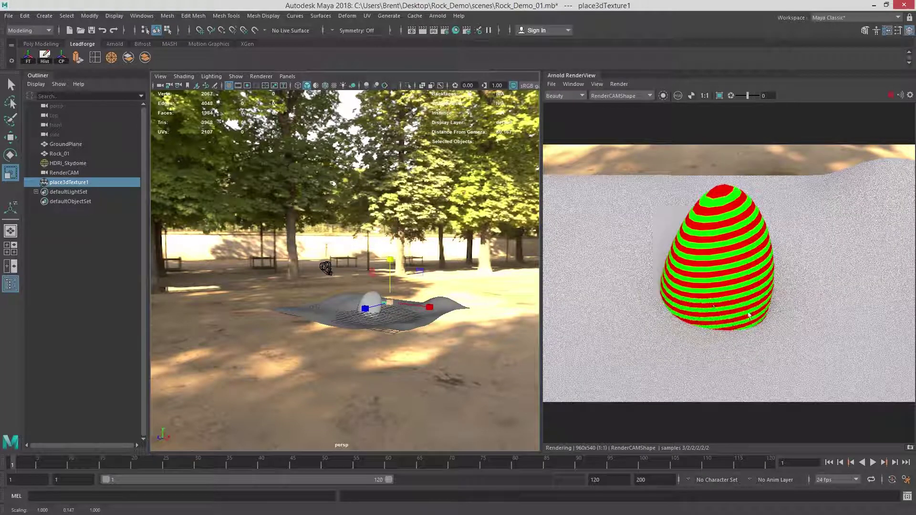
drag(399, 257, 401, 130)
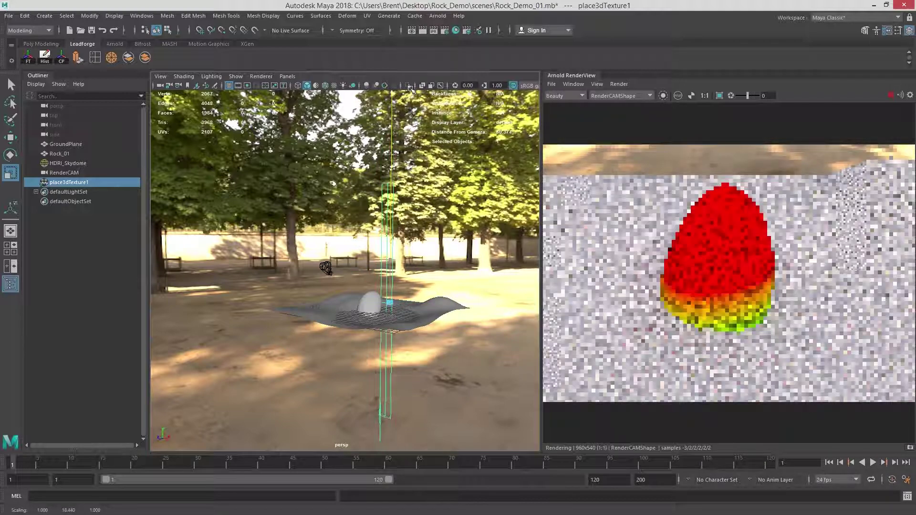
key(w)
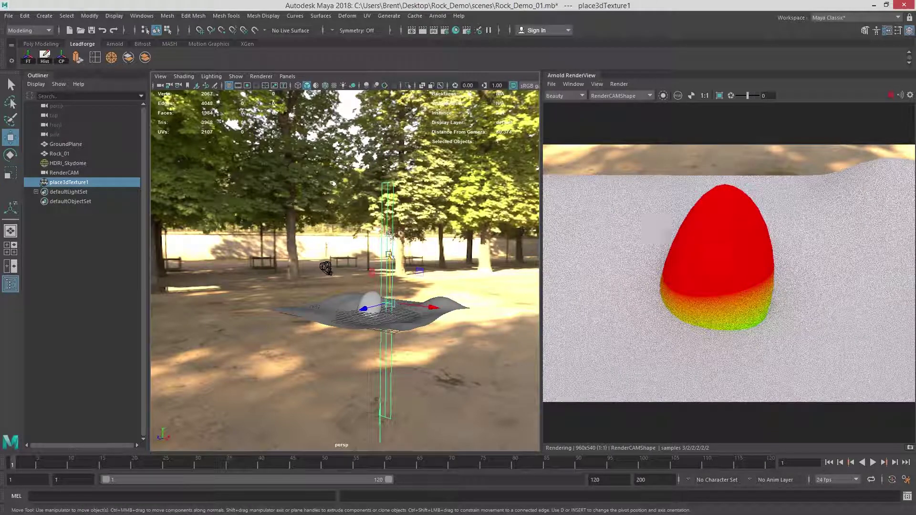
drag(390, 255, 391, 248)
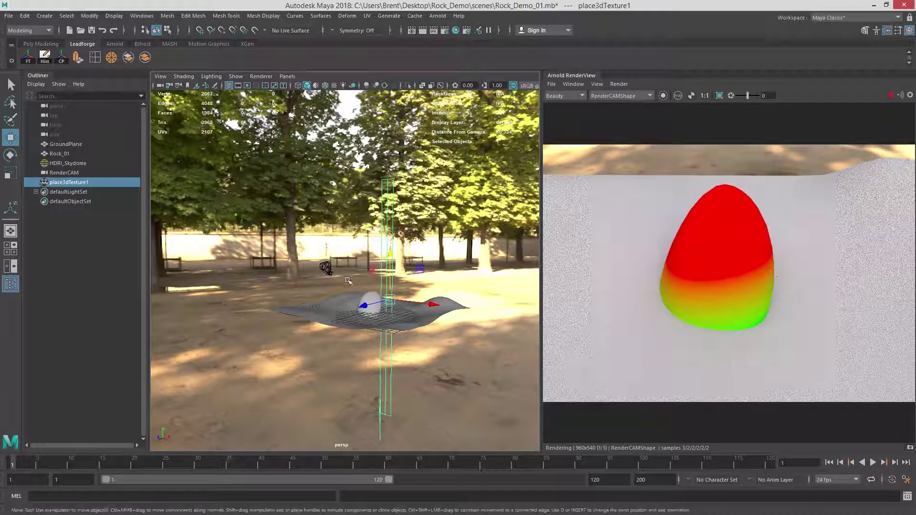
Step: Move place3dTexture1 horizontally away from Rock_01, past the edge of the ground plane, and deselect it
alt+drag(378, 256, 396, 268)
key(q)
click(376, 291)
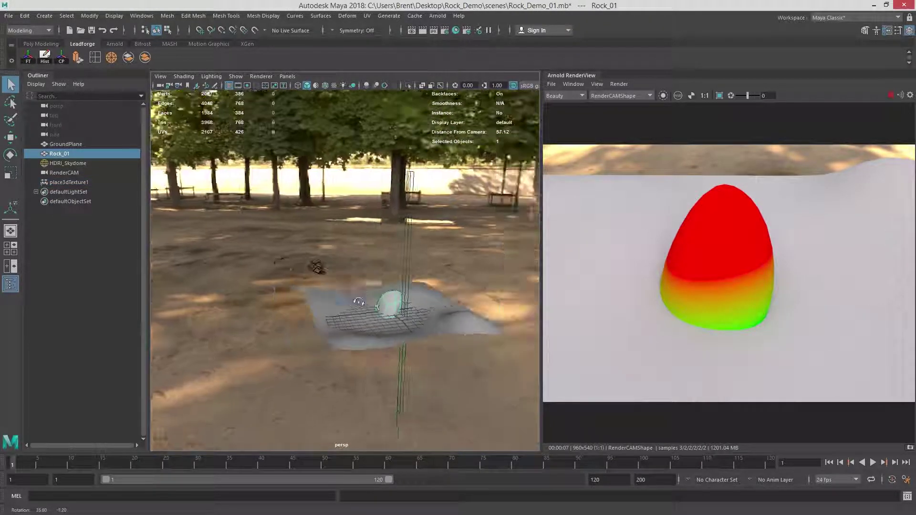
click(405, 228)
key(w)
drag(368, 304, 470, 294)
click(455, 249)
mouse_move(391, 307)
alt+mouse_down()
mouse_move(464, 289)
mouse_move(394, 306)
alt+mouse_up()
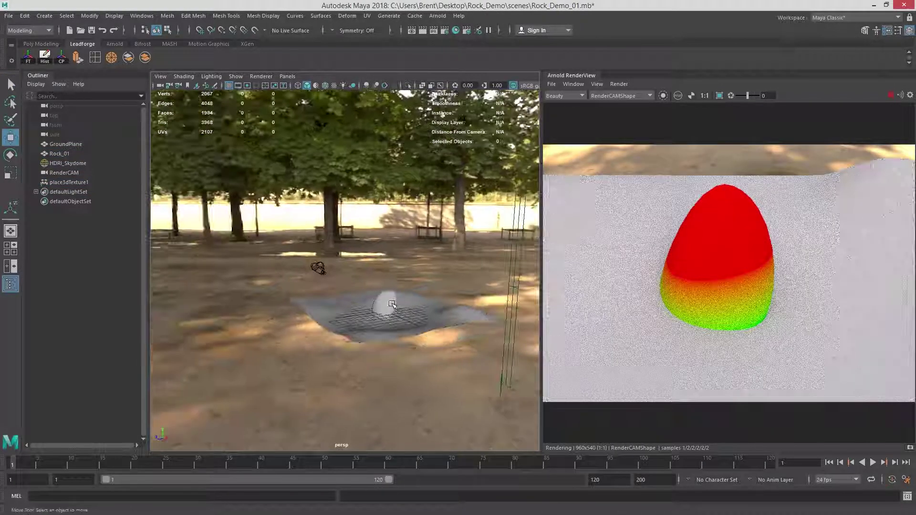
Step: Select Rock_01 and move it slightly down into the ground plane
click(386, 296)
drag(386, 261, 417, 258)
click(424, 285)
Step: Assign the existing green Dirt_MTL material to GroundPlane and deselect it
click(441, 285)
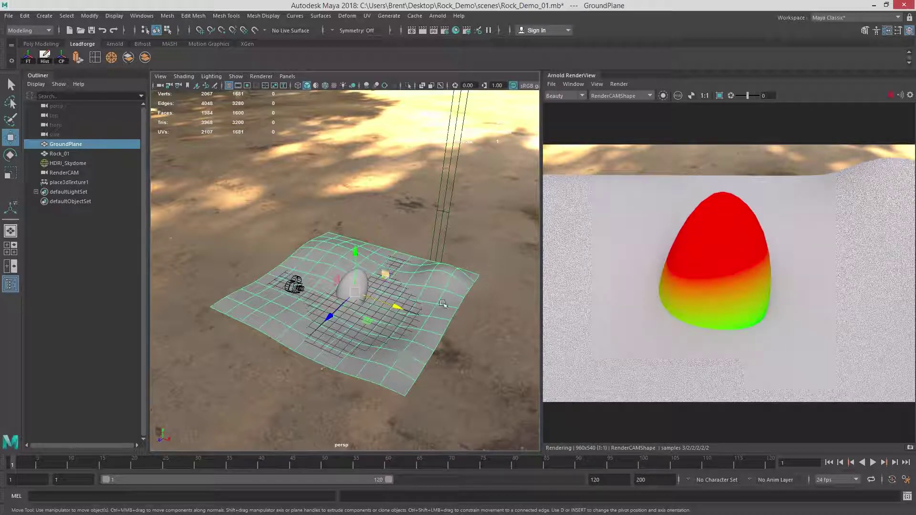
click(509, 328)
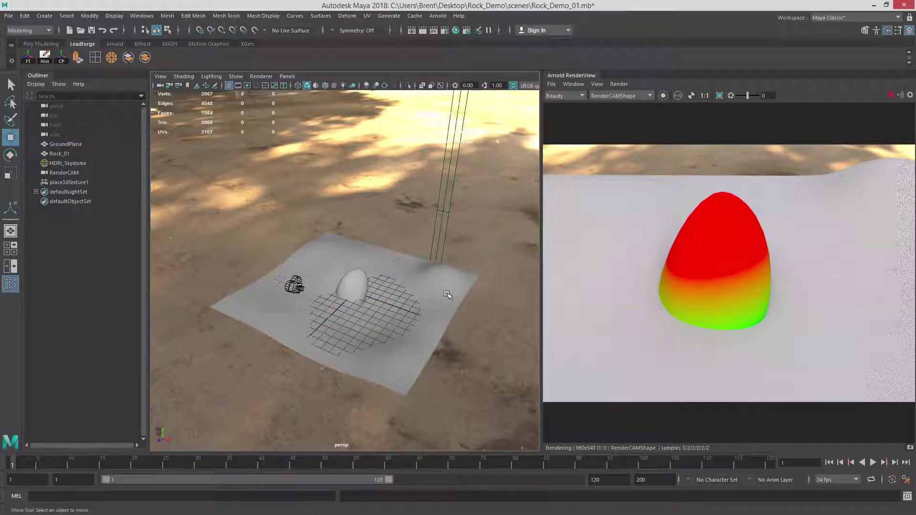
click(448, 288)
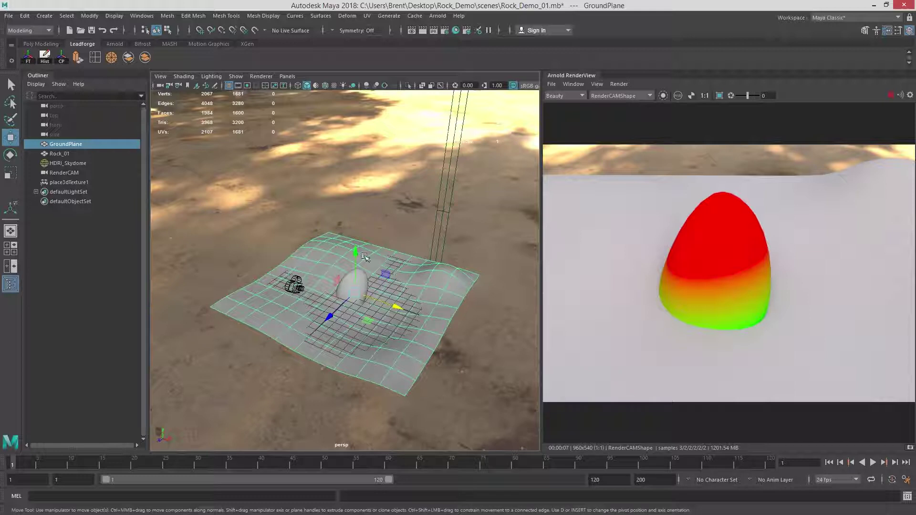
right_drag(364, 230, 443, 475)
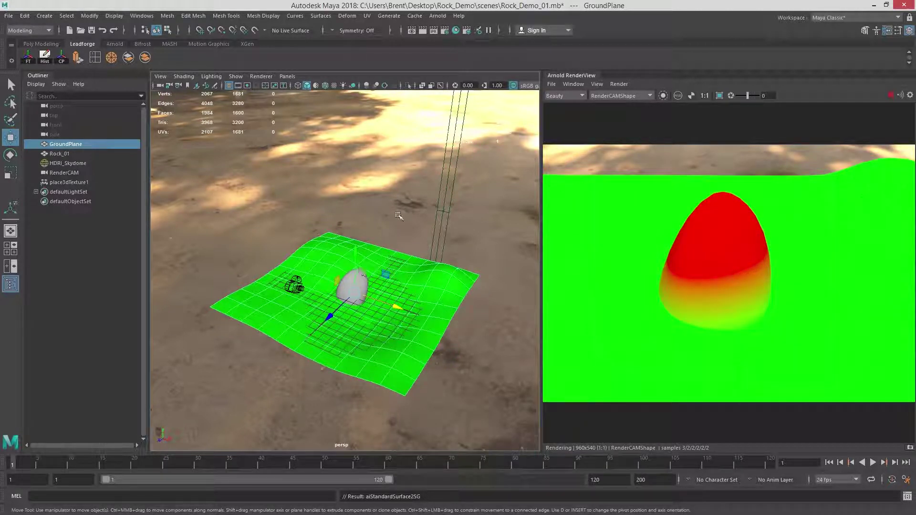
click(452, 339)
Step: Trace Rock_01's shading network from Rock_Dirt_Mix_MTL through luminance1 and projection1 to place3dTexture1 and ramp1
alt+drag(452, 339, 444, 305)
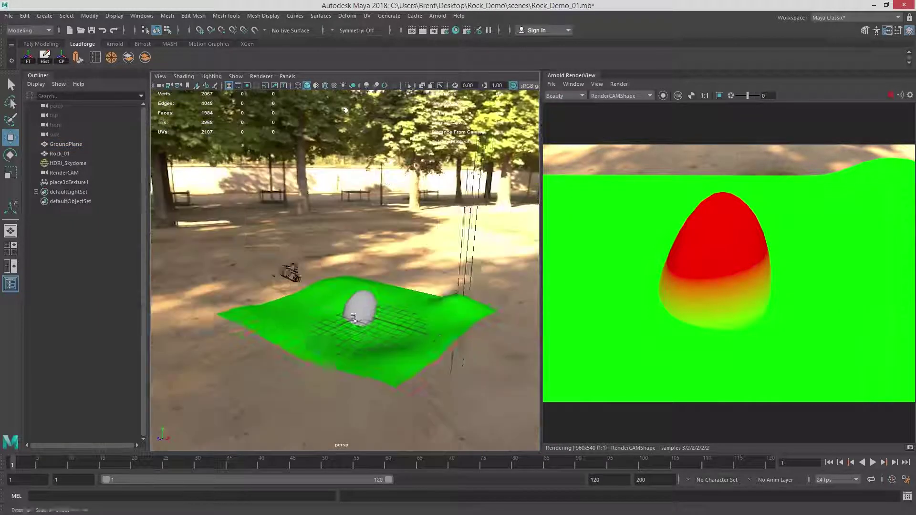
scroll(461, 358, up, 2)
scroll(462, 358, up, 4)
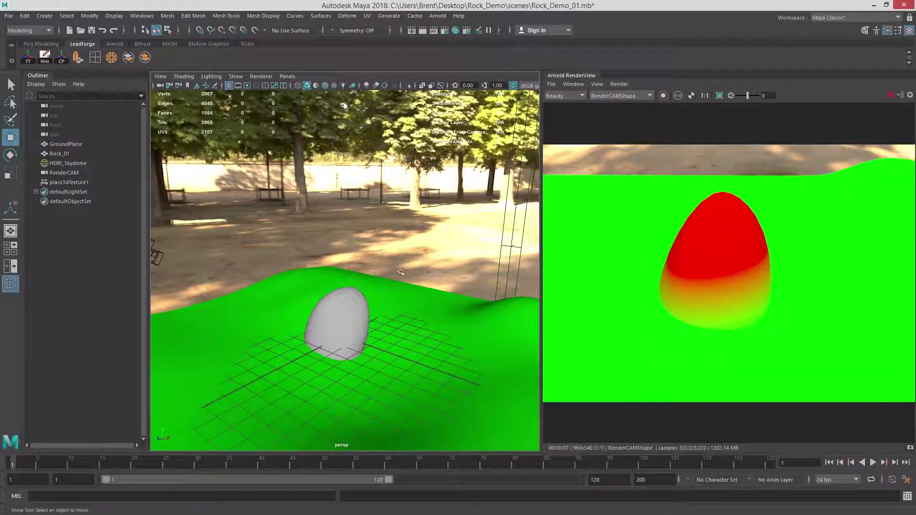
alt+drag(357, 294, 364, 282)
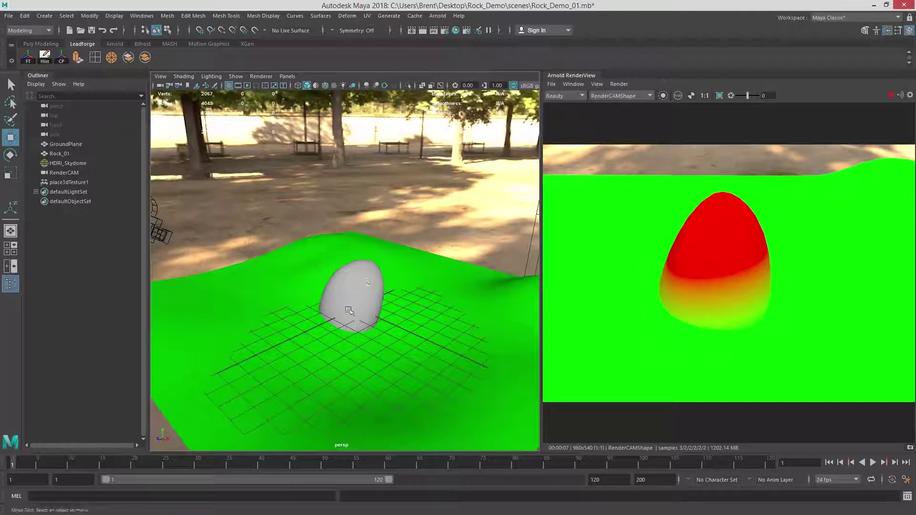
click(363, 282)
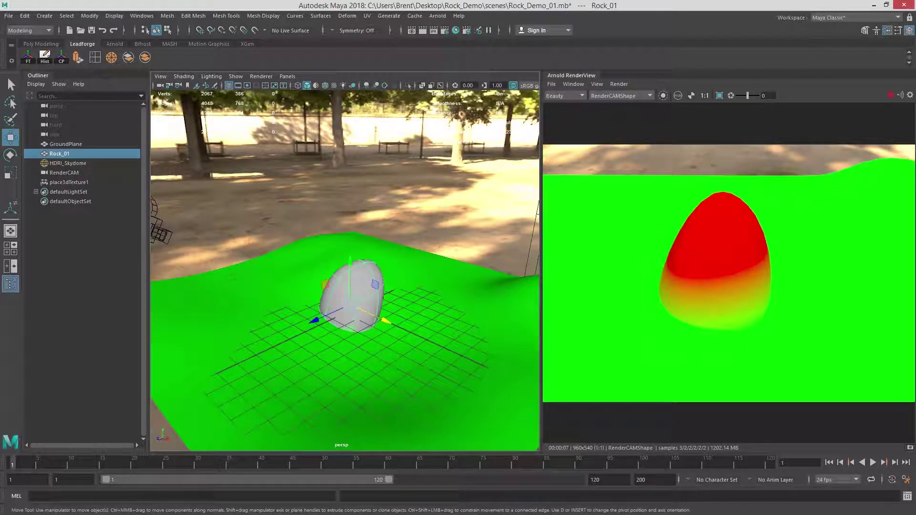
key(ctrl+a)
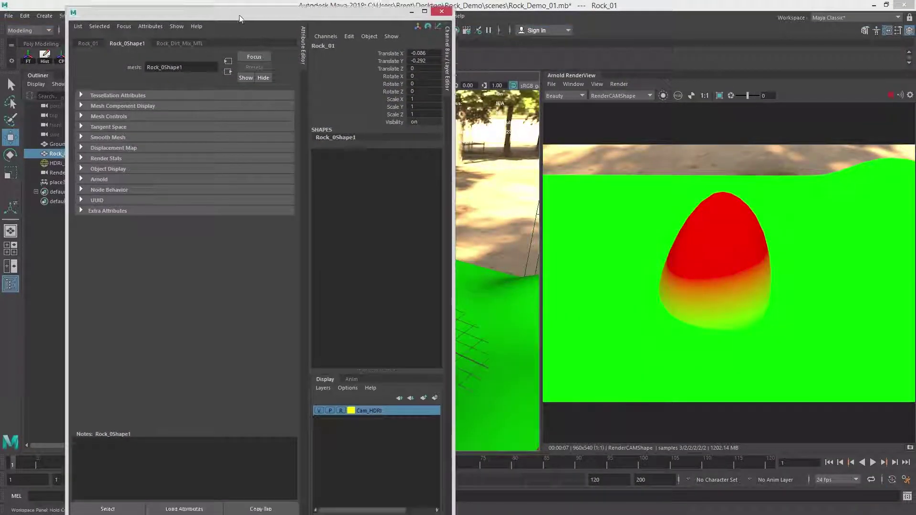
click(165, 44)
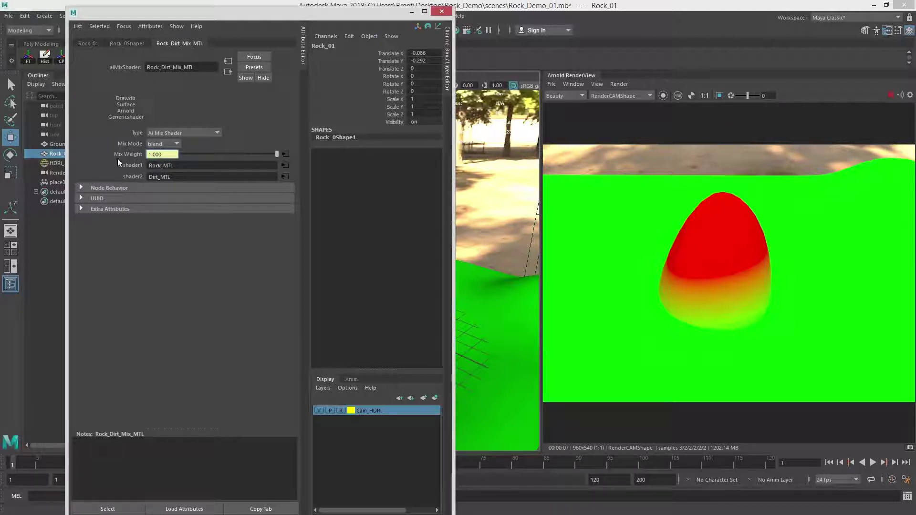
click(285, 154)
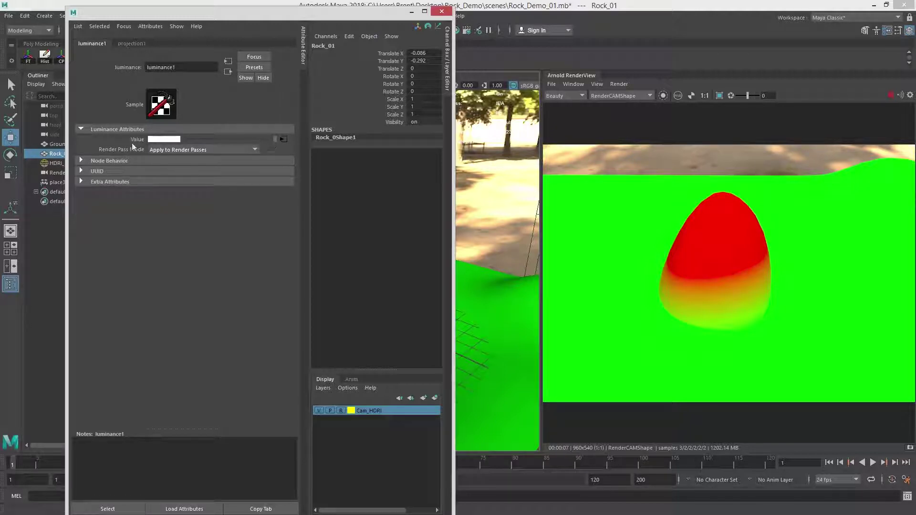
click(283, 139)
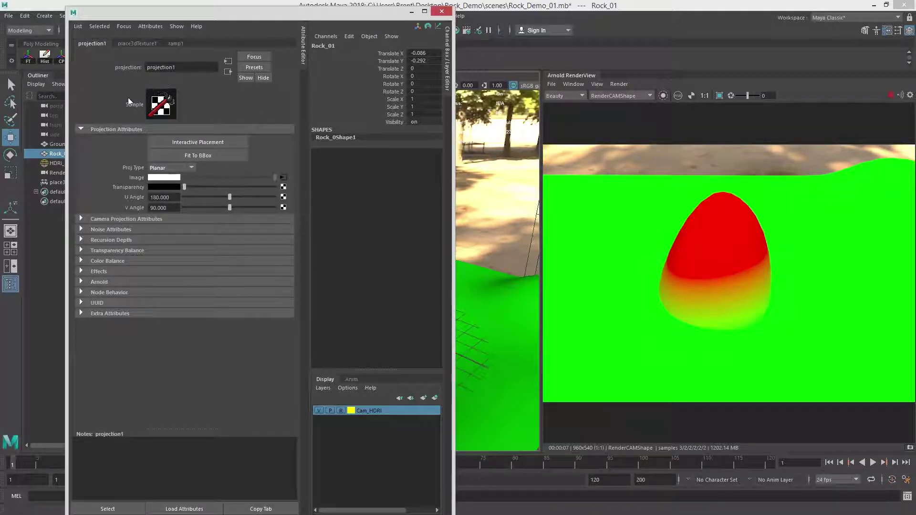
click(137, 44)
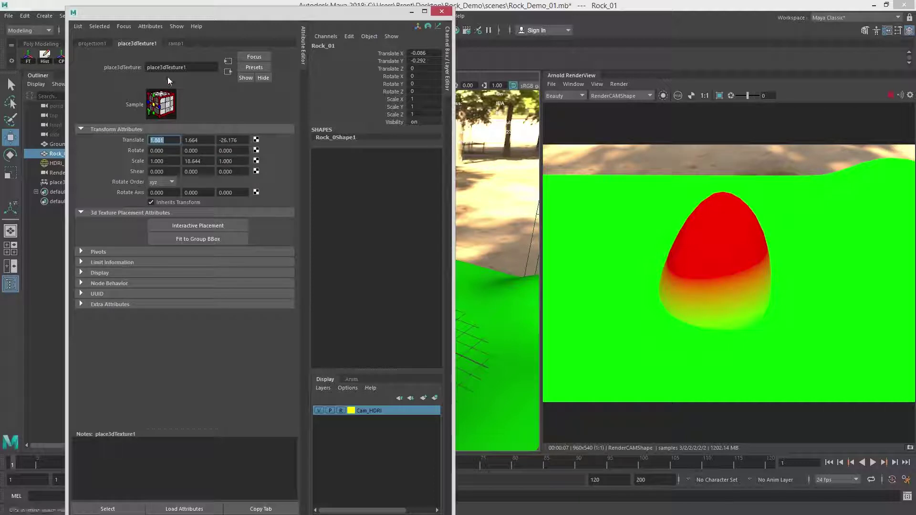
click(179, 43)
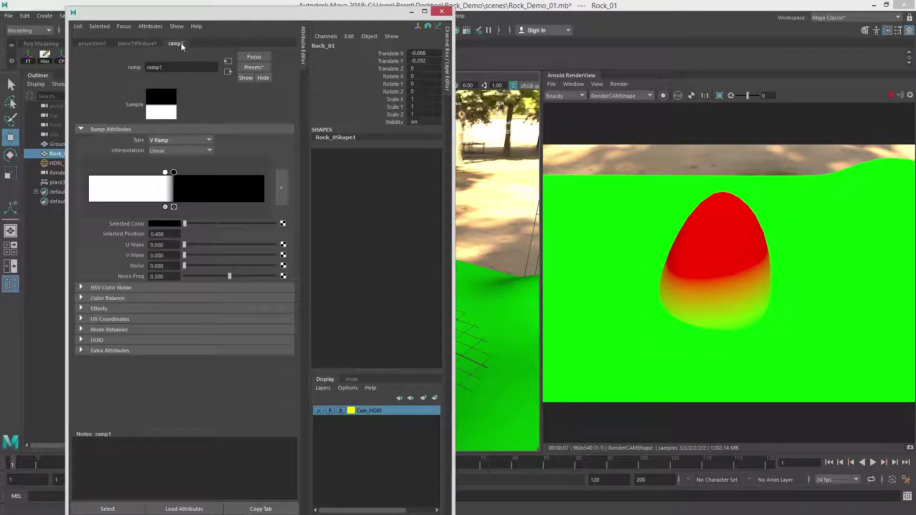
Step: Soften ramp1's transition with the white stop at about 0.457 and the black stop at about 0.508, and close the attributes window
mouse_move(174, 177)
mouse_down()
mouse_move(197, 177)
mouse_move(127, 173)
mouse_move(245, 176)
mouse_move(163, 174)
mouse_up()
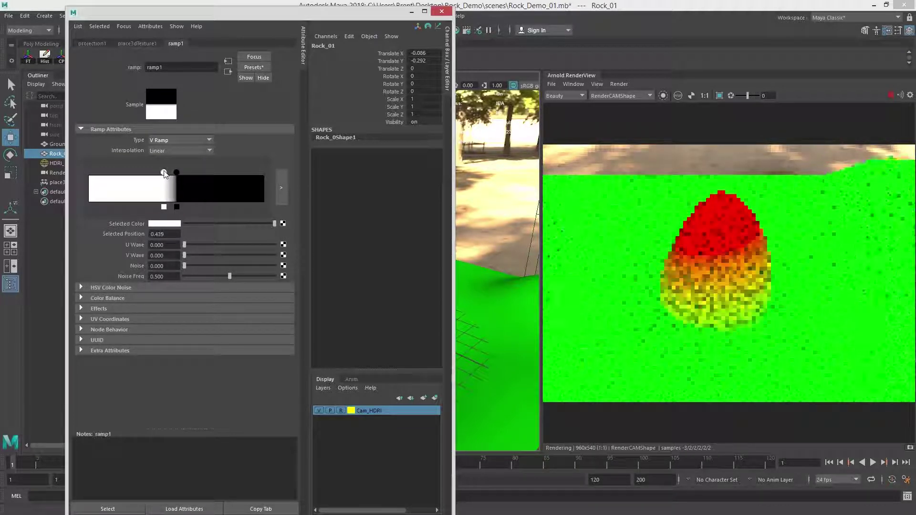
drag(177, 172, 170, 175)
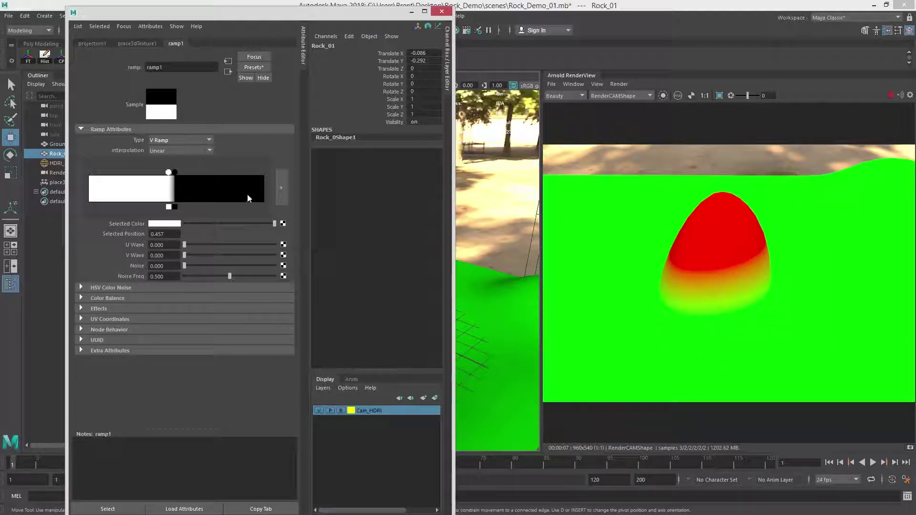
drag(176, 173, 178, 173)
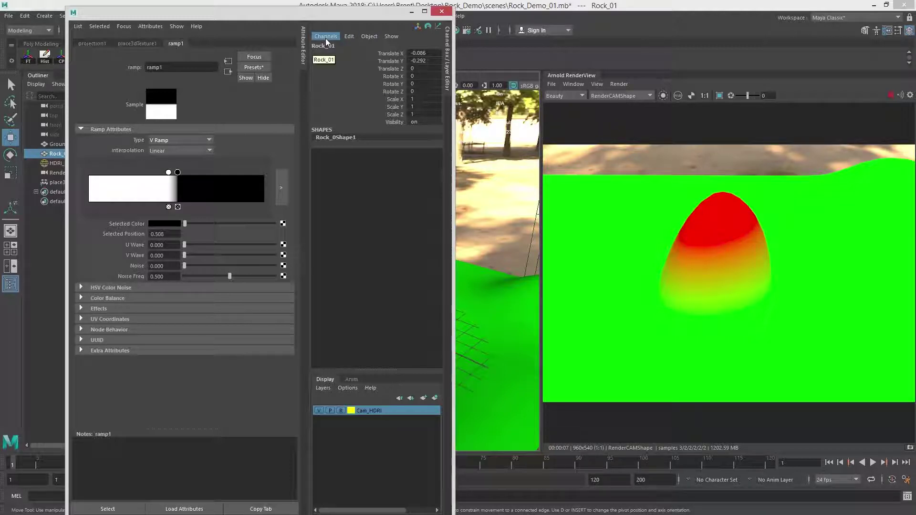
click(440, 13)
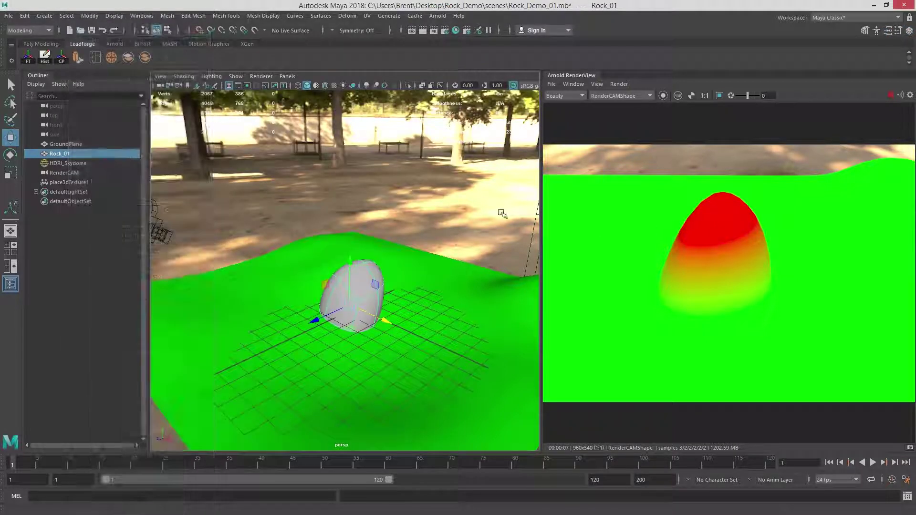